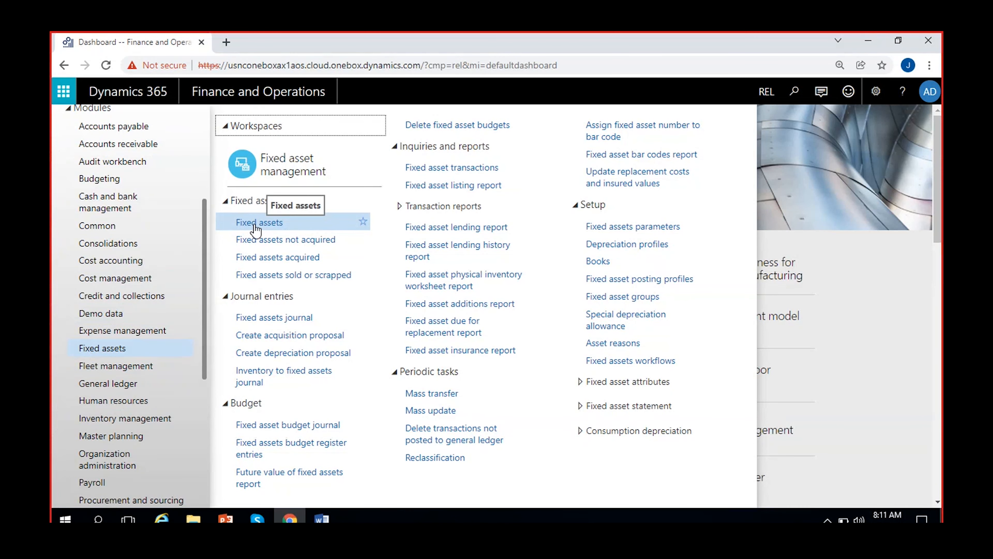
- Open the fixed assets list and select the Benz truck asset
left_click(279, 225)
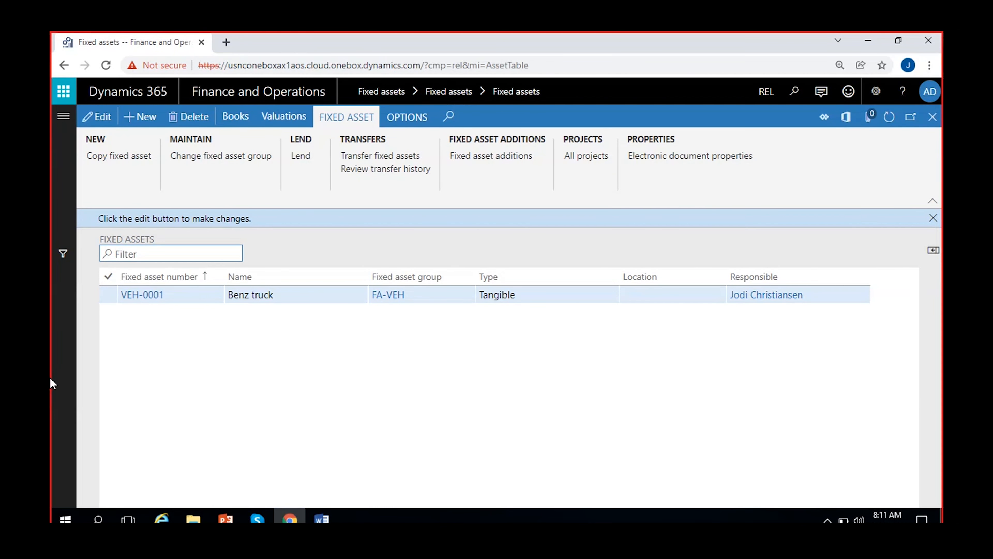
left_click(933, 218)
left_click(291, 278)
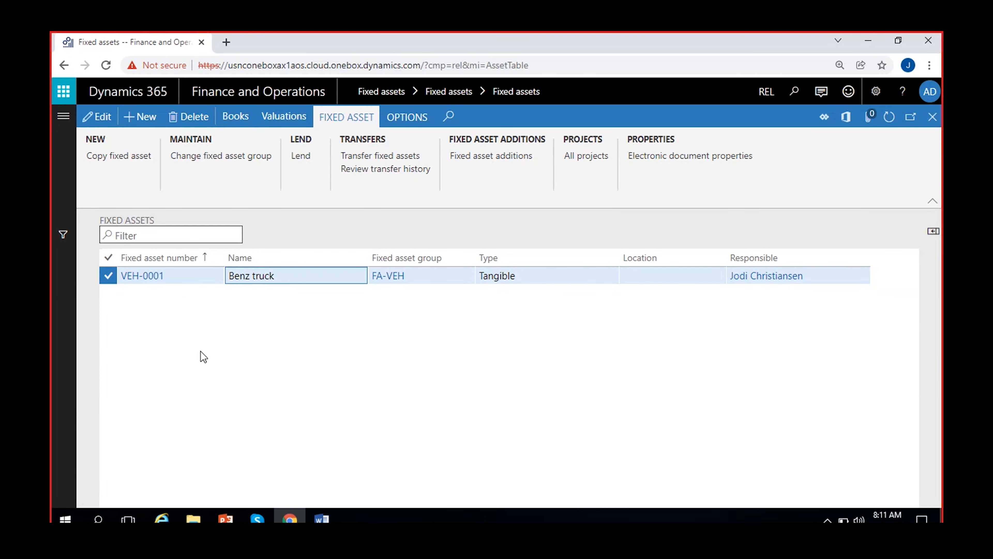
- Open the VEH-0001 asset record and review its general, technical information and remaining detail sections
left_click(143, 283)
left_click(143, 283)
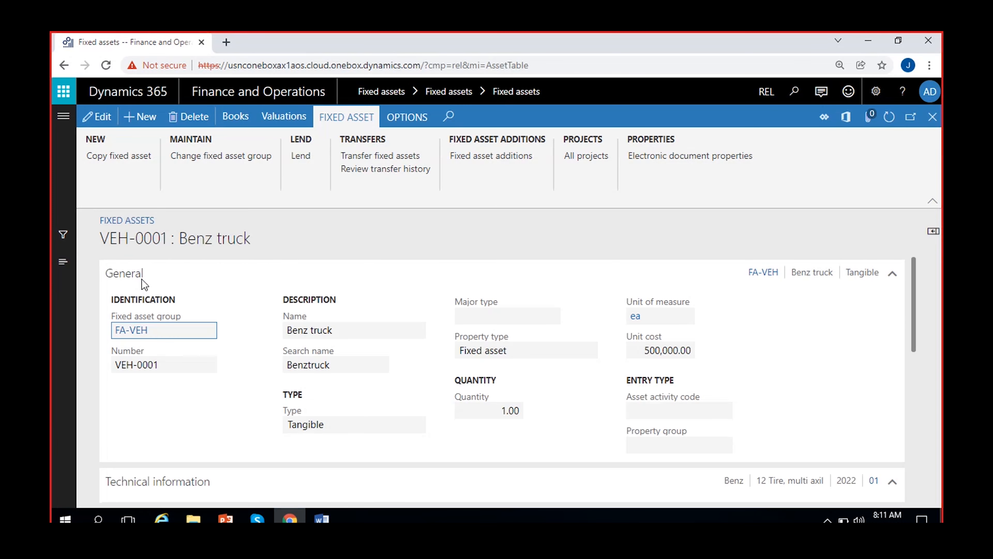
scroll(320, 388, "down", 5)
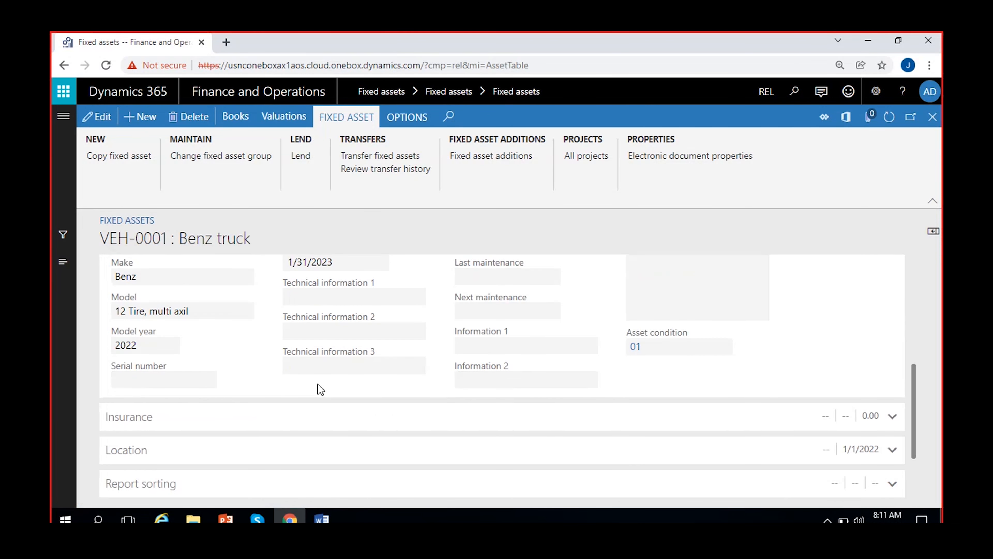
scroll(259, 367, "down", 3)
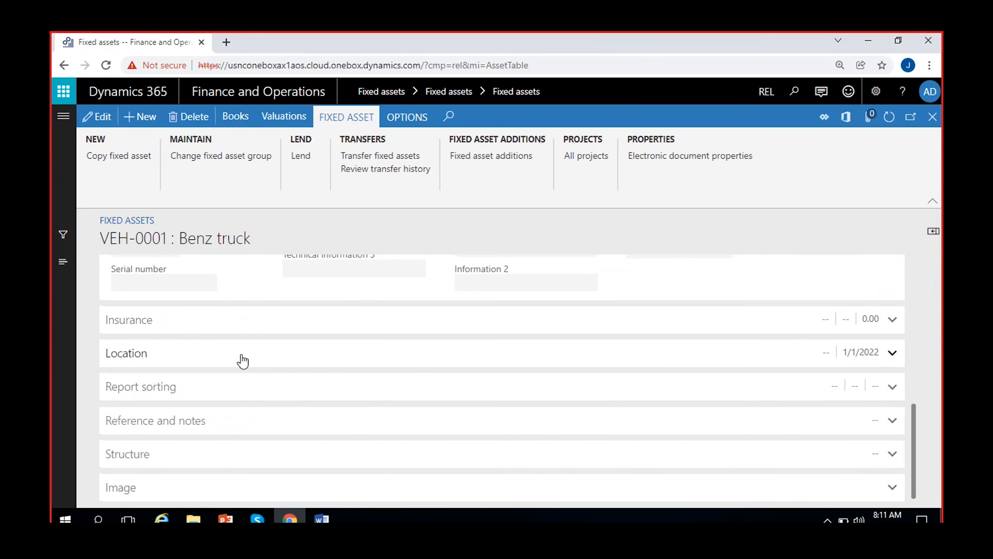
scroll(242, 360, "up", 8)
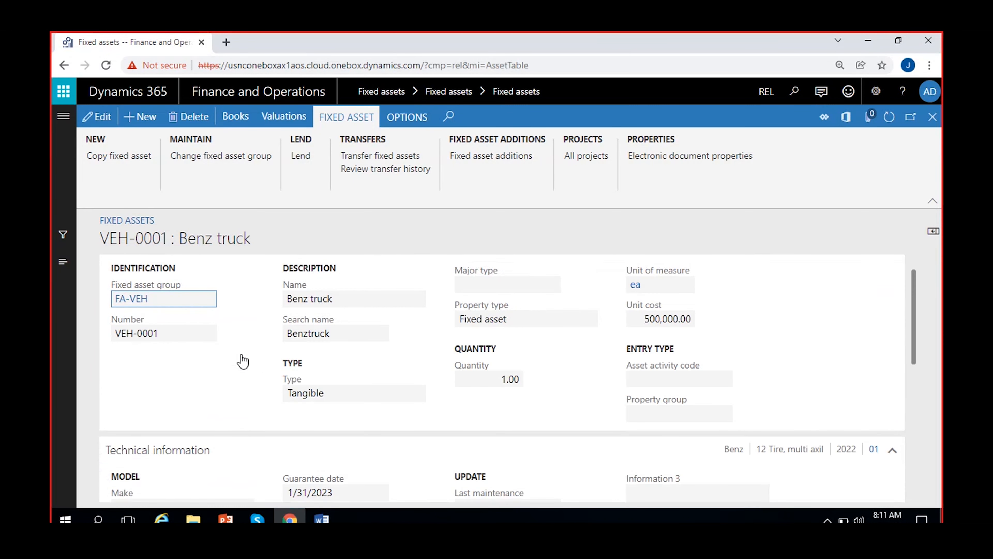
left_click(216, 450)
scroll(262, 353, "up", 5)
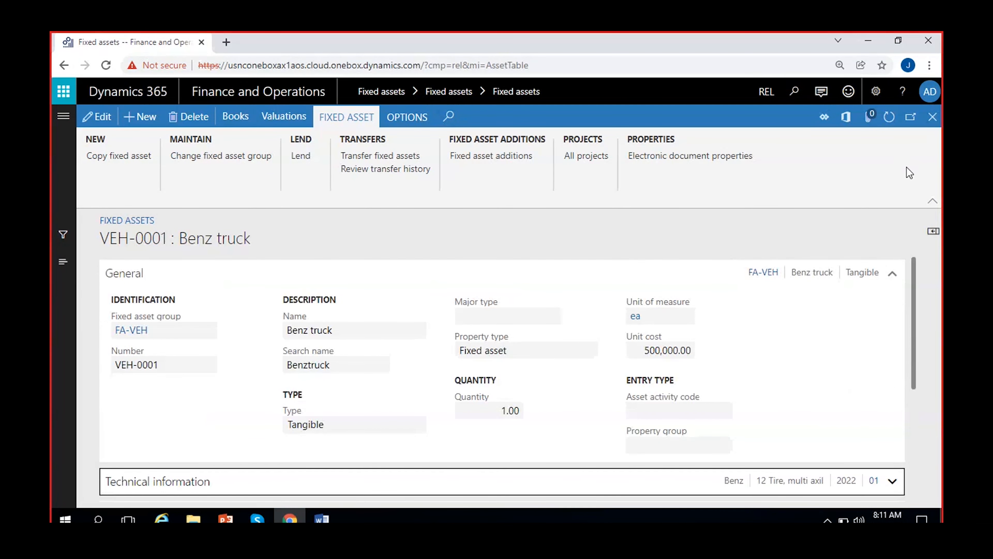
- Return to the fixed assets list and open the books of the Benz truck asset VEH-0001
left_click(933, 117)
left_click(441, 280)
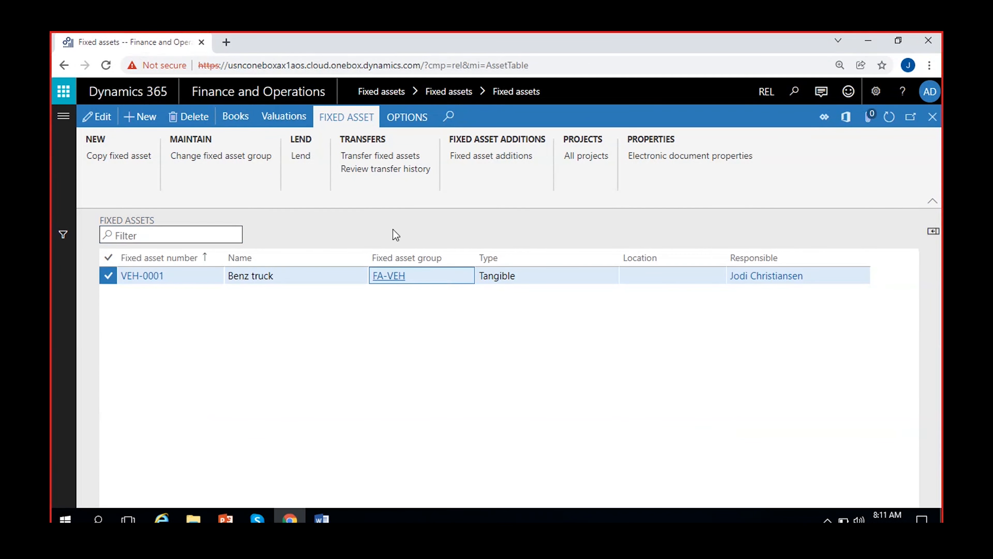
left_click(242, 122)
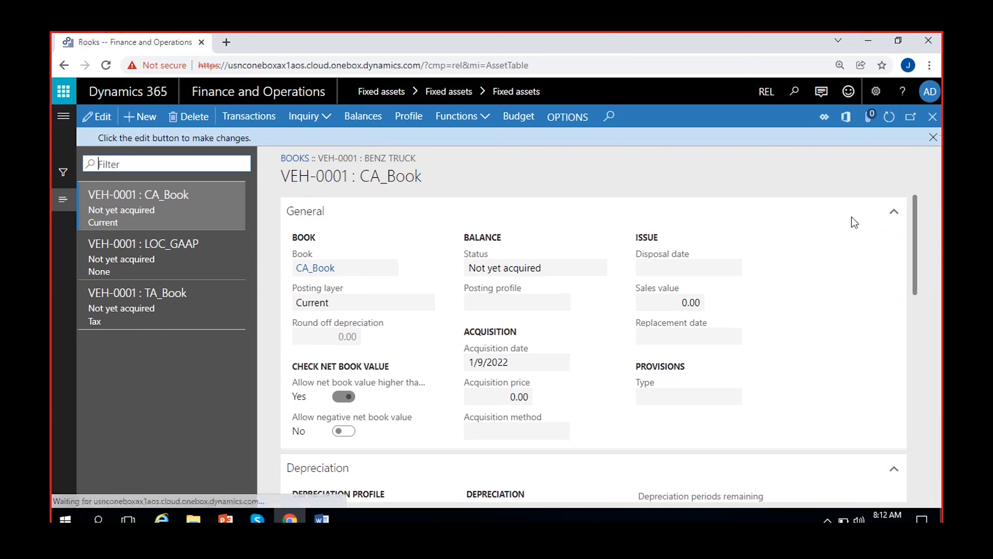
left_click(933, 137)
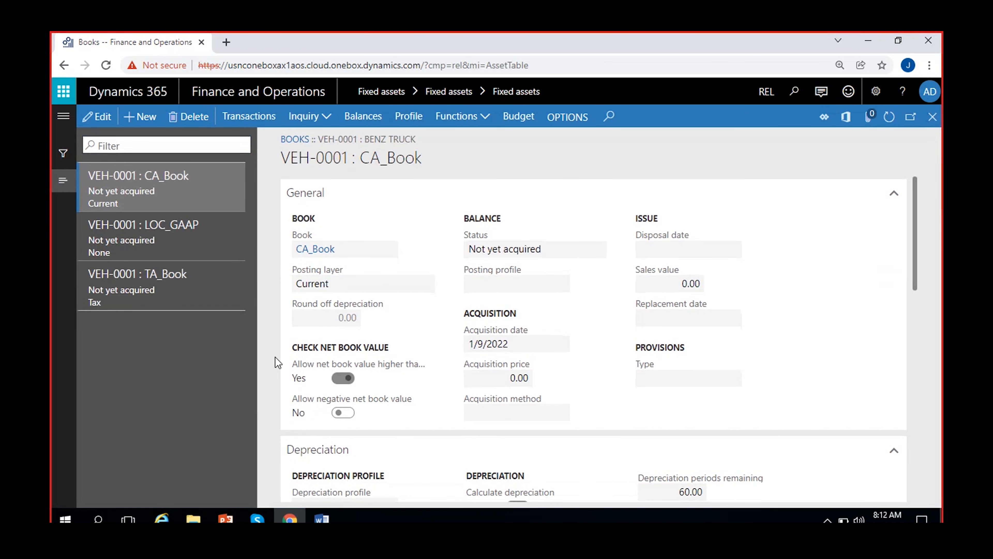
- View the LOC_GAAP and TA_Book books of VEH-0001, and open CA_Book for editing
left_click(191, 231)
left_click(200, 288)
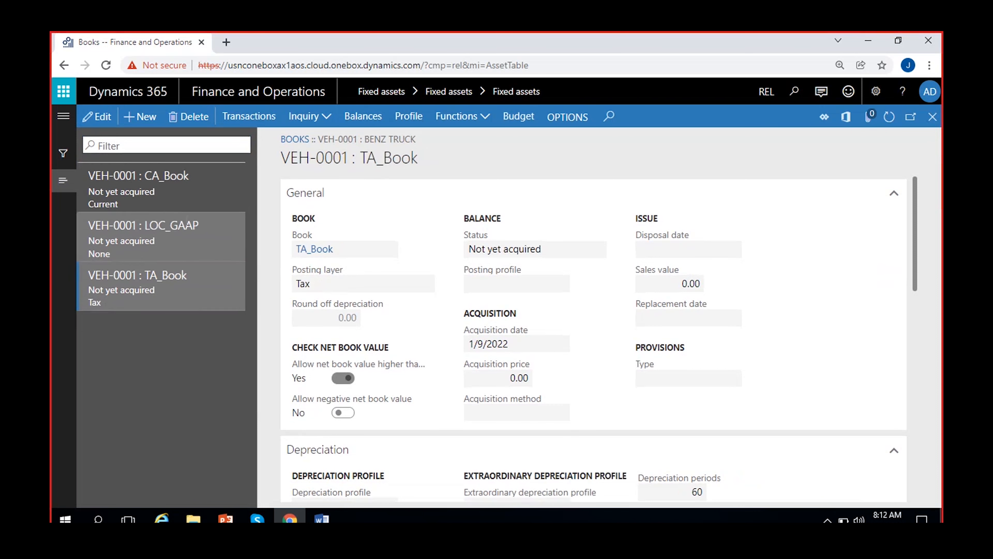
left_click(177, 187)
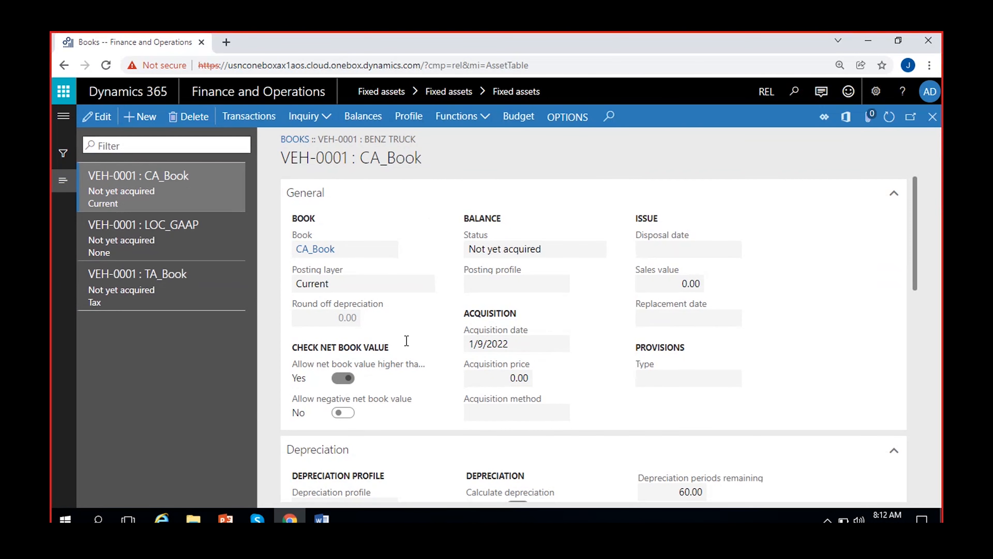
left_click(88, 120)
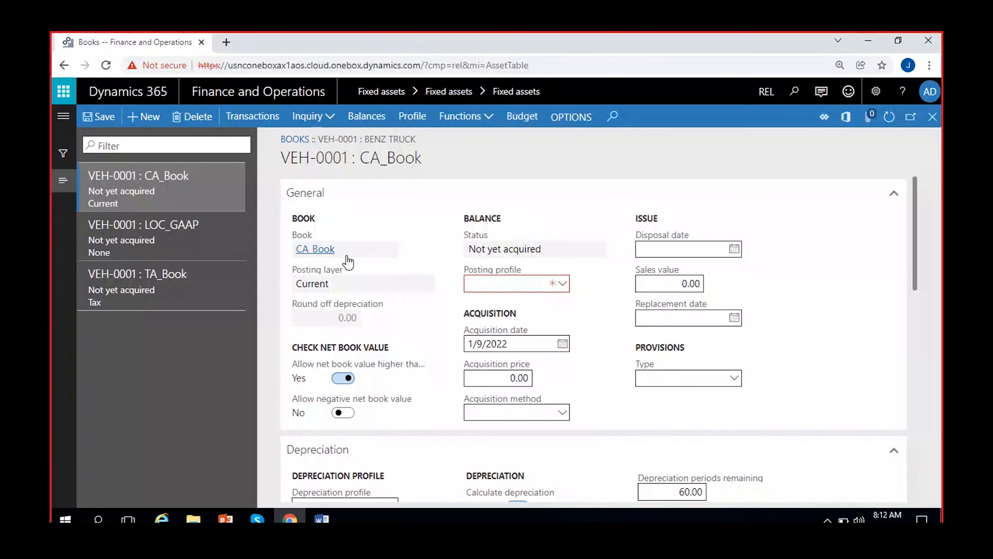
- Examine the book, posting layer, round off depreciation, status and posting profile fields of CA_Book
left_click(354, 250)
key("Tab")
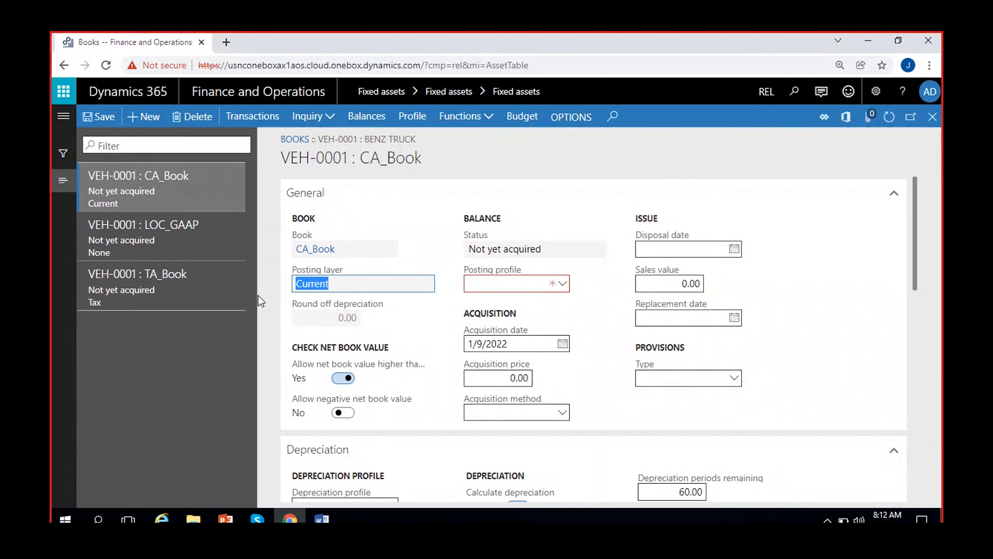
left_click(350, 317)
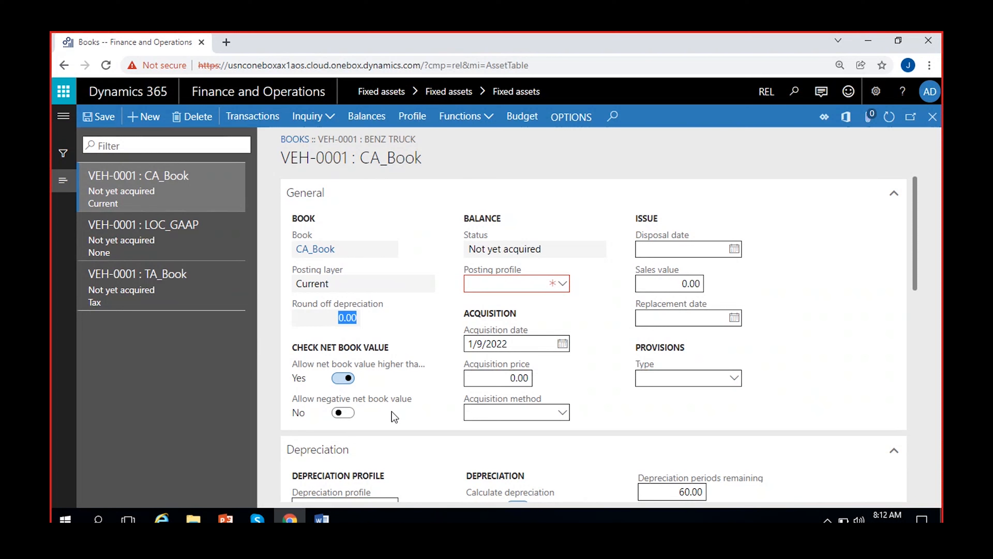
left_click(548, 250)
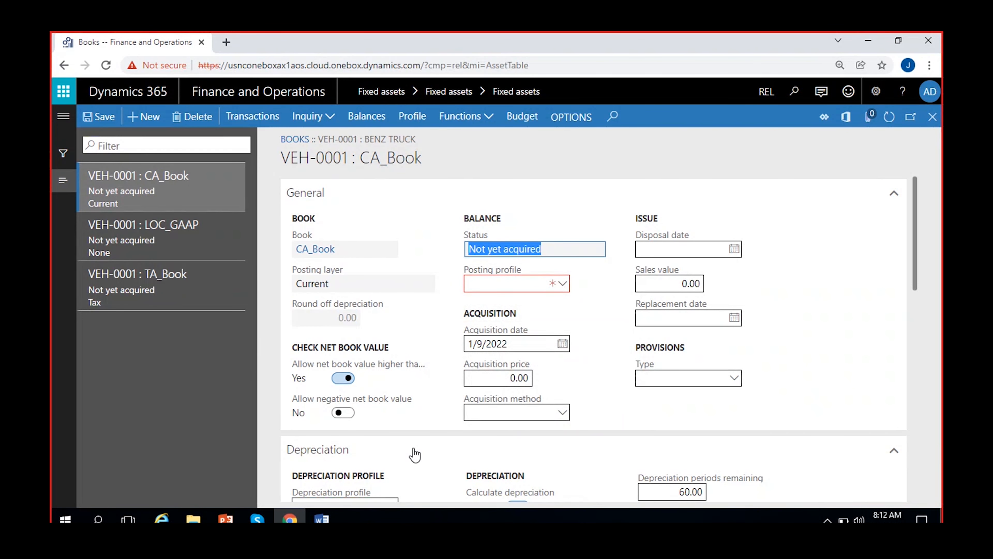
left_click(543, 248)
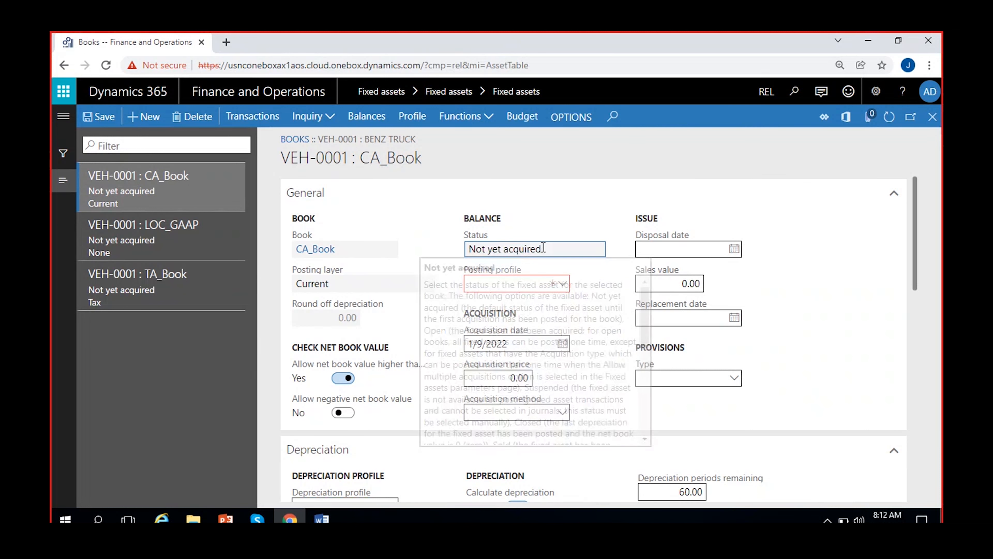
left_click_drag(545, 247, 453, 247)
left_click(169, 396)
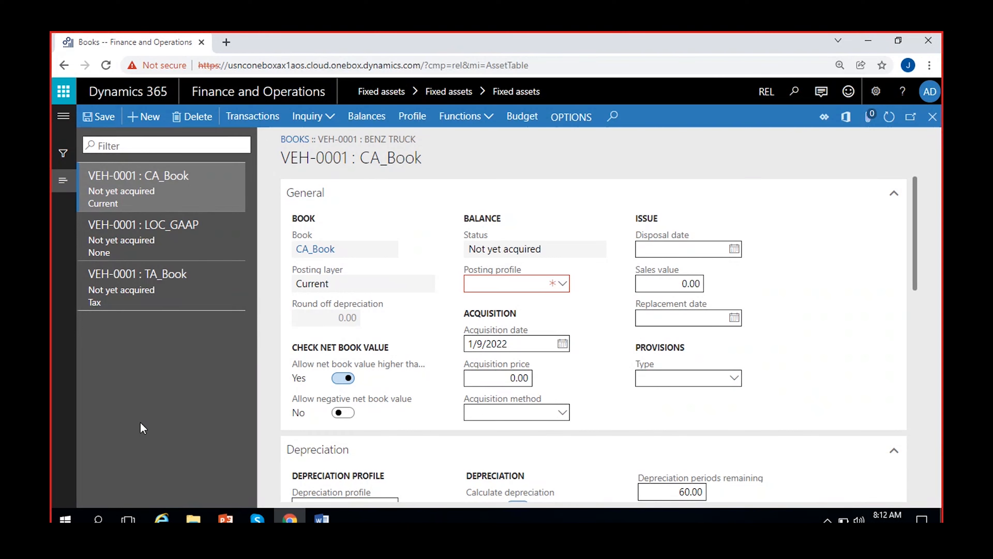
mouse_move(496, 246)
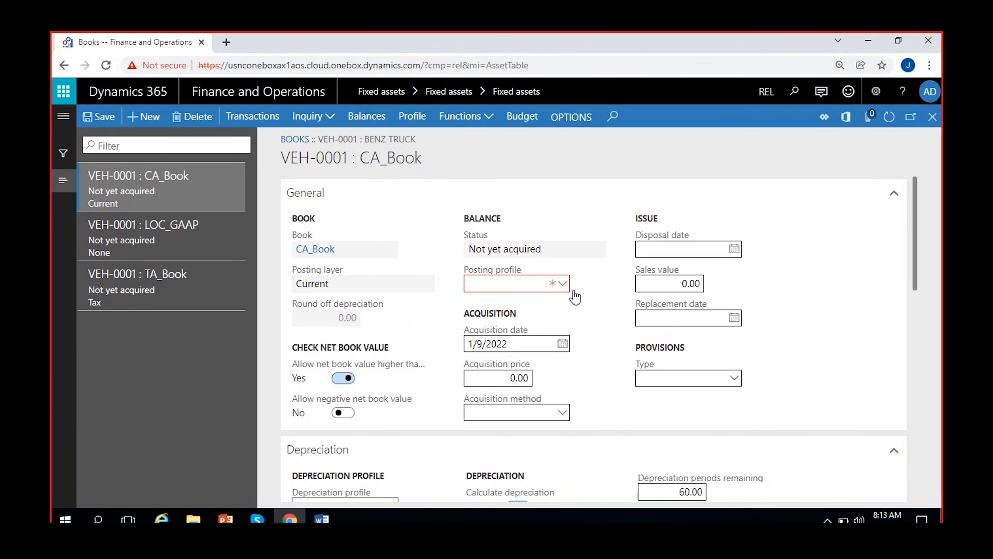
left_click(561, 287)
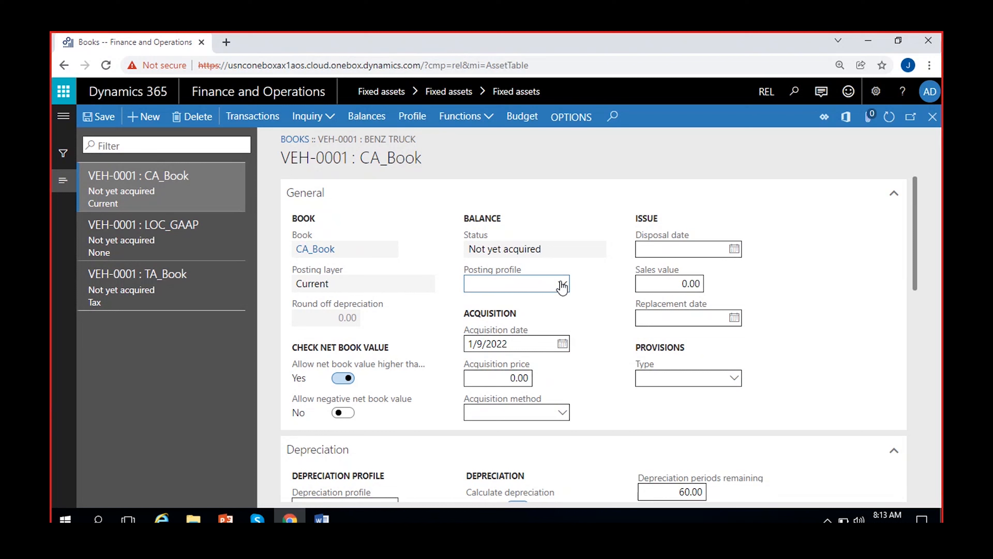
left_click(561, 284)
left_click(601, 278)
- Set CA_Book's acquisition date to 1/1/2022 and its acquisition price to 100,000.00
left_click(562, 344)
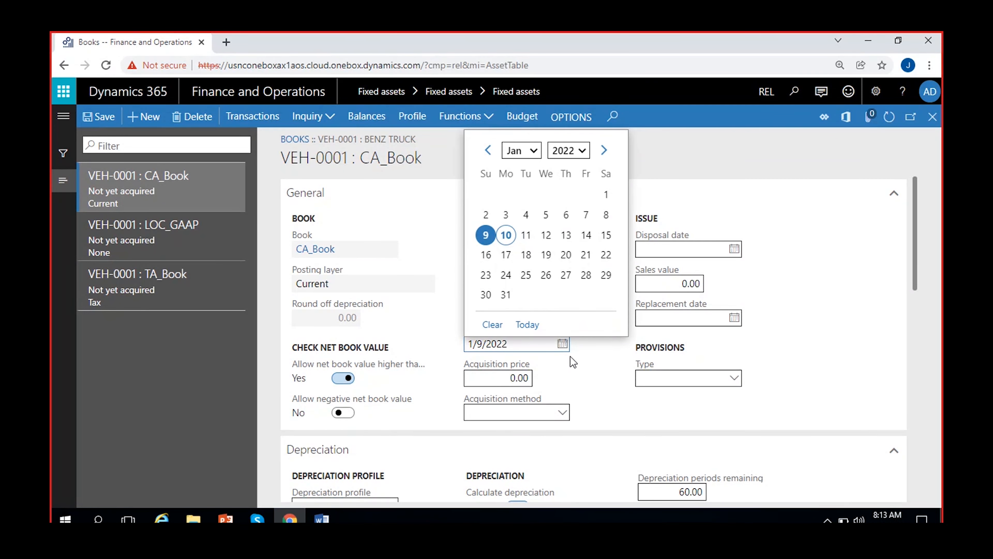
left_click(604, 195)
left_click(498, 382)
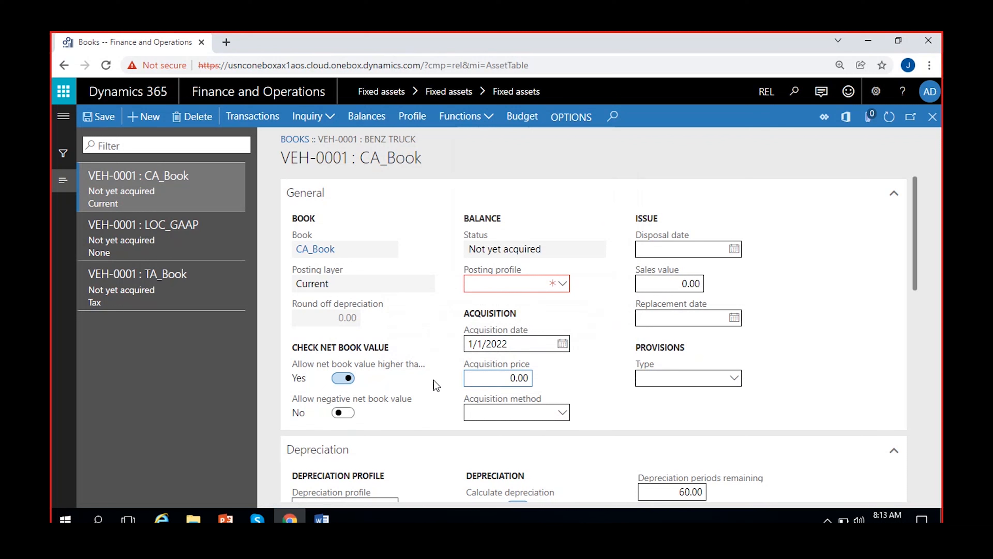
type("10000")
key("Tab")
- Check the acquisition method, sales value and provision type fields of CA_Book, leaving them as they are
left_click(561, 414)
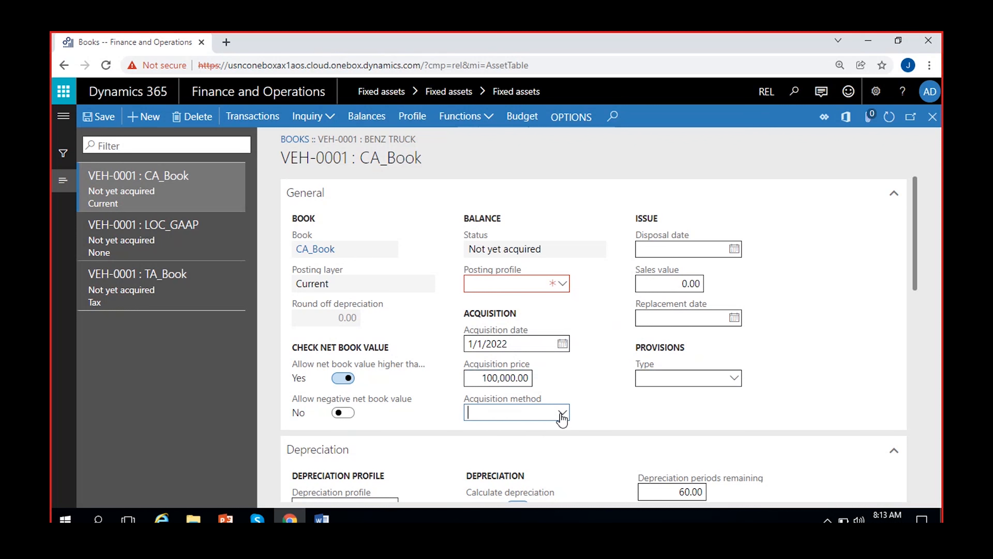
left_click(602, 412)
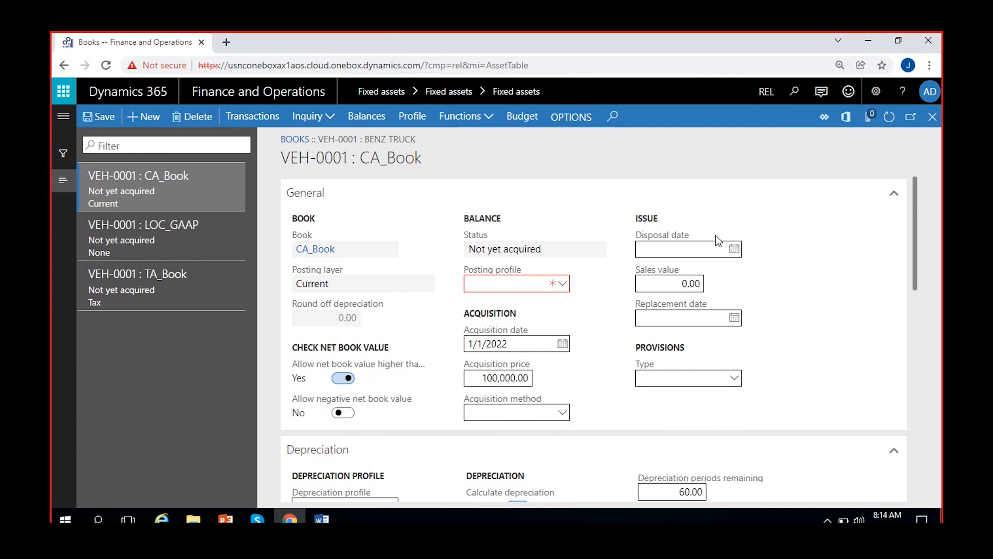
left_click(665, 284)
left_click(733, 380)
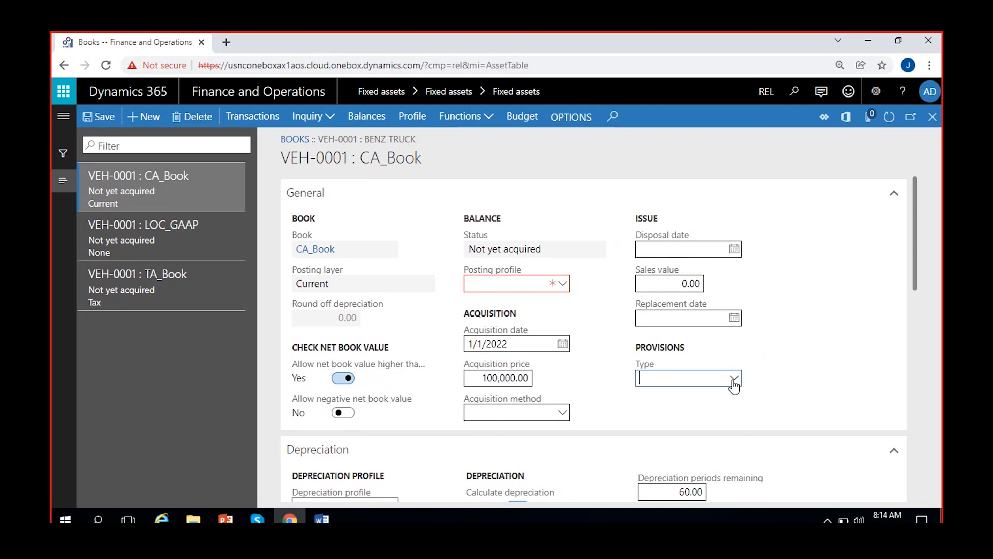
left_click(822, 396)
- Examine CA_Book's depreciation settings, including the run date, last run date, depreciation periods and expected scrap value
scroll(598, 348, "down", 5)
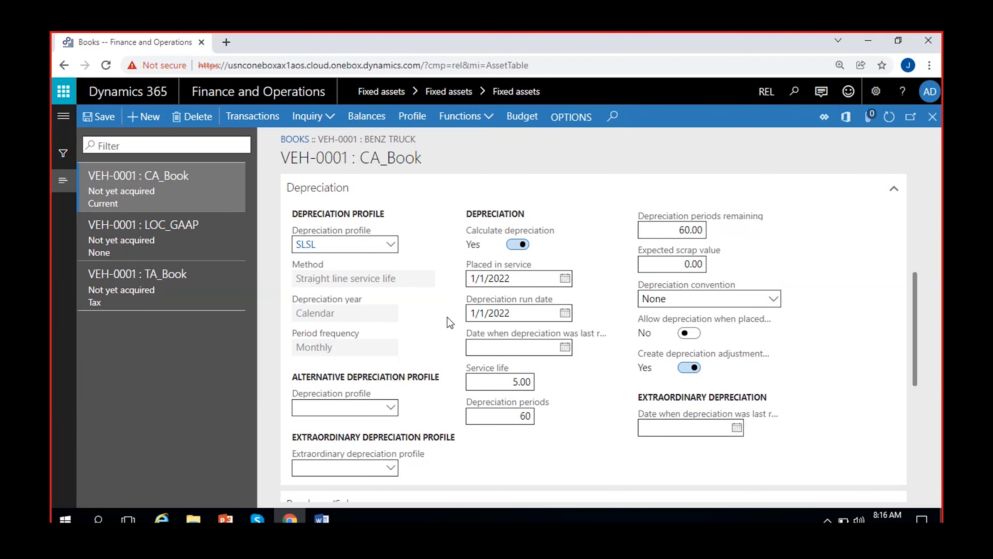
left_click(566, 313)
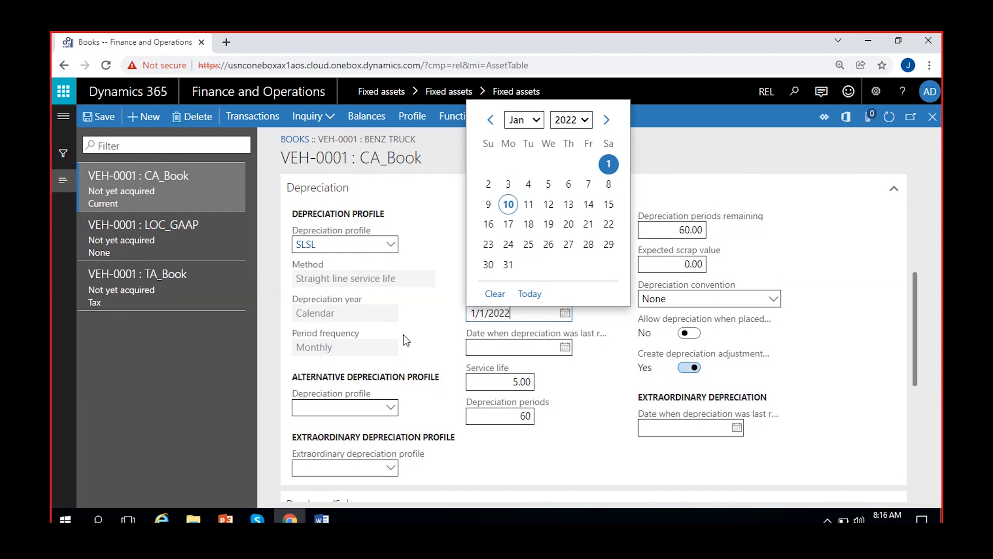
left_click(426, 319)
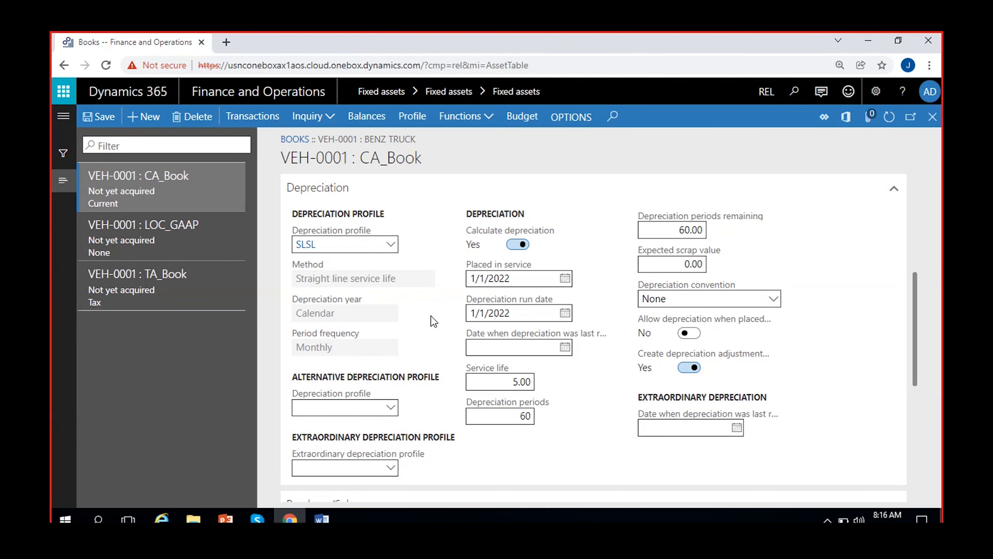
mouse_move(546, 332)
mouse_move(474, 347)
mouse_move(528, 420)
left_click(668, 266)
- Switch CA_Book's option allowing depreciation when placed in service to Yes and back to No
left_click(687, 334)
key("space")
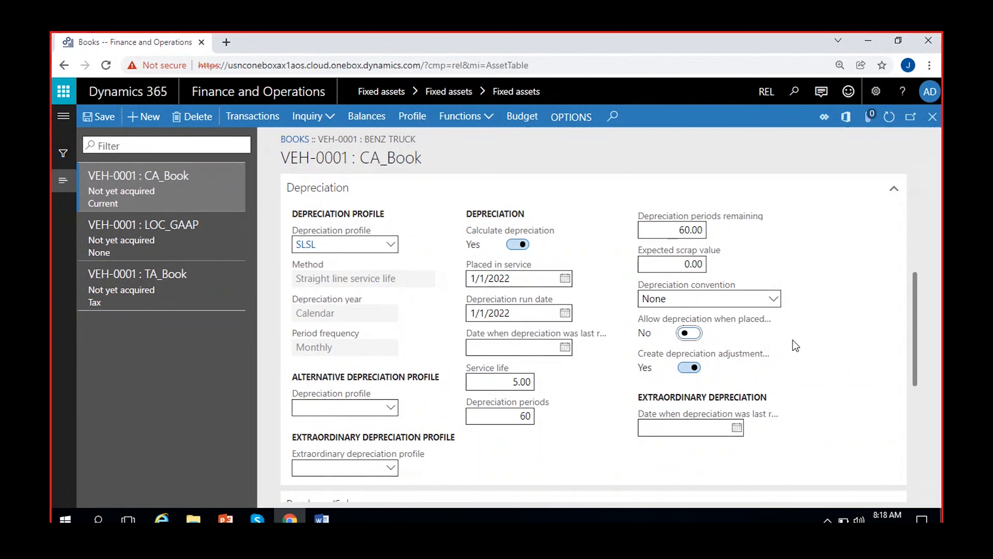
left_click(689, 334)
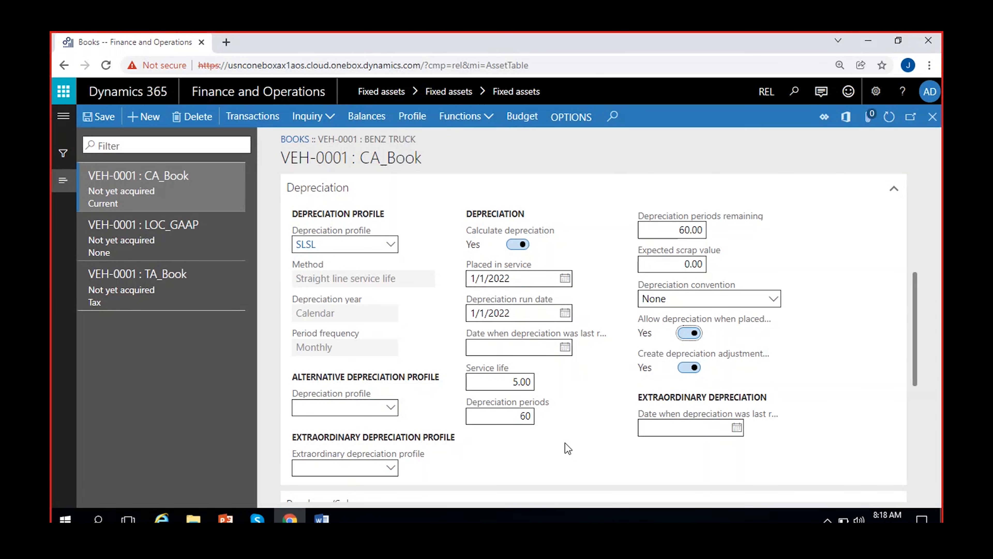
left_click(689, 333)
left_click(722, 329)
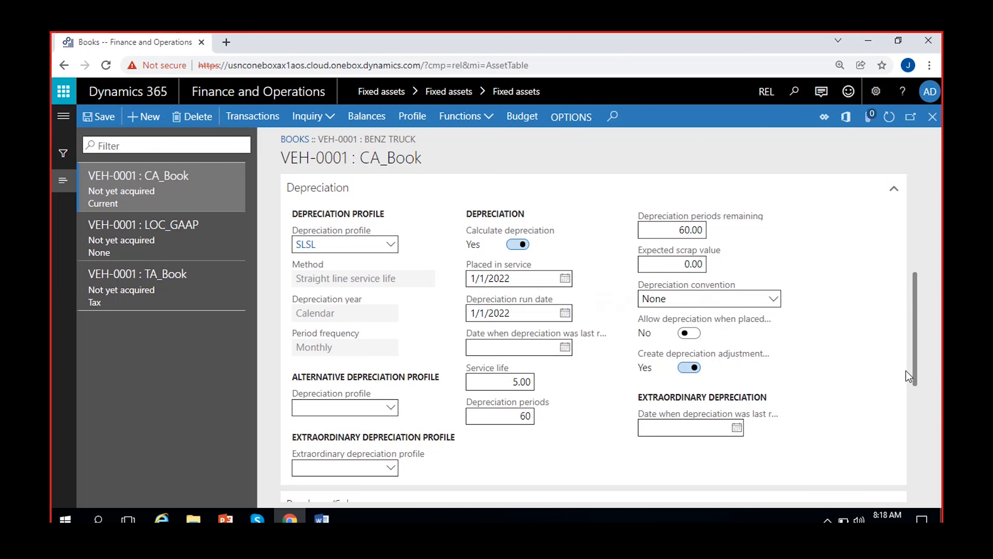
- Examine the extraordinary depreciation date and the vendor, purchase order, customer and invoice fields under Purchase/Sale
mouse_move(653, 417)
scroll(600, 451, "down", 3)
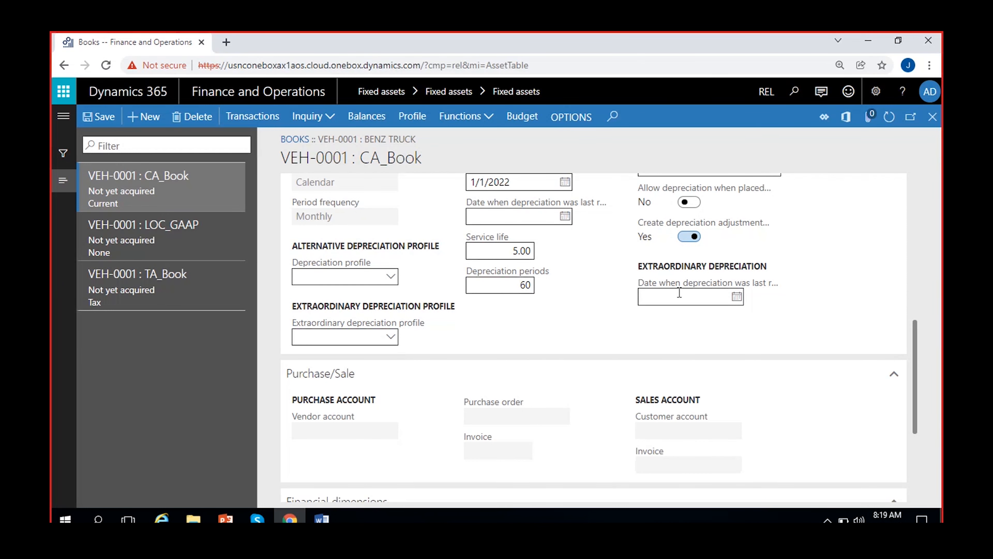
scroll(577, 417, "down", 5)
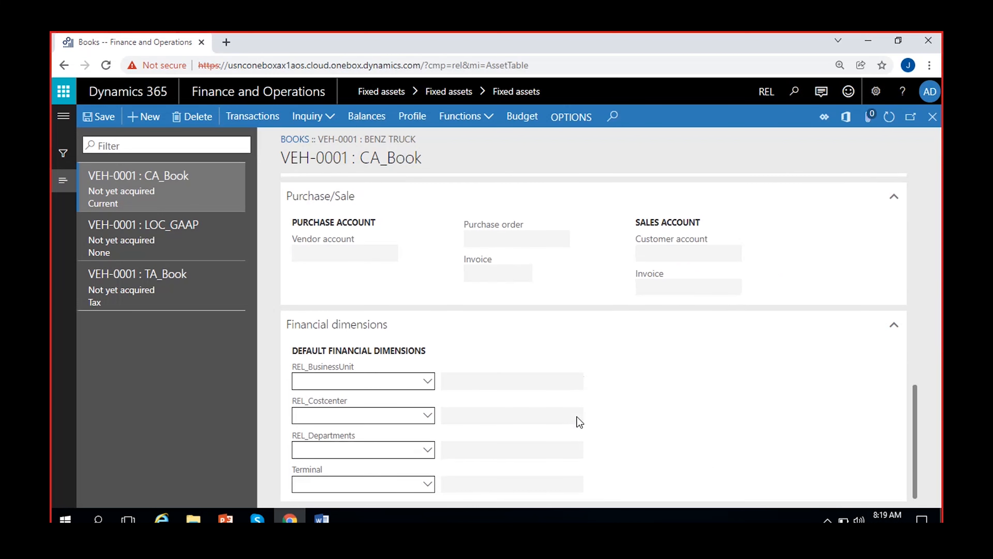
left_click(336, 260)
left_click(515, 239)
left_click(490, 271)
left_click(685, 250)
left_click(684, 286)
left_click(648, 411)
- Set CA_Book's default REL_BusinessUnit financial dimension to 01, Hyderabad Unit
left_click(431, 384)
left_click(428, 382)
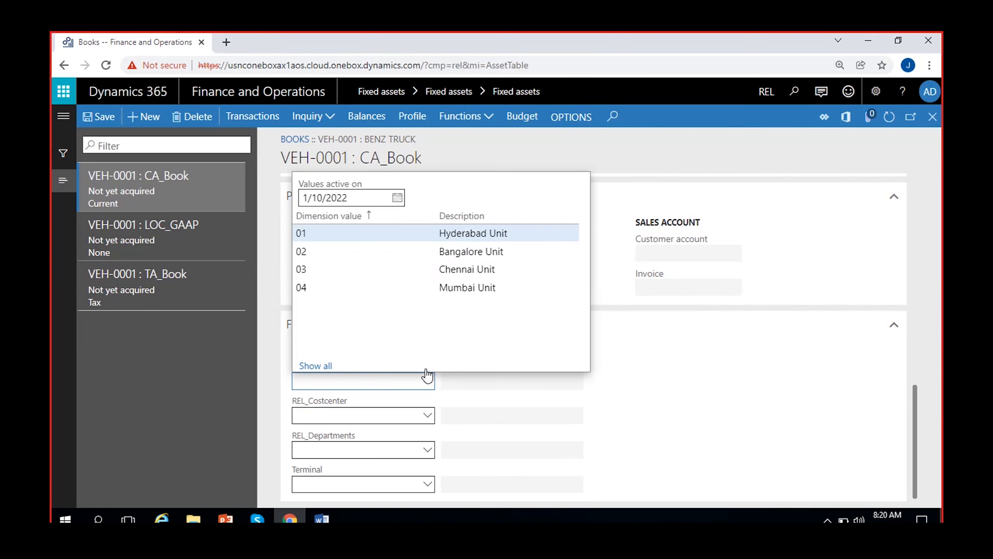
key("Return")
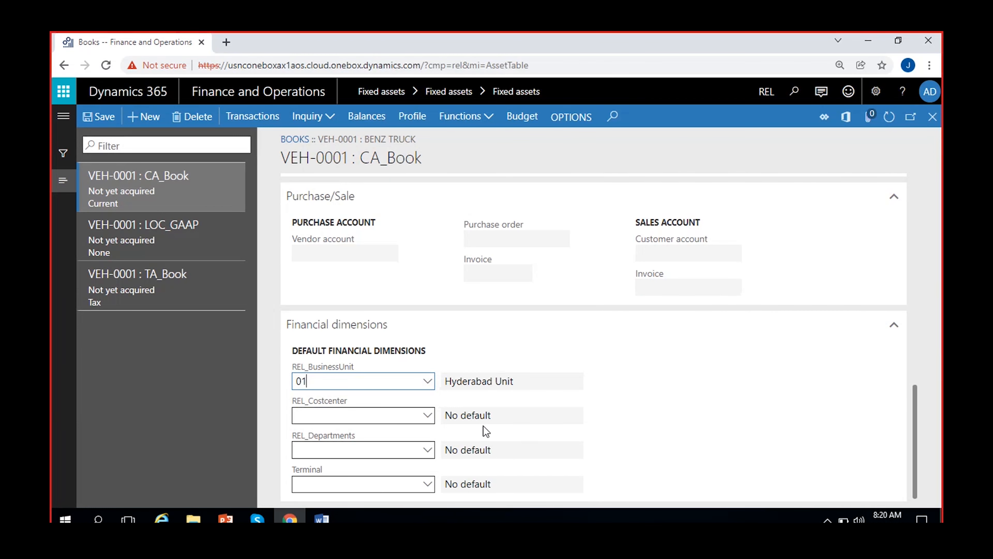
- Look up the available default values for CA_Book's REL_Costcenter and REL_Departments financial dimensions without picking any
left_click(430, 417)
left_click(432, 419)
left_click(767, 422)
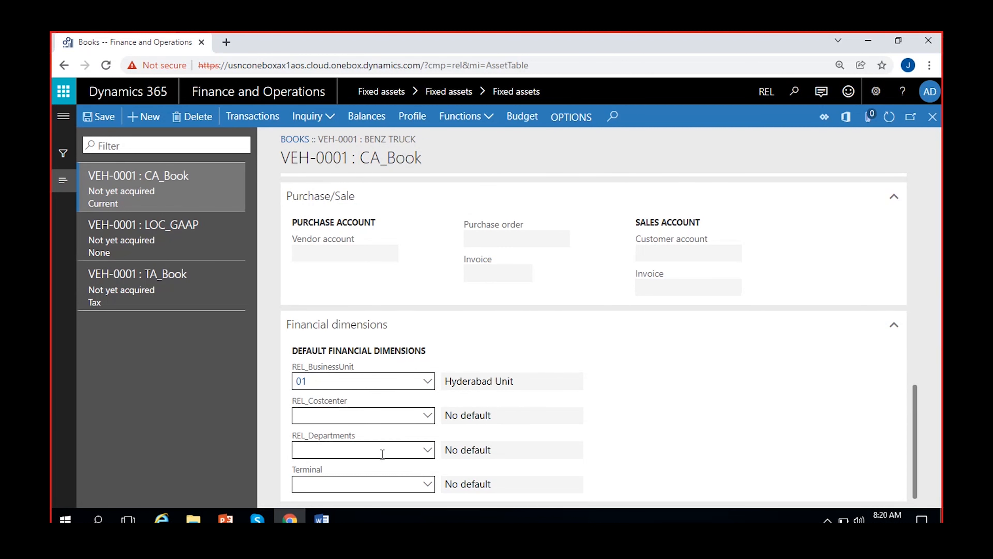
left_click(519, 452)
left_click(428, 449)
left_click(479, 360)
scroll(483, 370, "up", 10)
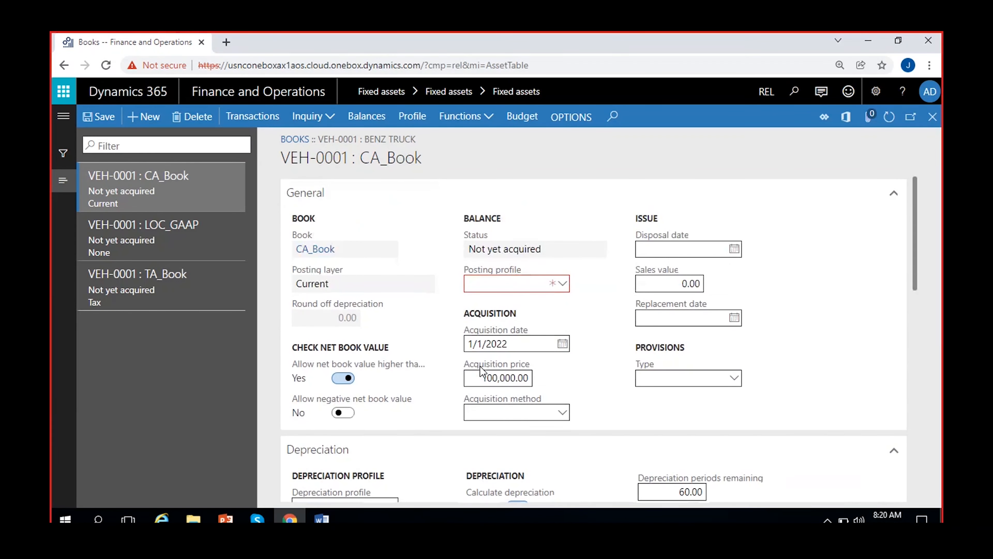
- Try to switch to VEH-0001's TA_Book record and to leave the asset's books
left_click(148, 286)
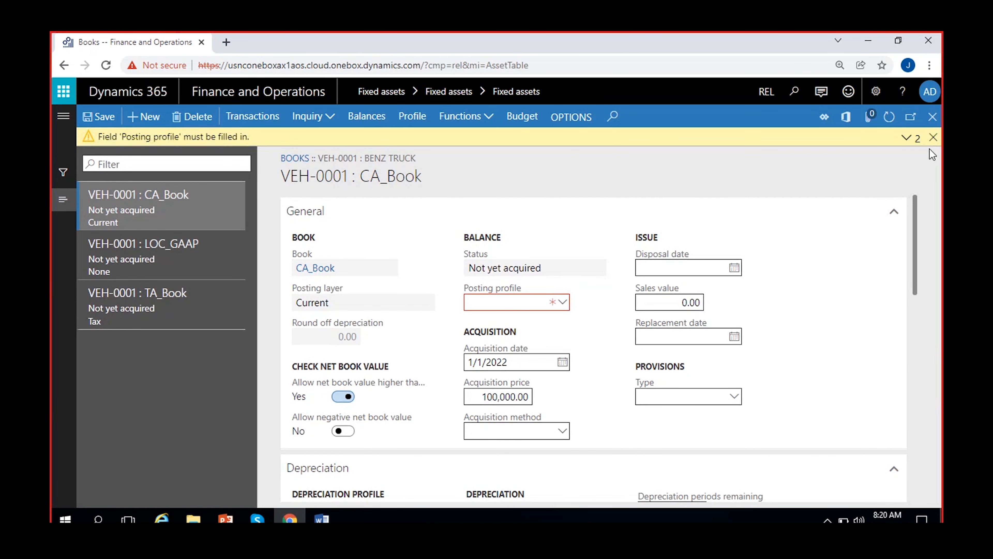
left_click(933, 138)
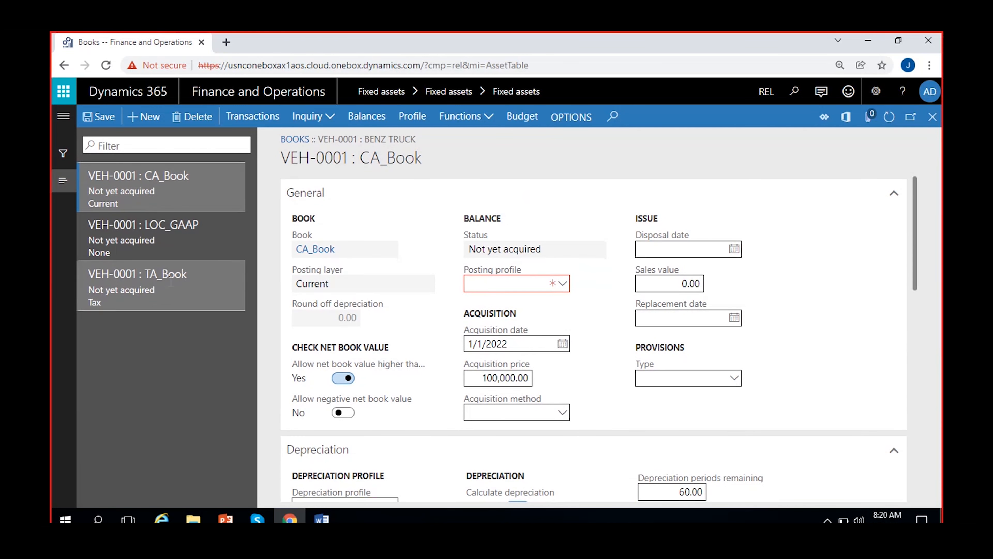
left_click(933, 117)
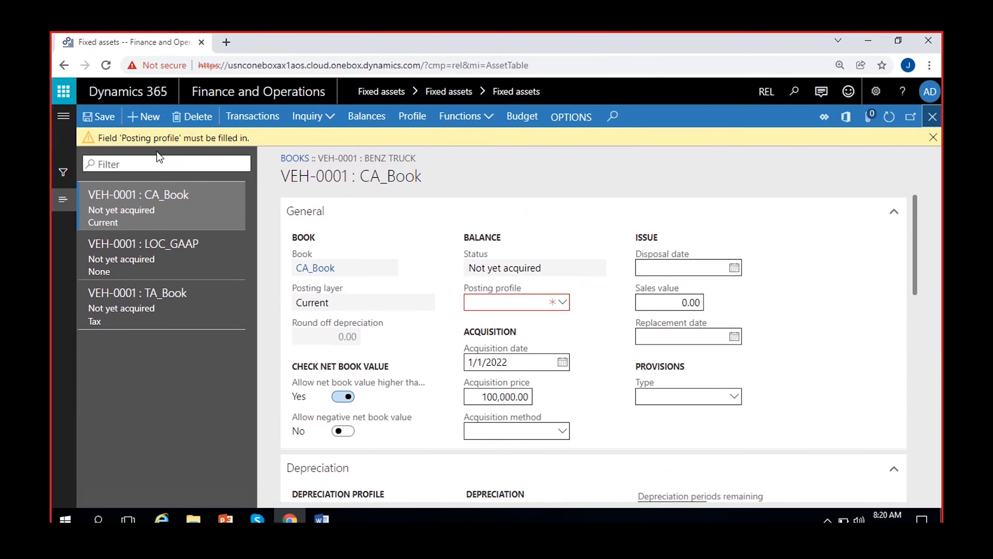
left_click(933, 139)
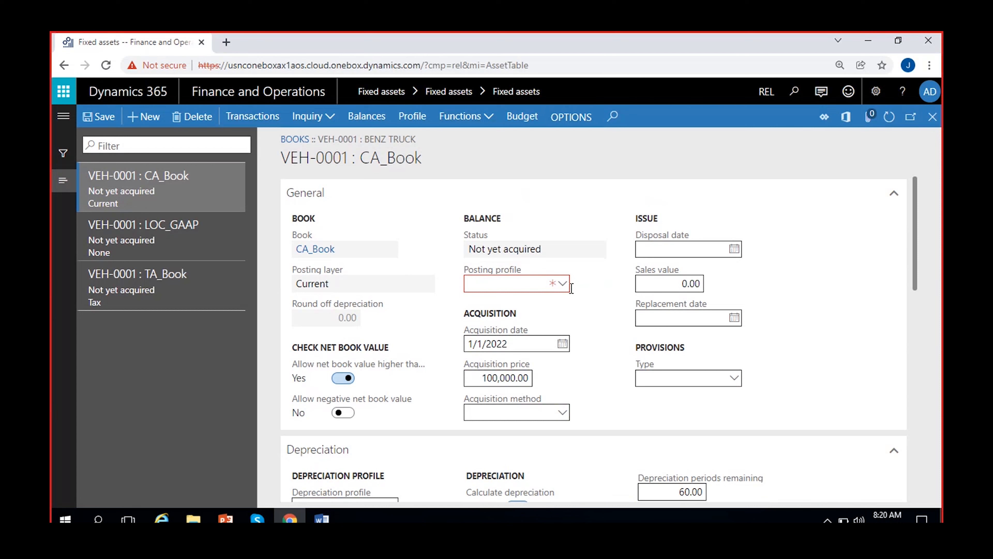
- Open the Fixed asset posting profiles setup of the Fixed assets module
right_click(563, 284)
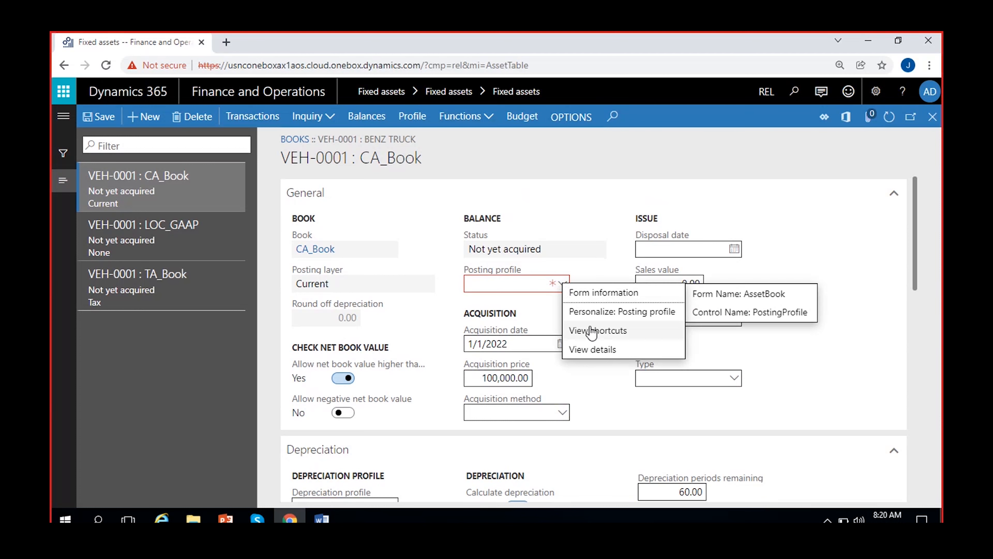
left_click(595, 350)
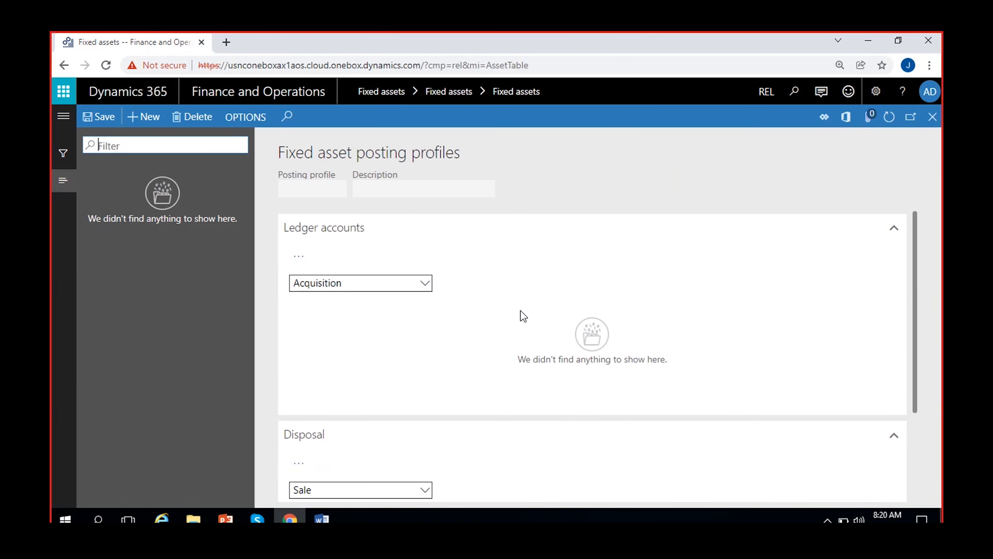
left_click(62, 119)
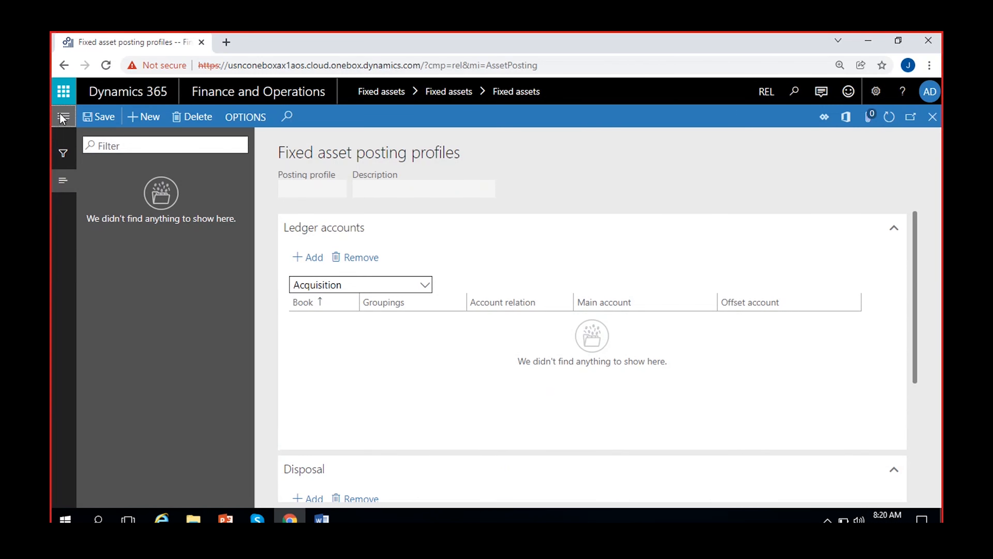
scroll(142, 424, "down", 5)
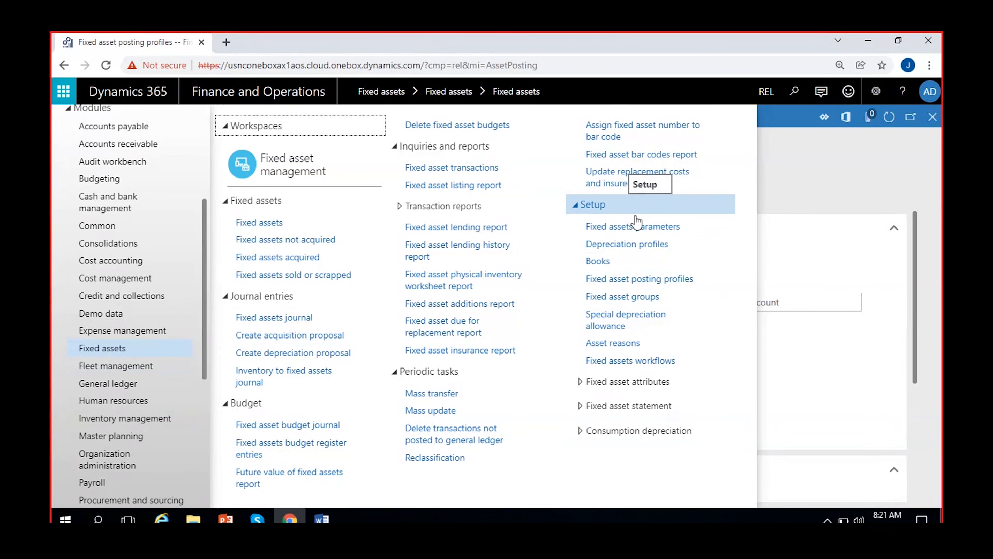
left_click(658, 282)
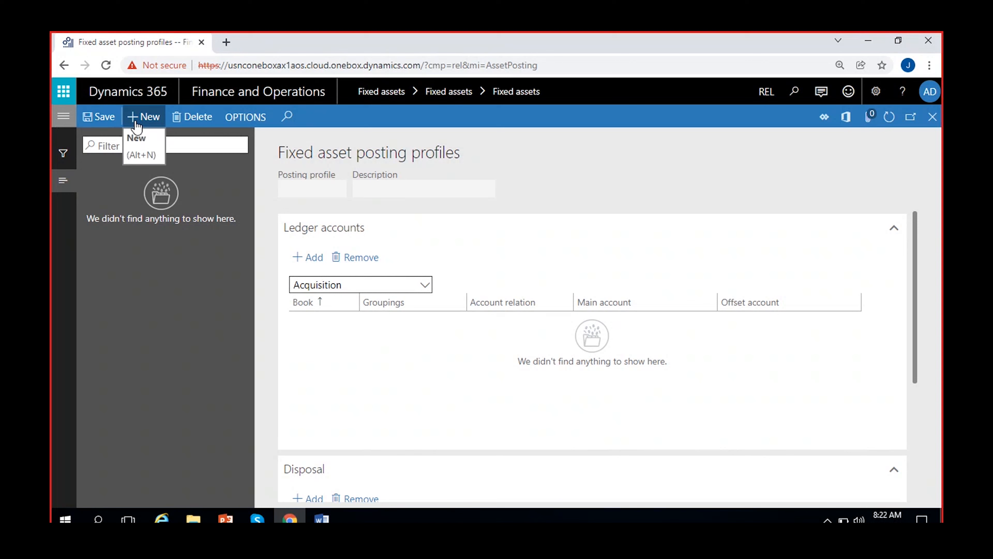
- Create a fixed asset posting profile FA_PF with the description "Fixed asset posting profile"
left_click(136, 123)
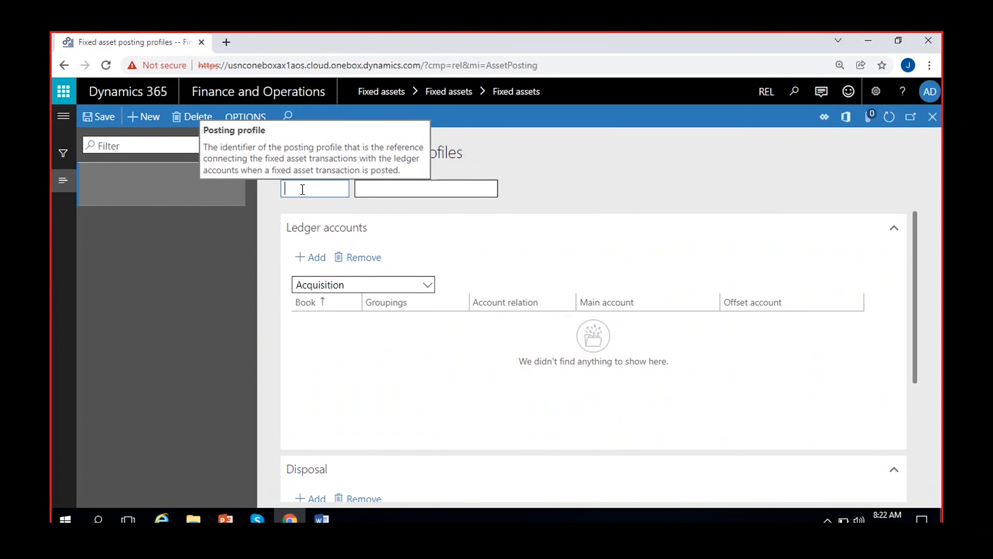
type("FA")
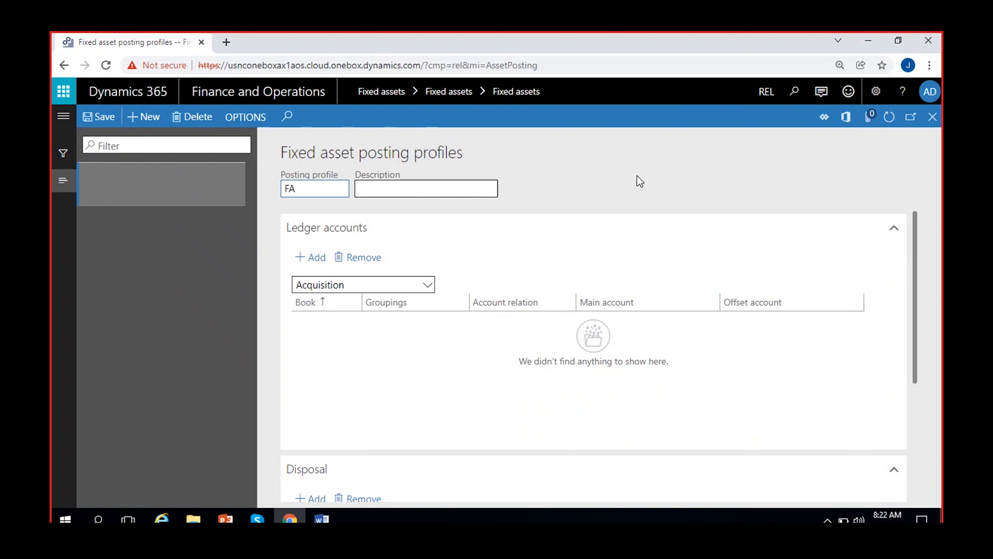
type("_PF")
left_click(431, 185)
type("Fixed")
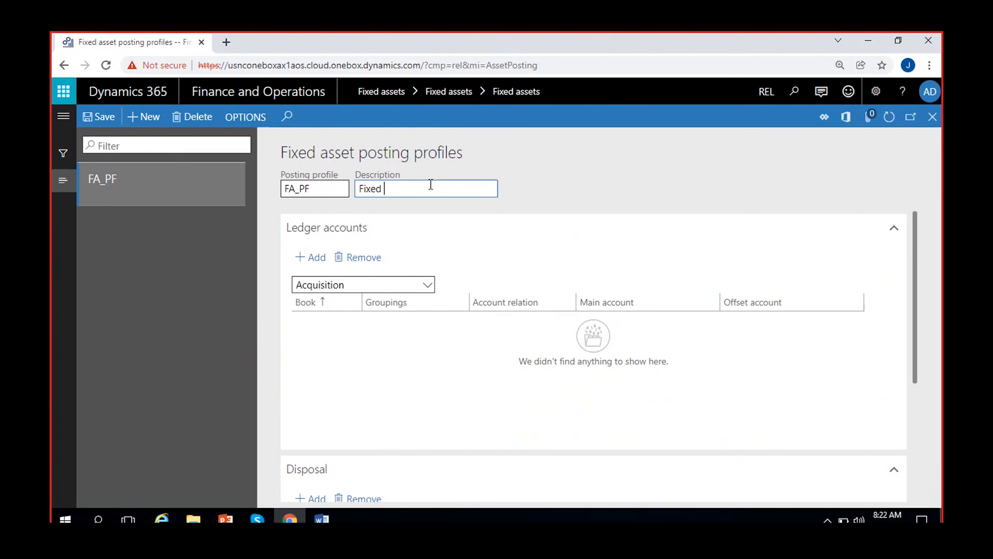
type(" asset posting profile")
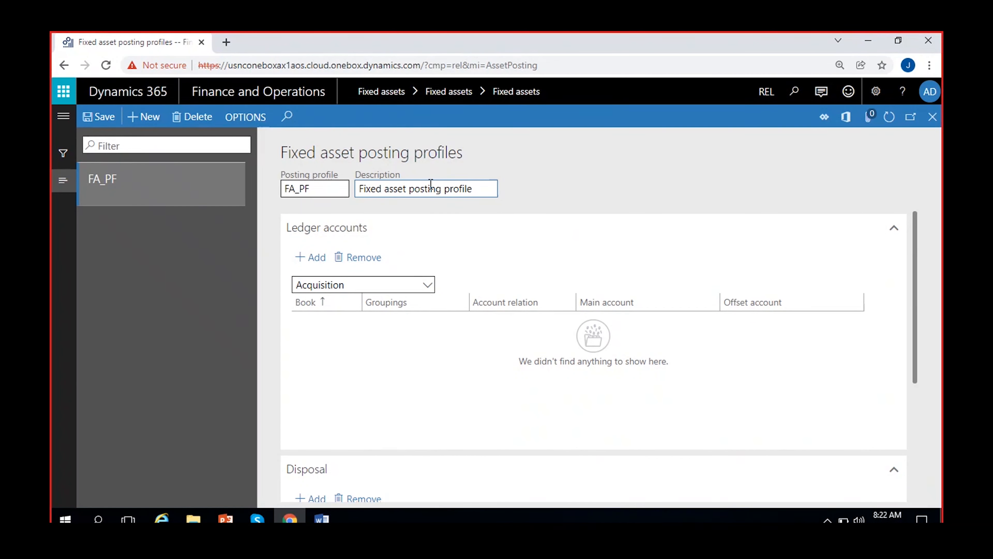
left_click(90, 331)
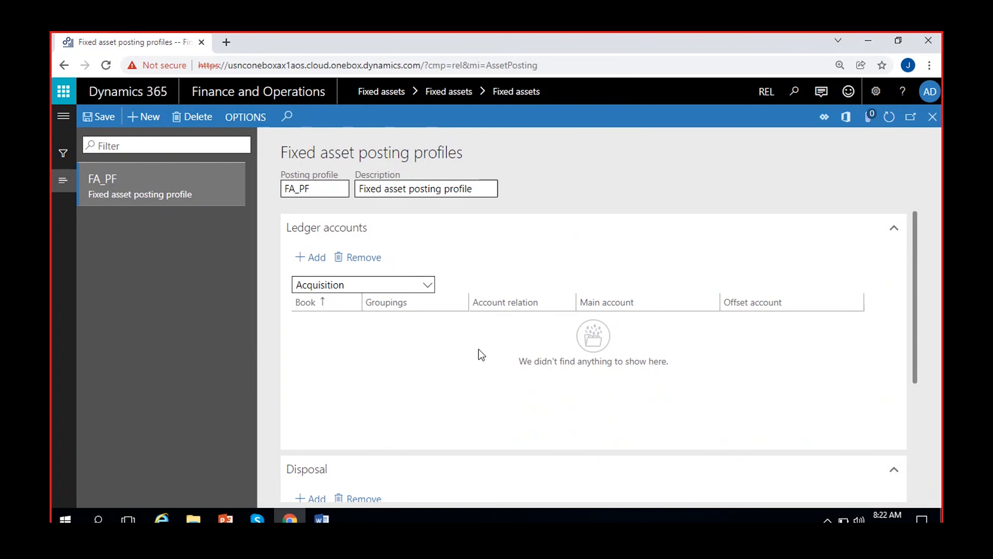
- Switch to the Word document Dynamics new and add the line "Acquisition of fixed asset entry?" on a new page at its end
left_click(321, 519)
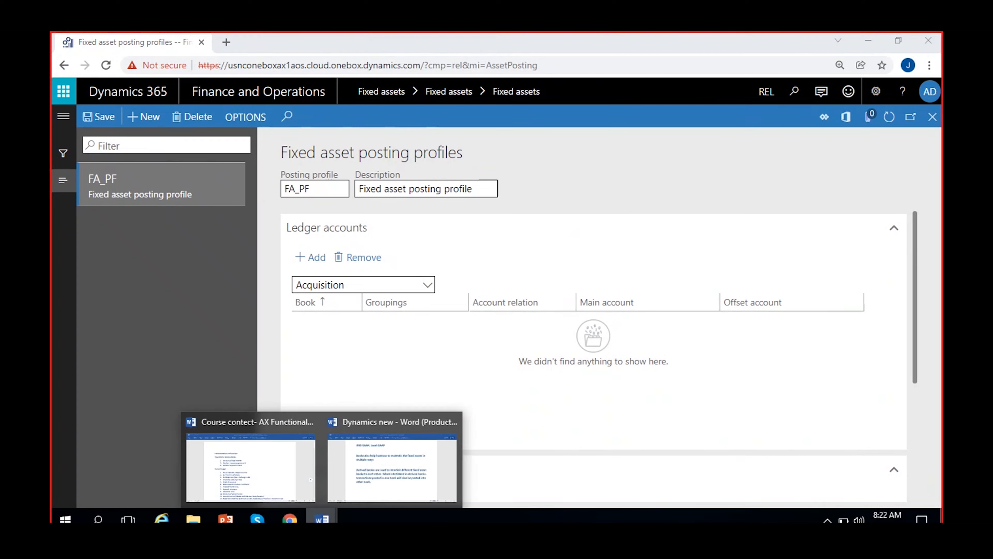
left_click(426, 481)
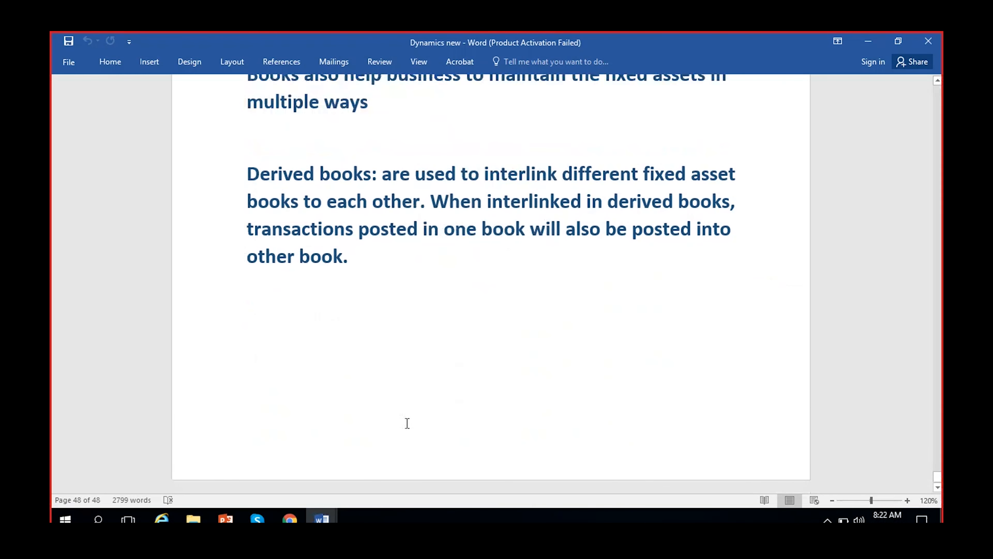
key("Return")
key("Return")
key("Return")
scroll(405, 424, "down", 3)
type("Acquisition of fixed asset entry?")
key("Return")
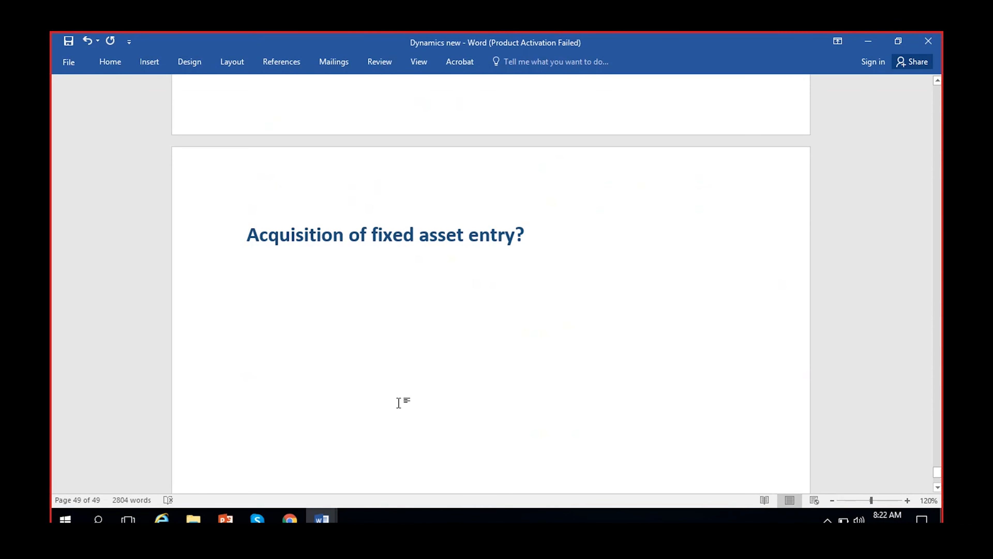
scroll(422, 374, "down", 1)
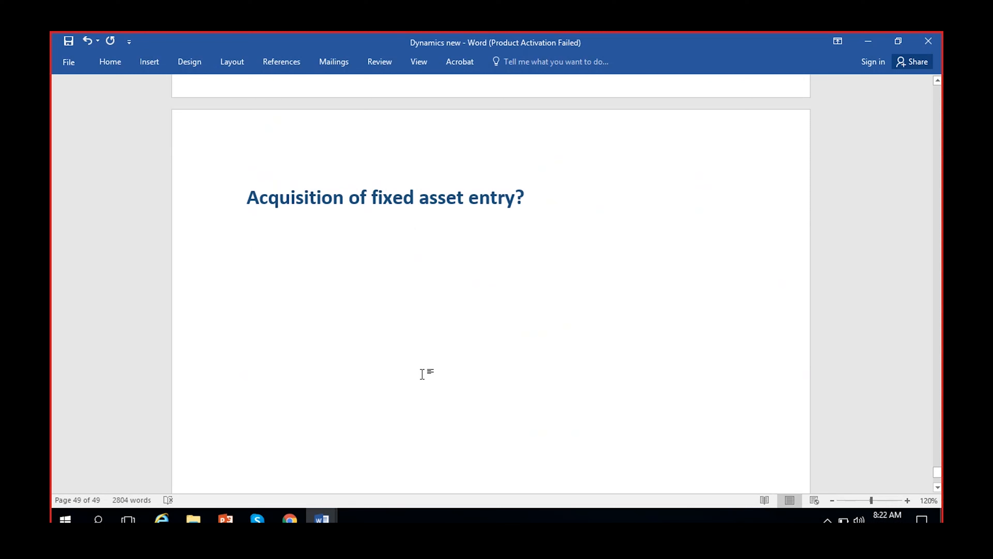
- Add the entry lines "Fixed asset DR" and "Cash" below the acquisition question
key("Return")
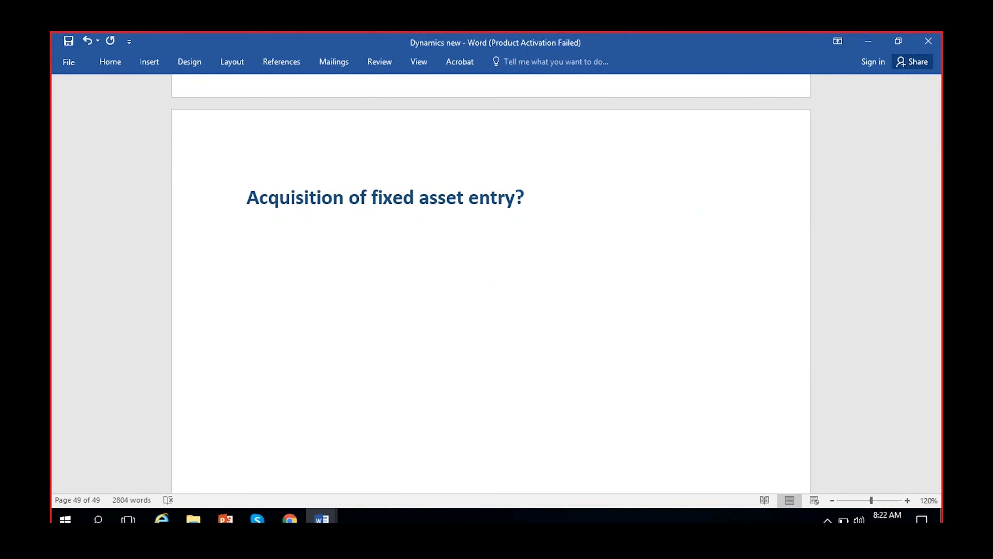
type("Fixed asset DR")
key("Return")
type("Cash CR")
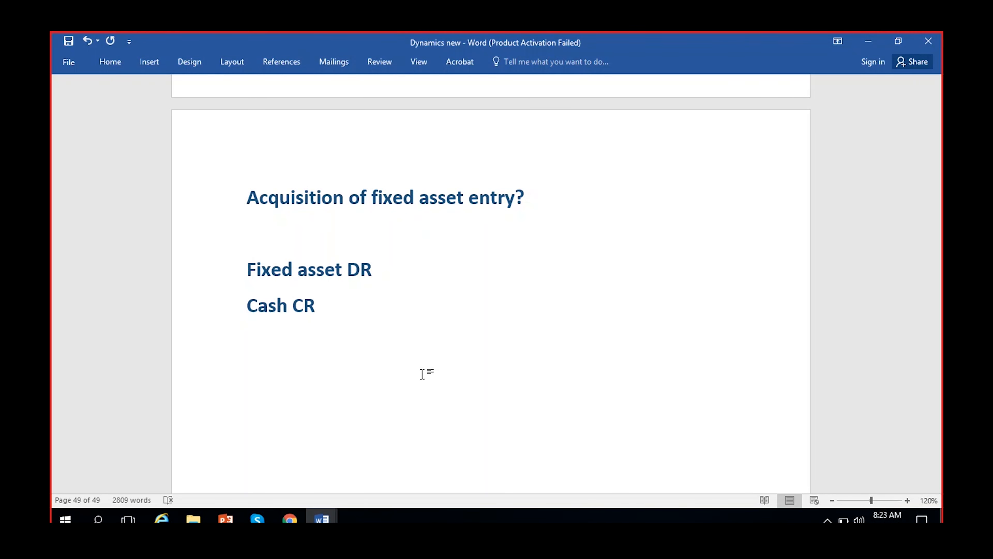
key("BackSpace")
key("BackSpace")
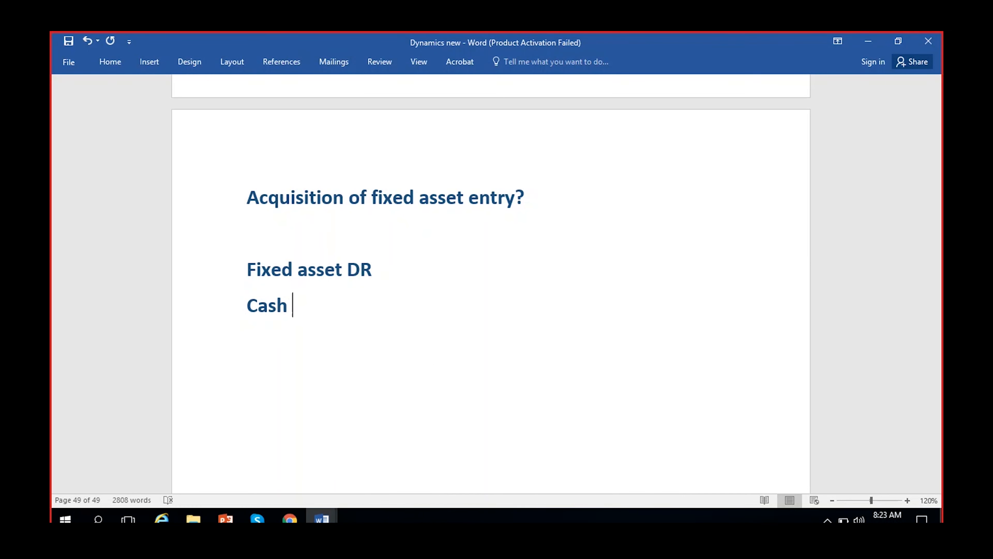
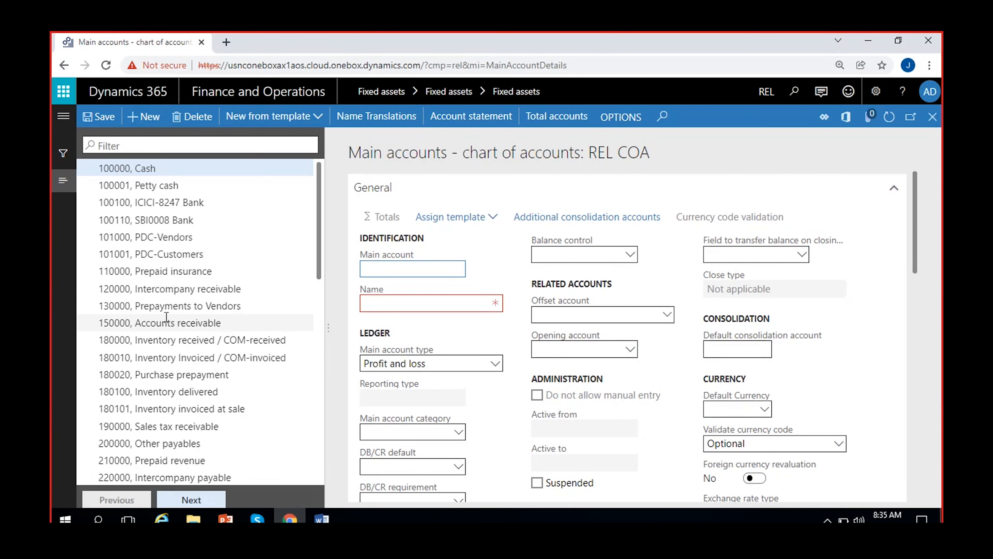
- Fill in the new REL COA main account as 160000, FA-Vehicles, with main account type Asset, and save it
scroll(166, 317, "down", 2)
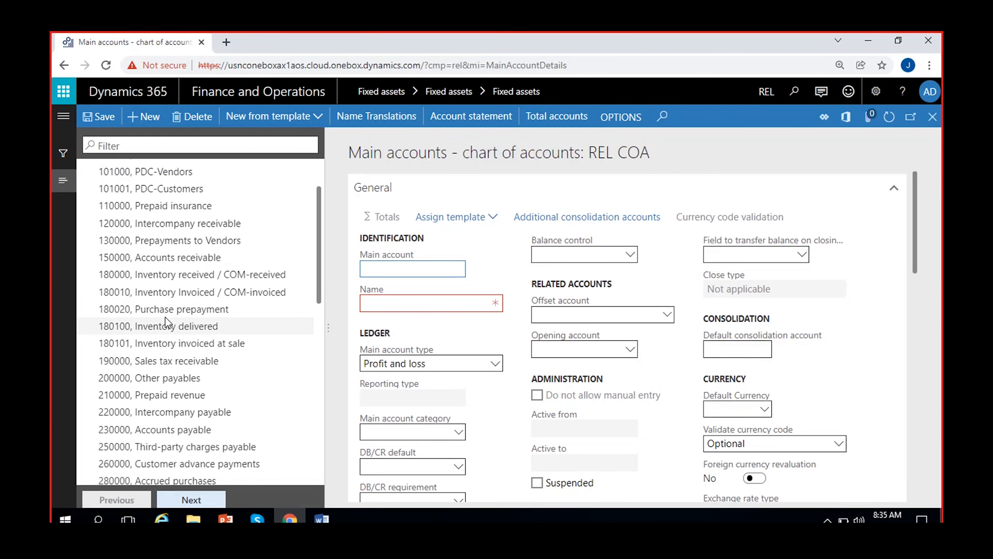
scroll(165, 317, "up", 2)
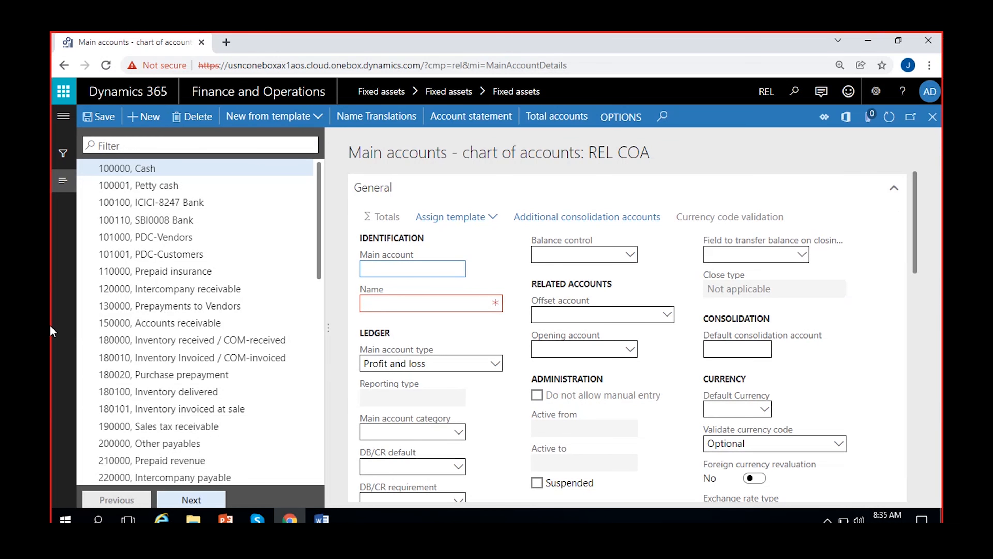
type("0000")
left_click(405, 308)
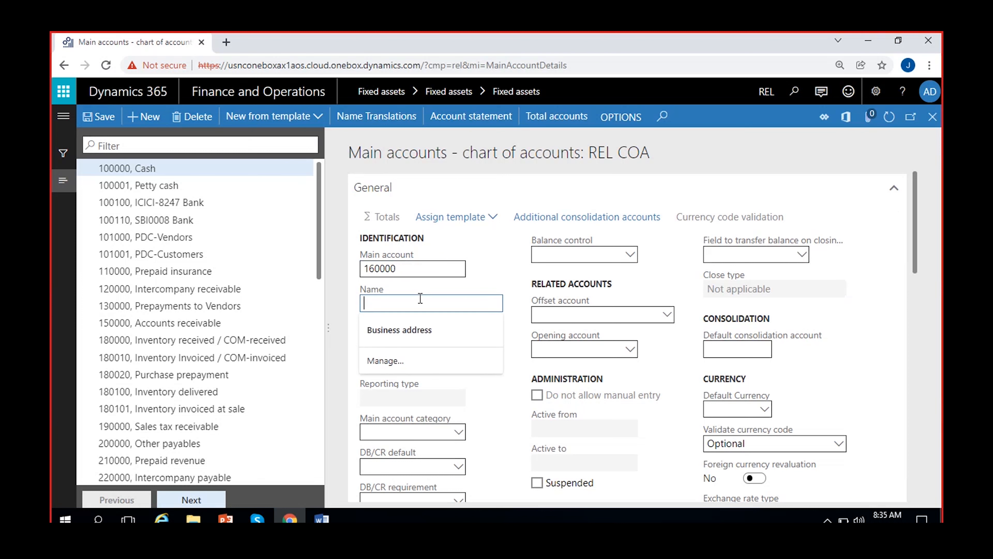
type("Ven")
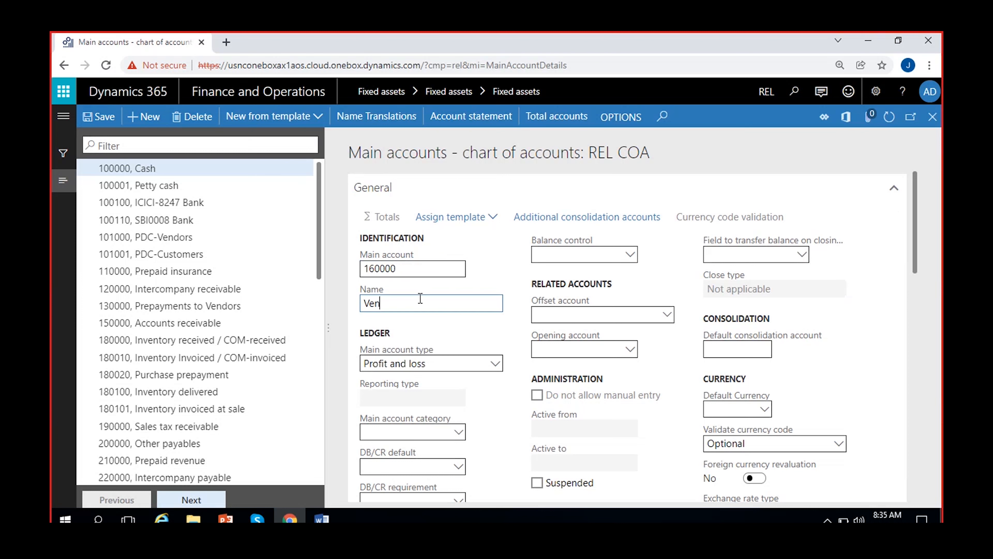
key("BackSpace")
key("BackSpace")
left_click(479, 326)
left_click(453, 364)
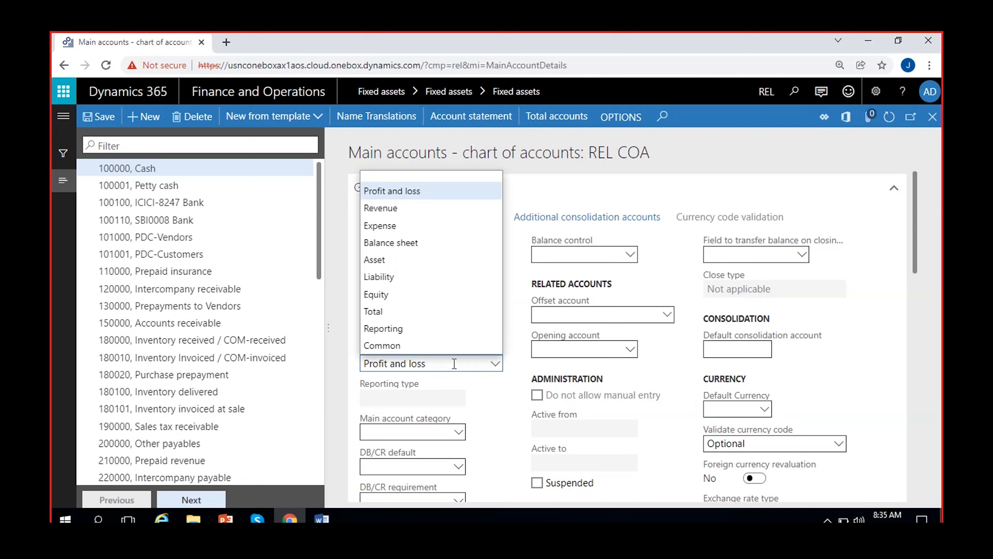
left_click(403, 260)
left_click(100, 117)
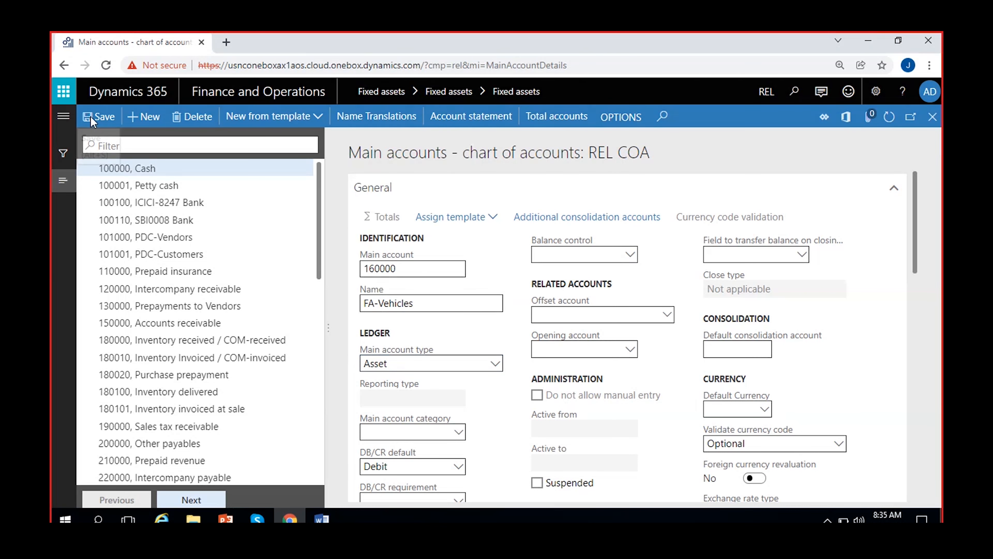
- Disallow manual entry for main account 160000, copy its account number and return to the fixed asset posting profiles
left_click(537, 398)
double_click(403, 269)
key("ctrl+c")
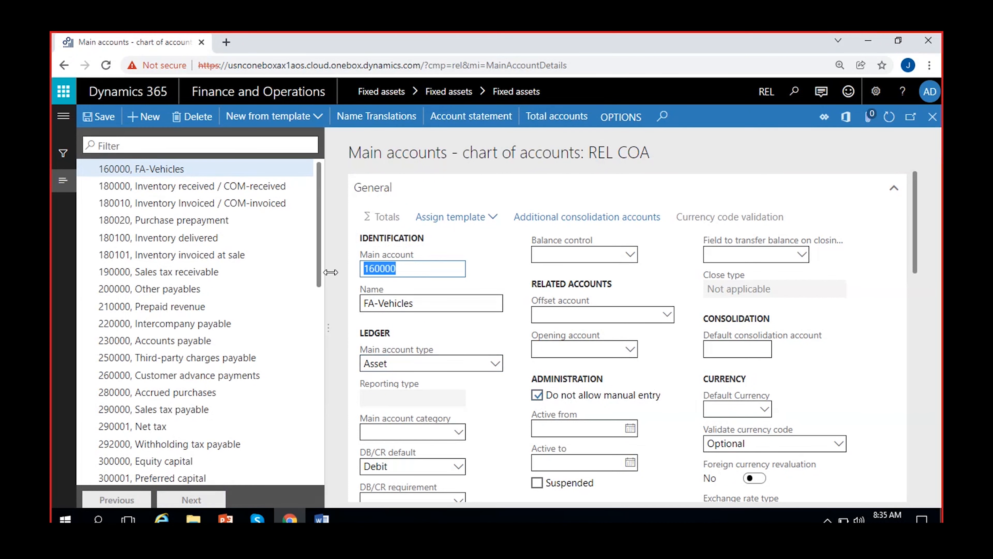
left_click(480, 267)
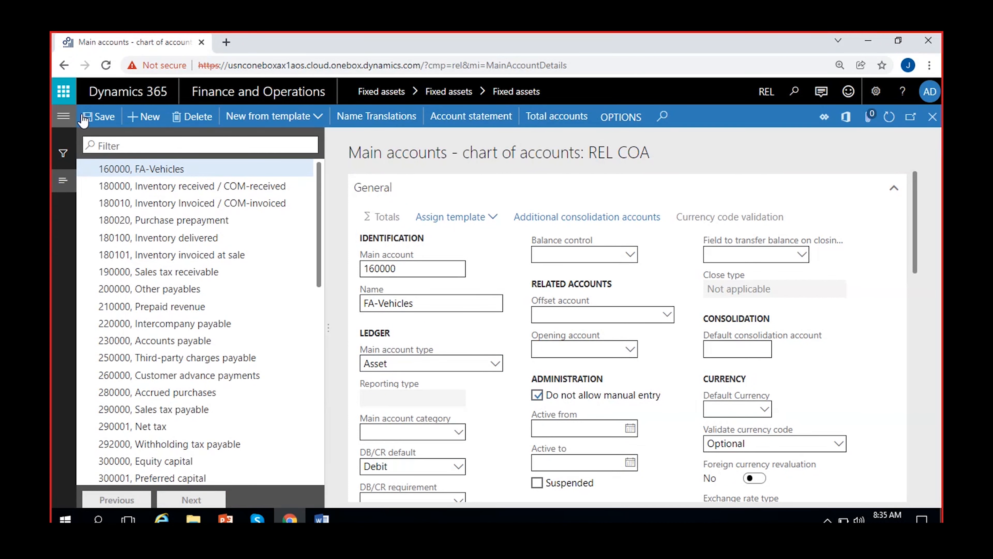
left_click(932, 118)
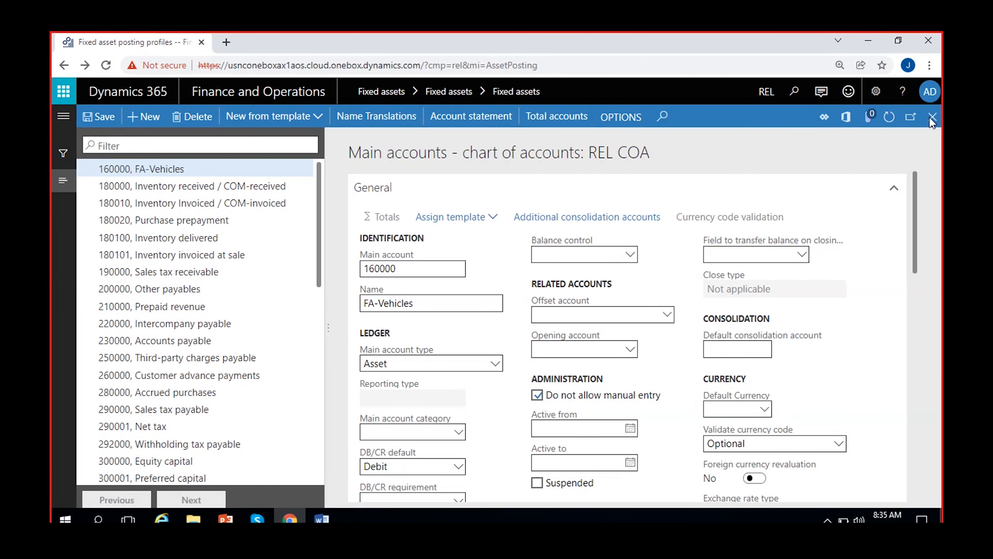
- Set main account 160000 on FA_PF's acquisition line for CA_Book and group FA-VEH
key("ctrl+v")
left_click(645, 355)
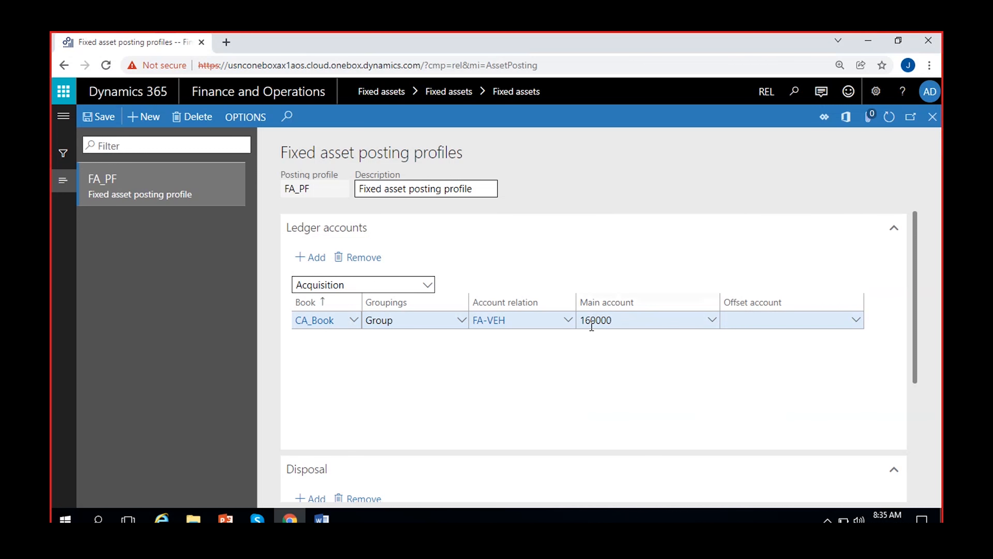
left_click(615, 318)
left_click(629, 360)
left_click(683, 319)
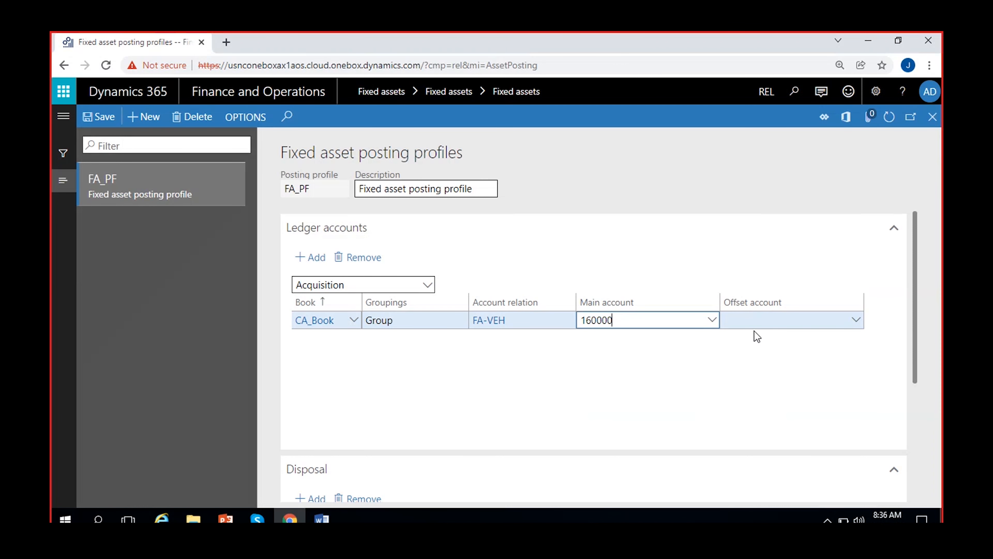
- Switch to the Dynamics new Word notes, highlight the "Cash / Bank / Vendor CR" acquisition entry line, and return to the posting profiles in Chrome
left_click(322, 519)
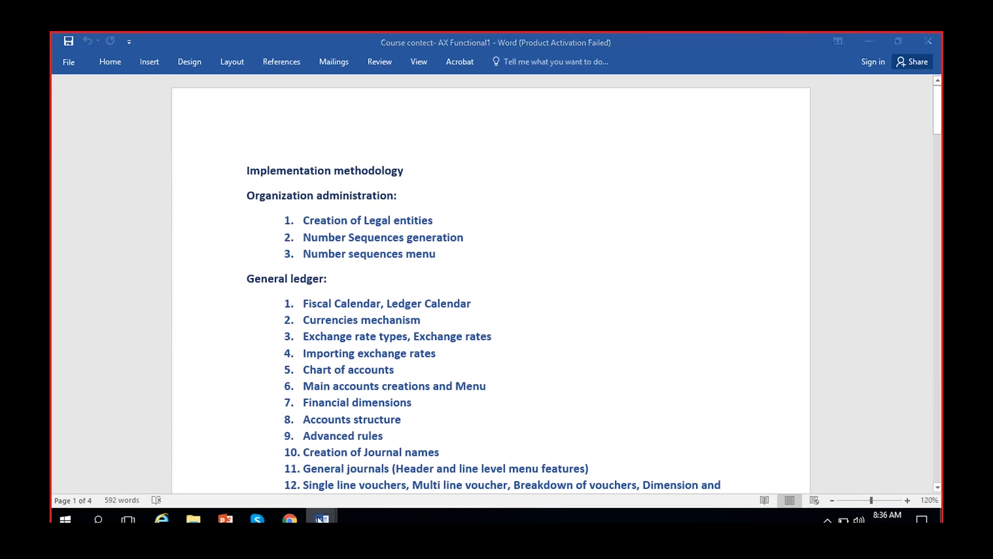
left_click(399, 469)
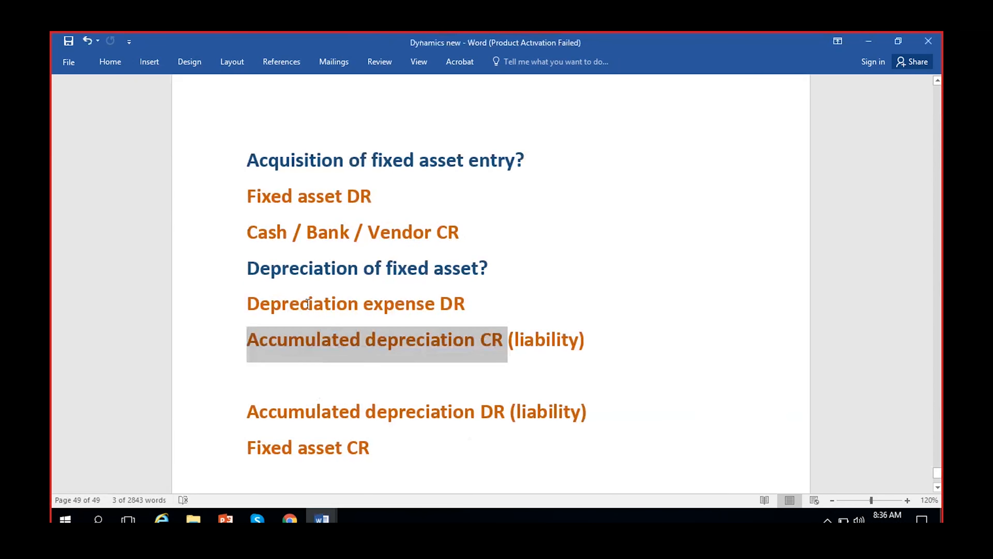
left_click(473, 229)
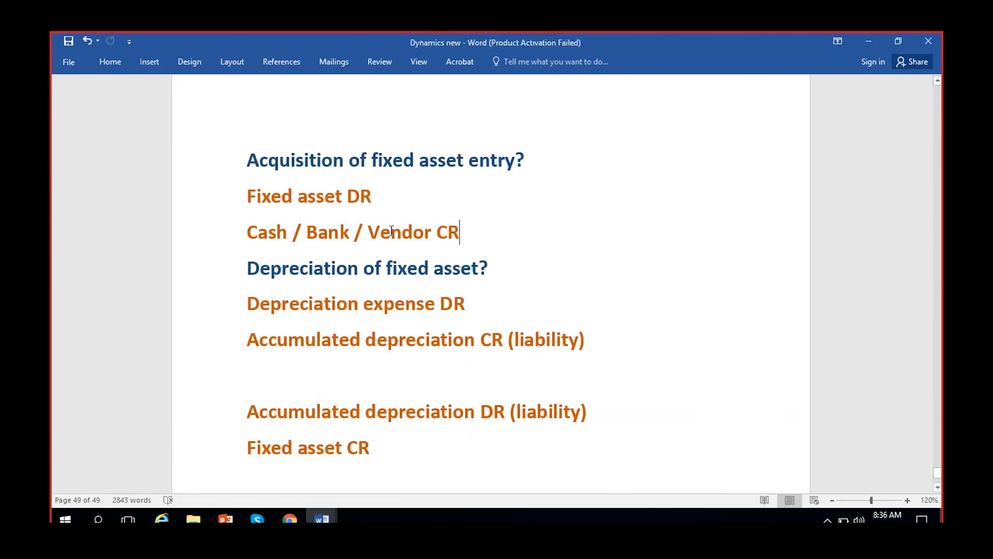
left_click_drag(472, 229, 256, 233)
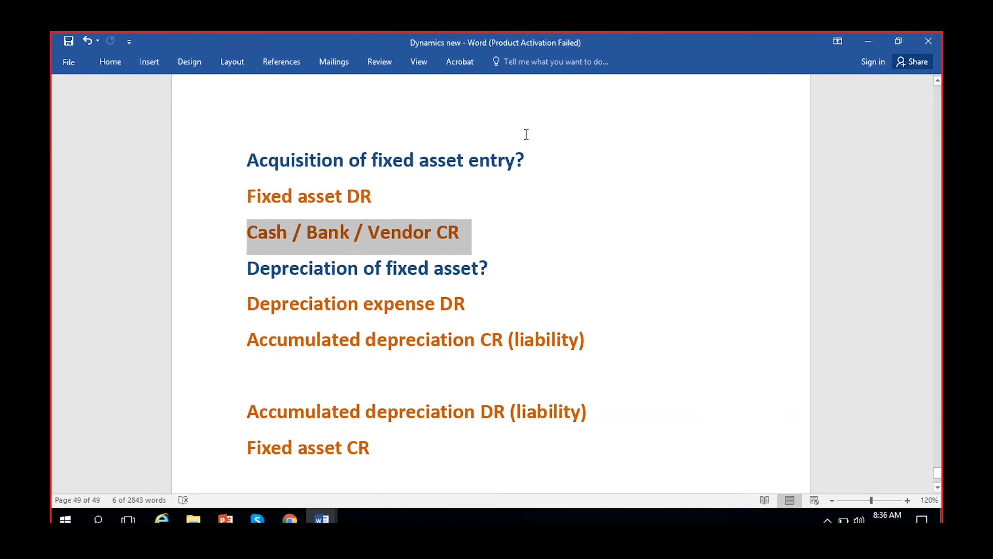
left_click(290, 519)
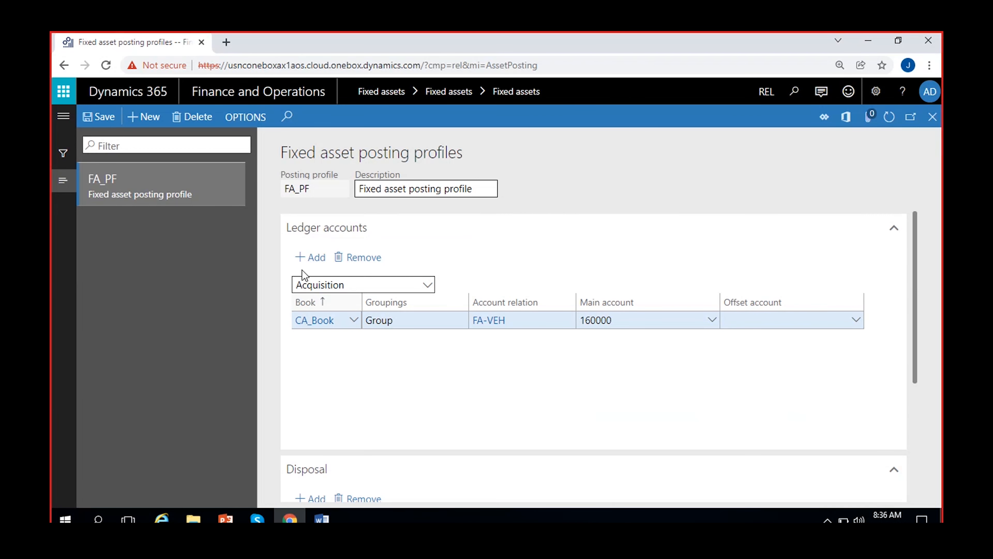
- Add an acquisition line to FA_PF for TA_Book with grouping Group, account relation FA-VEH and main account 160000
left_click(310, 258)
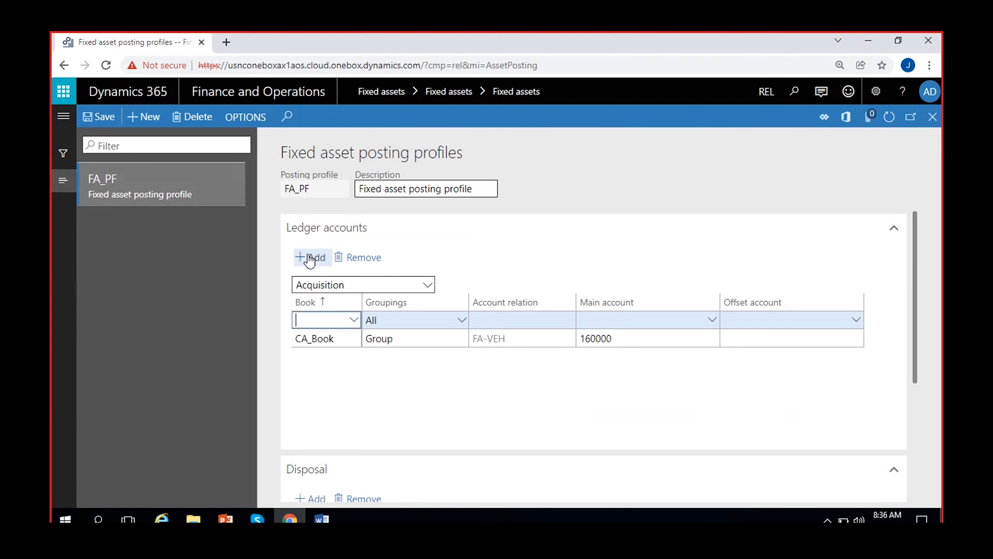
left_click(353, 319)
left_click(330, 376)
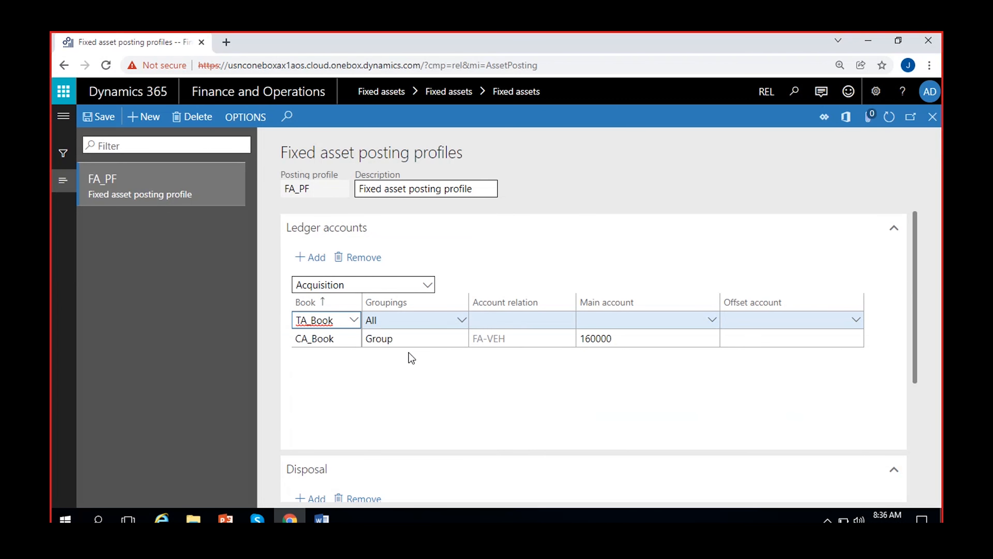
left_click(462, 321)
left_click(393, 355)
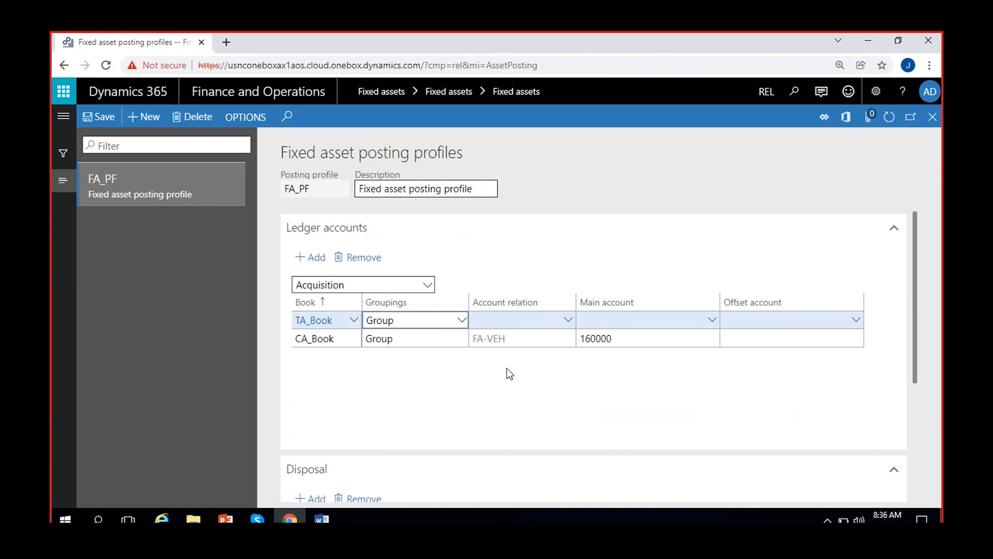
left_click(565, 321)
left_click(565, 322)
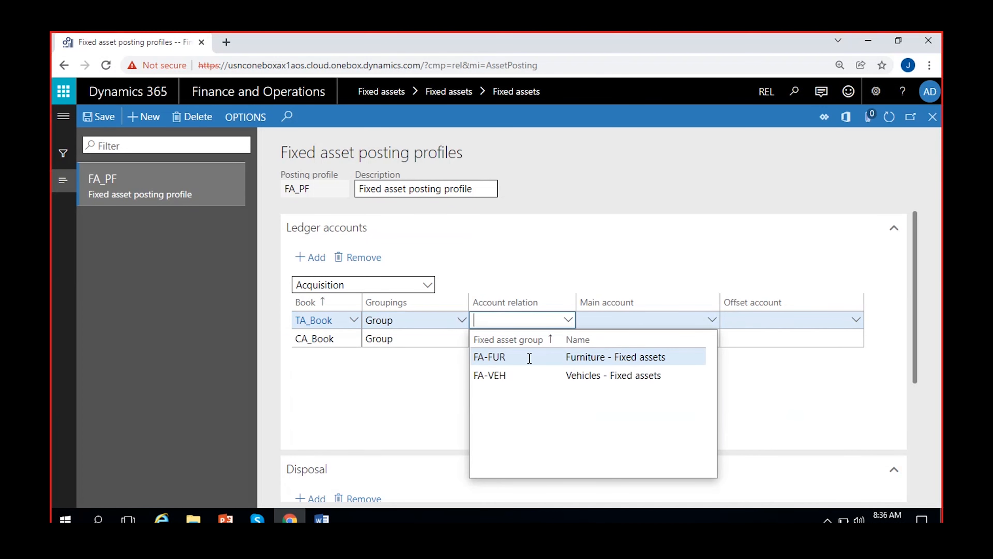
left_click(501, 374)
left_click(606, 320)
type("160000")
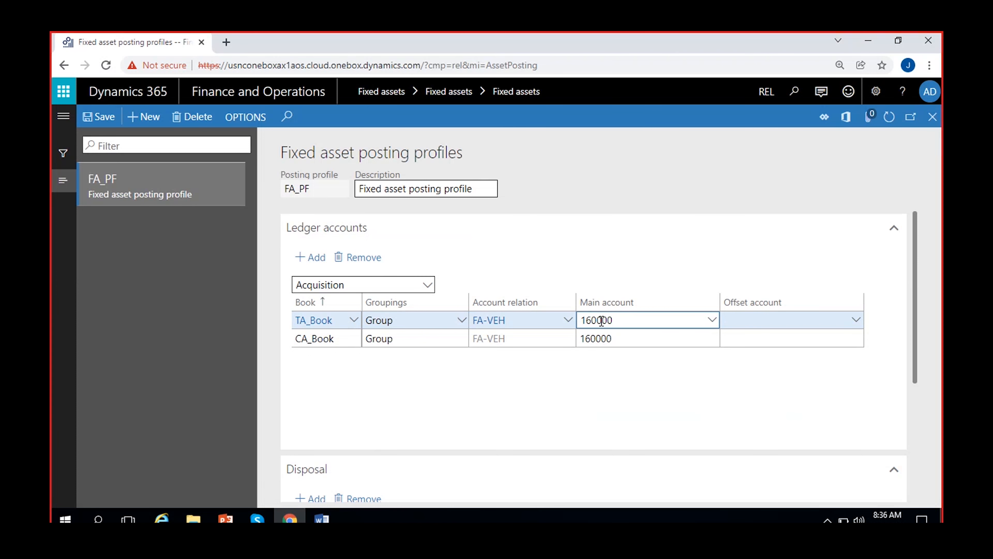
left_click(553, 395)
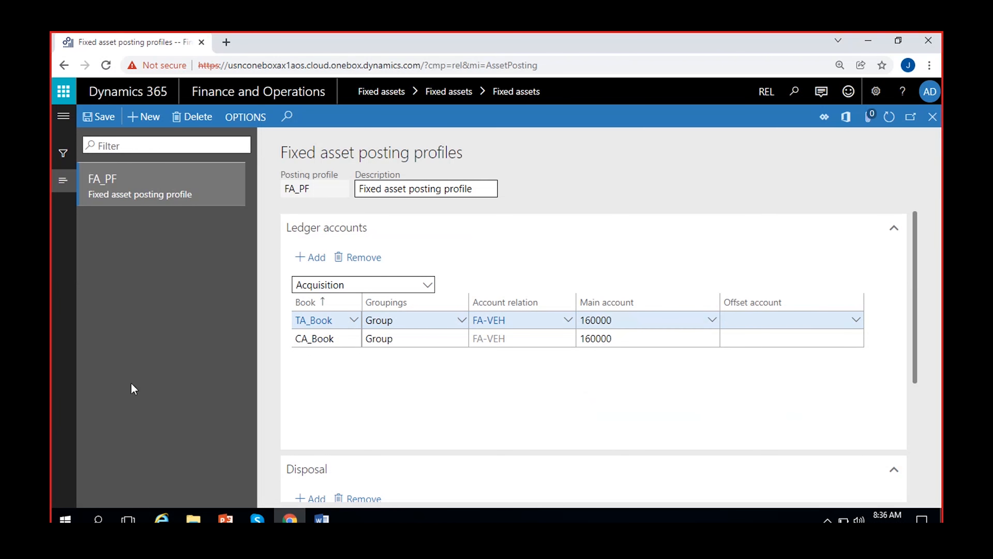
- Set the offset account of the TA_Book FA-VEH acquisition line to 100000, Cash
left_click(856, 326)
left_click(857, 321)
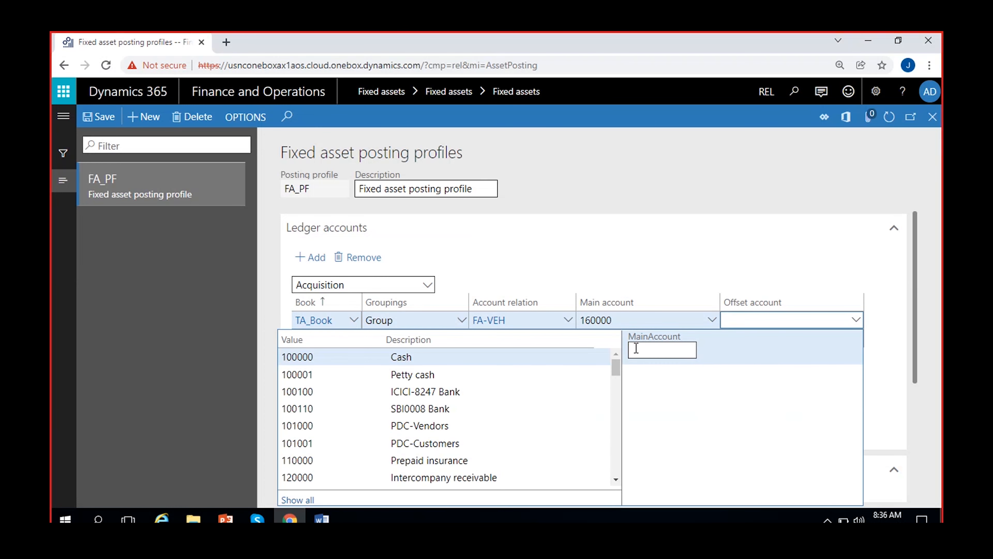
left_click(403, 358)
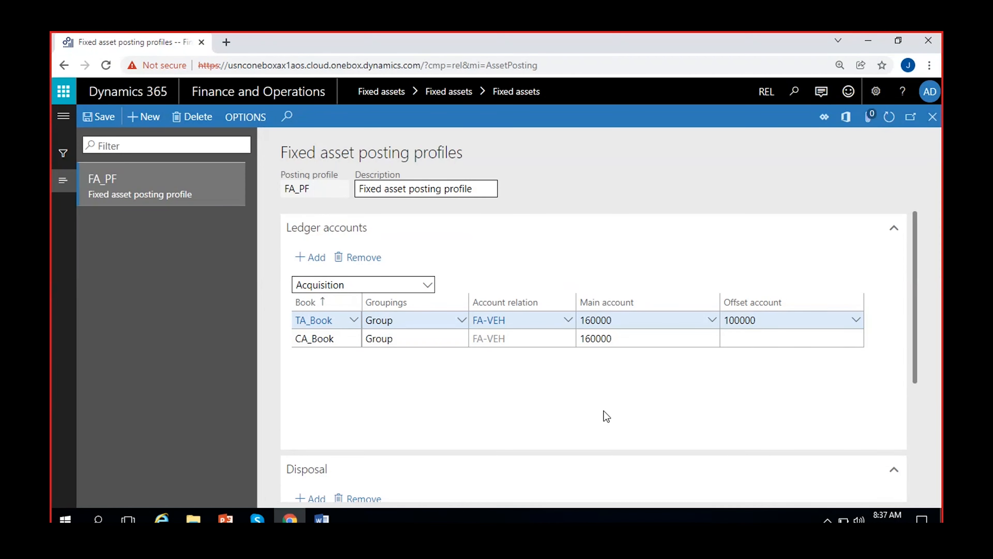
left_click(428, 286)
left_click(567, 374)
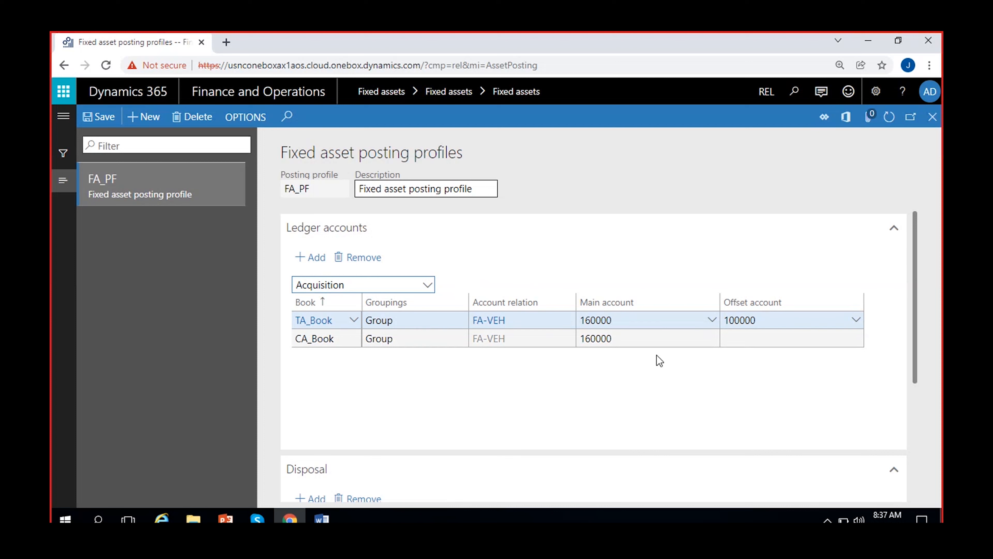
left_click(609, 338)
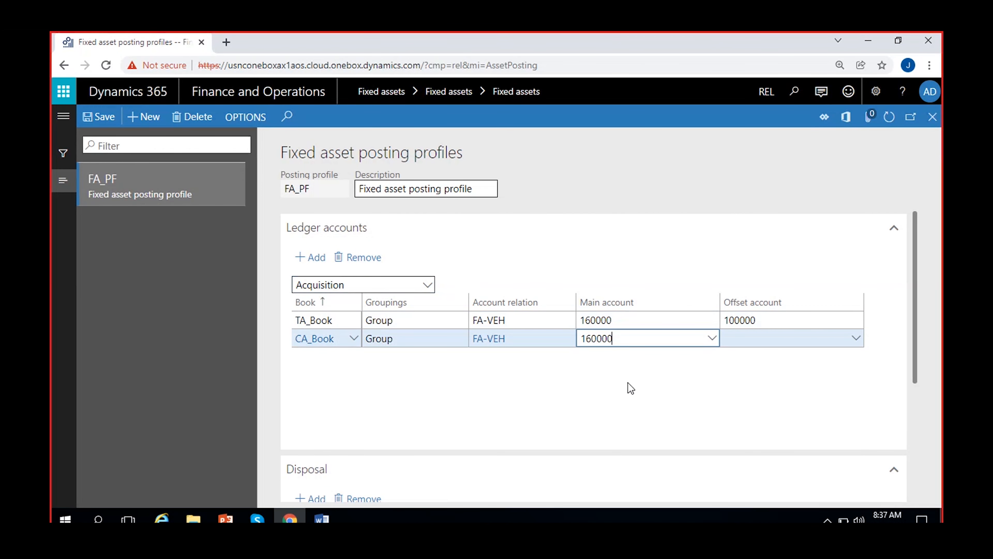
left_click(605, 366)
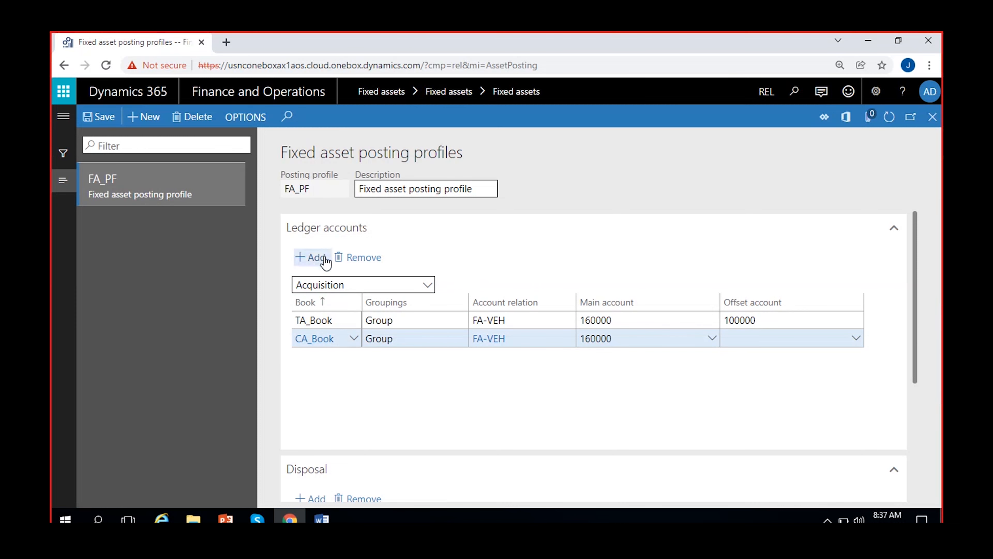
- Add an acquisition line for CA_Book with grouping Group and account relation FA-FUR
left_click(304, 258)
left_click(352, 337)
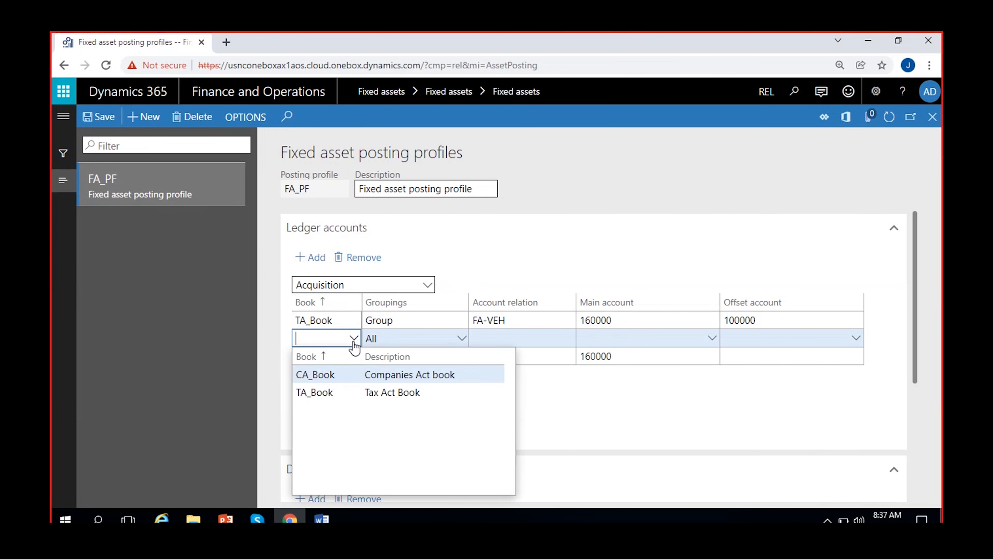
left_click(336, 374)
left_click(462, 338)
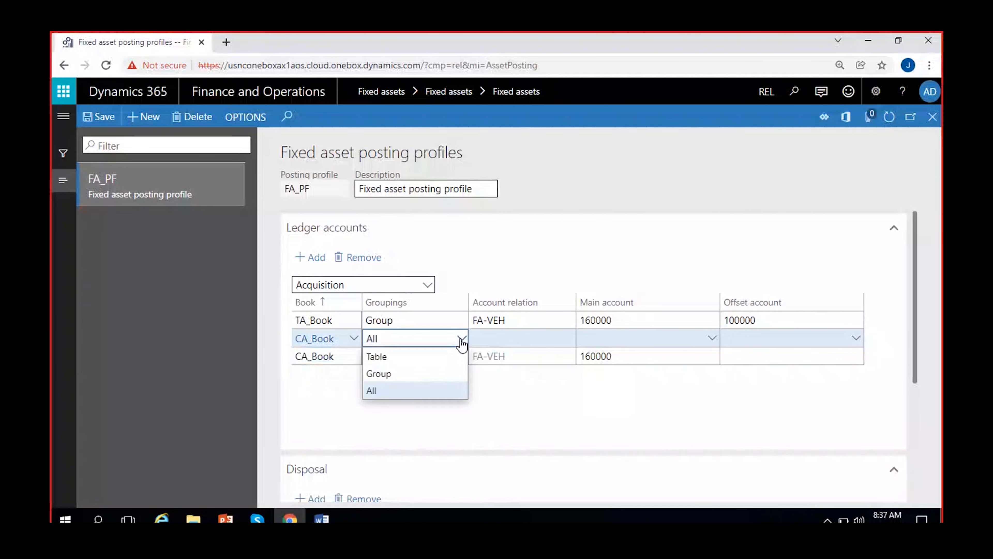
left_click(390, 375)
left_click(568, 339)
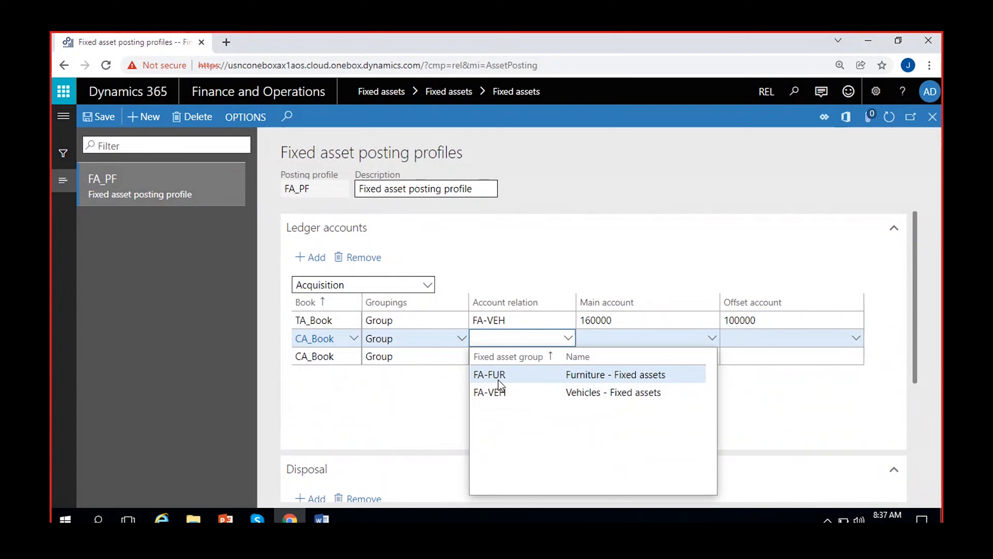
left_click(485, 374)
- From the CA_Book FA-FUR line's main account details, create main account 160001, FA-Furniture, with main account type Asset, and save it
right_click(714, 339)
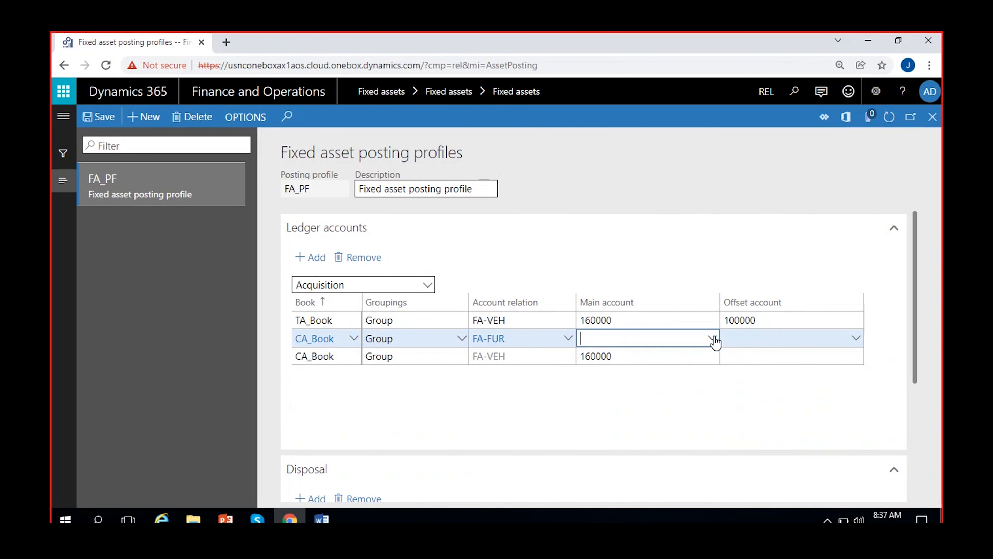
left_click(750, 423)
key("alt+n")
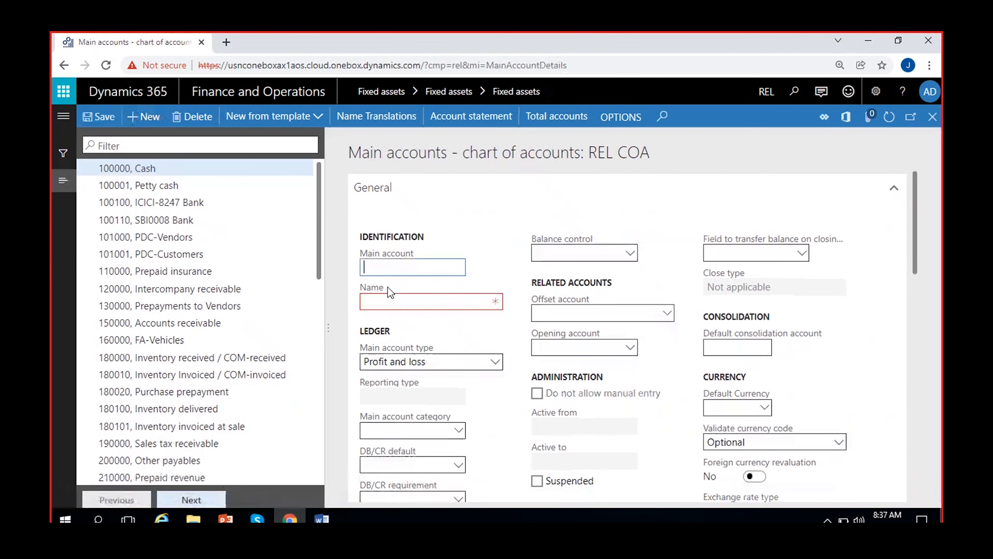
type("160001")
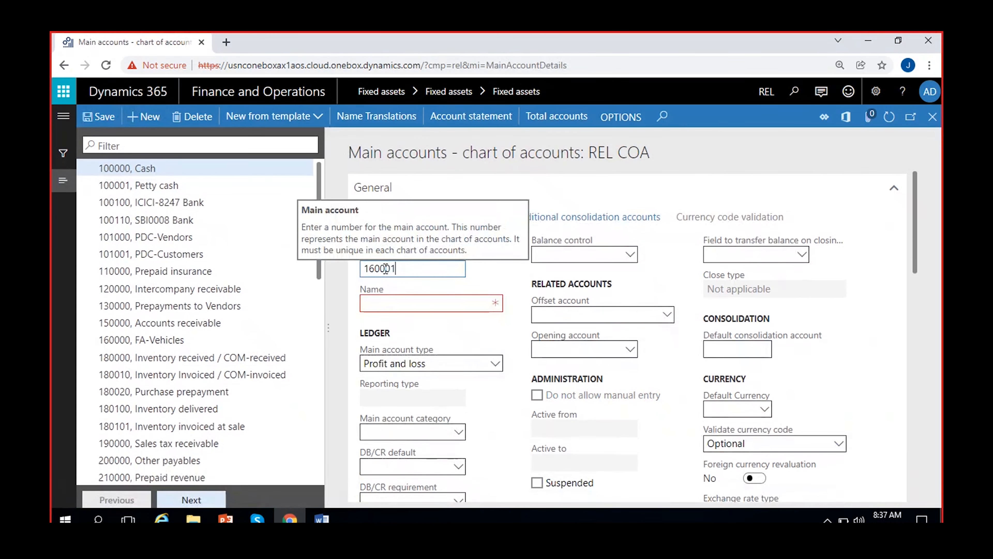
left_click(415, 297)
type("FA-")
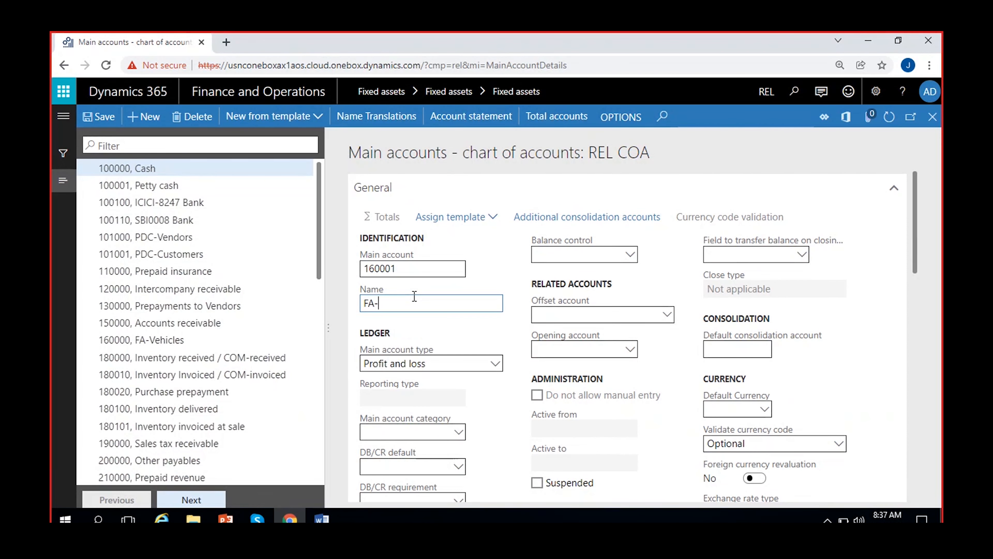
type("Furniture")
left_click(420, 354)
left_click(396, 262)
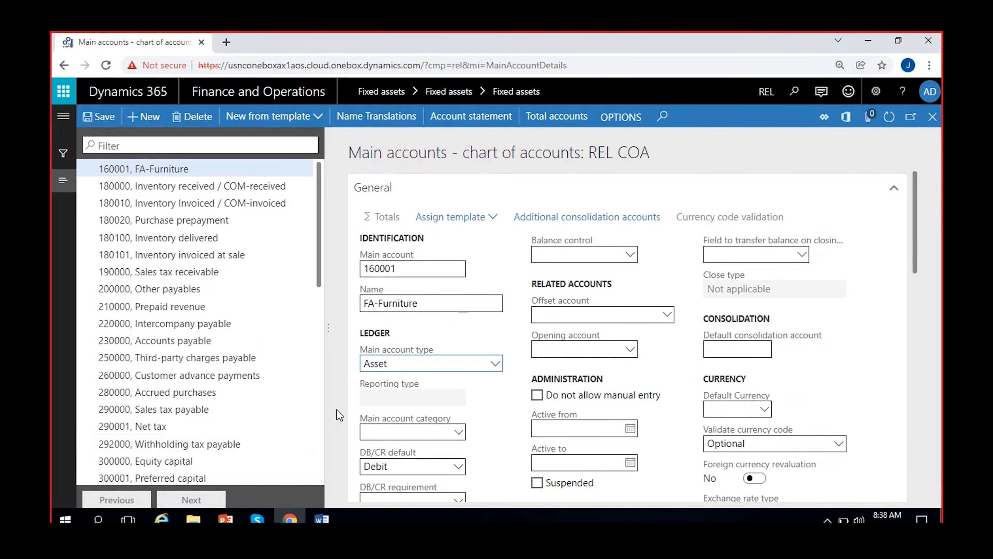
- Copy the FA-Furniture account number and set main account 160001 on the CA_Book FA-FUR acquisition line of the posting profile
left_click(404, 269)
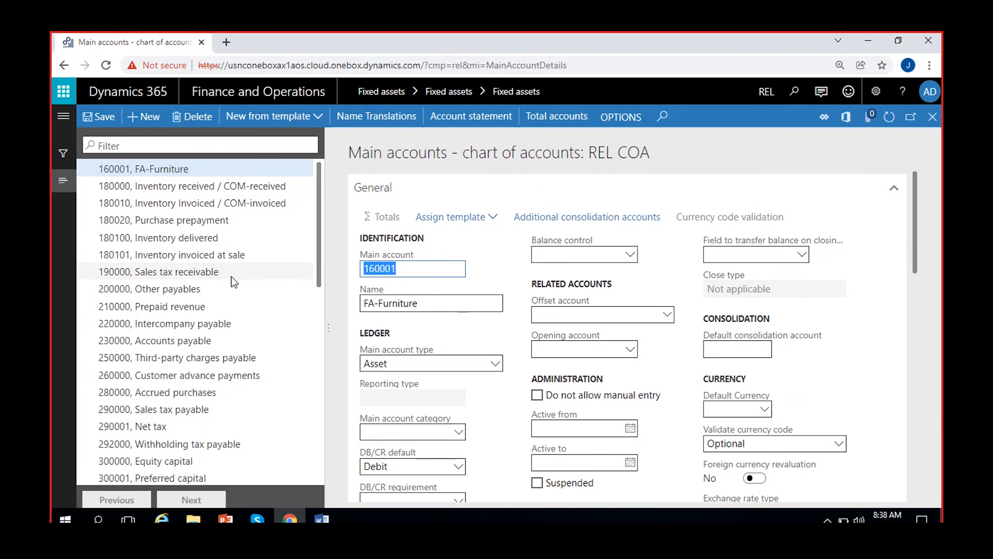
left_click(932, 116)
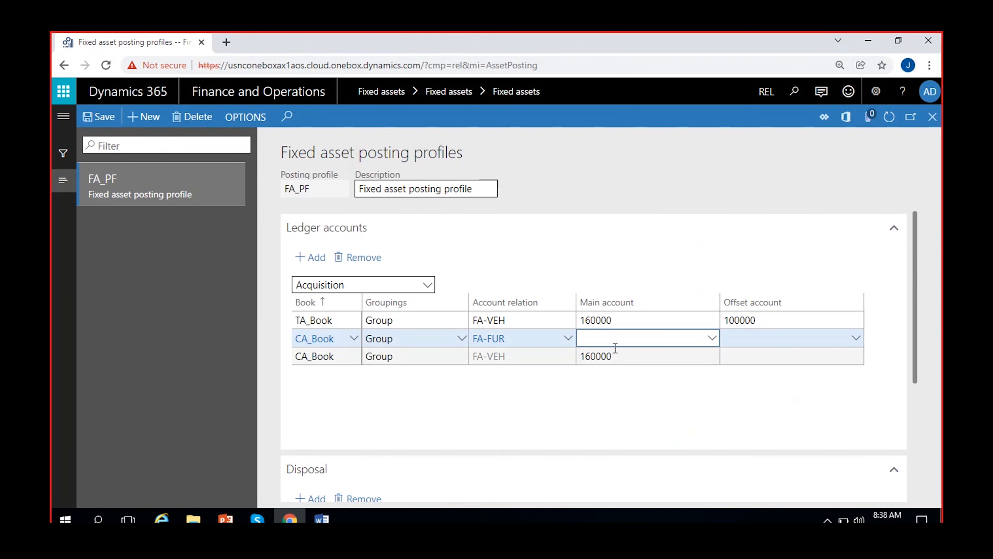
type("160001")
- Add an acquisition line for TA_Book with grouping Group, account relation FA-FUR and main account 160001
left_click(311, 258)
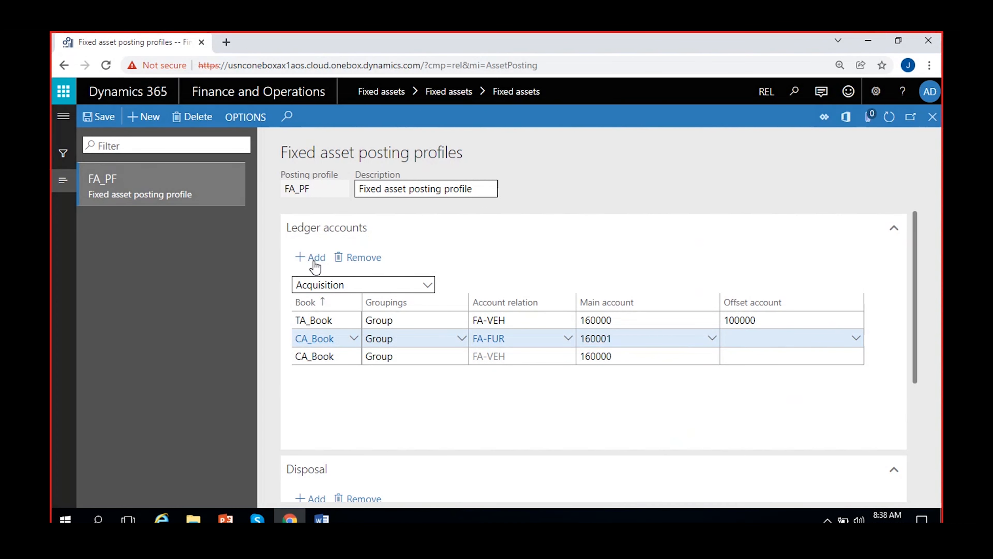
left_click(354, 338)
left_click(333, 392)
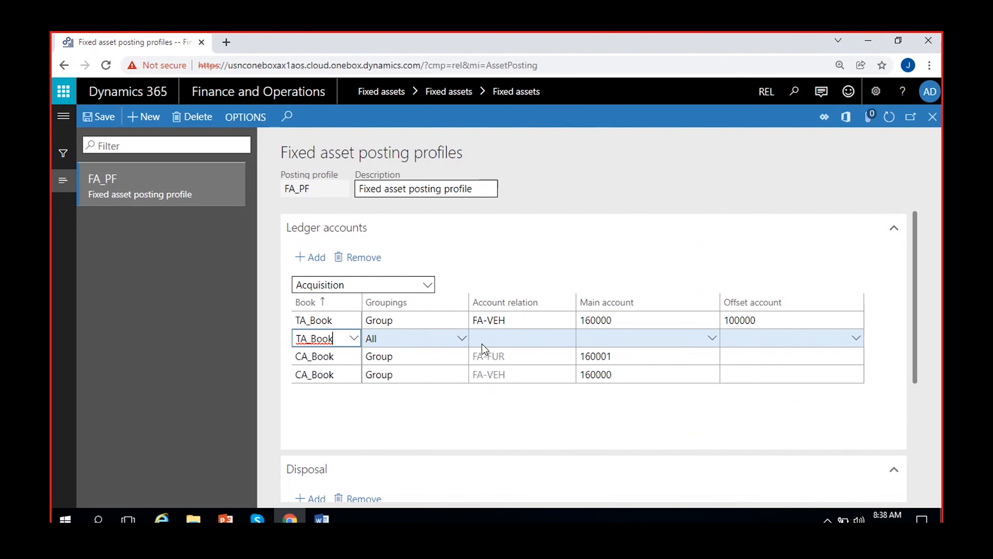
left_click(462, 338)
left_click(394, 374)
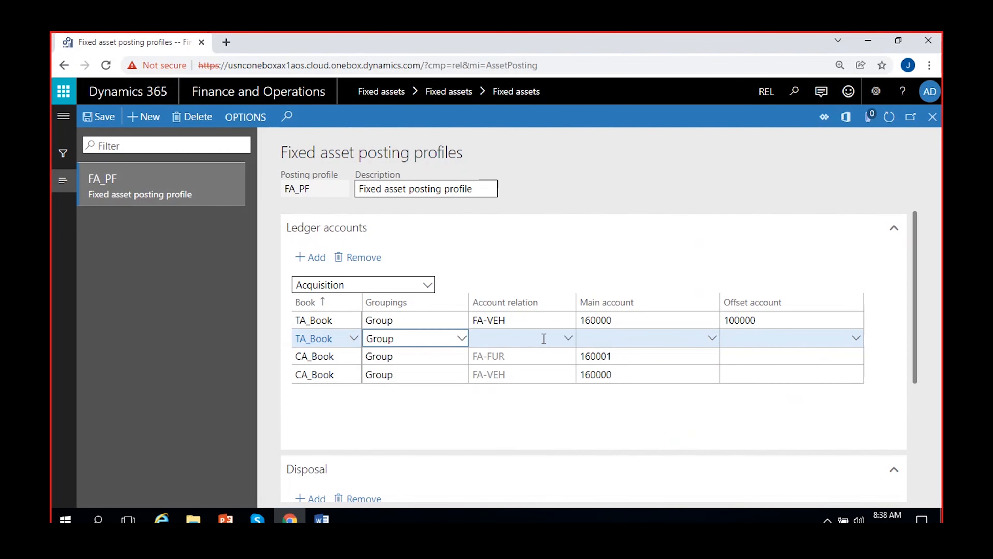
left_click(568, 340)
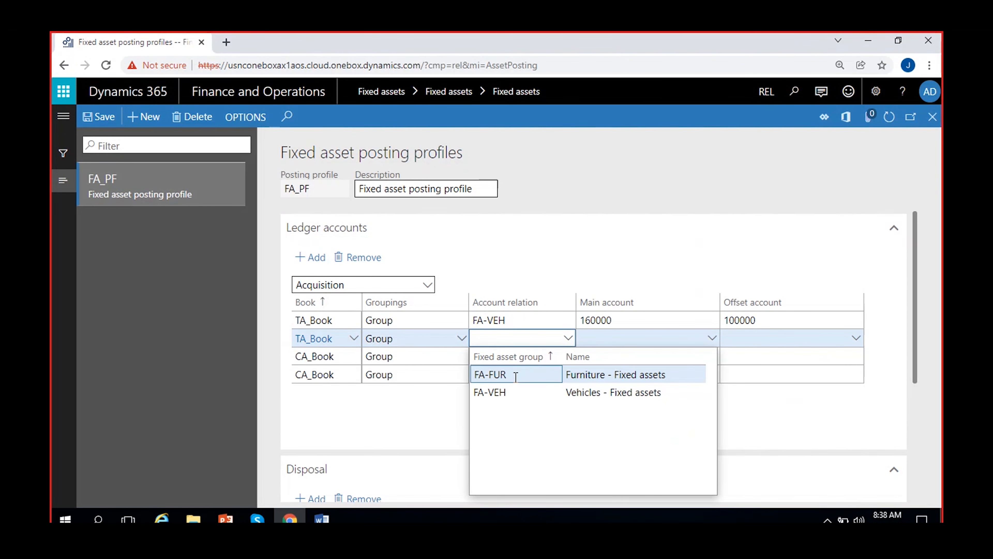
left_click(534, 372)
left_click(634, 341)
type("160001")
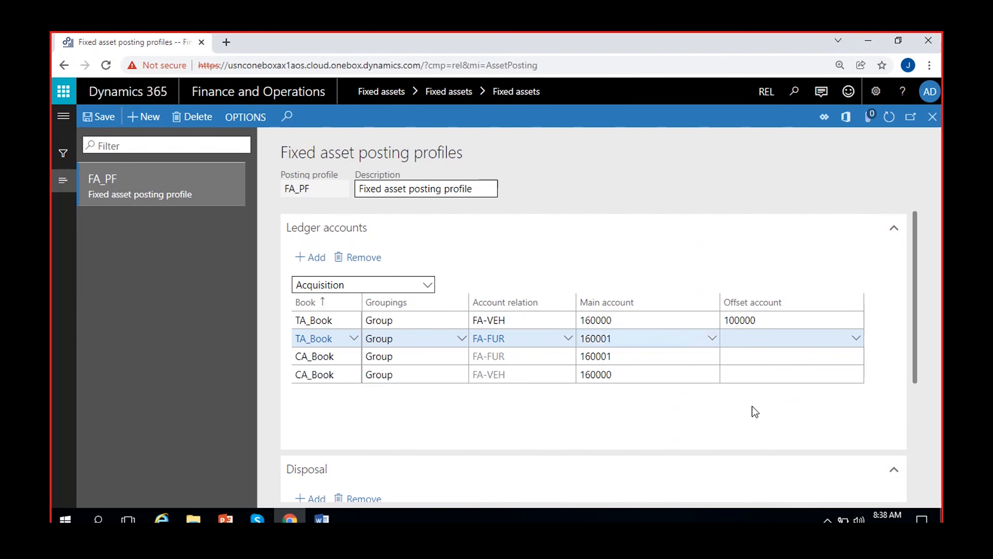
- Set the offset account of the TA_Book FA-FUR acquisition line to 100000 and refresh the posting profile
left_click(758, 336)
type("100000")
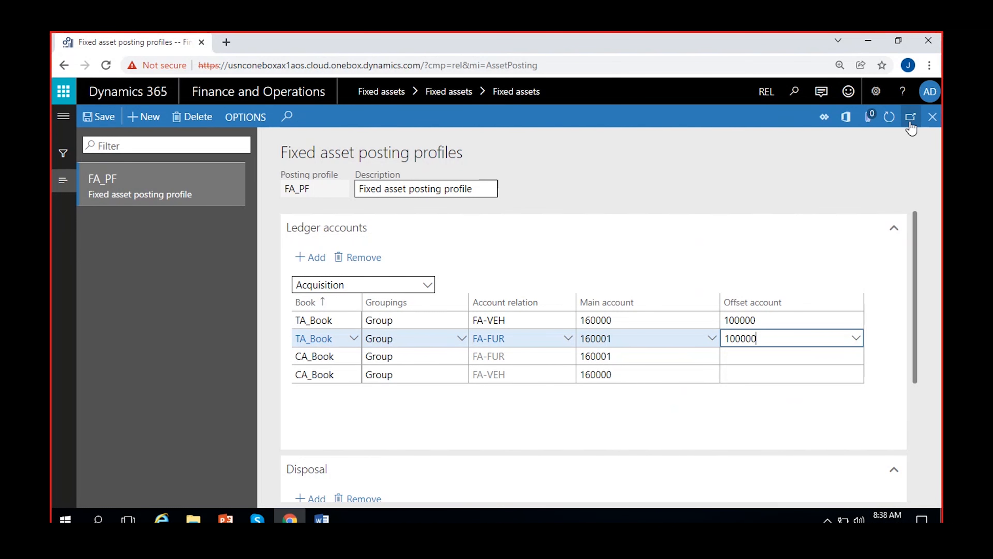
left_click(892, 116)
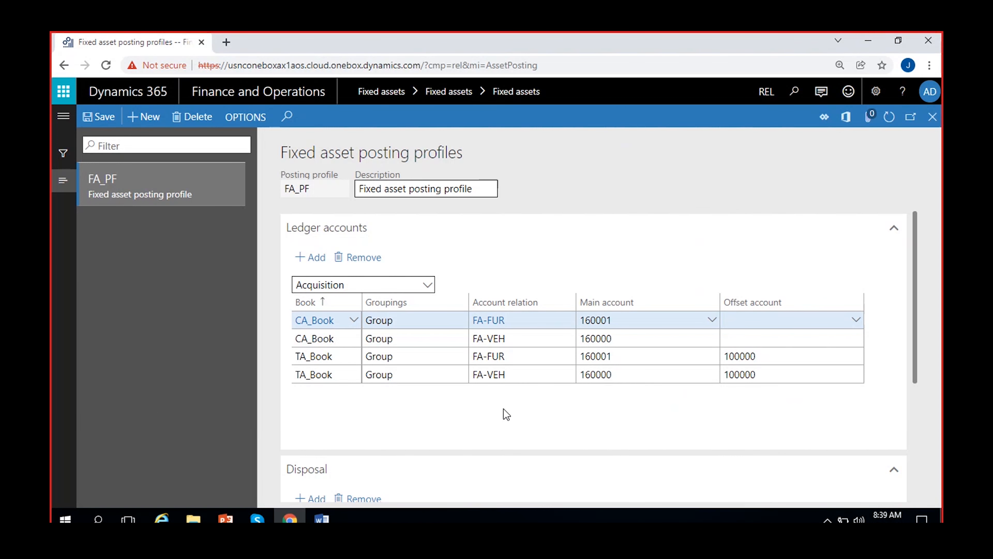
- Switch the posting profile's ledger accounts to the Acquisition adjustment transaction type
left_click(410, 322)
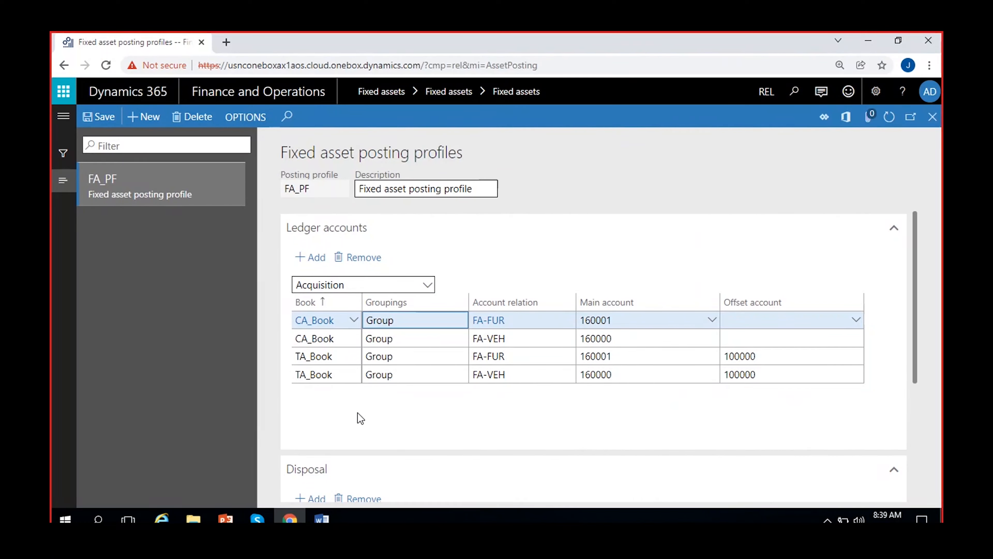
left_click(427, 290)
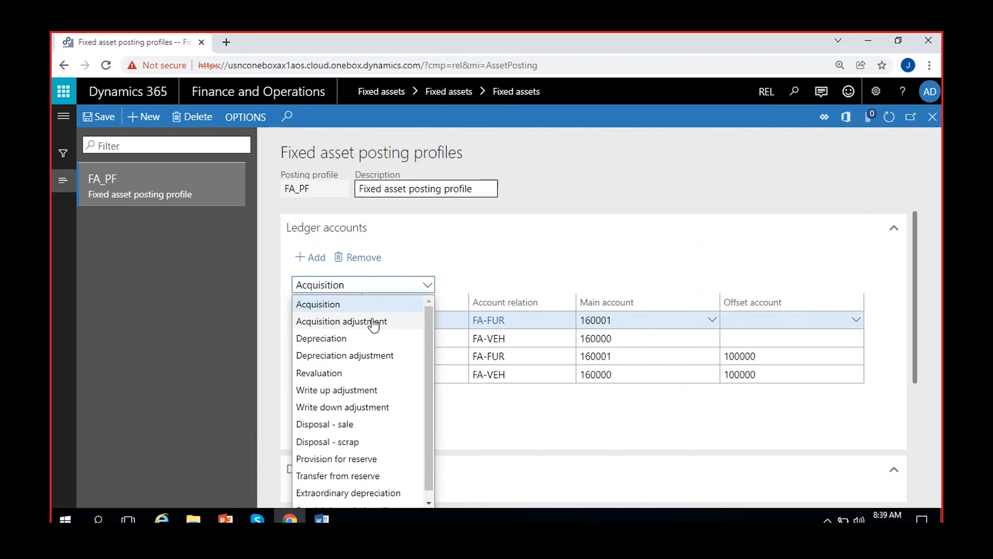
left_click(346, 321)
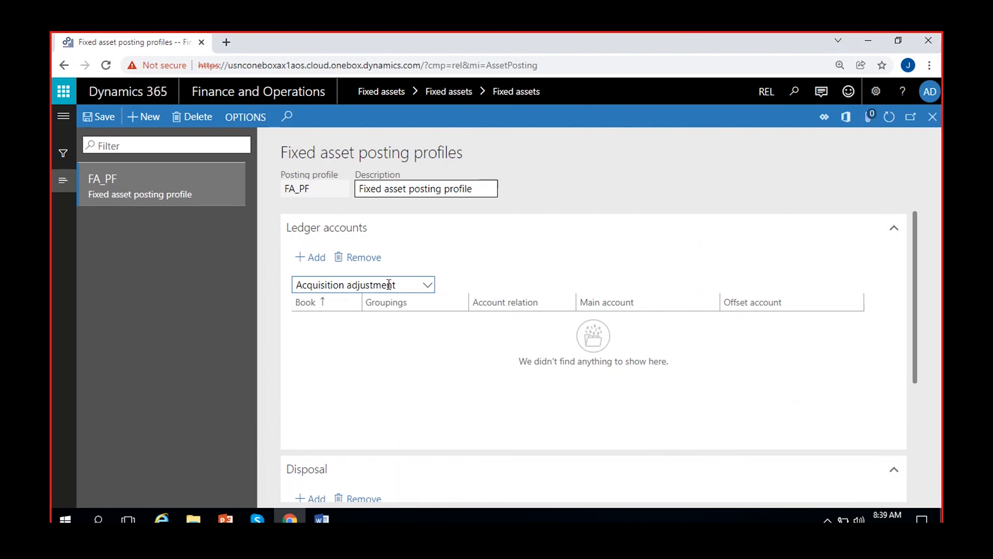
left_click(428, 284)
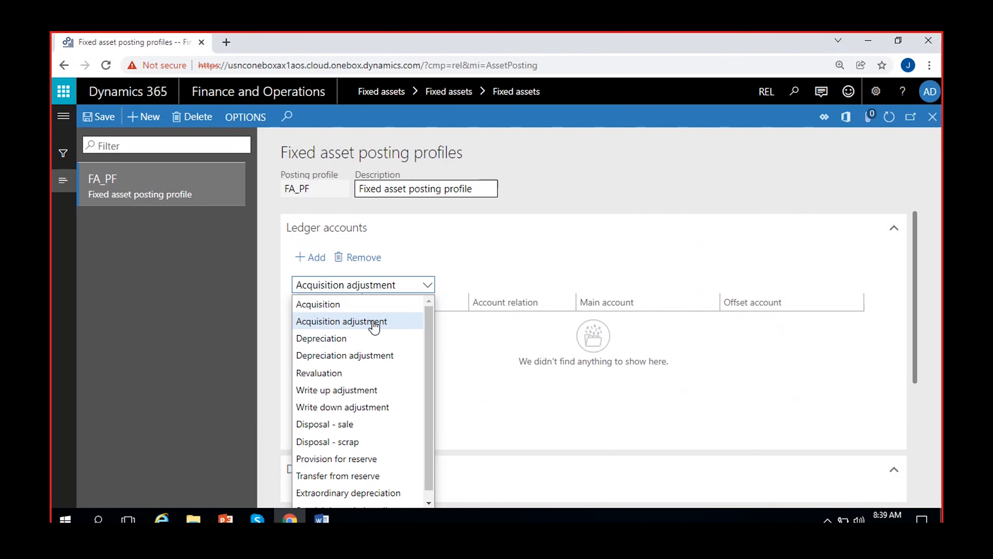
left_click(373, 324)
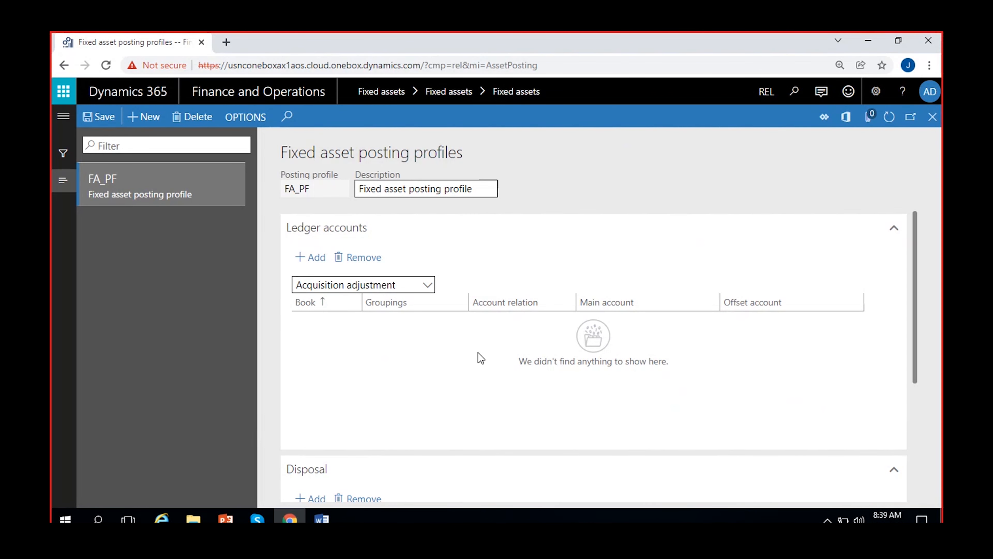
- Add an acquisition adjustment line for CA_Book with grouping Group, account relation FA-VEH and main account 160000
left_click(309, 264)
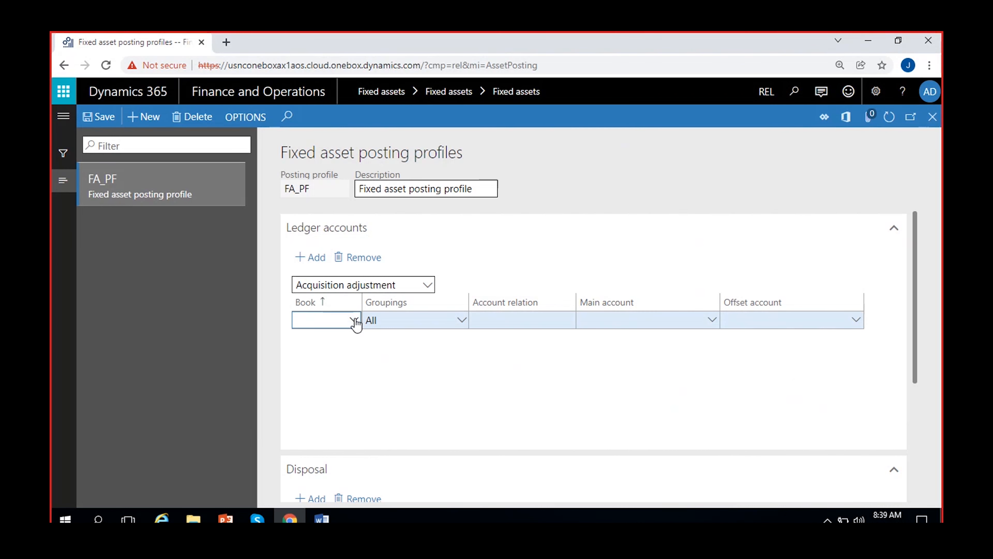
left_click(355, 321)
left_click(333, 357)
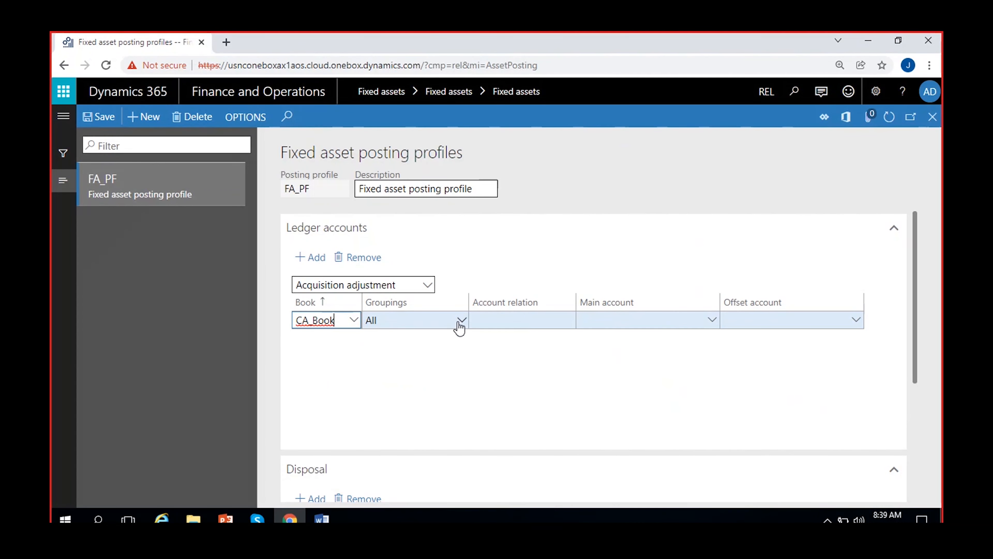
left_click(460, 323)
left_click(393, 355)
left_click(568, 321)
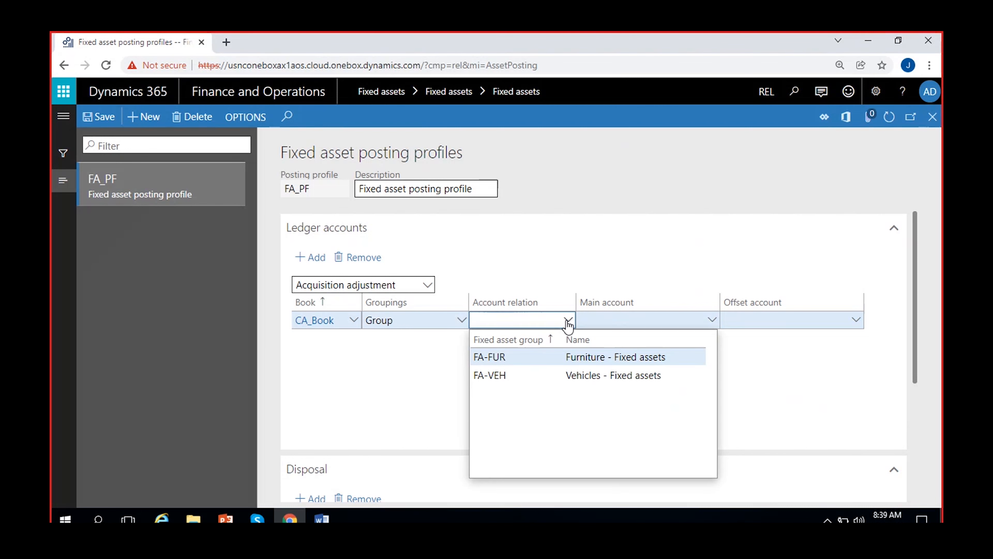
left_click(506, 376)
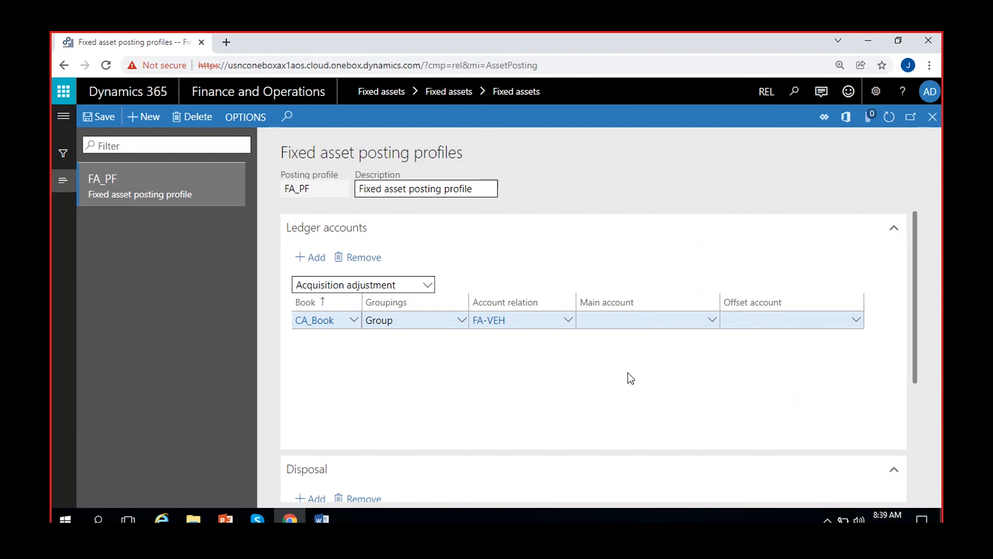
left_click(600, 316)
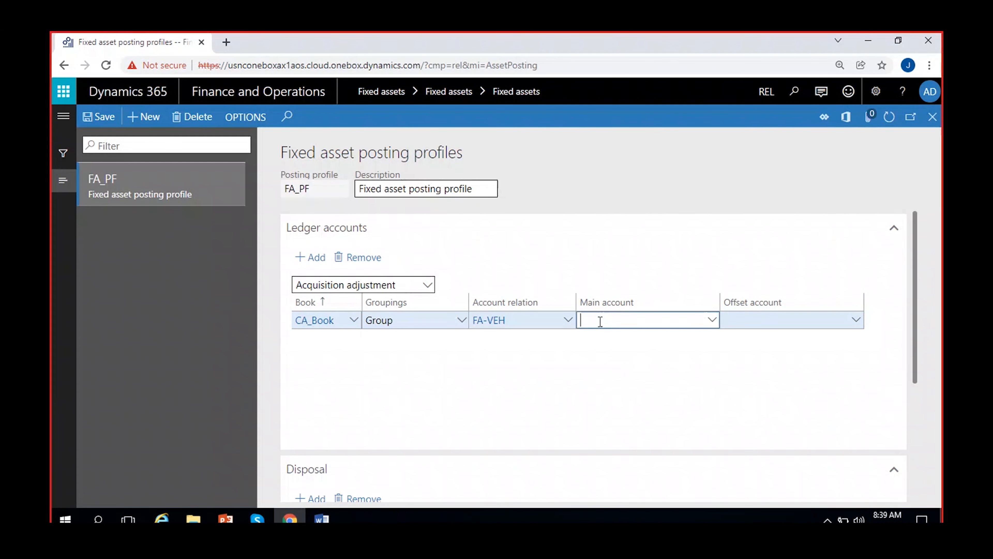
type("160000")
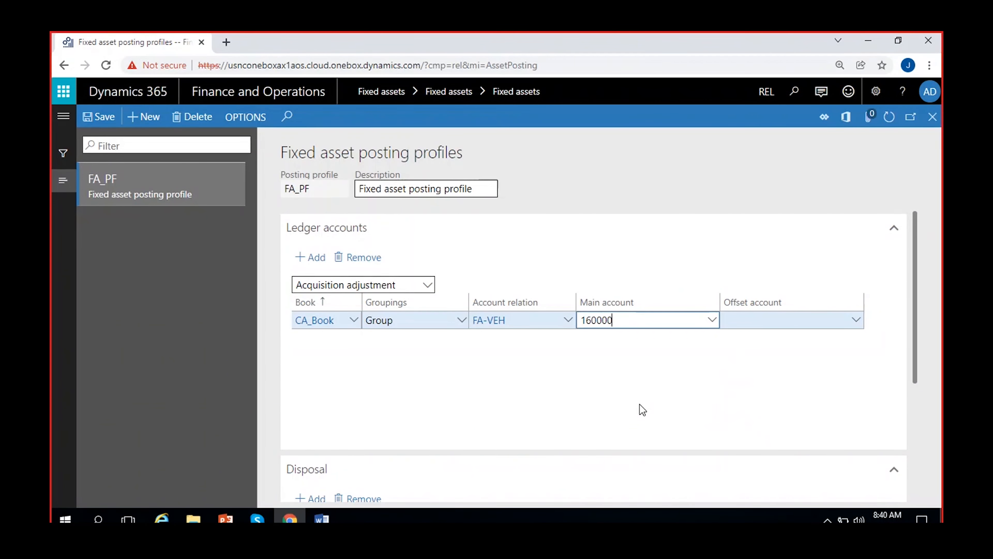
left_click(711, 320)
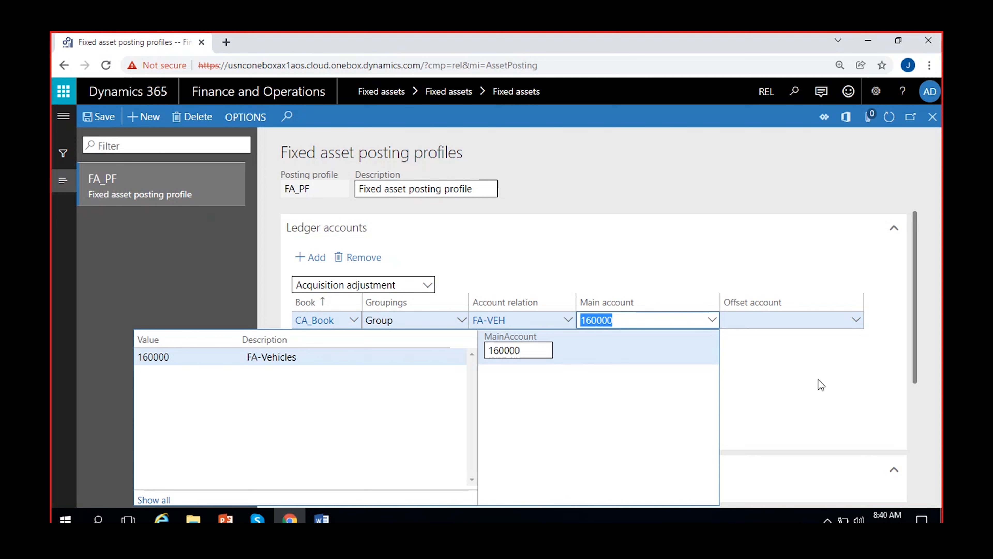
left_click(765, 382)
- Add an acquisition adjustment line for TA_Book with grouping Group, account relation FA-VEH, main account 160000 and offset account 100000
left_click(311, 266)
left_click(353, 321)
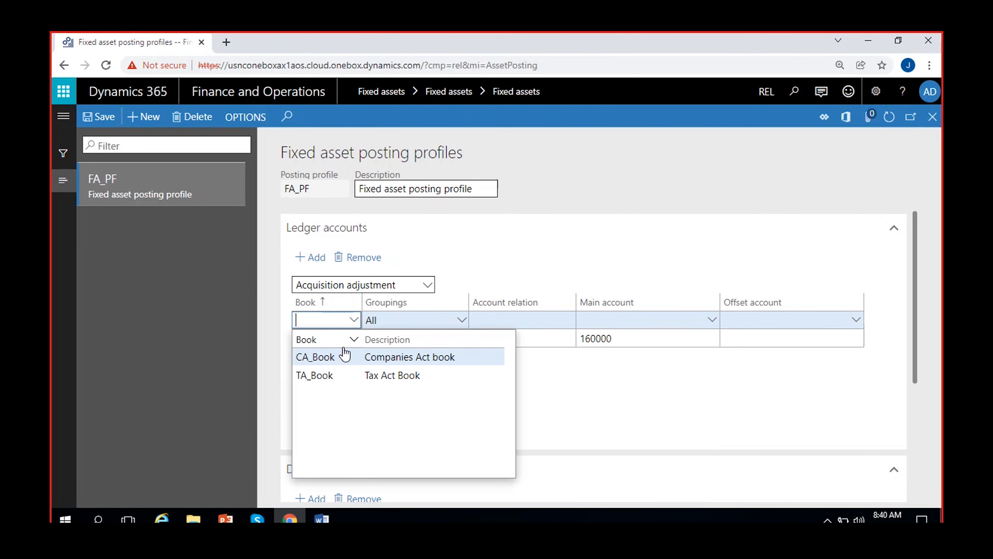
left_click(322, 375)
left_click(462, 319)
left_click(395, 356)
left_click(569, 321)
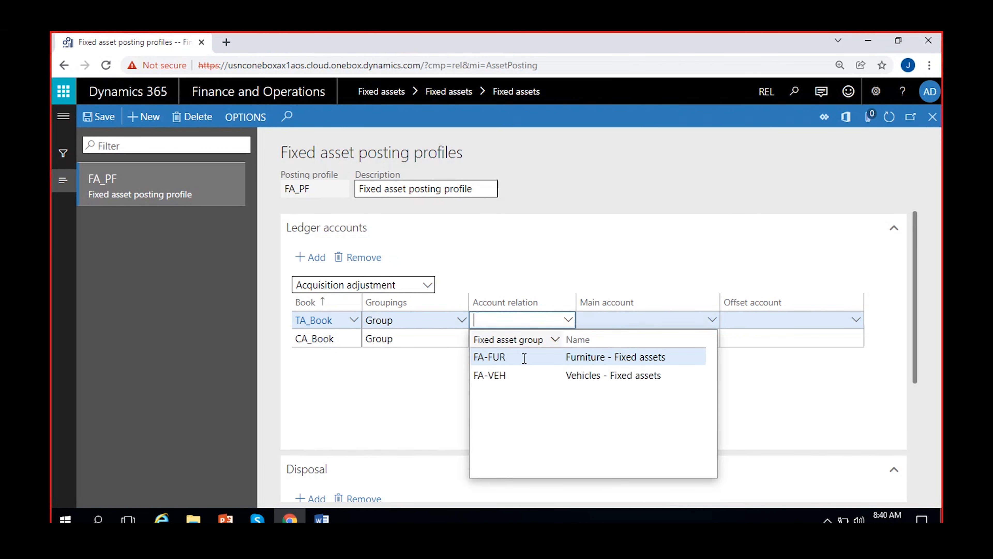
left_click(483, 373)
left_click(605, 319)
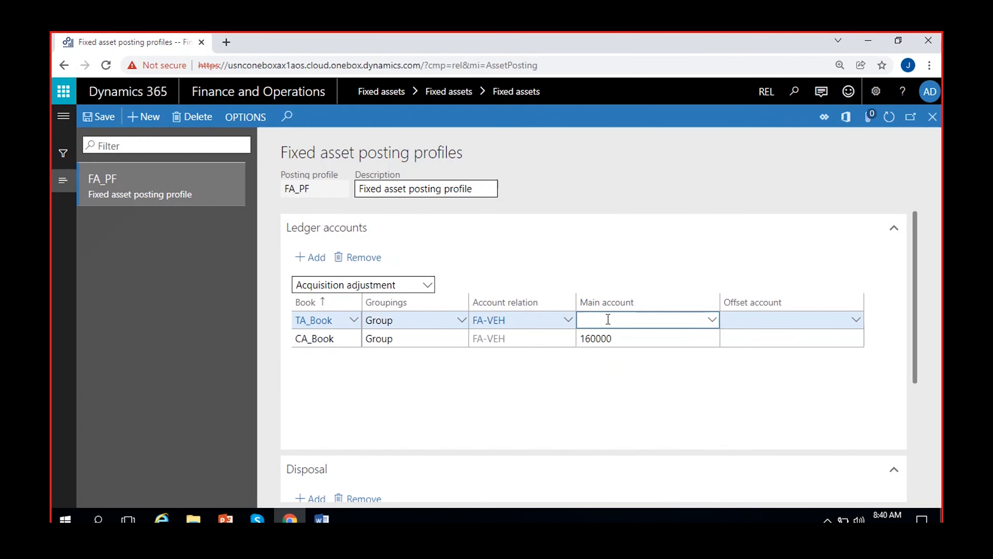
type("160000")
left_click(749, 322)
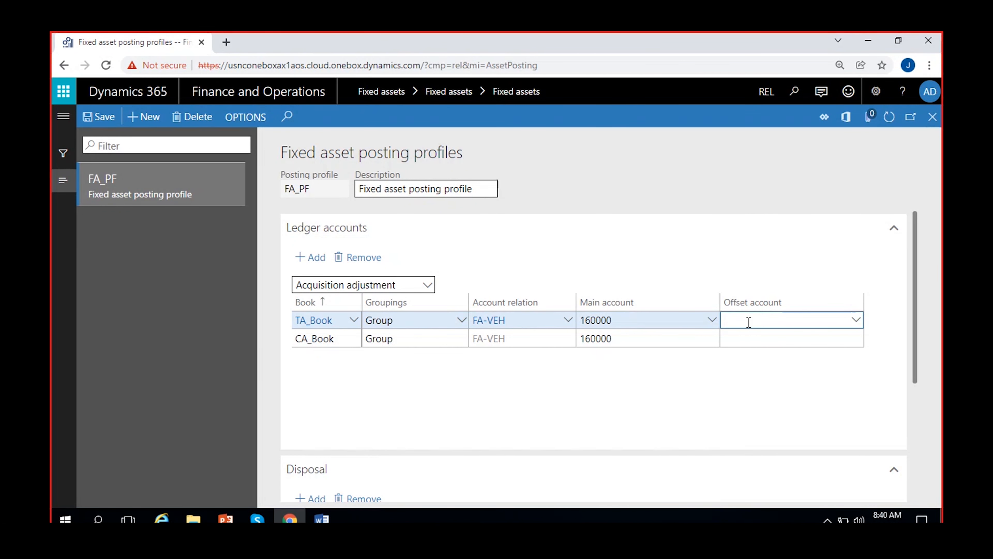
left_click(528, 462)
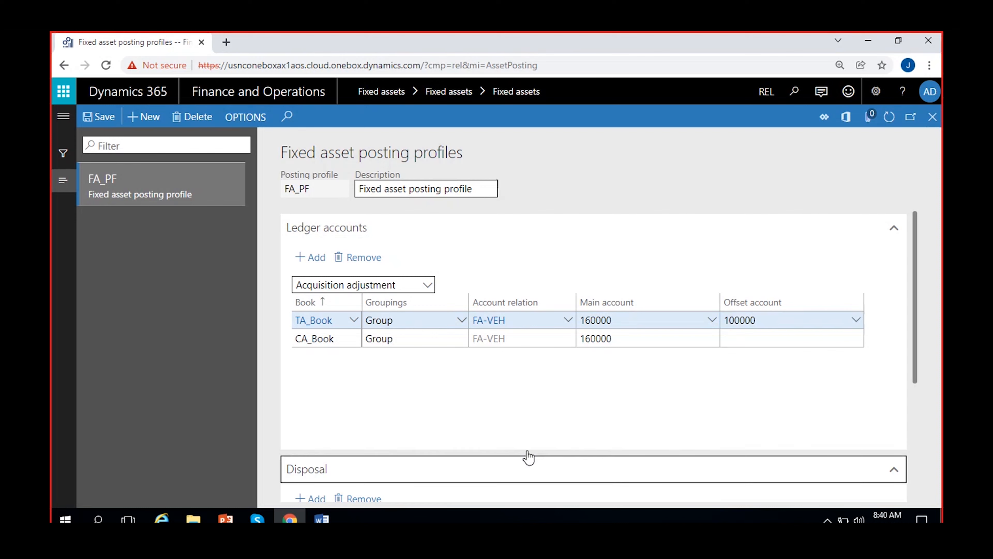
- Add an acquisition adjustment line for CA_Book with grouping Group, account relation FA-FUR and main account 160001
left_click(301, 261)
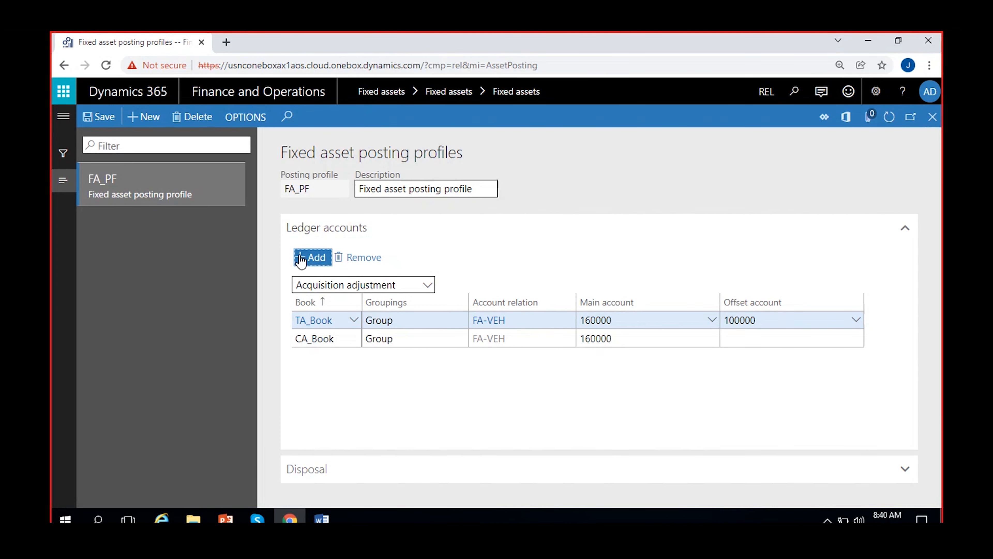
left_click(355, 319)
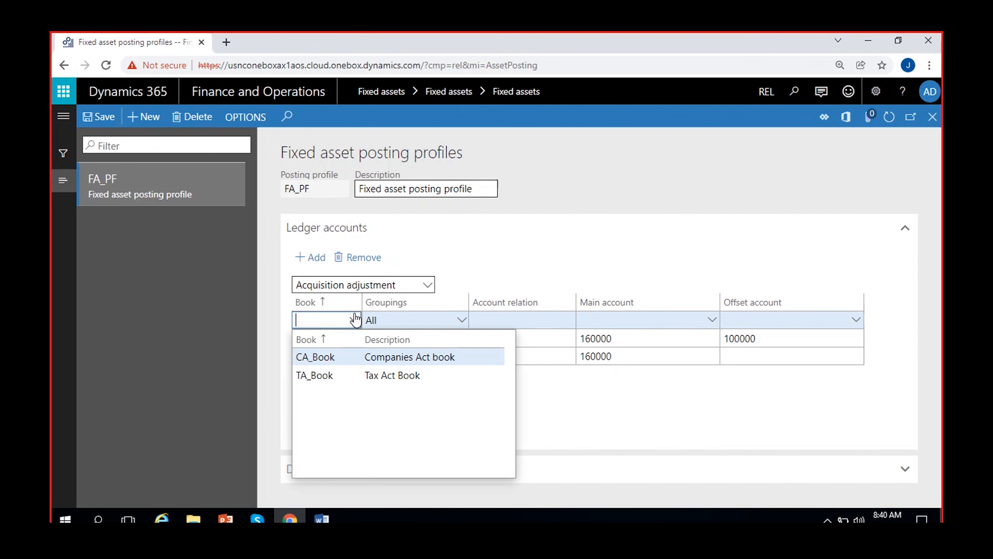
left_click(344, 357)
left_click(462, 319)
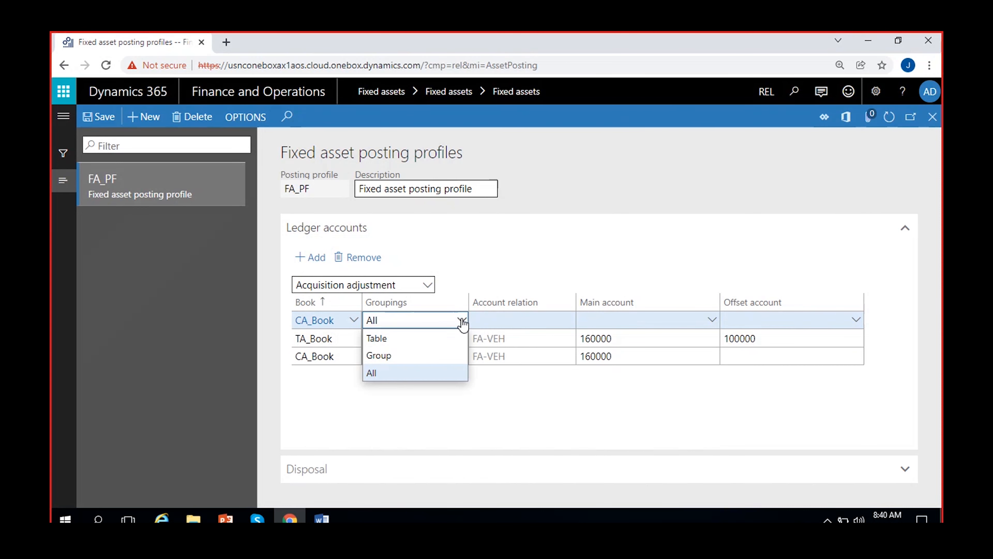
left_click(385, 356)
left_click(568, 319)
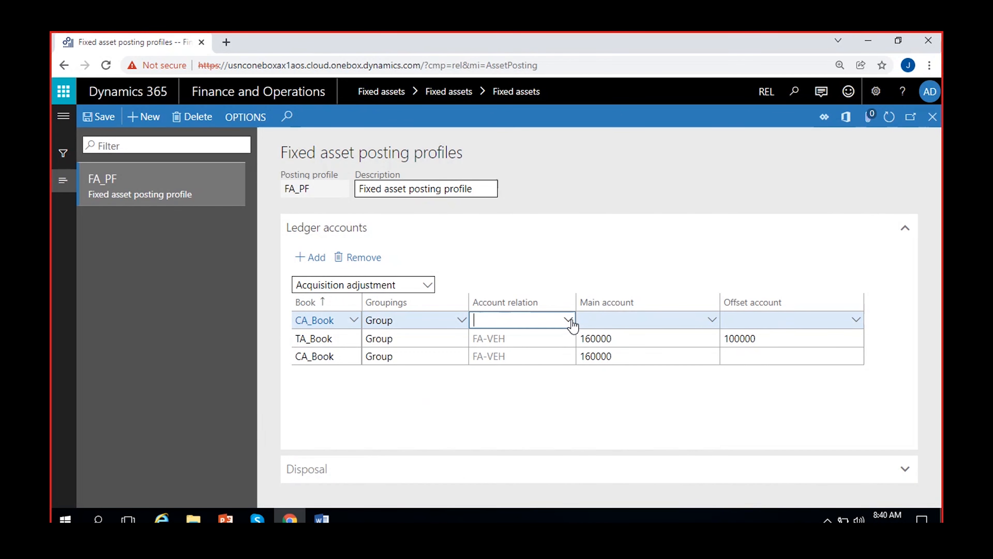
left_click(512, 358)
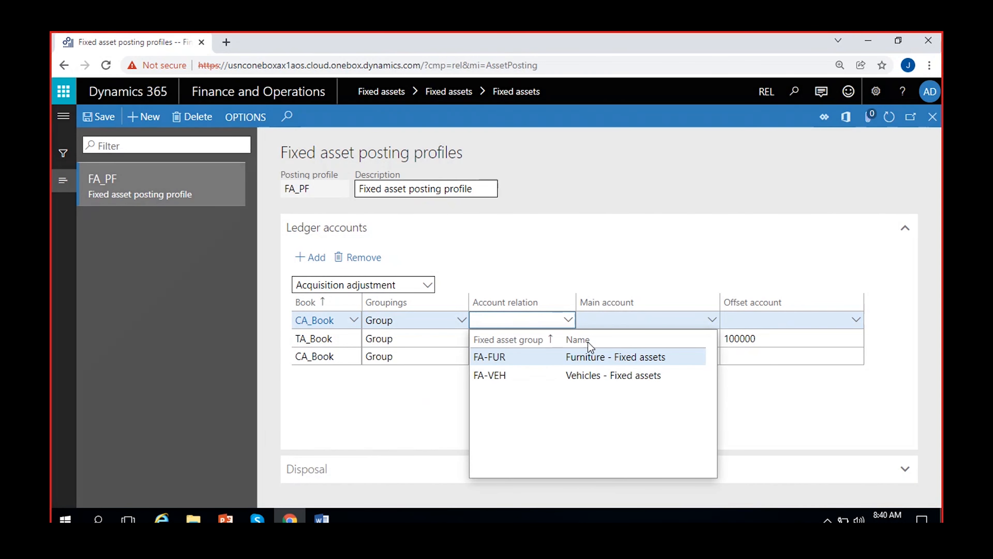
left_click(591, 321)
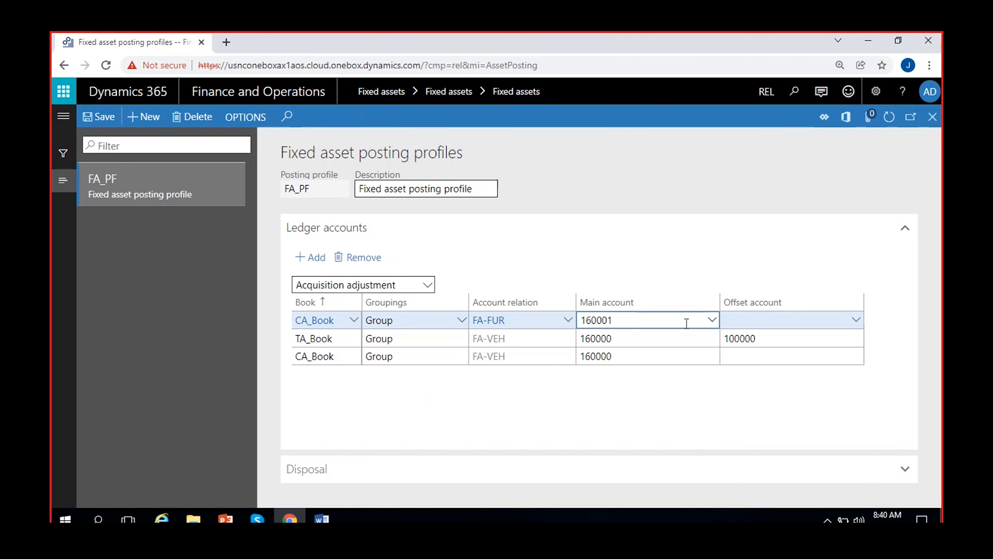
- Add a TA_Book acquisition adjustment line with grouping Group, account relation FA-FUR, main account 160001 and offset account 100000, and save the profile
left_click(316, 270)
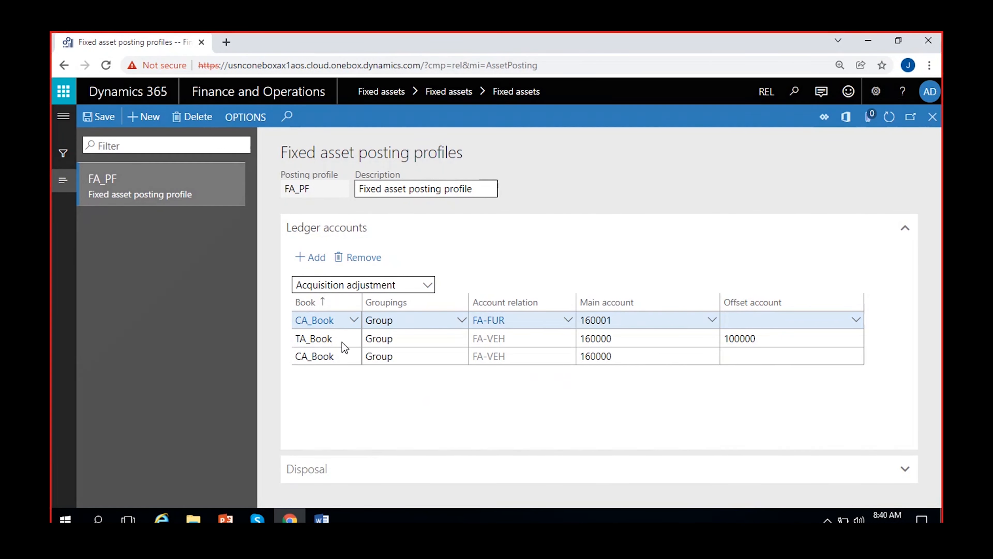
left_click(356, 320)
left_click(325, 375)
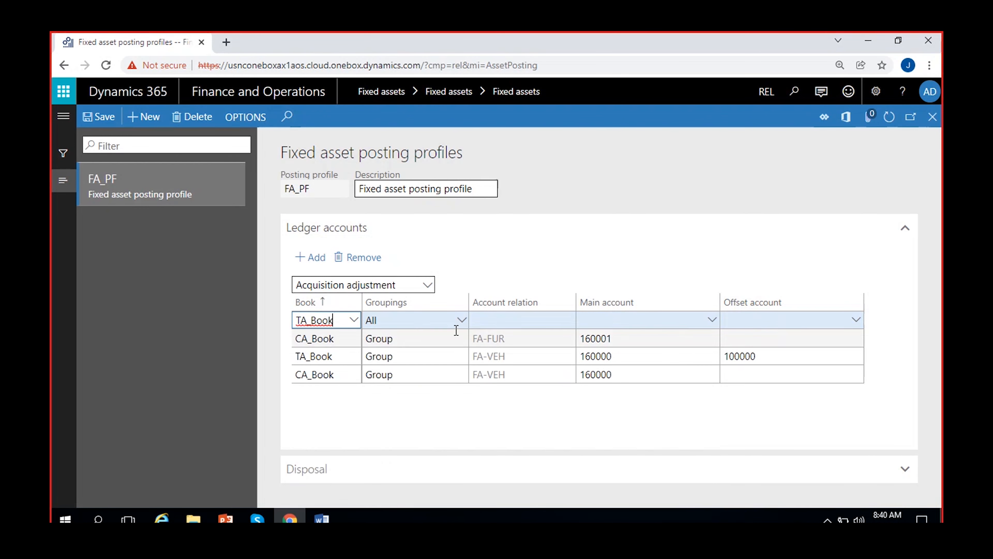
left_click(460, 321)
left_click(412, 354)
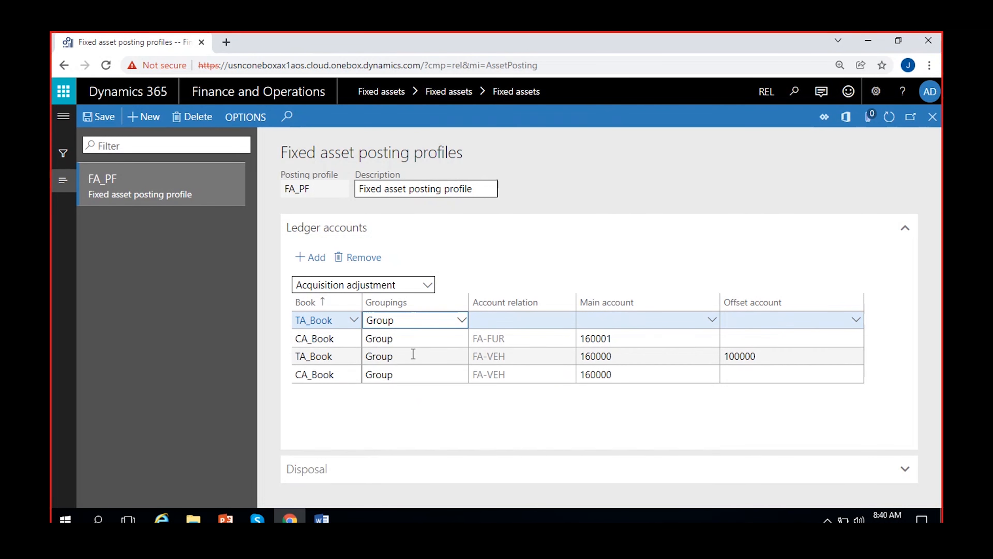
left_click(567, 322)
left_click(517, 353)
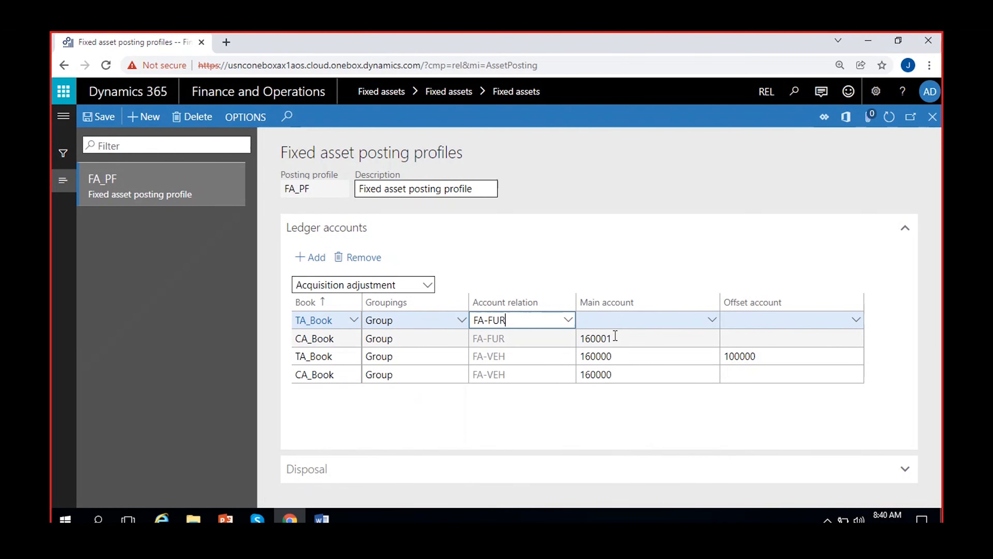
left_click(610, 322)
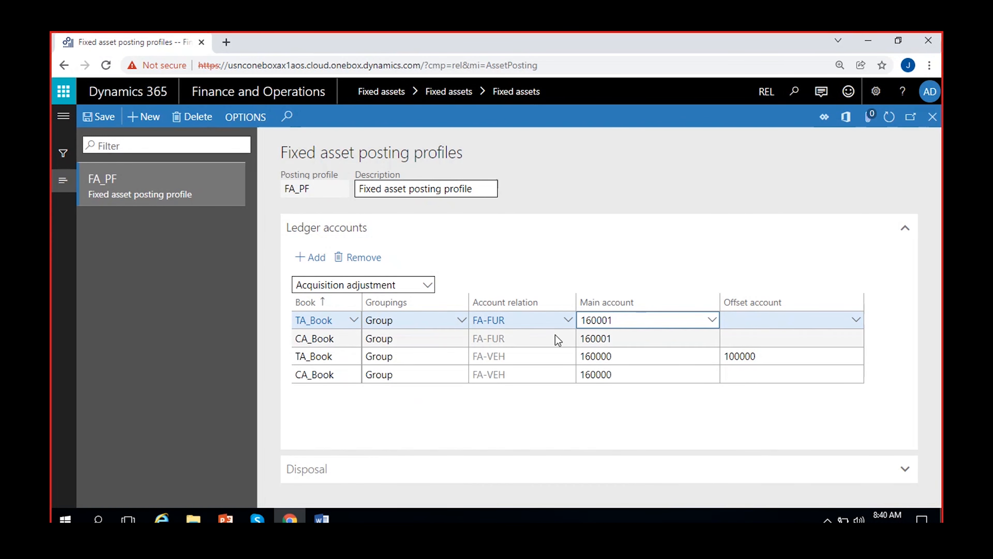
left_click(731, 321)
type("100000")
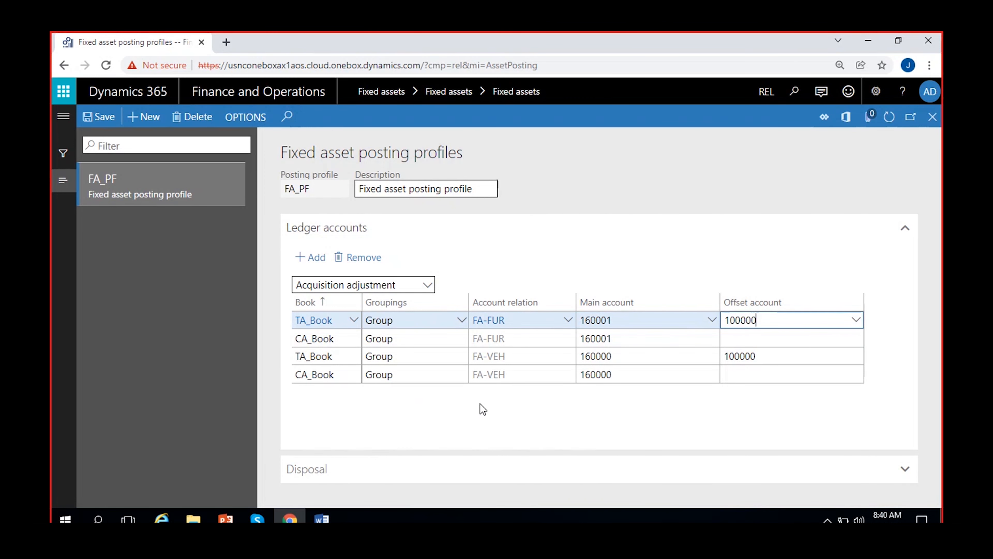
left_click(98, 117)
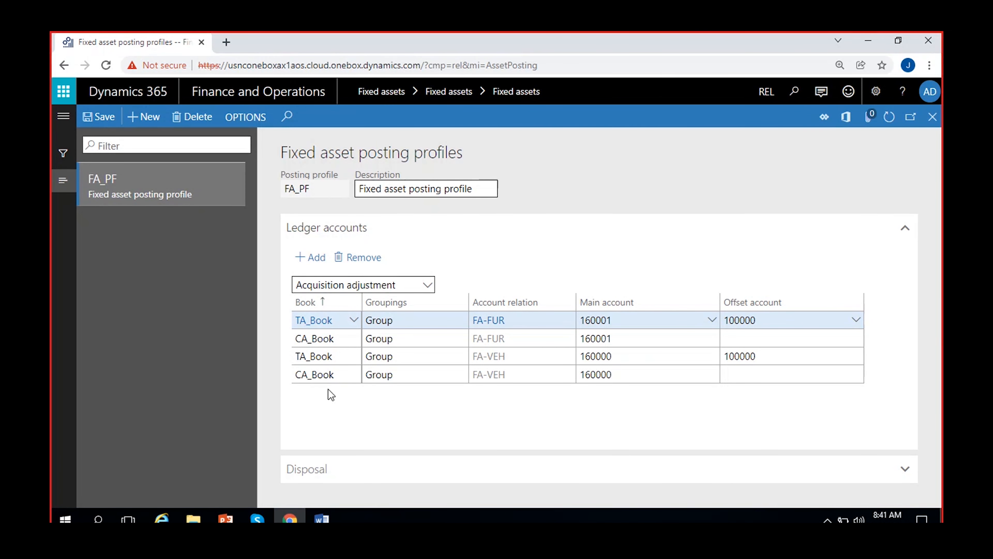
- Switch the ledger accounts to Depreciation and add a CA_Book line with grouping Group and account relation FA-VEH
left_click(428, 284)
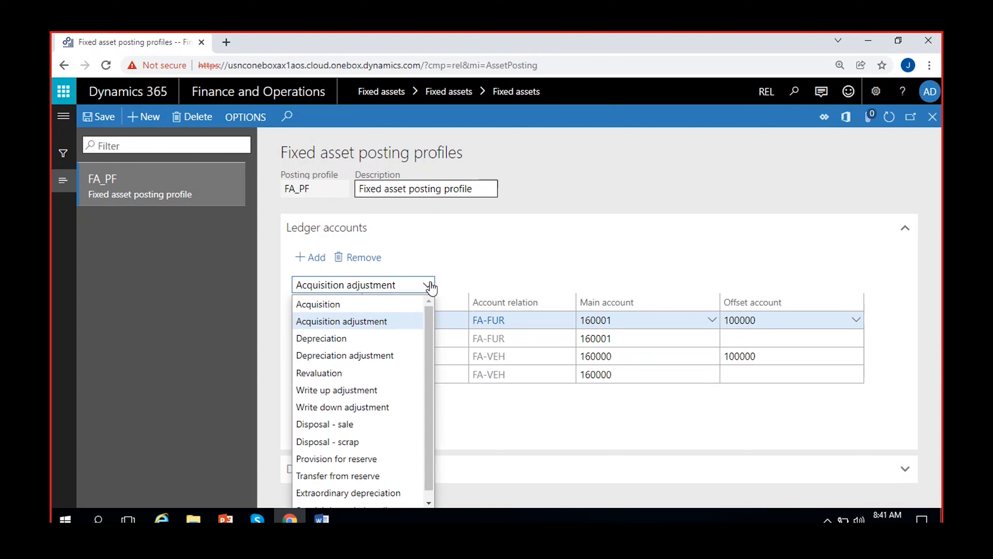
left_click(345, 339)
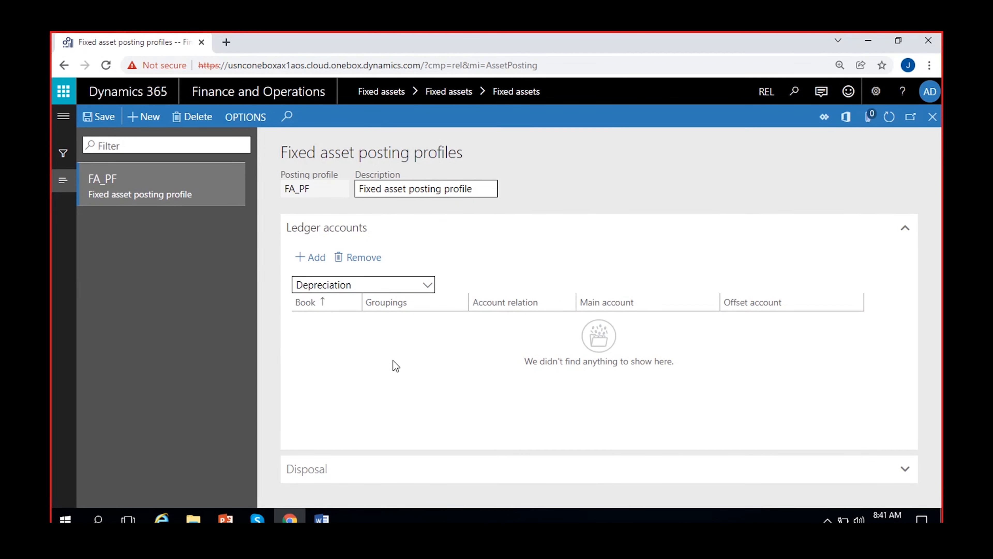
left_click(311, 257)
left_click(353, 321)
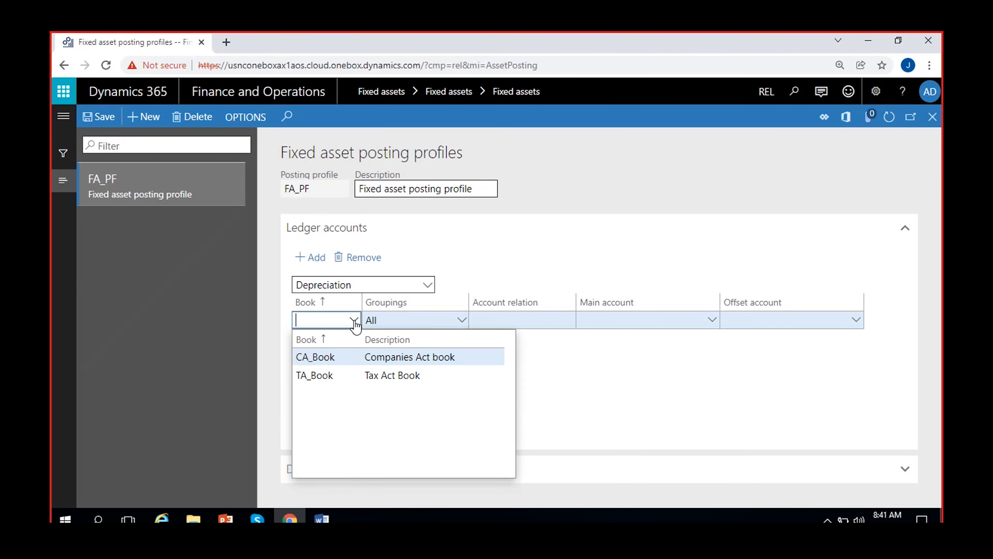
left_click(329, 356)
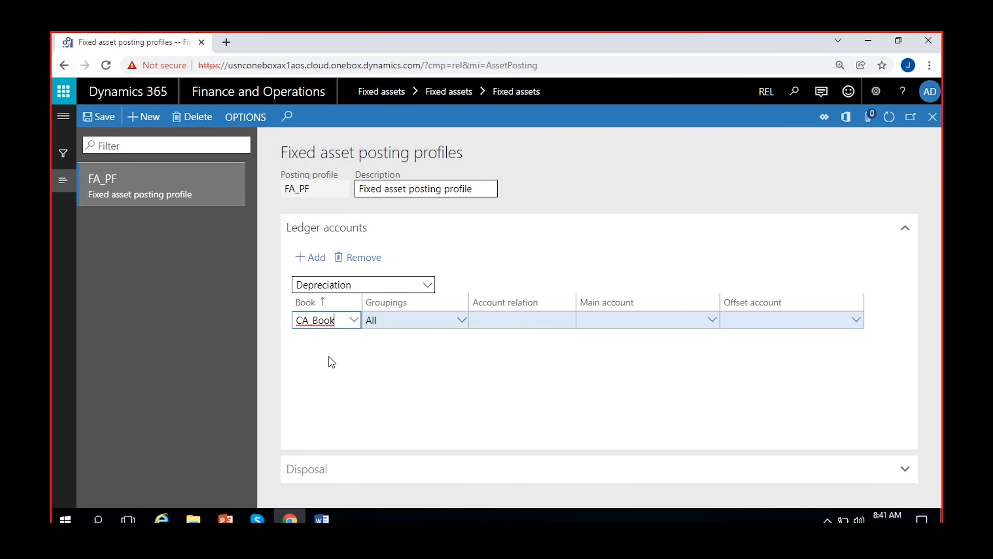
left_click(462, 320)
left_click(414, 356)
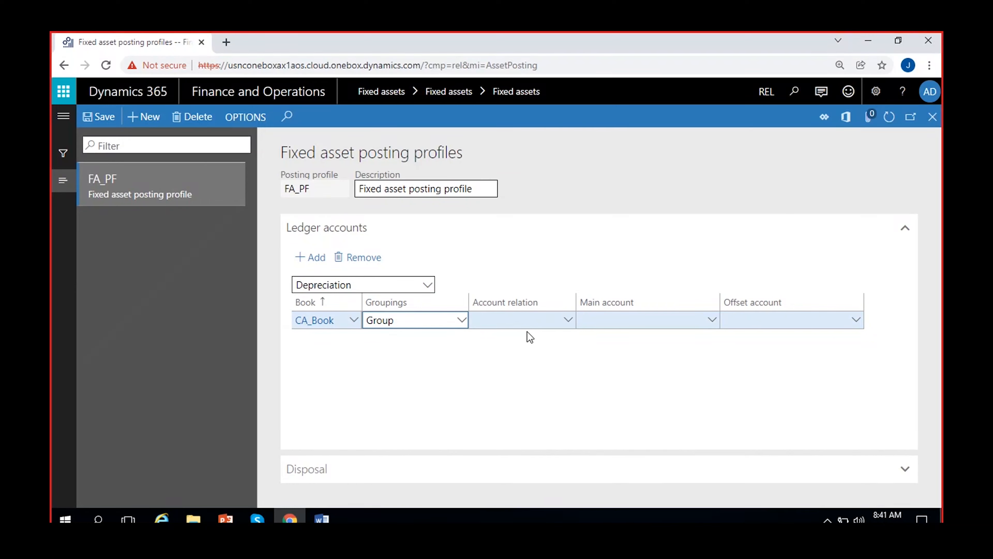
left_click(571, 322)
left_click(570, 321)
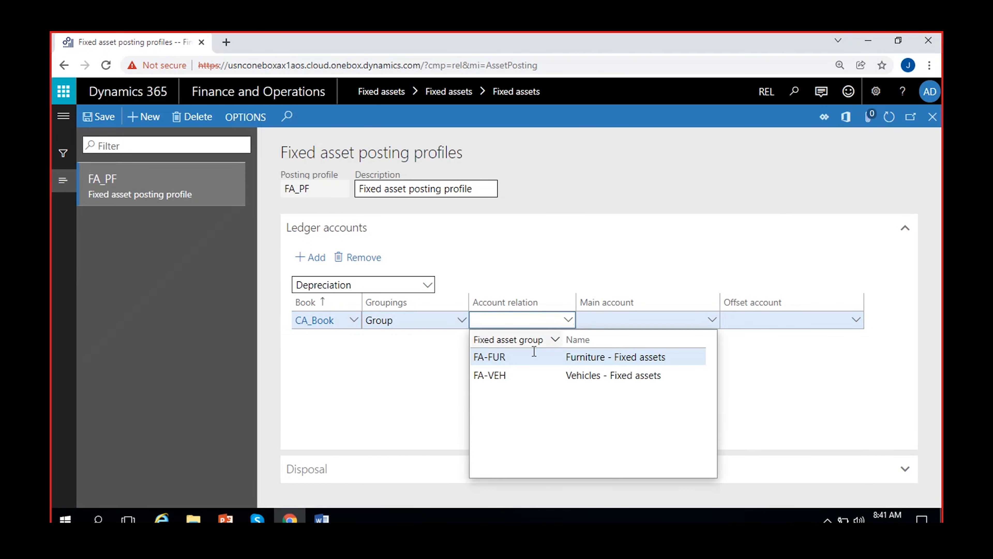
left_click(521, 375)
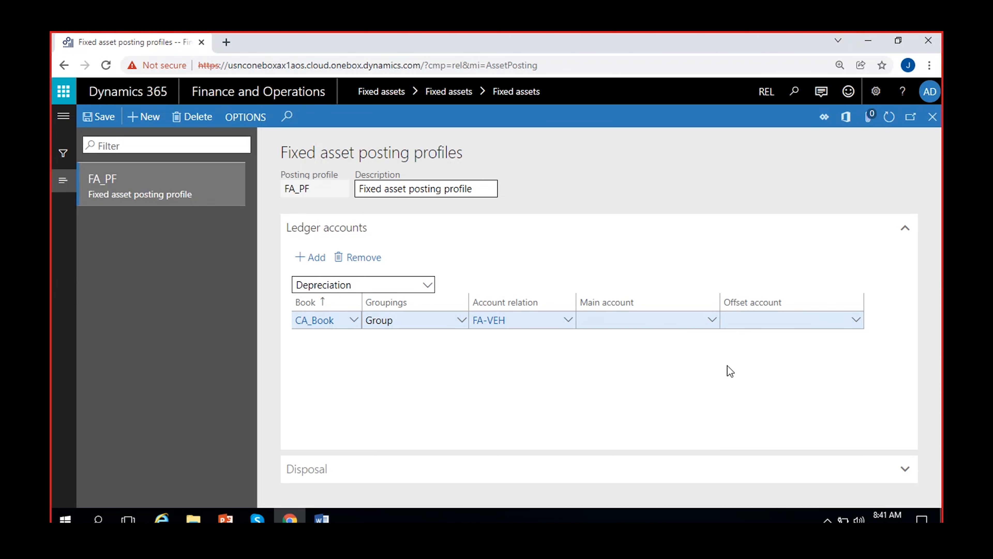
left_click(712, 321)
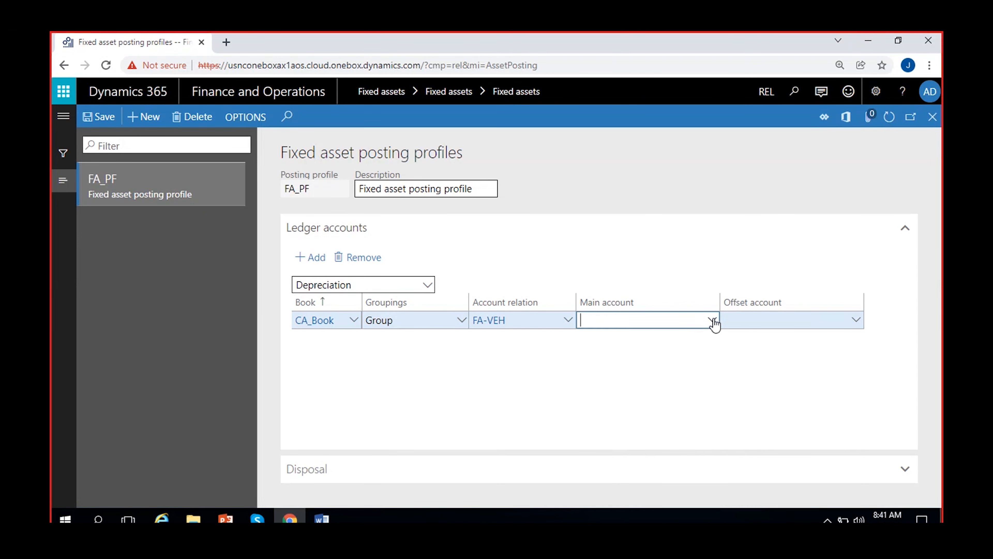
left_click(722, 355)
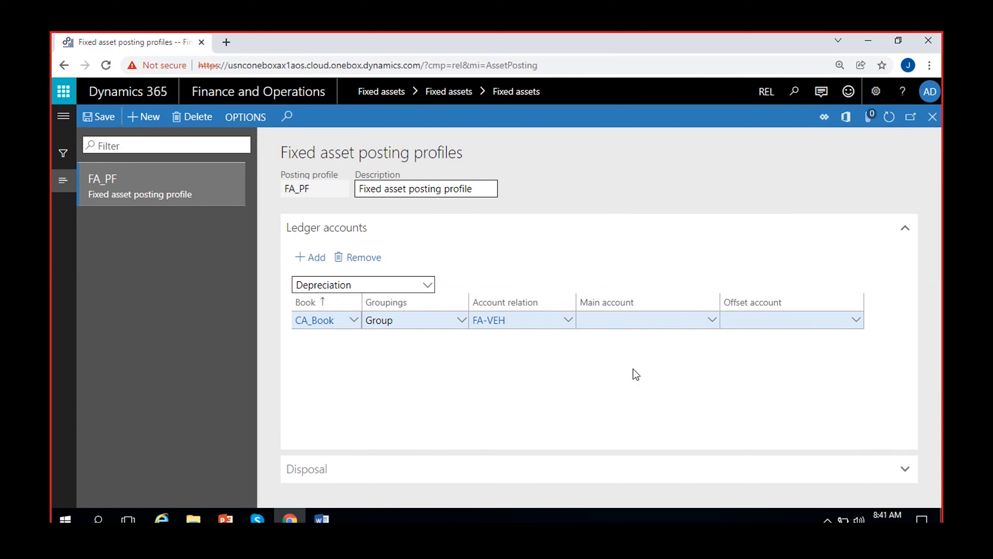
- Change the grouping of the CA_Book depreciation line to All
left_click(460, 324)
left_click(408, 373)
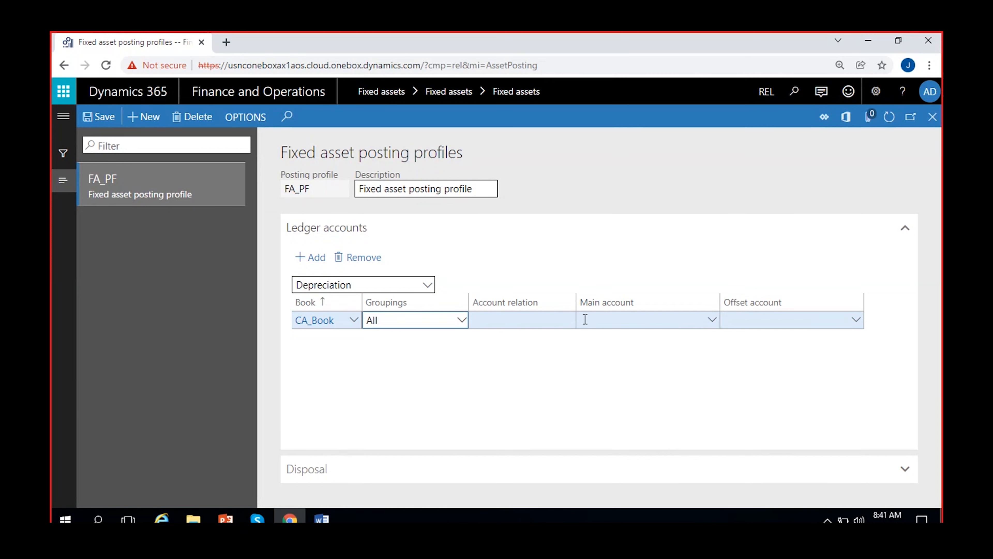
left_click(697, 378)
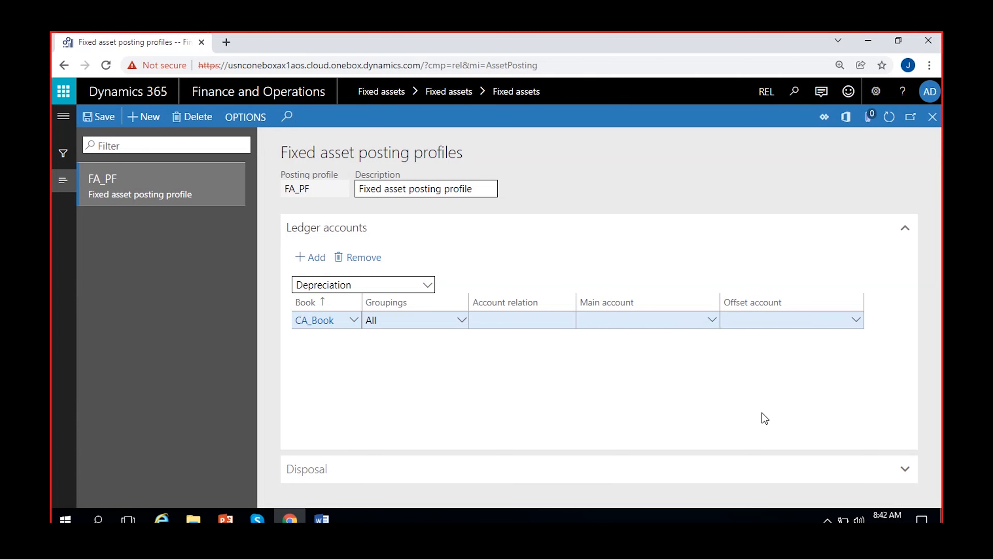
- Set the CA_Book depreciation line's grouping to Group and its account relation to FA-VEH
left_click(461, 321)
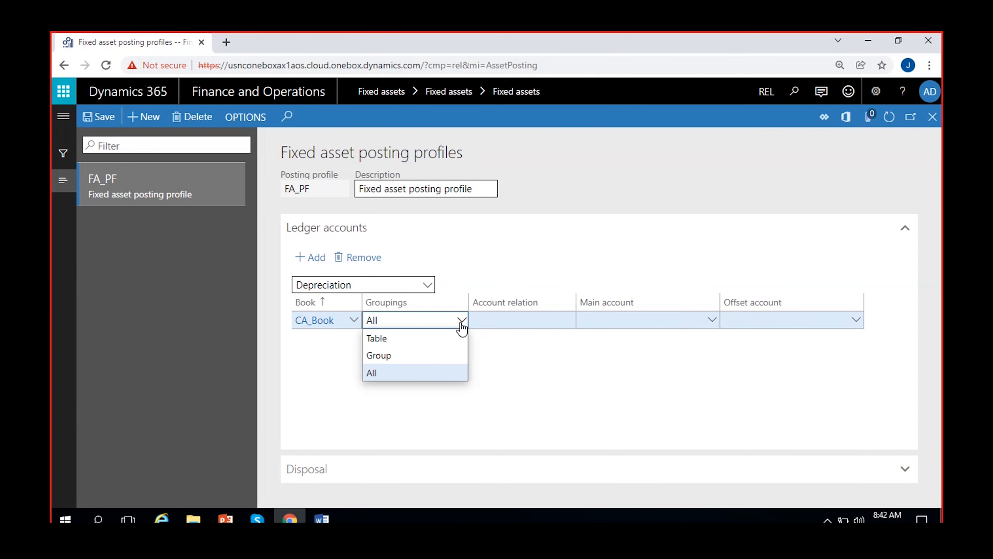
left_click(408, 356)
left_click(568, 319)
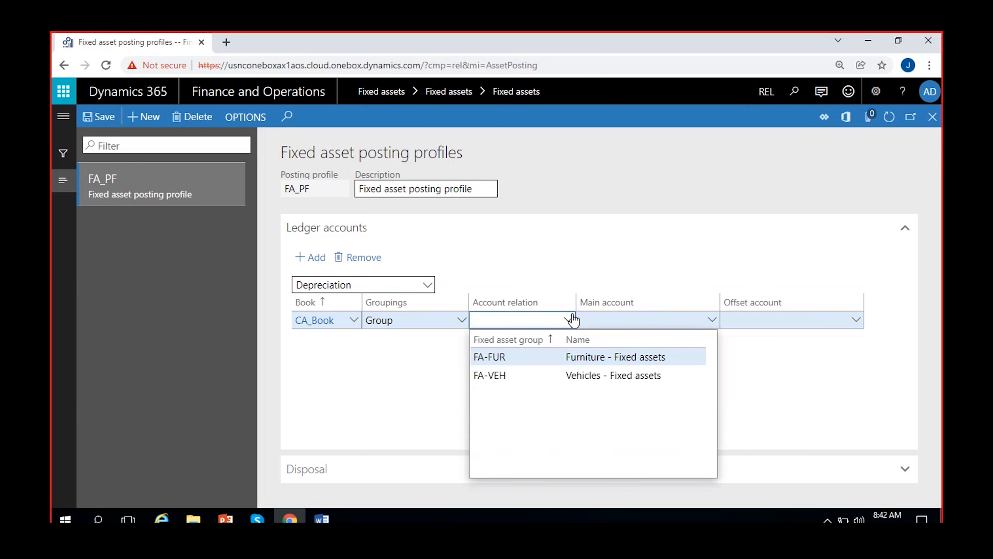
left_click(515, 375)
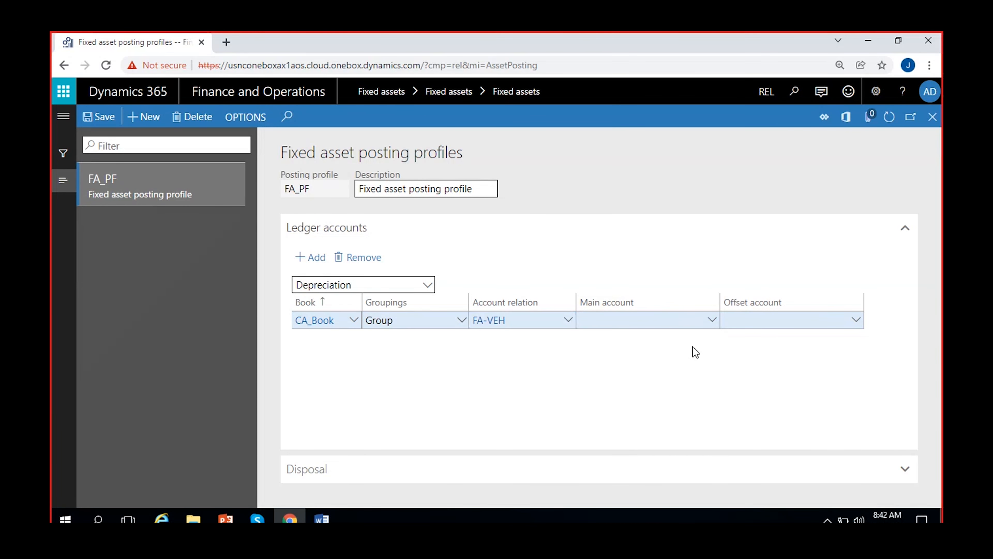
- Open the chart of accounts from the depreciation line's main account and start a new account 240000 named Accumulated depreciation
left_click(714, 321)
right_click(714, 324)
left_click(737, 405)
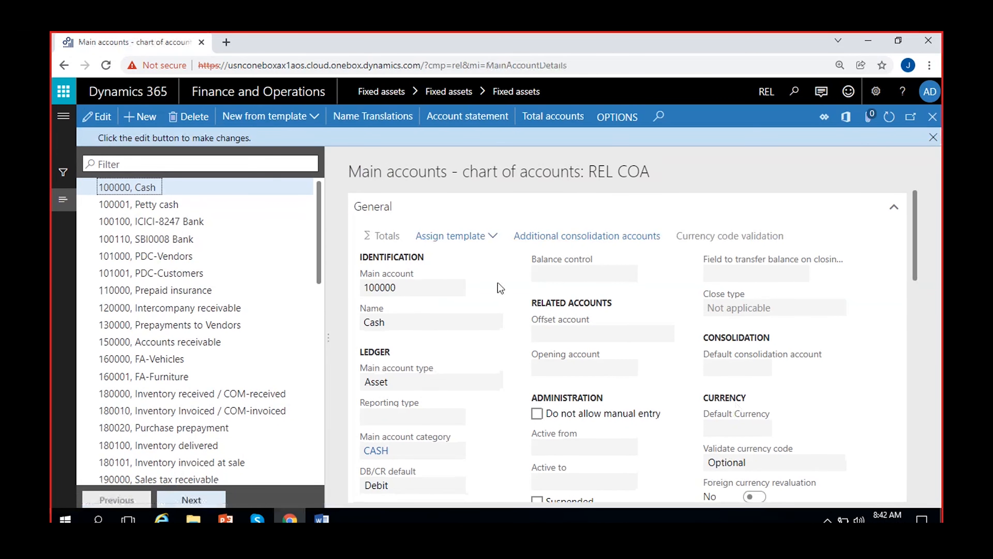
left_click(933, 137)
left_click(143, 117)
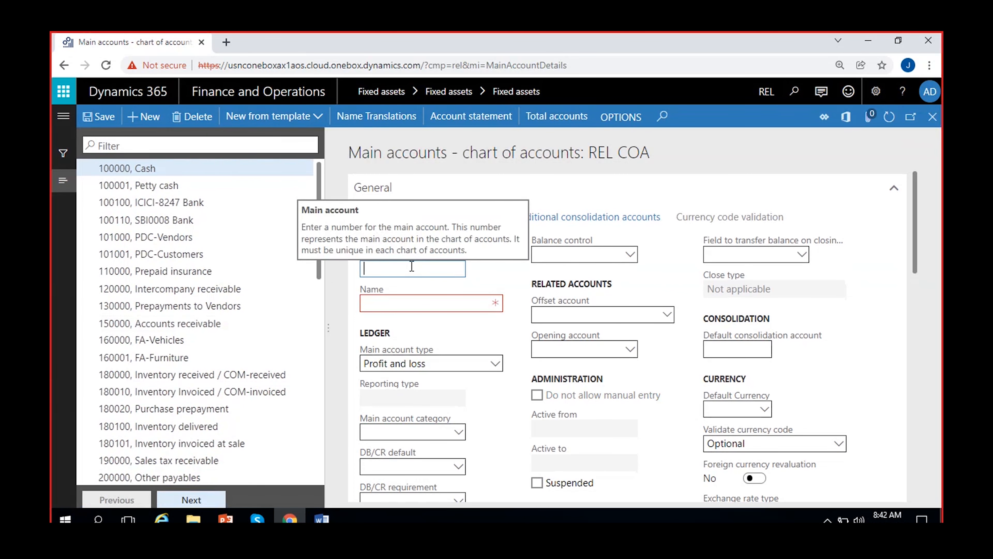
scroll(211, 371, "down", 5)
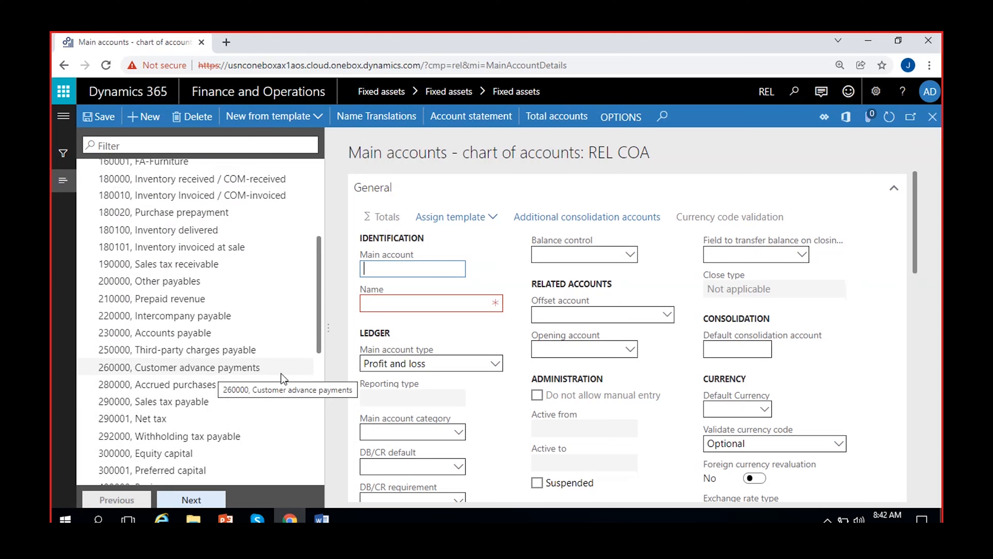
type("240000")
left_click(411, 302)
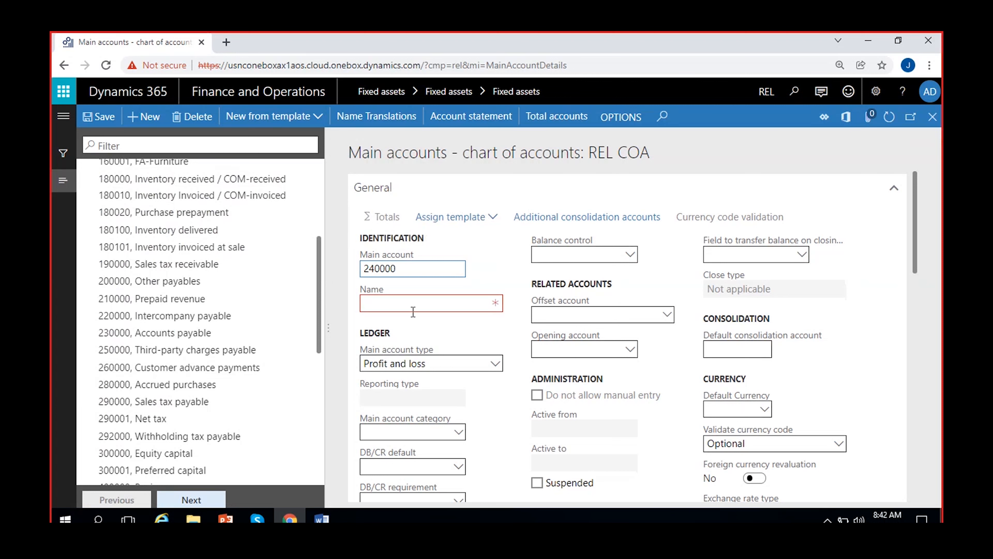
type("Accumulated depreciation")
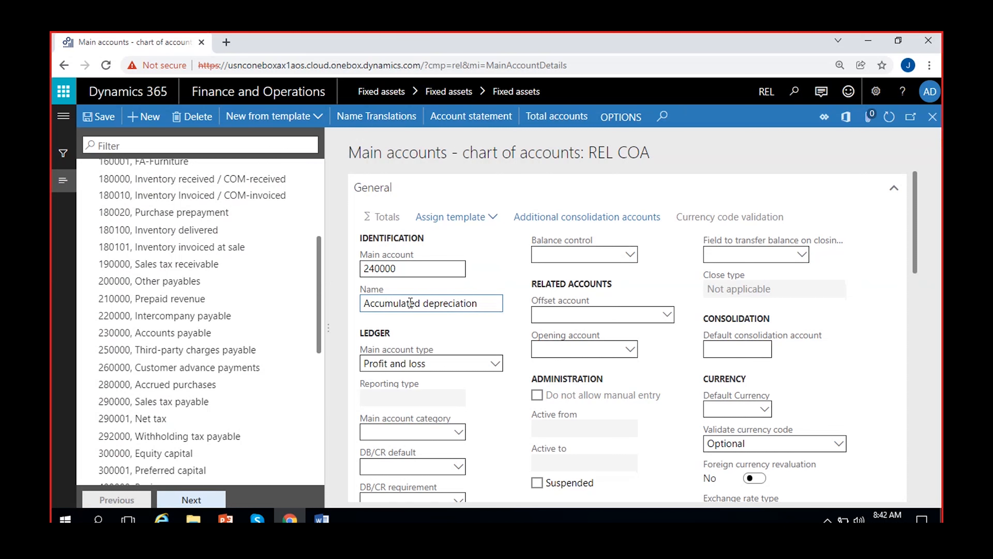
type(" - Vehicle")
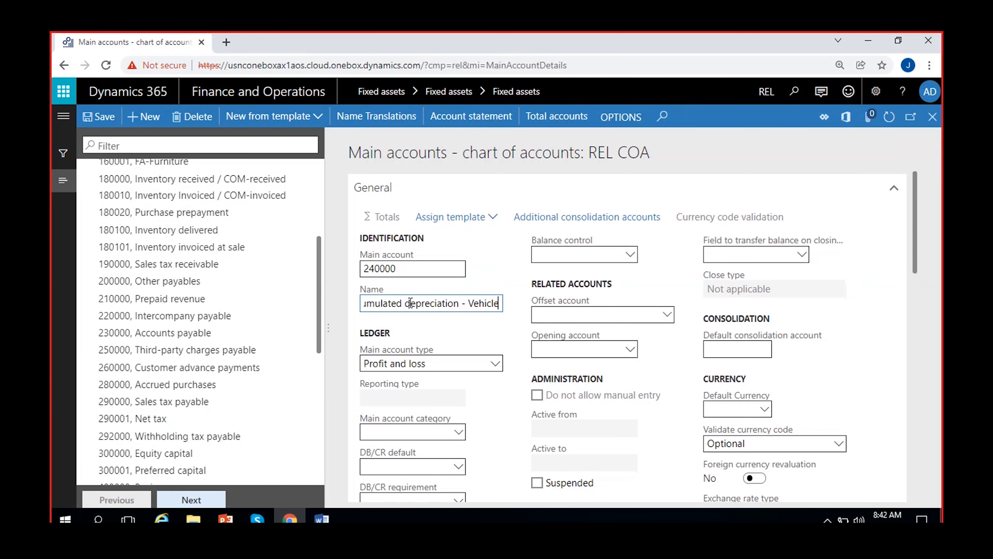
key("BackSpace")
key("BackSpace")
key("BackSpace")
key("BackSpace")
key("BackSpace")
key("BackSpace")
key("BackSpace")
key("BackSpace")
key("BackSpace")
key("BackSpace")
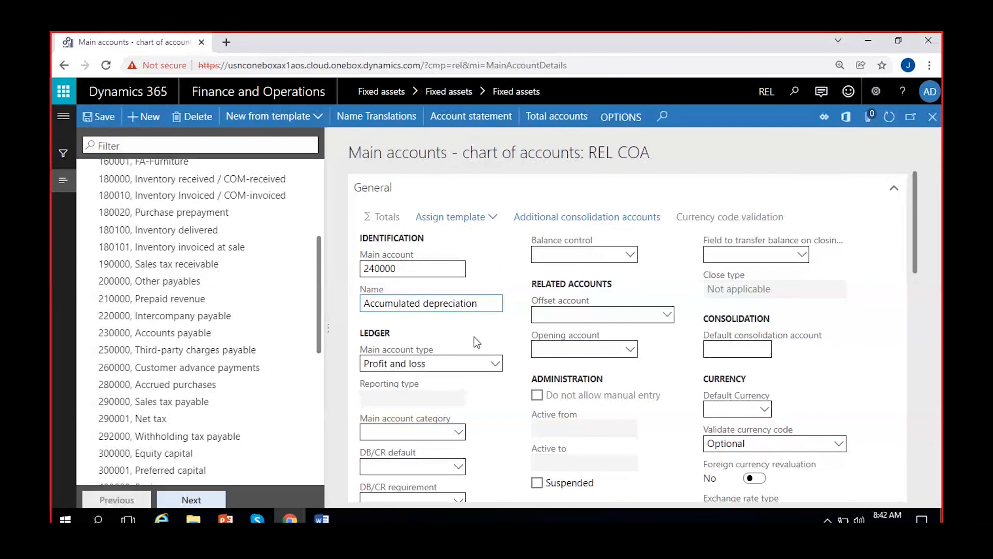
- Set the main account type of account 240000 to Liability and save the account
left_click(495, 363)
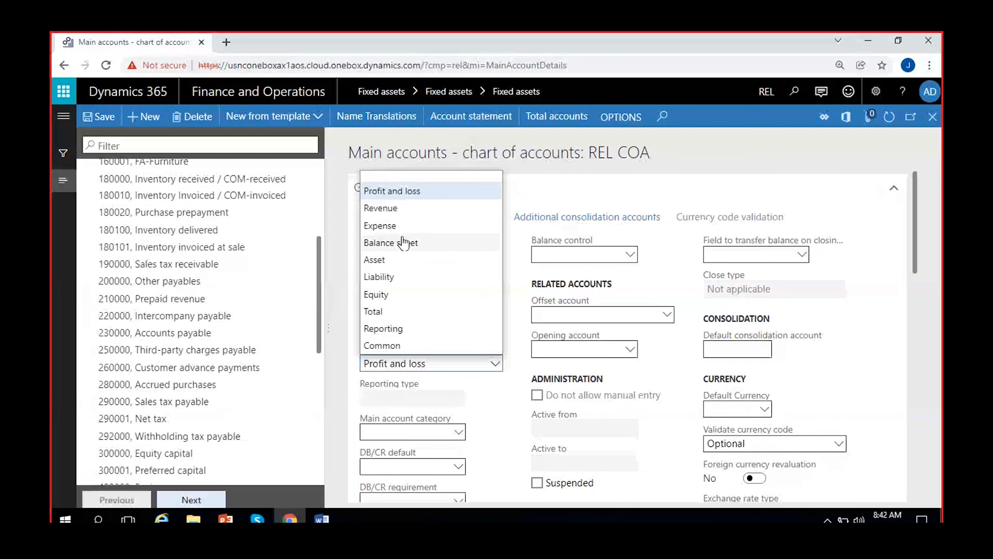
left_click(405, 277)
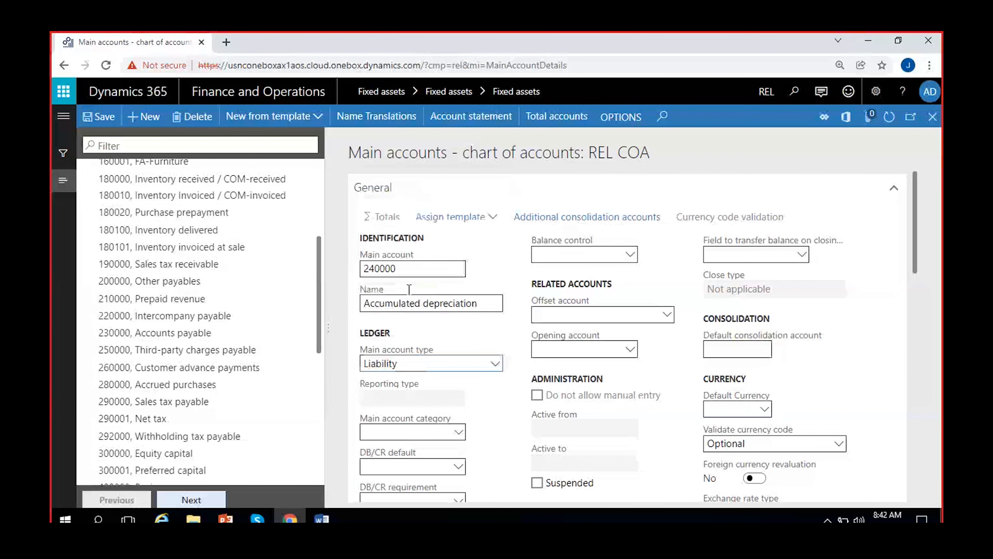
left_click(101, 116)
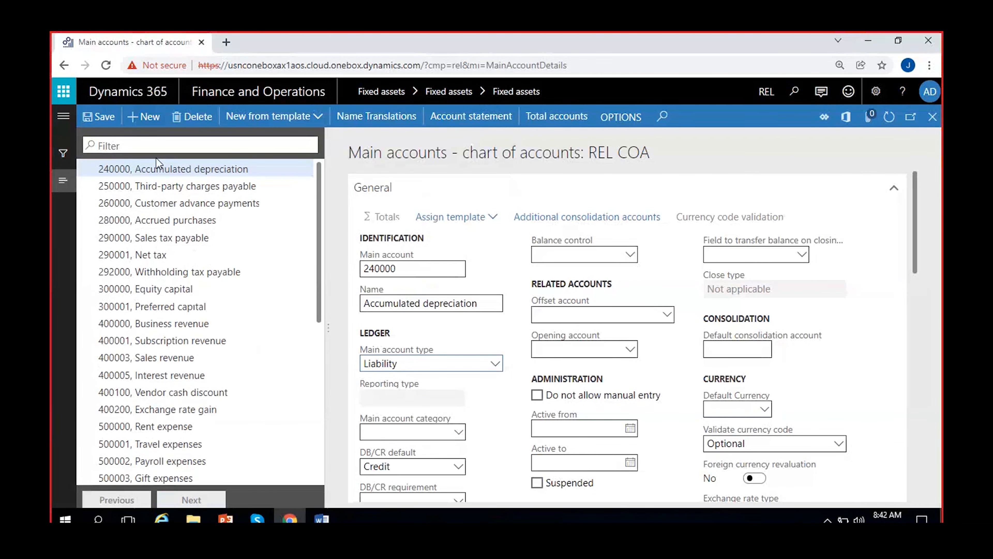
- Create and save main account 560000 named Depreciation expense with type Expense, and return to the posting profile
left_click(145, 117)
scroll(233, 309, "down", 5)
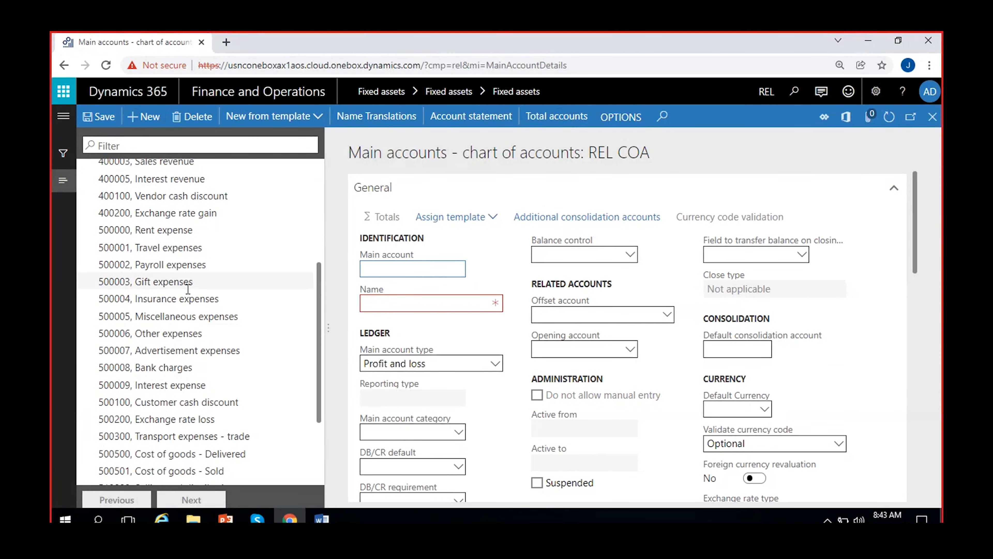
scroll(137, 370, "down", 3)
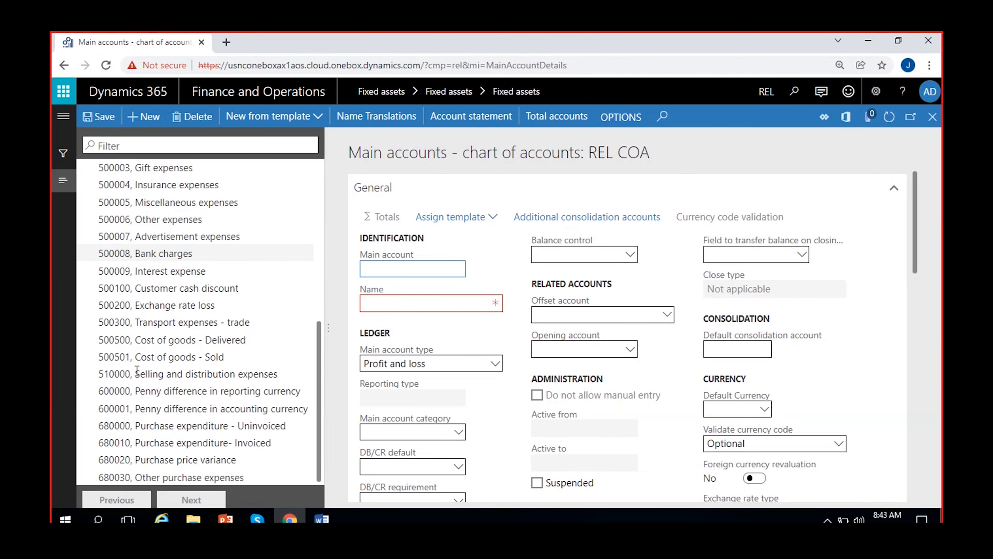
type("560000")
left_click(421, 297)
type("Depreciation ")
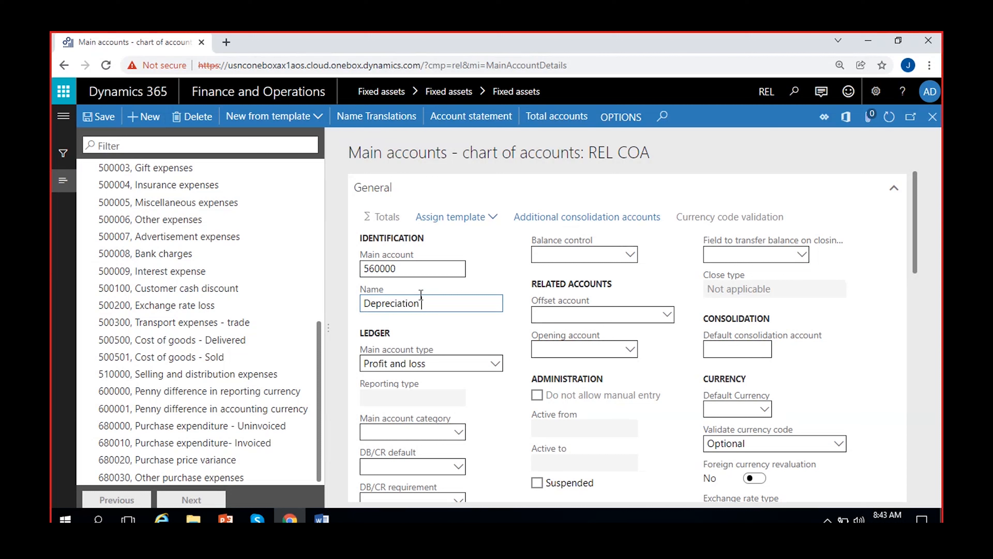
type("expense")
left_click(424, 364)
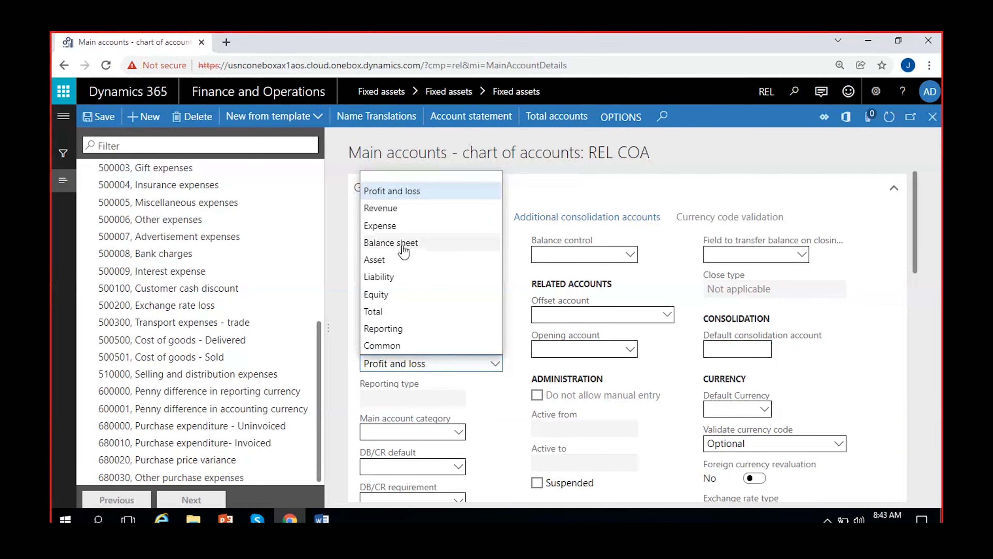
left_click(392, 222)
left_click(95, 120)
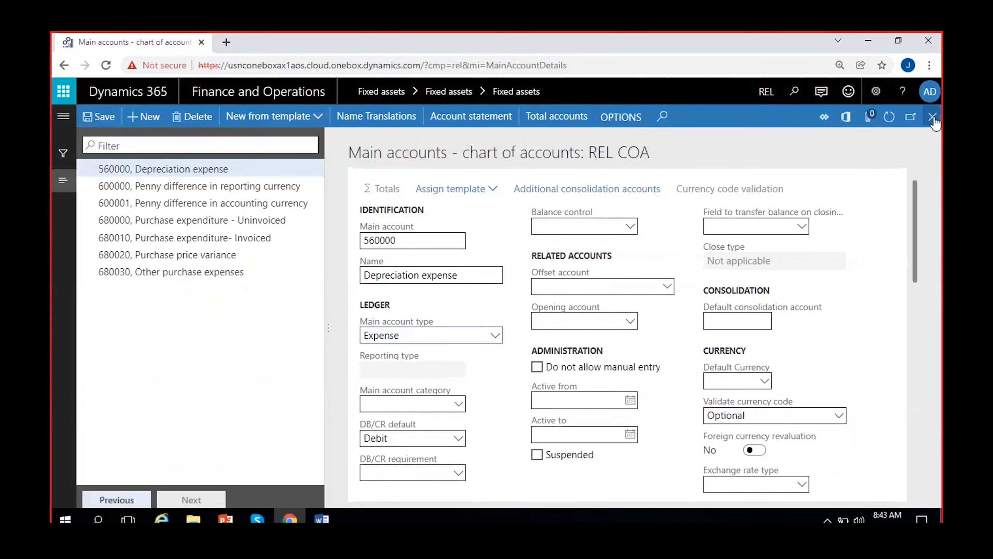
left_click(934, 119)
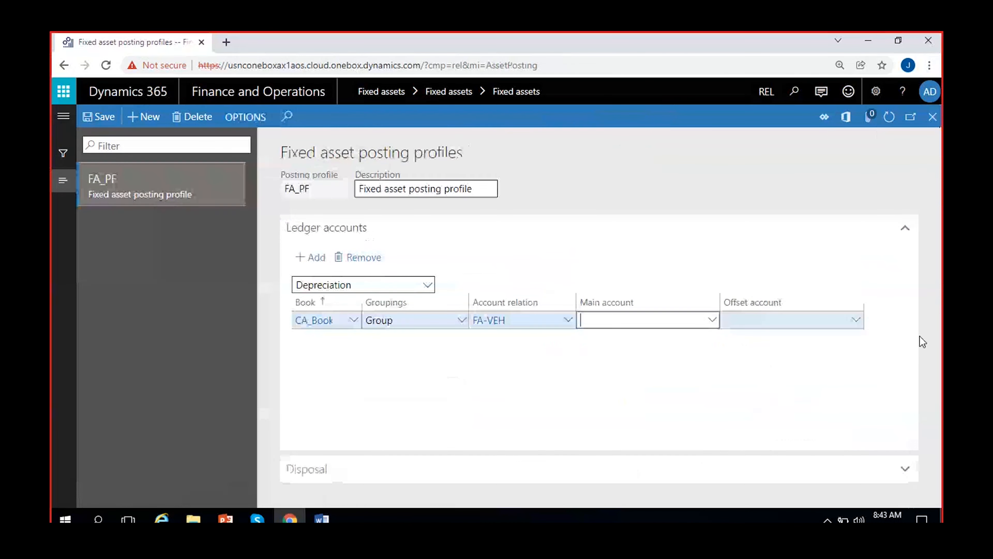
- Assign main account 240000 and offset account 560000 to the CA_Book depreciation line for FA-VEH
left_click(712, 320)
type("2400")
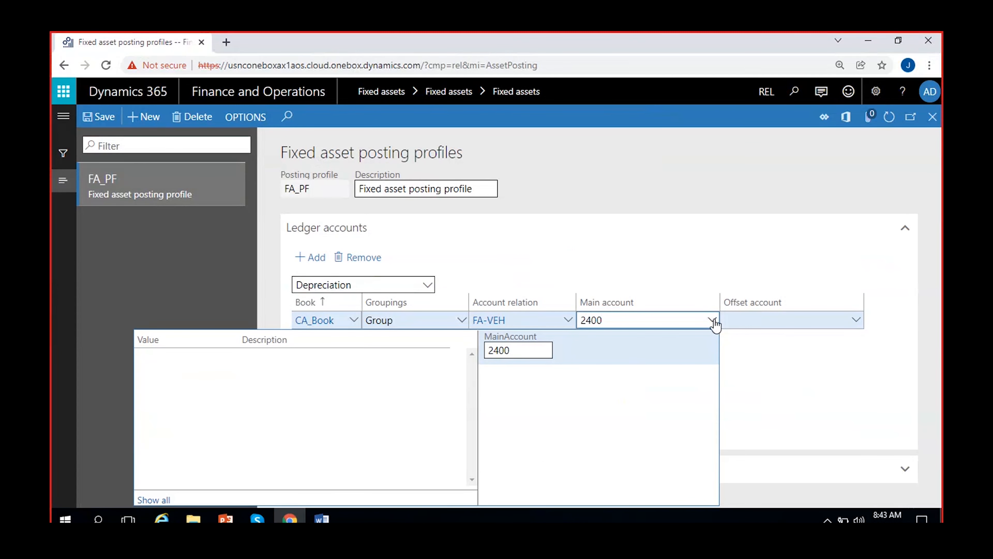
left_click(158, 501)
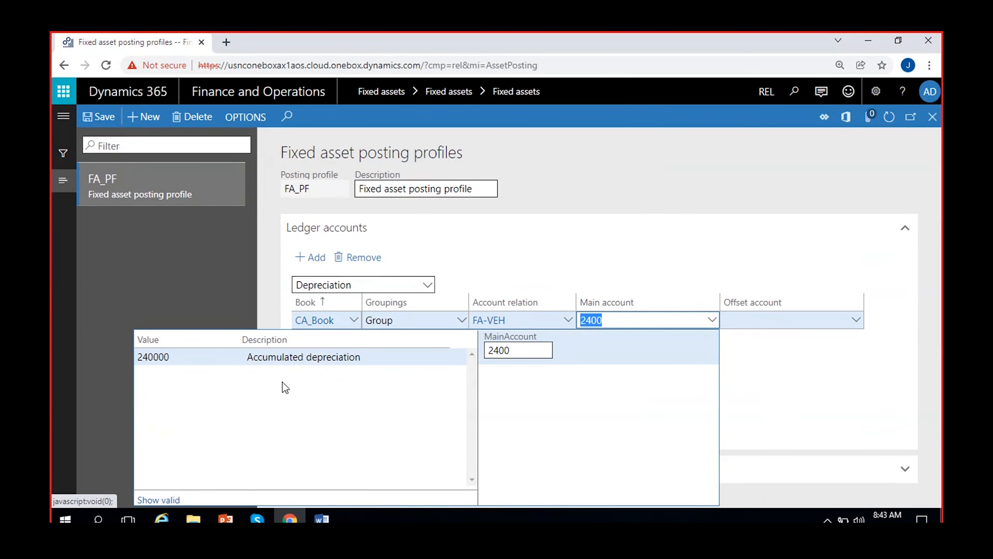
left_click(290, 356)
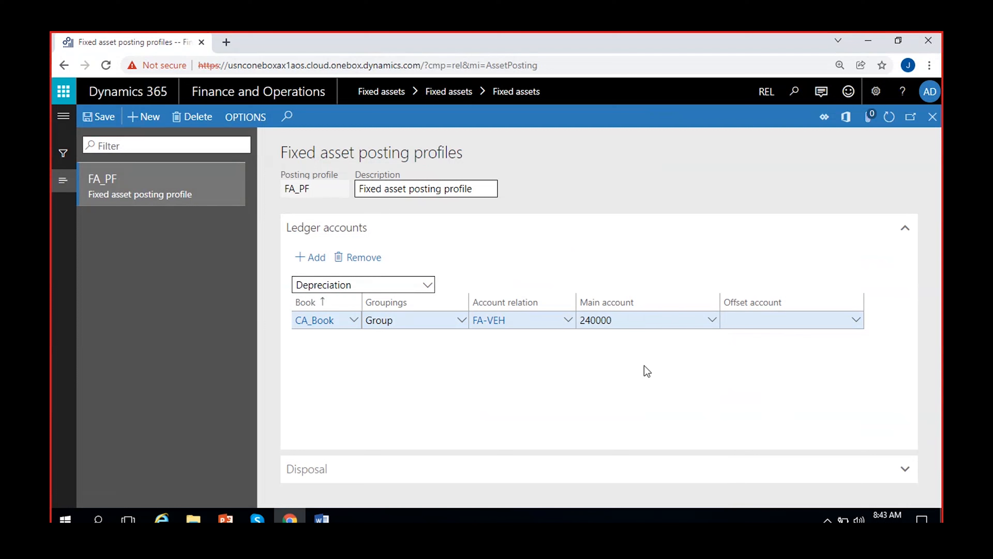
left_click(855, 323)
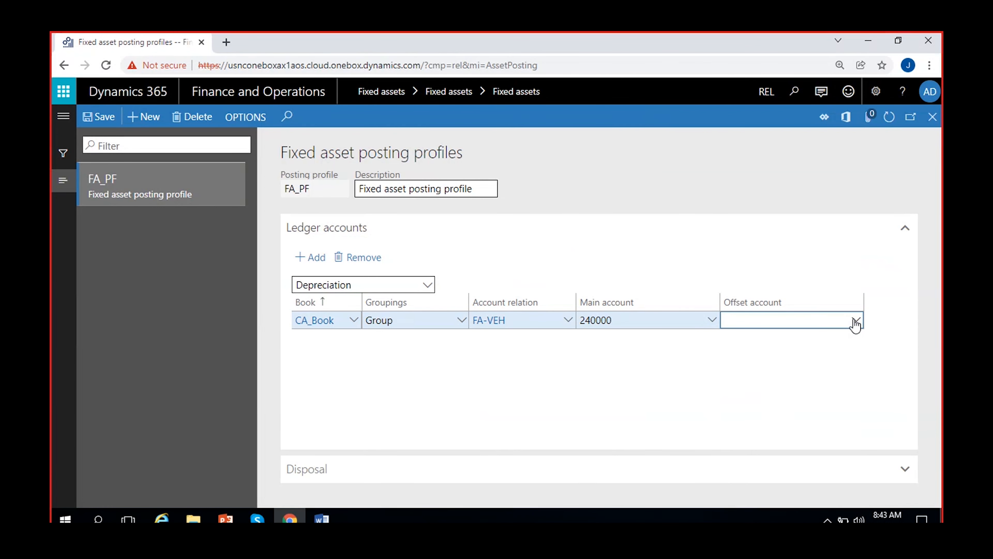
type("dep")
left_click(297, 499)
left_click(428, 357)
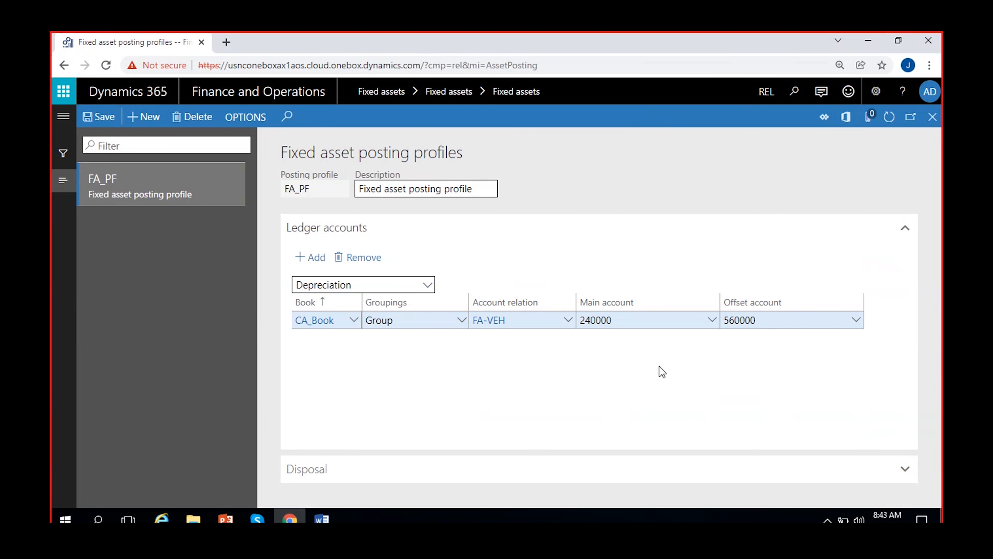
- Add a depreciation line for TA_Book with grouping Group and account relation FA-VEH
left_click(310, 257)
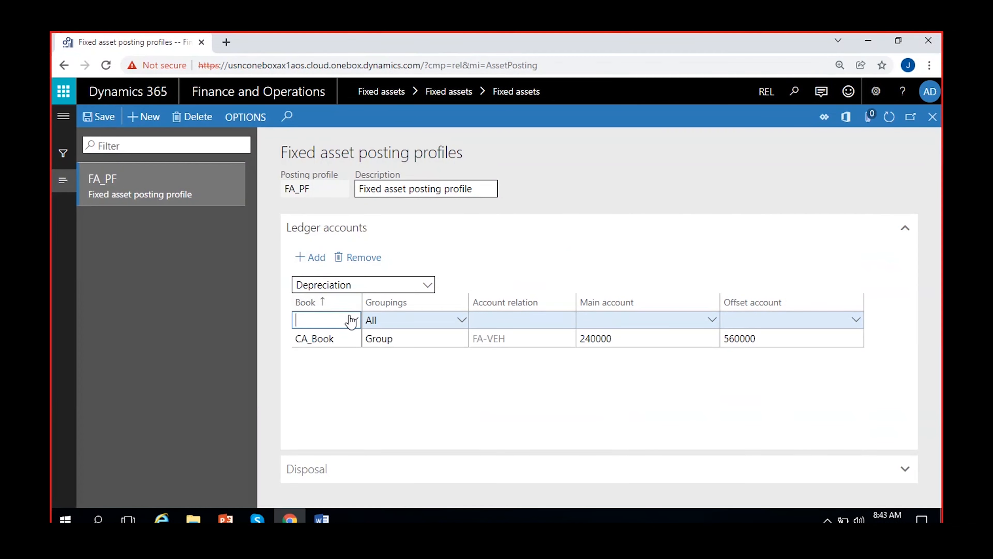
left_click(352, 320)
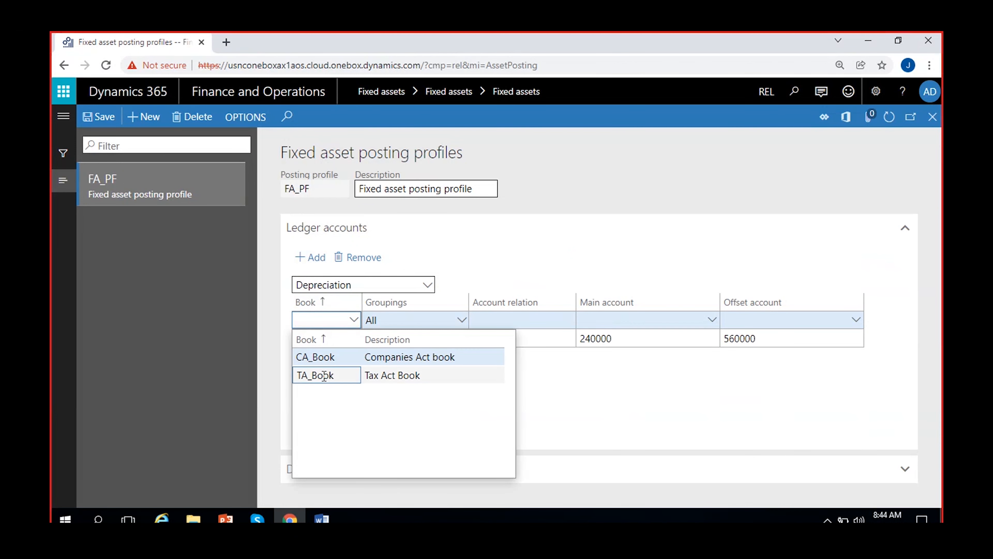
left_click(330, 374)
left_click(463, 321)
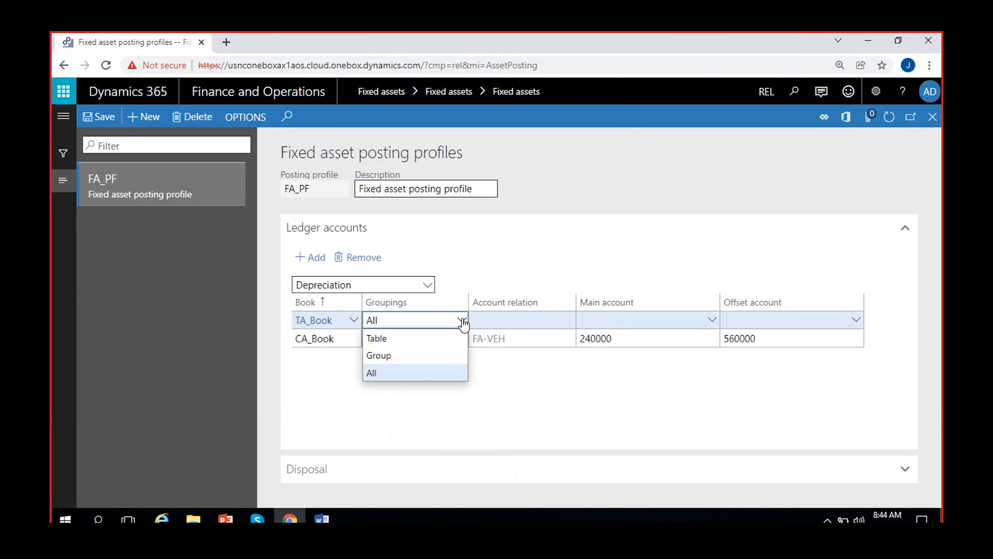
left_click(378, 355)
left_click(532, 324)
left_click(569, 320)
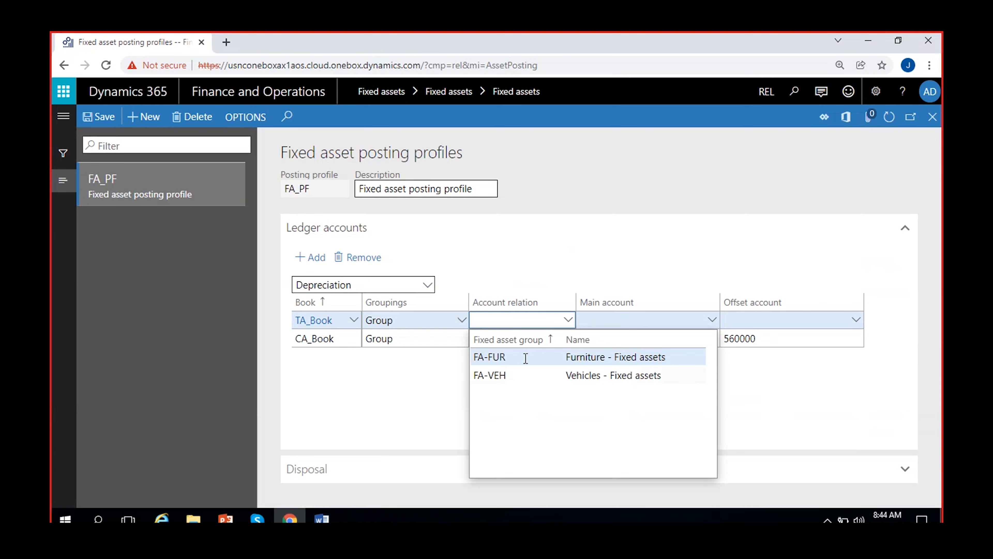
left_click(508, 375)
- Assign main account 240000 and offset account 560000 to the TA_Book depreciation line for FA-VEH
left_click(611, 325)
type("240000")
left_click(764, 320)
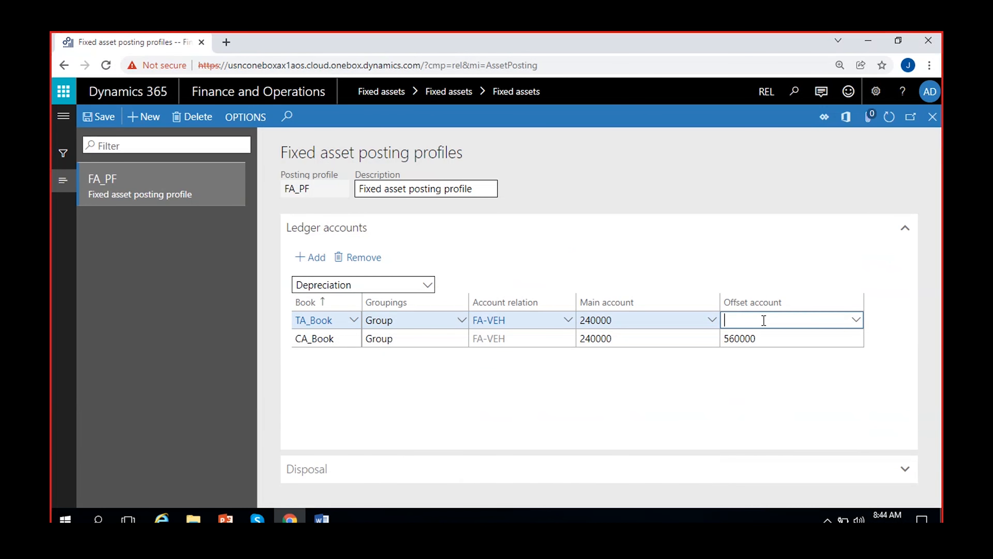
type("560000")
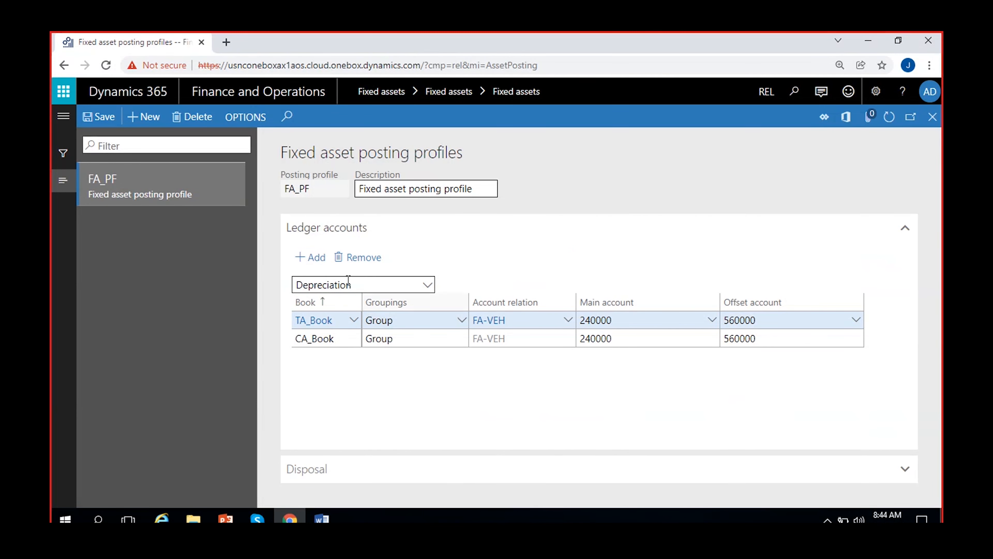
- Add a depreciation line for CA_Book with grouping Group and account relation FA-FUR
left_click(304, 257)
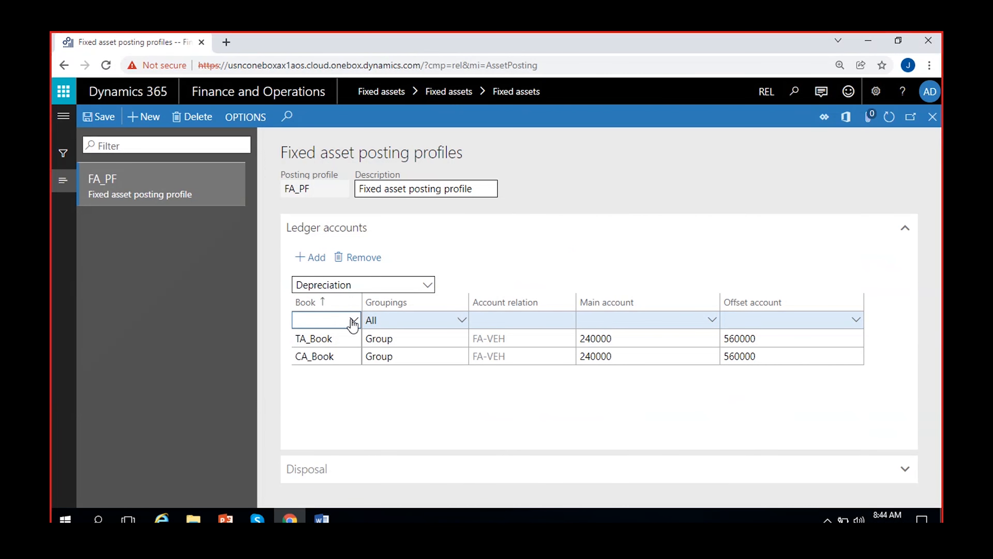
left_click(354, 320)
left_click(309, 357)
left_click(461, 320)
left_click(399, 356)
left_click(569, 320)
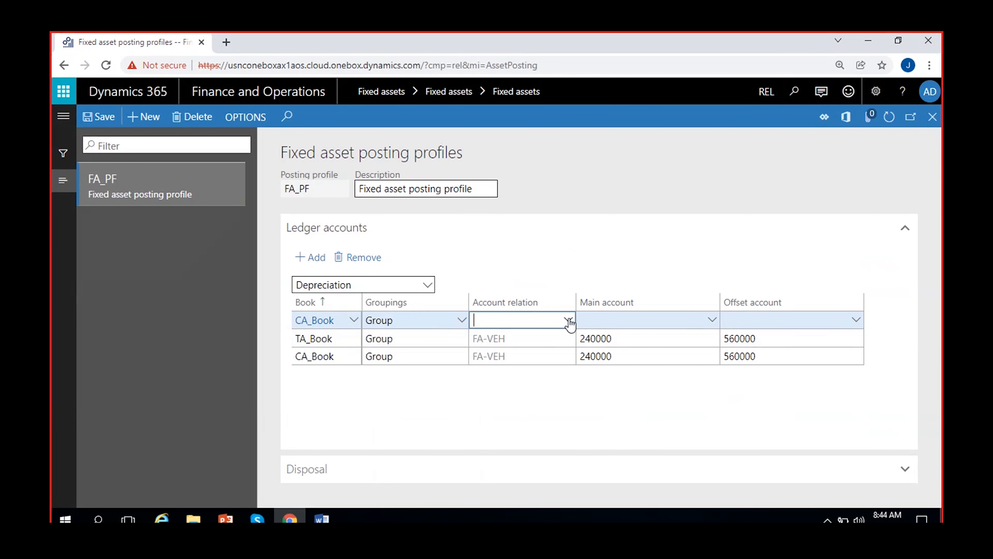
left_click(493, 357)
- Assign main account 240000 and offset account 560000 to the CA_Book depreciation line for FA-FUR
left_click(613, 320)
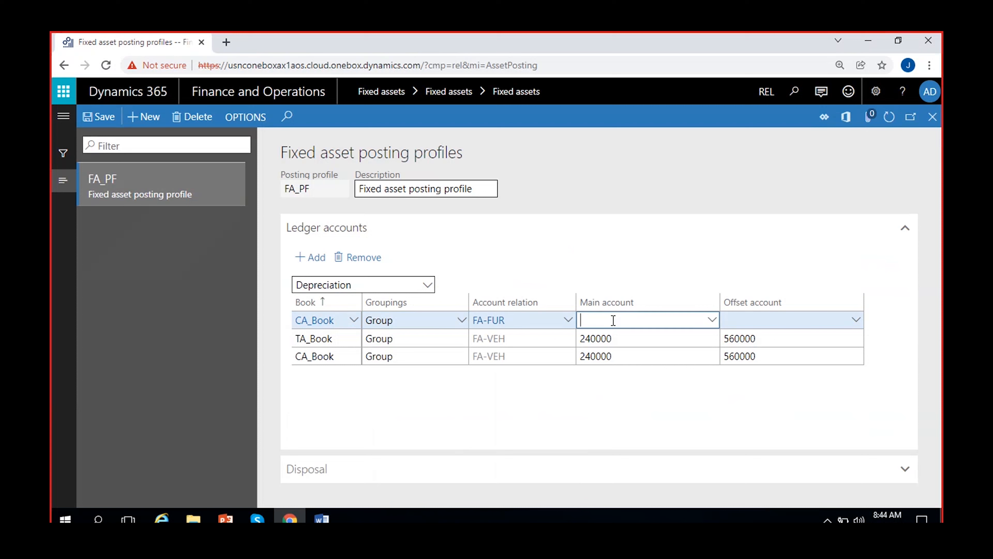
type("240000")
left_click(664, 432)
left_click(737, 328)
left_click(735, 320)
type("560000")
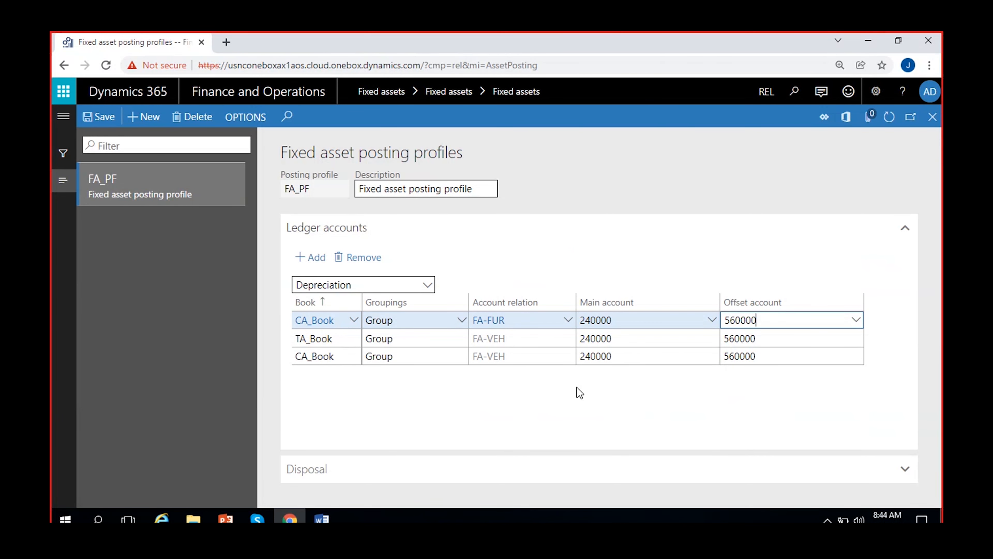
- Add a depreciation line for TA_Book with grouping Group and account relation FA-FUR
left_click(311, 257)
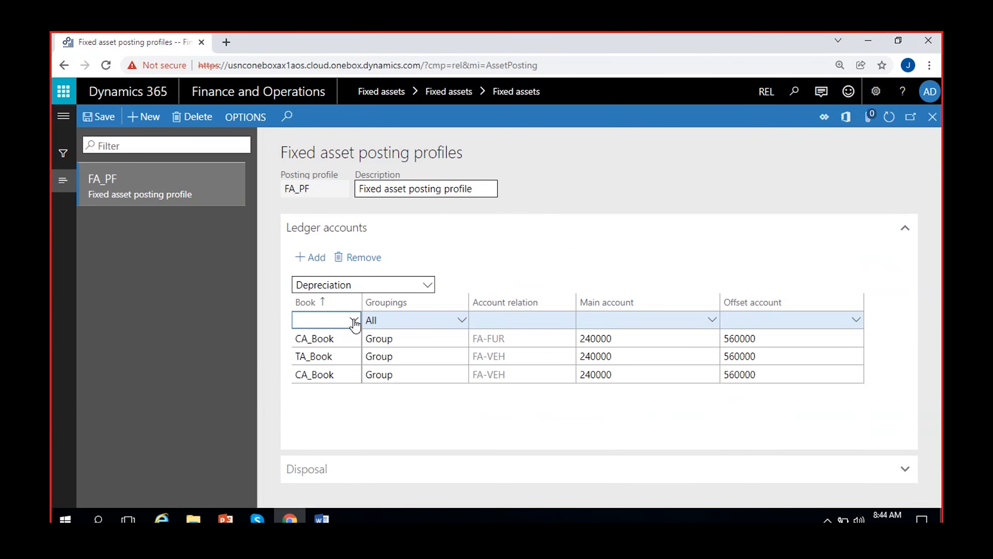
left_click(354, 320)
left_click(322, 375)
left_click(461, 320)
left_click(394, 356)
left_click(516, 320)
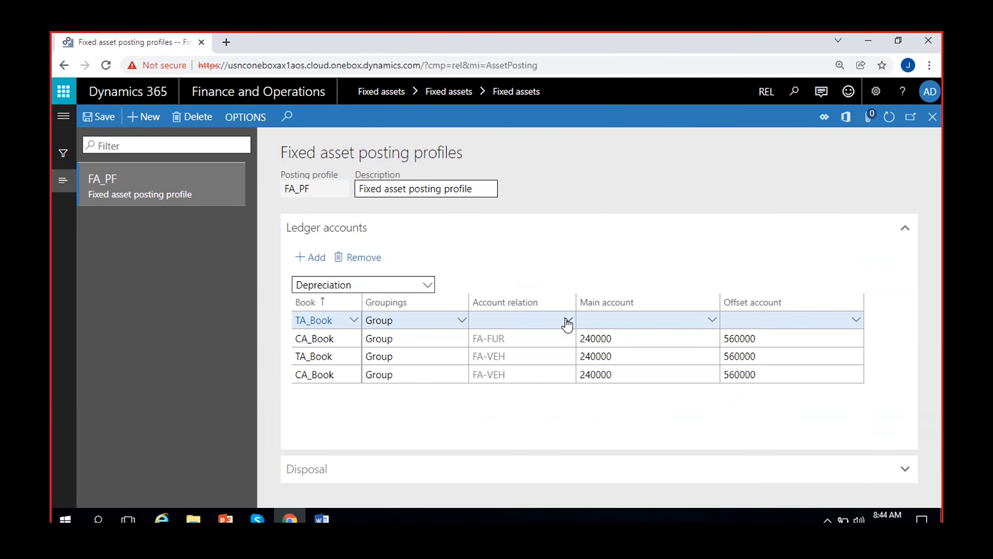
left_click(568, 320)
left_click(508, 351)
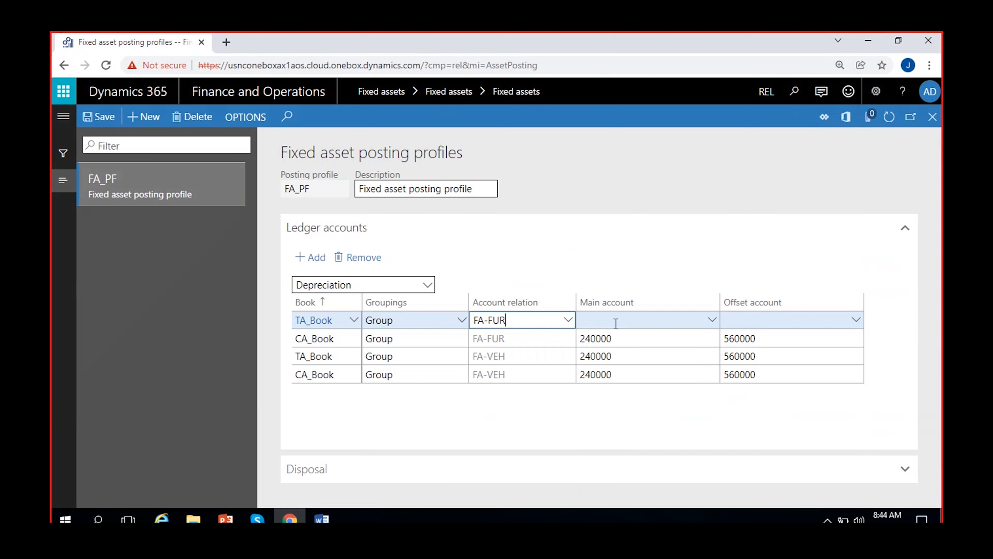
- Assign main account 240000 and offset account 560000 to the TA_Book depreciation line for FA-FUR and save the profile
left_click(615, 322)
type("240000")
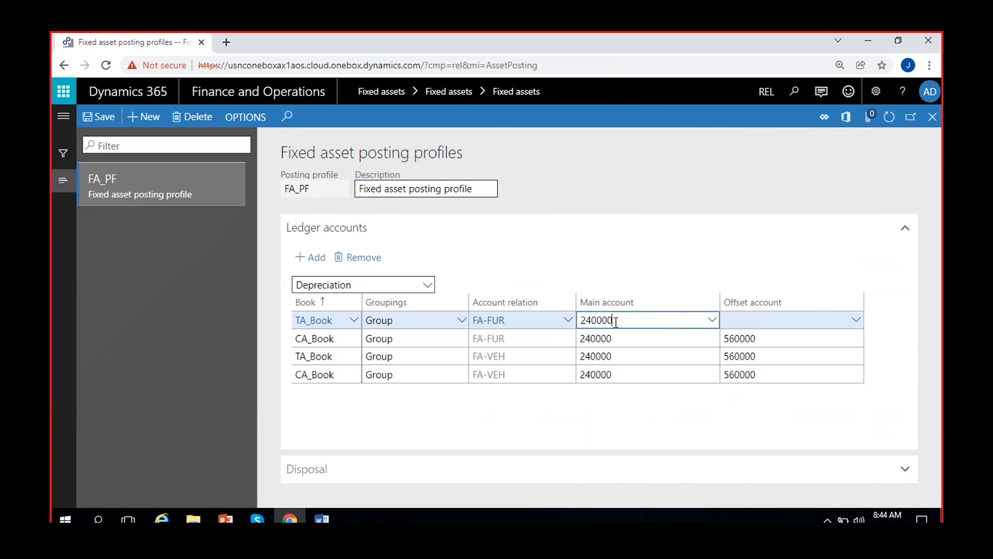
left_click(765, 320)
type("560")
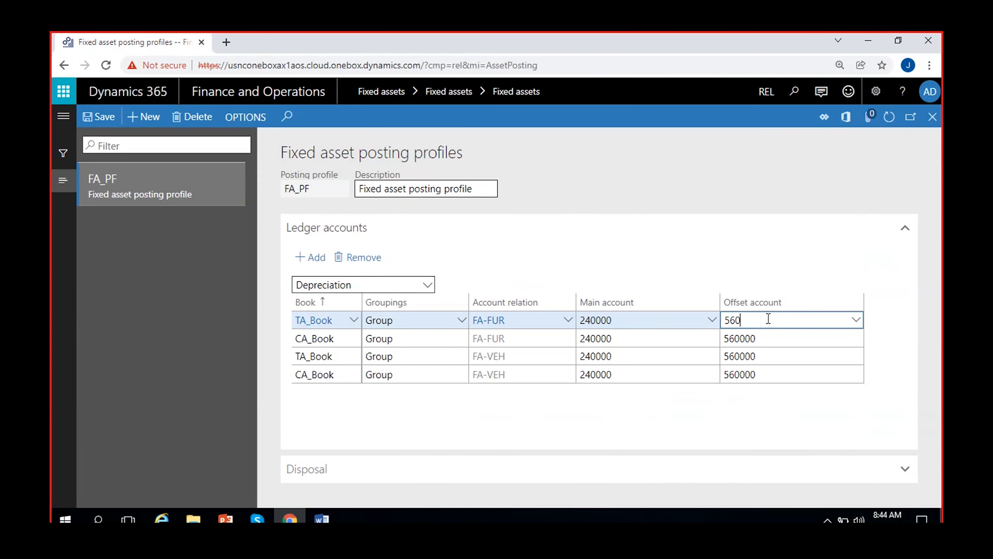
type("000")
left_click(104, 122)
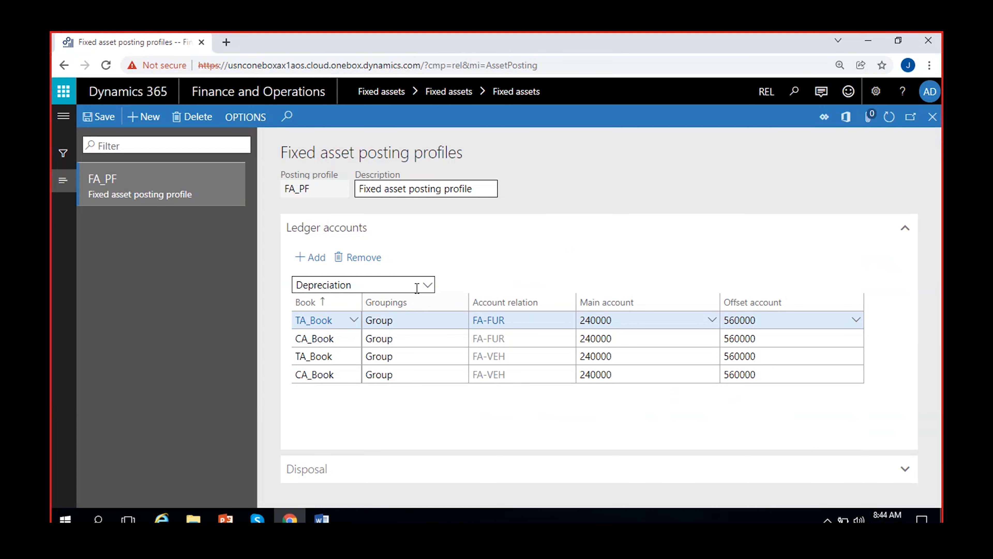
- For Depreciation adjustment, add a CA_Book line with grouping Group, account relation FA-VEH, main account 240000 and offset account 560000
left_click(428, 285)
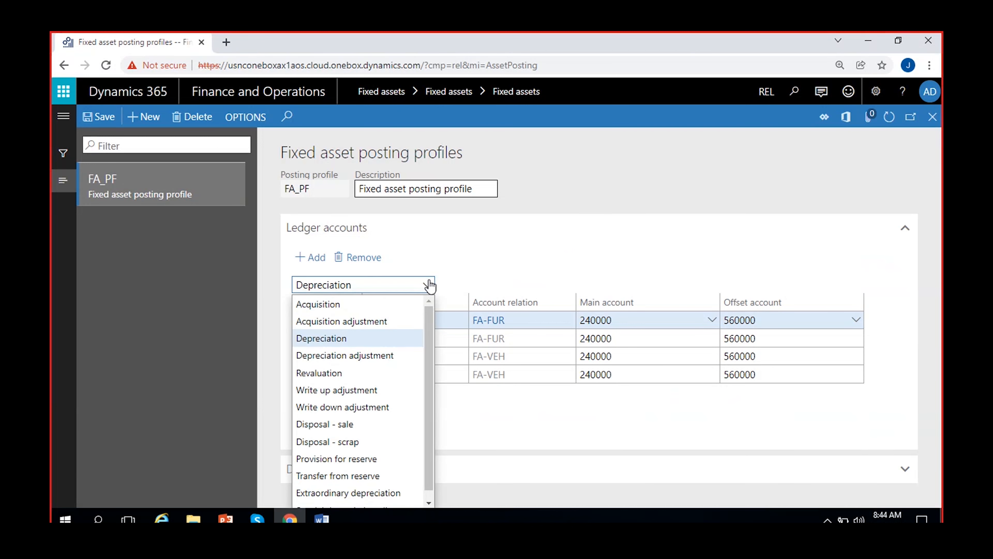
left_click(354, 357)
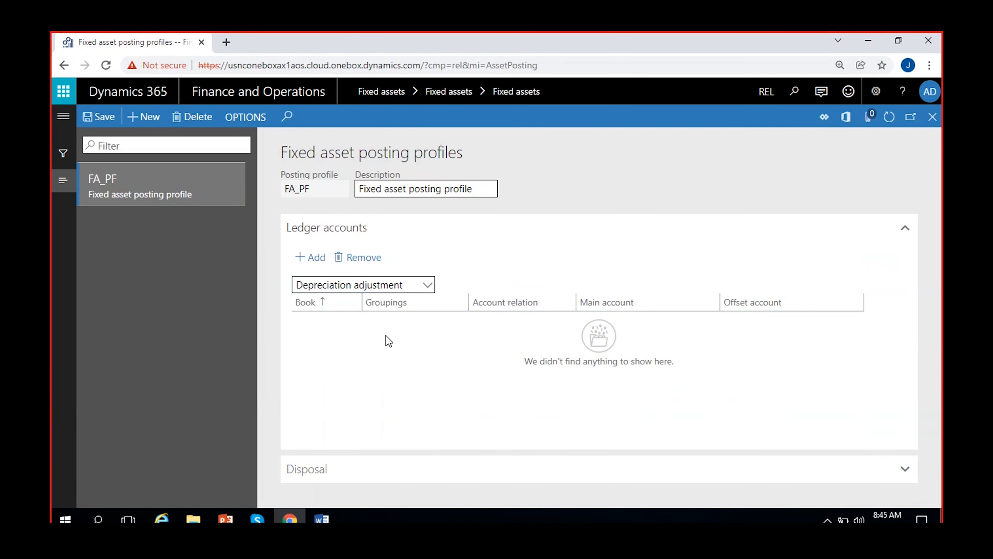
left_click(315, 258)
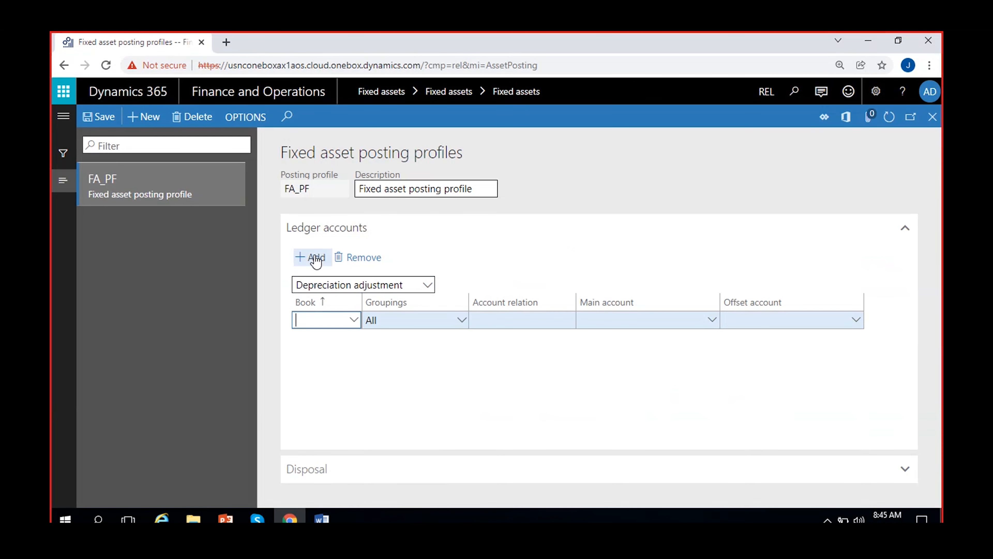
left_click(354, 320)
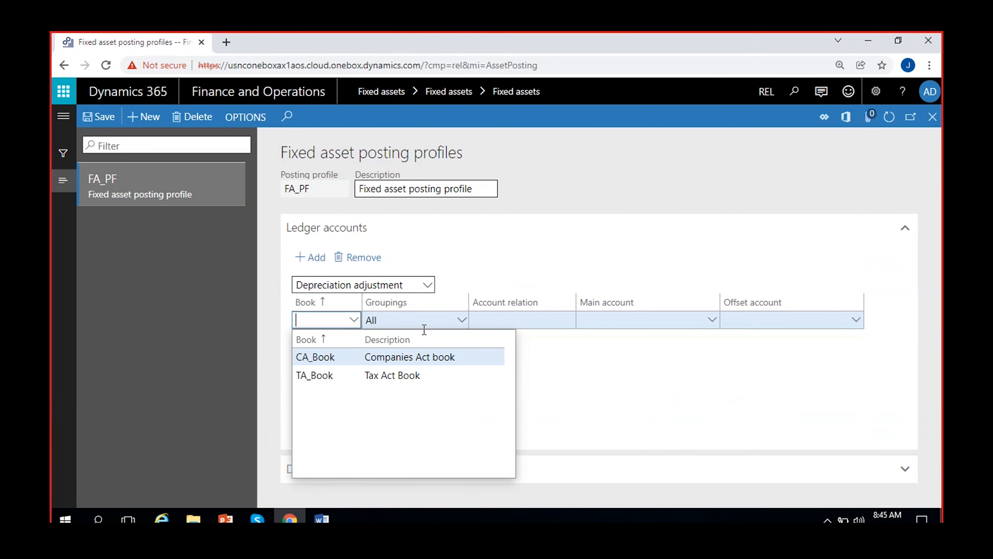
left_click(343, 356)
left_click(464, 320)
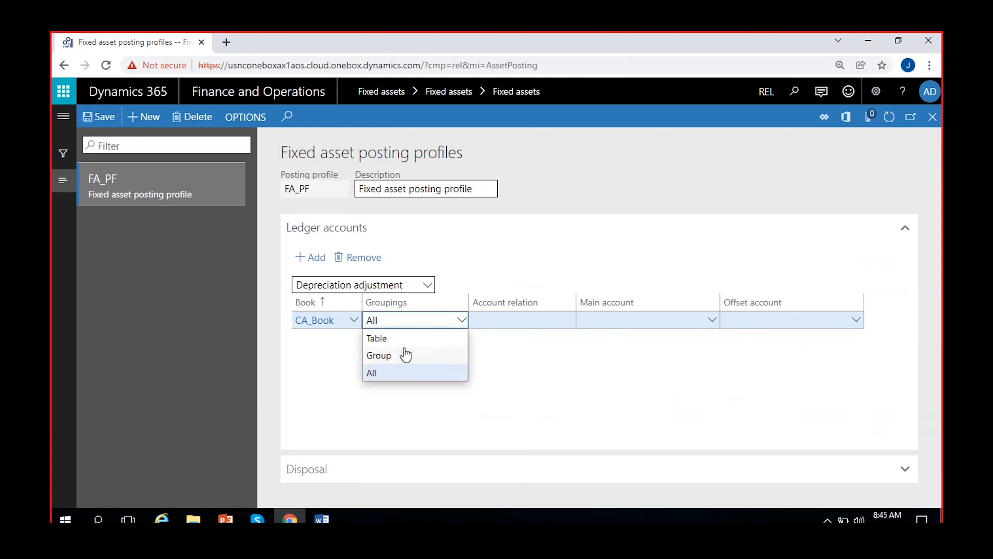
left_click(389, 356)
left_click(570, 321)
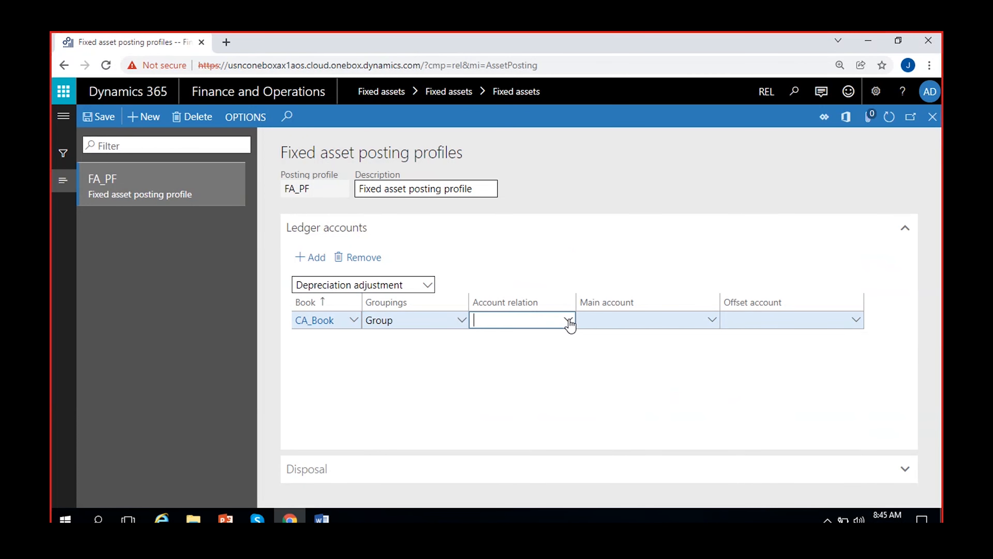
left_click(504, 378)
left_click(624, 316)
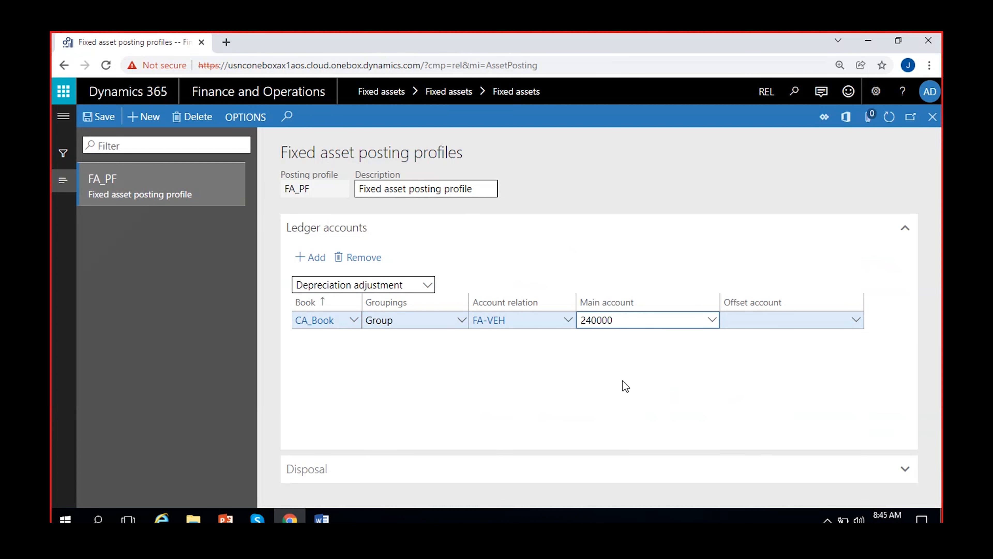
left_click(749, 320)
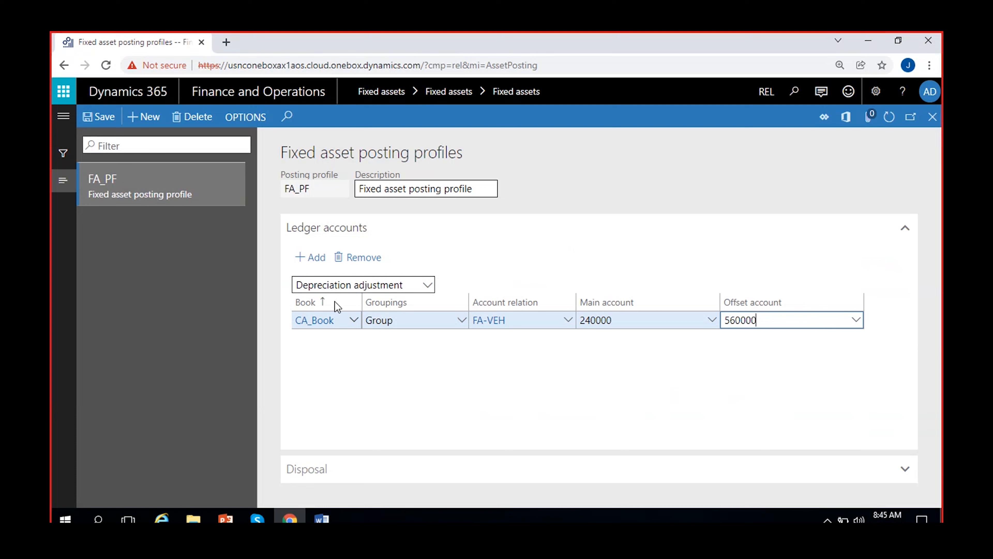
- Add a depreciation adjustment line for TA_Book with grouping Group and account relation FA-VEH
left_click(309, 257)
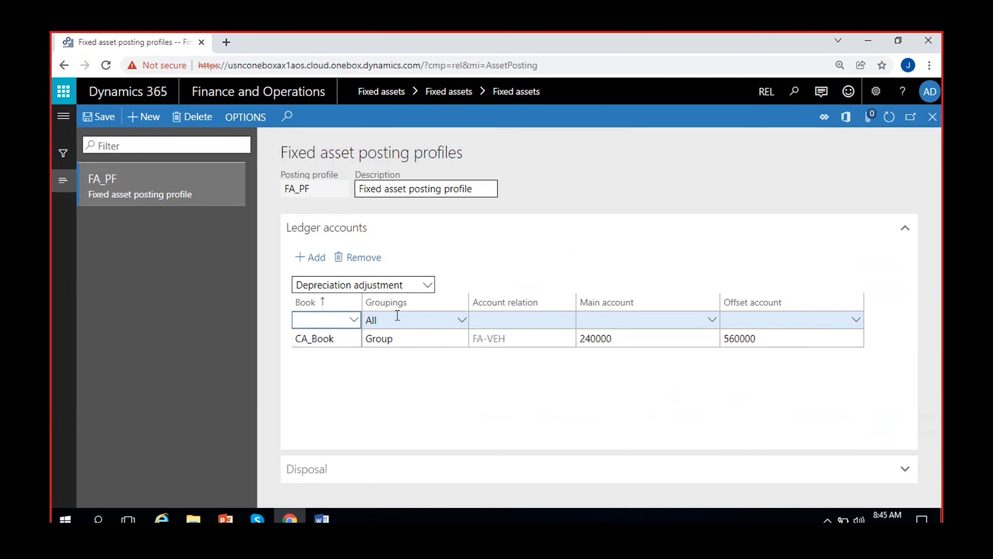
left_click(354, 320)
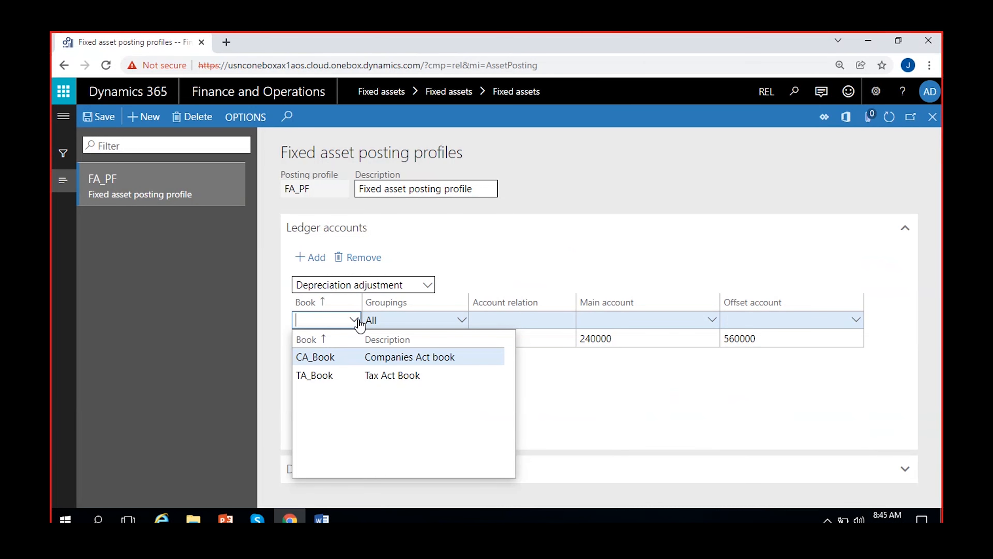
left_click(351, 375)
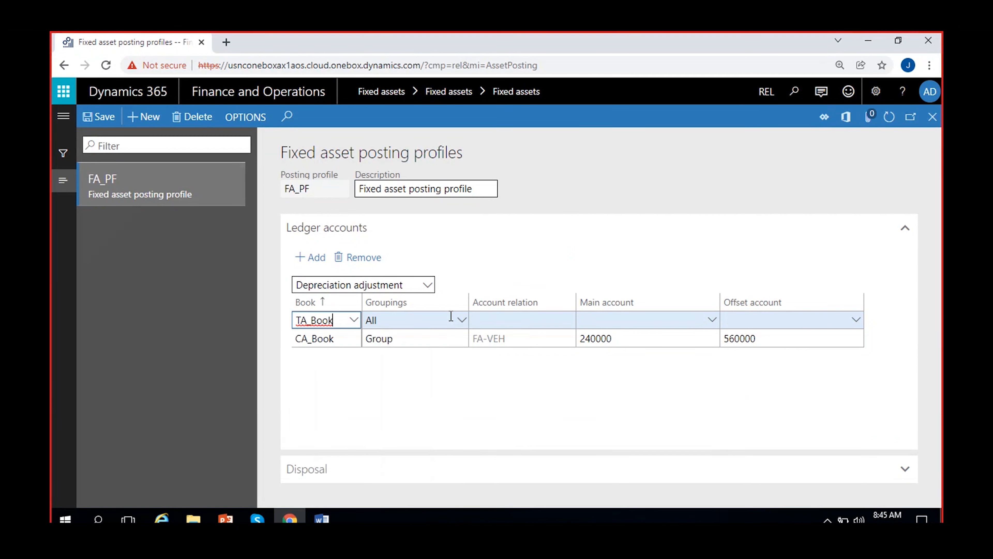
left_click(459, 320)
left_click(417, 355)
left_click(567, 320)
left_click(498, 375)
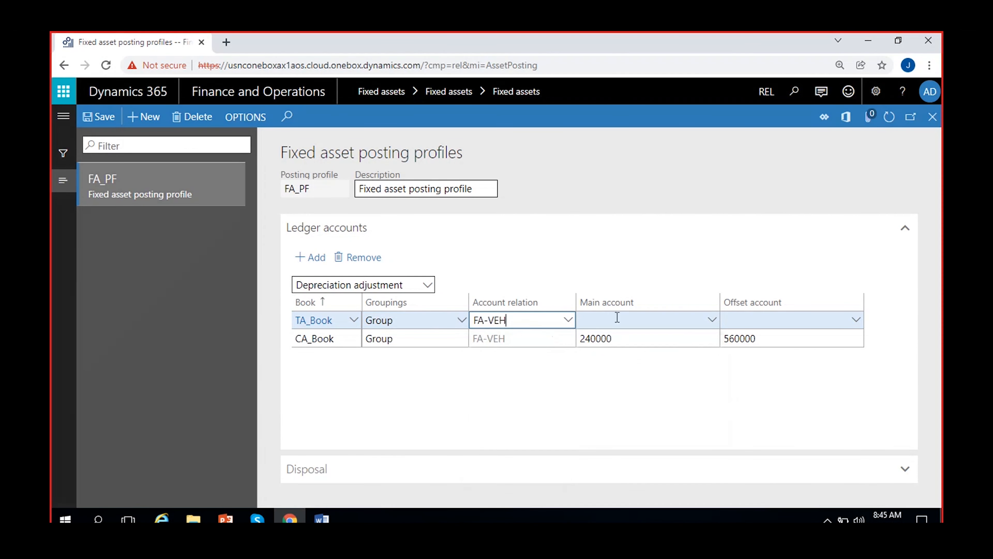
- Assign main account 240000 and offset account 560000 to the TA_Book depreciation adjustment line for FA-VEH
left_click(617, 319)
type("240000")
left_click(737, 320)
type("560000")
- Add a CA_Book depreciation adjustment line with grouping Group, account relation FA-FUR, main account 240000 and offset account 560000
left_click(324, 261)
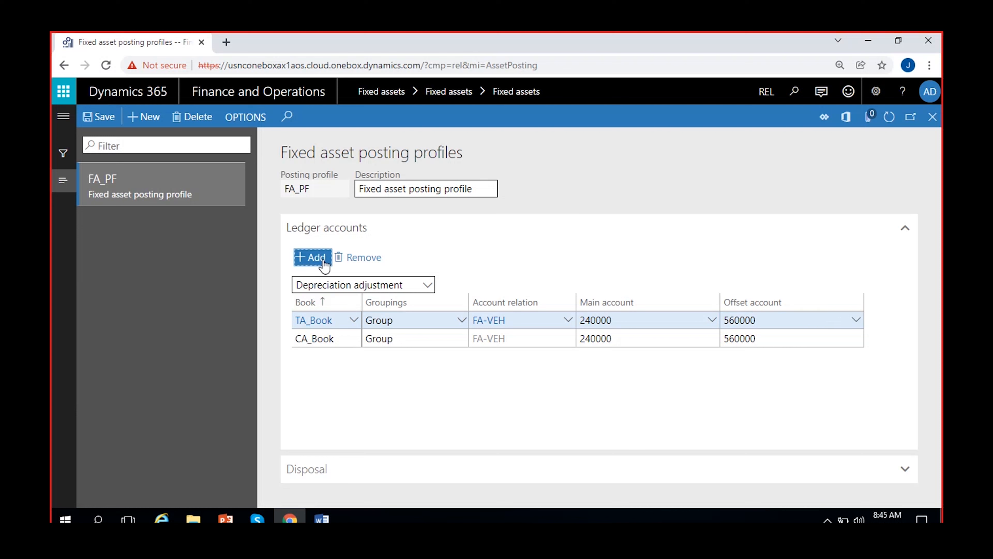
left_click(354, 320)
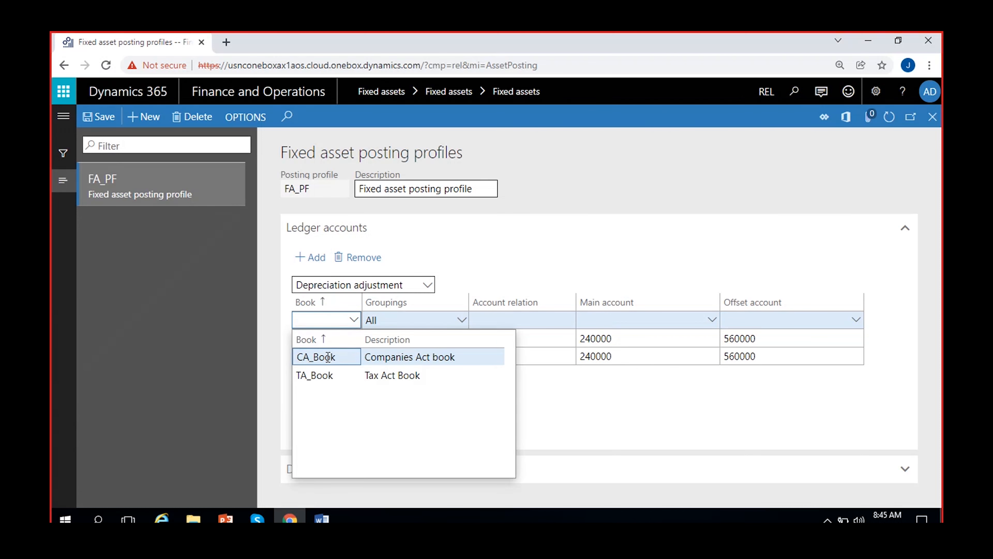
left_click(328, 357)
left_click(461, 320)
left_click(401, 355)
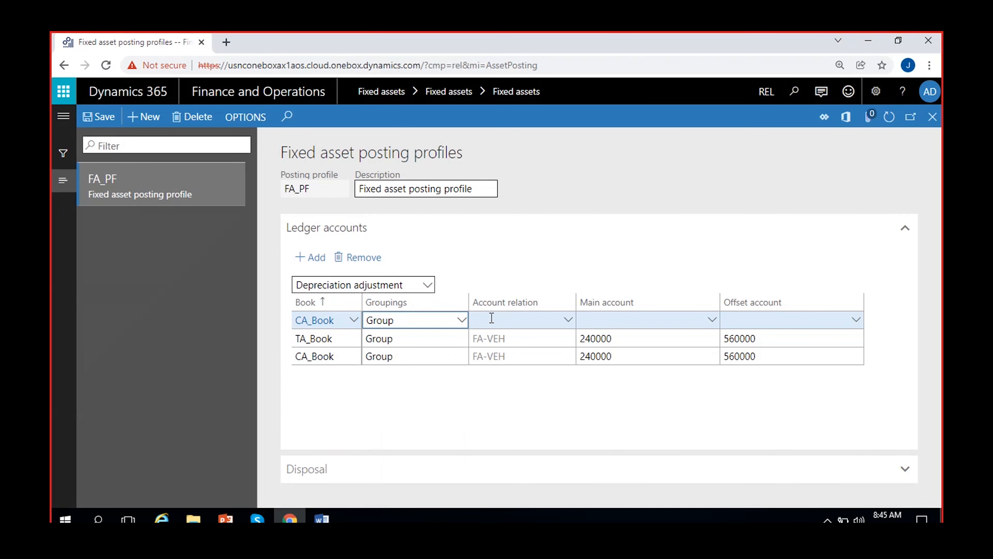
left_click(491, 317)
left_click(568, 320)
left_click(502, 356)
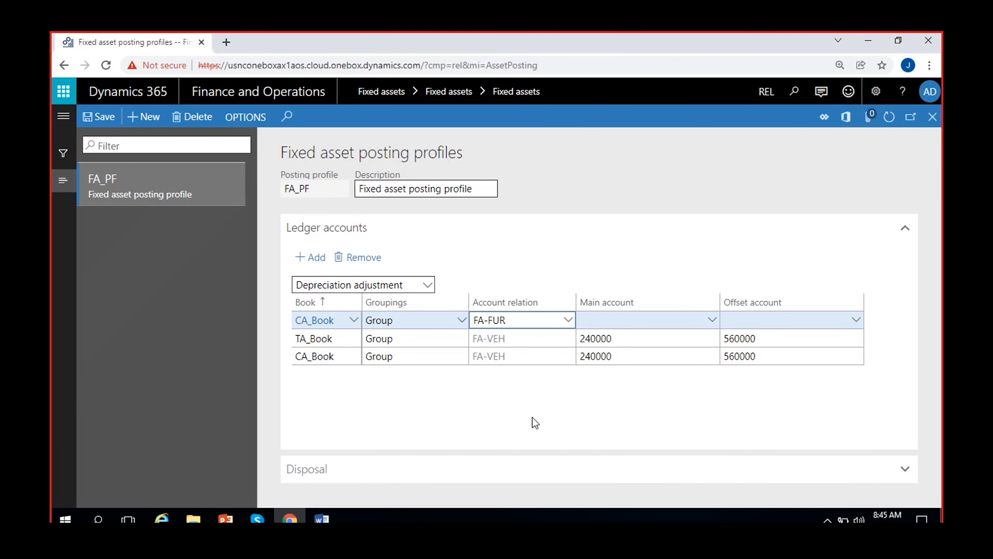
left_click(635, 317)
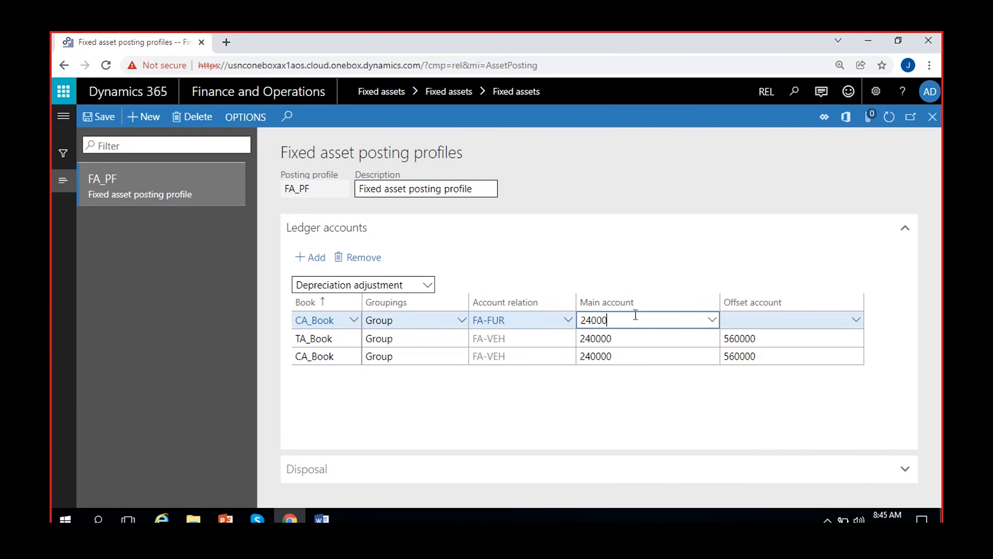
left_click(743, 324)
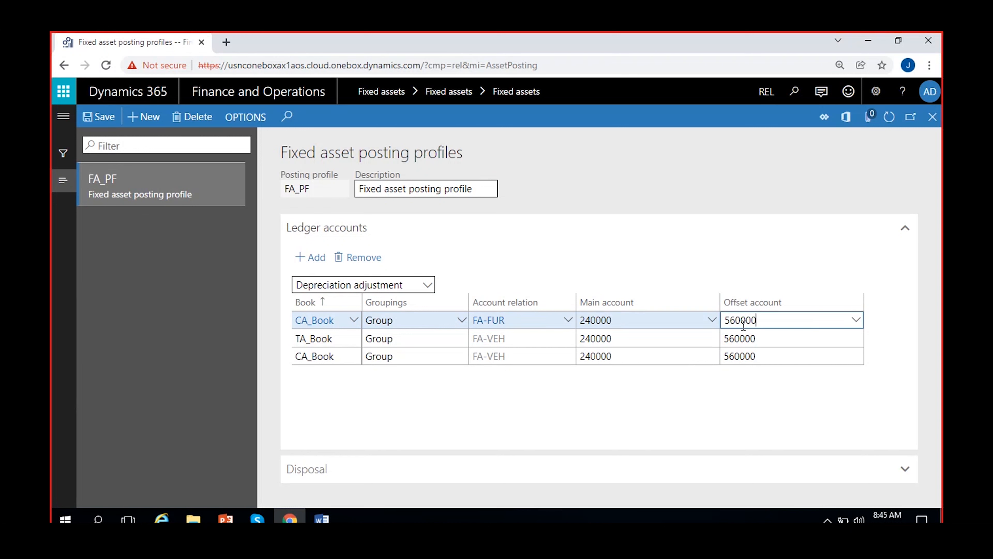
- Add another depreciation adjustment line for TA_Book and set its grouping to Group
left_click(310, 259)
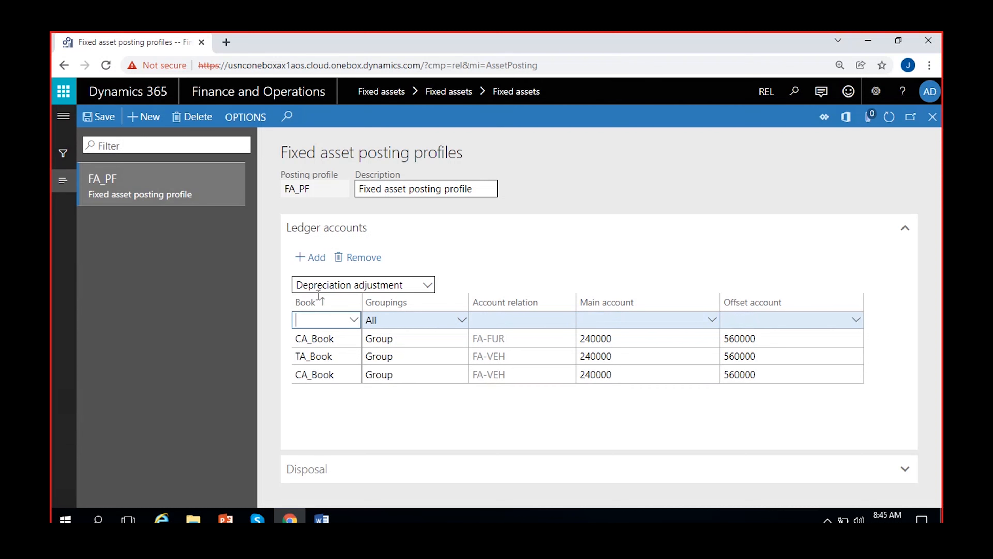
left_click(353, 320)
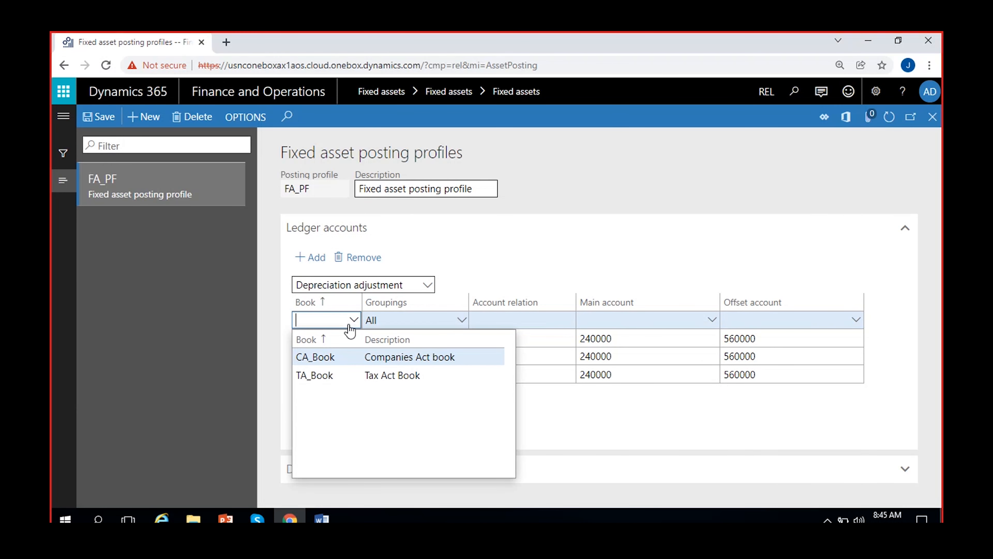
left_click(330, 376)
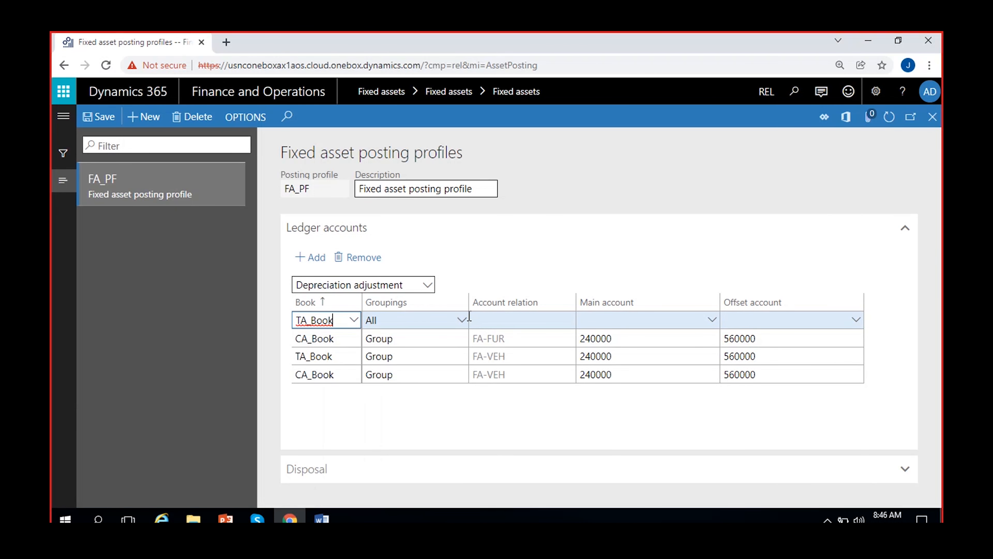
left_click(463, 320)
left_click(403, 356)
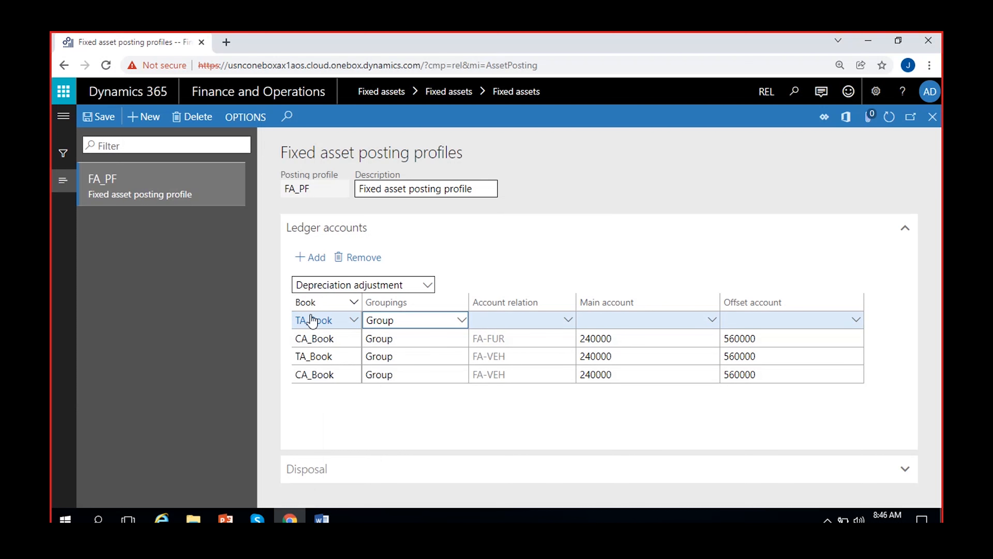
- Complete the TA_Book depreciation adjustment line with group FA-FUR, main account 240000 and offset account 560000
left_click(567, 320)
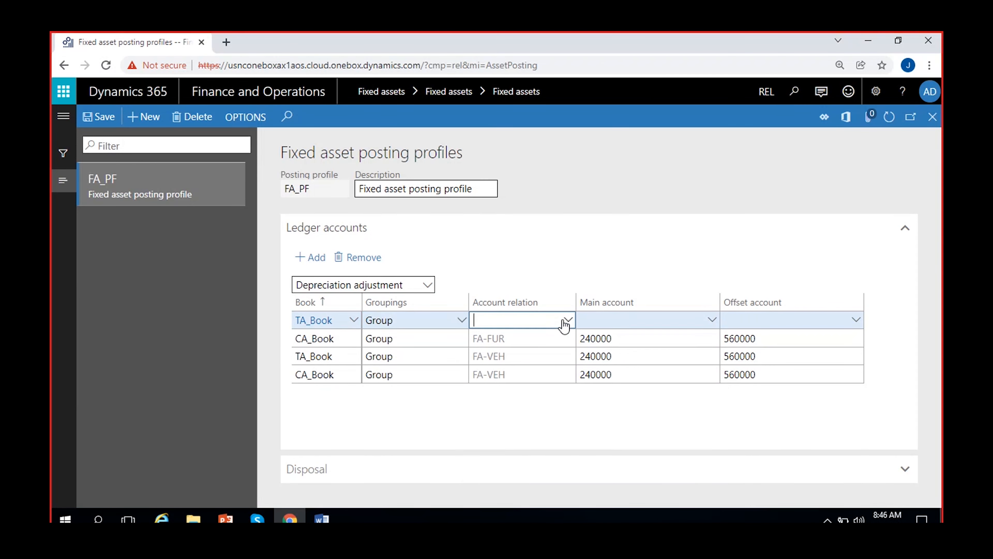
left_click(518, 357)
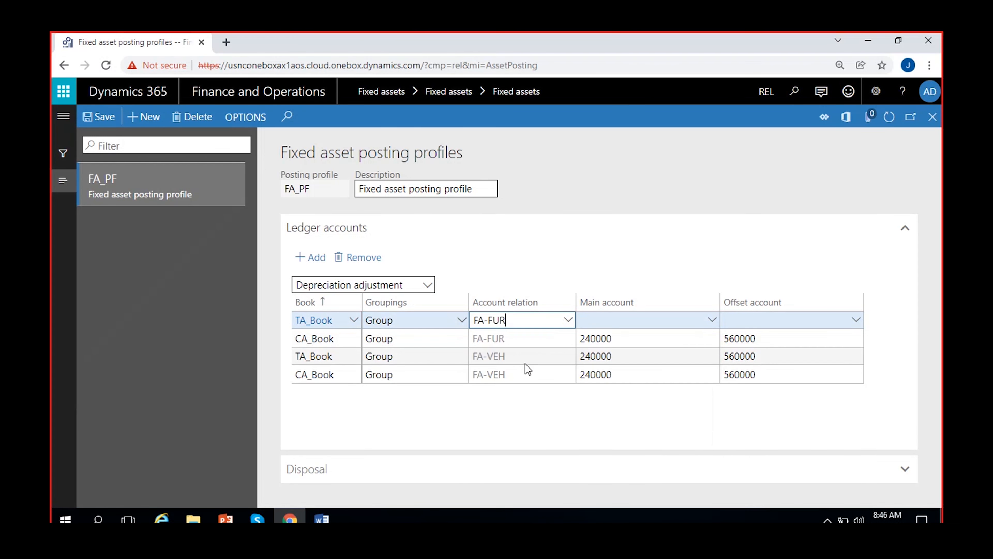
left_click(629, 319)
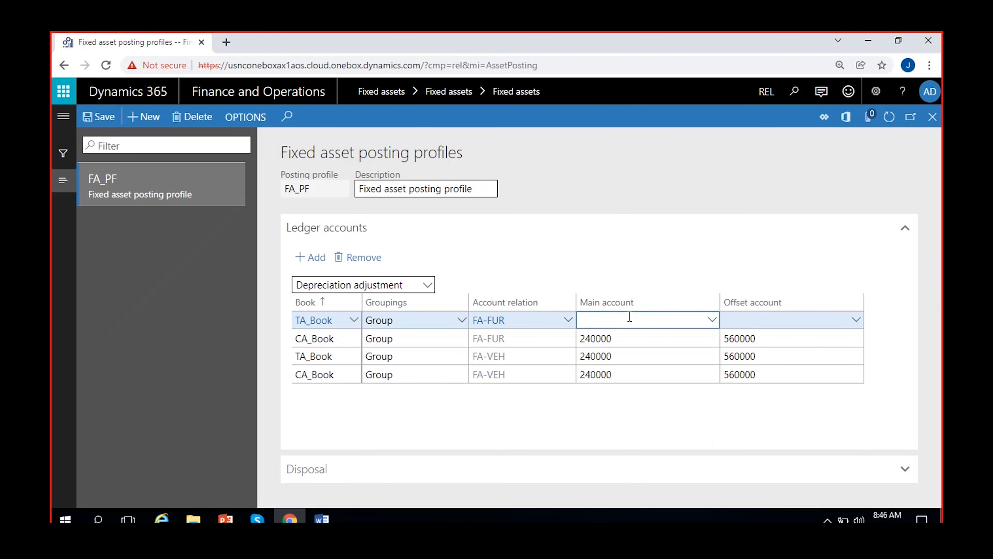
left_click(770, 319)
type("560000")
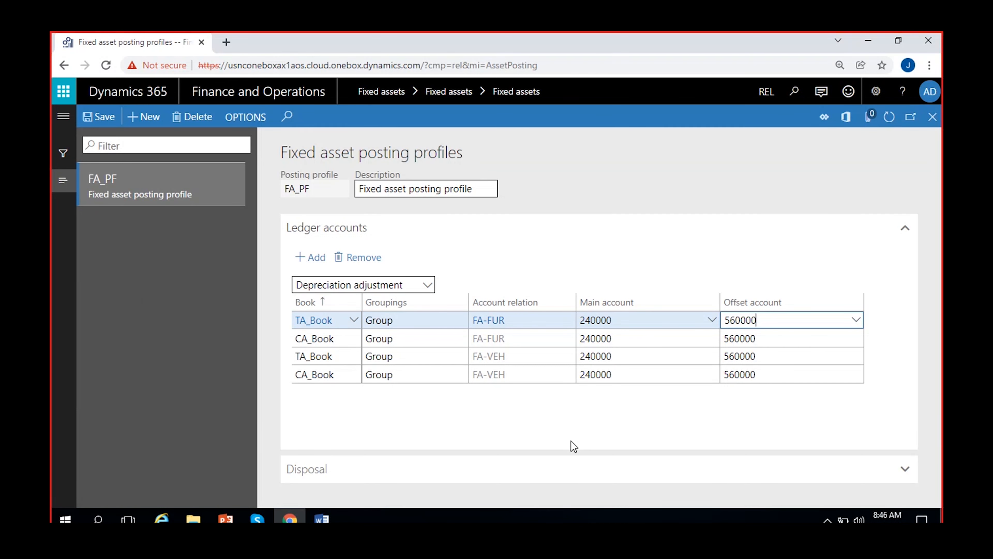
left_click(554, 421)
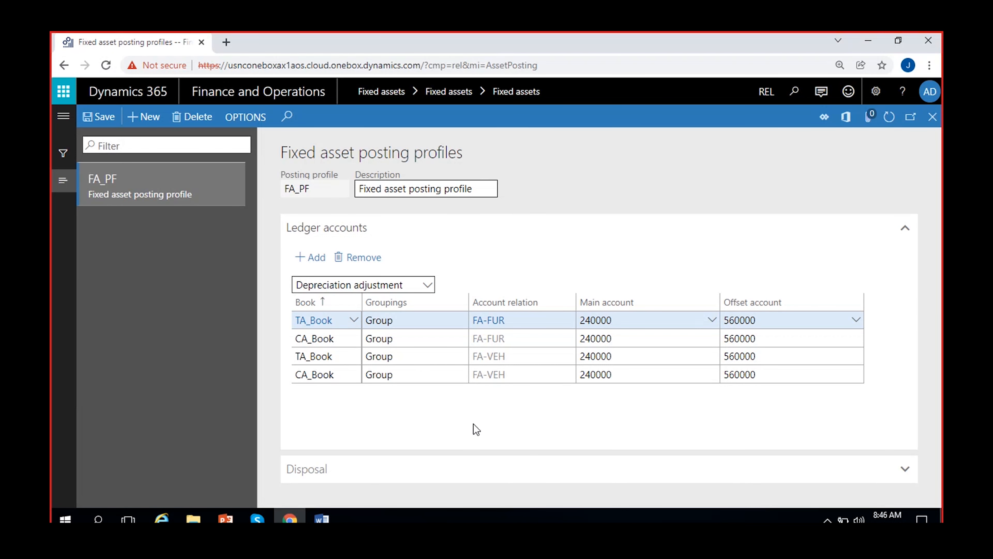
- Review the available ledger account transaction types and save the FA_PF posting profile
left_click(428, 285)
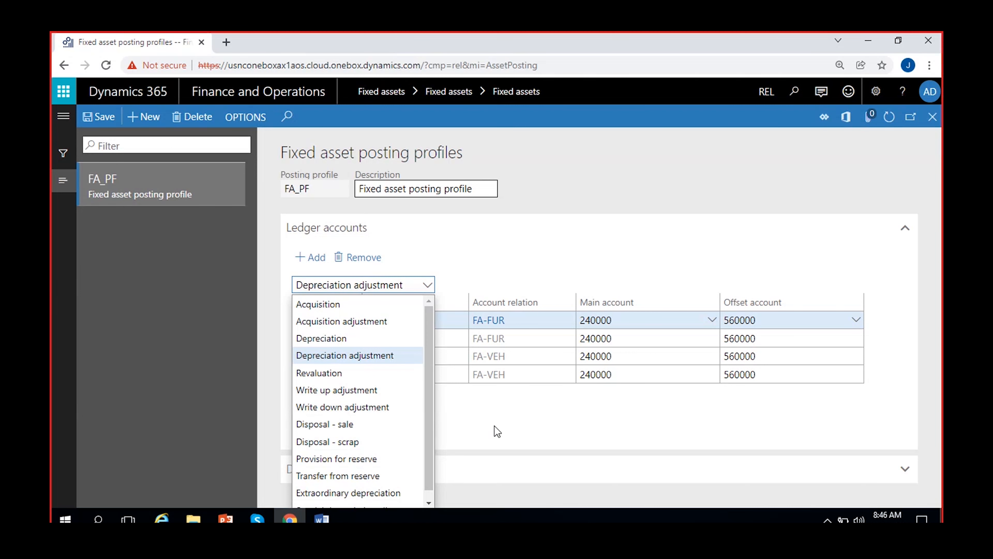
left_click(479, 417)
left_click(99, 116)
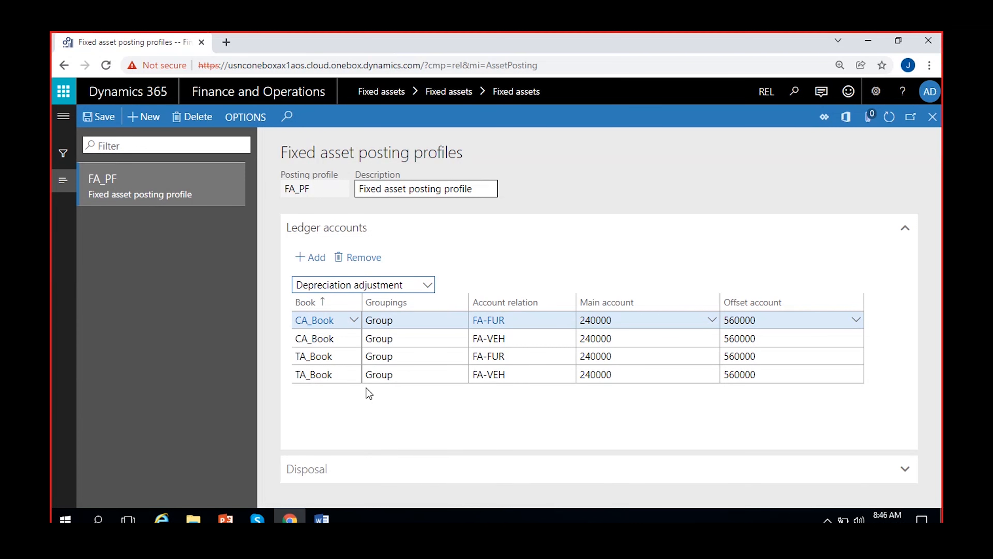
left_click(426, 285)
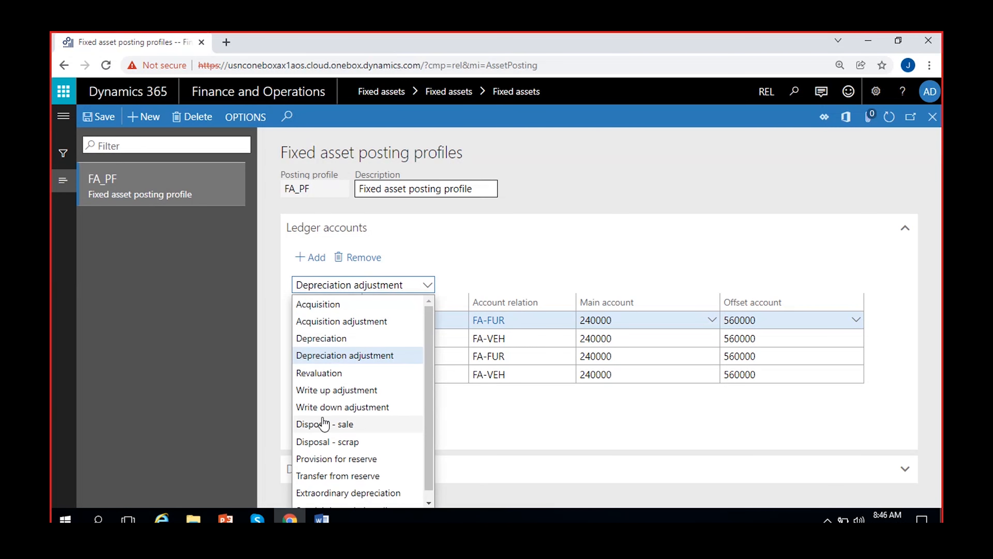
left_click(489, 418)
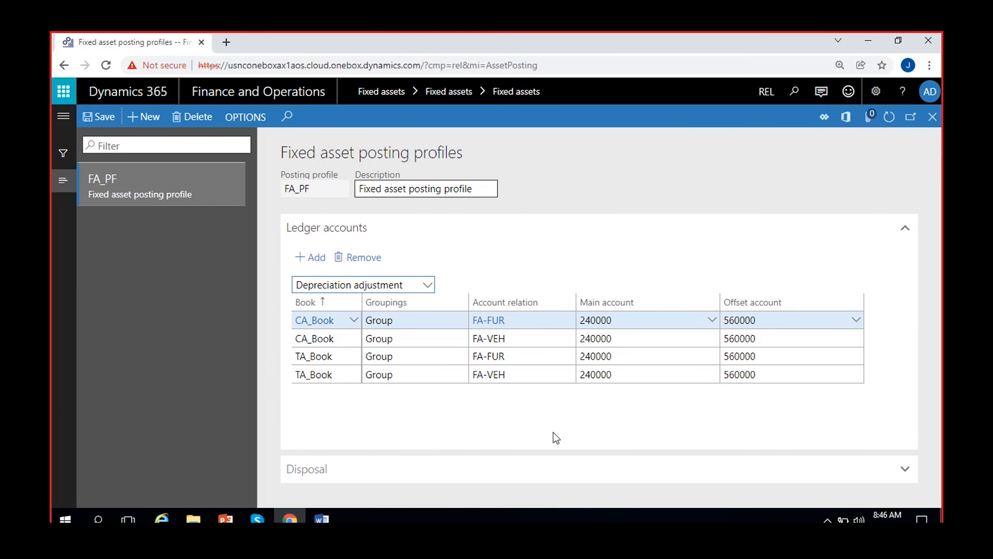
left_click(99, 117)
left_click(333, 193)
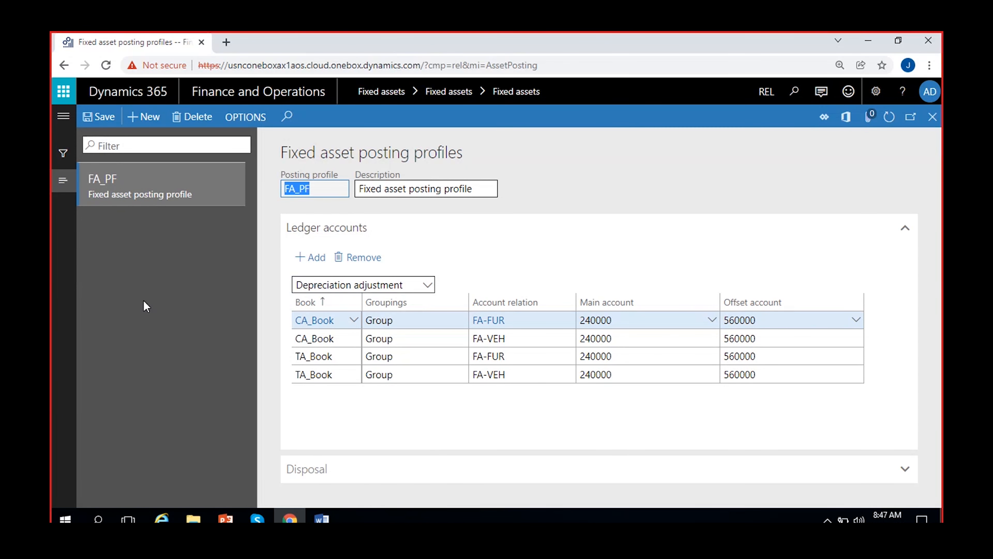
- Try to open the fixed assets parameters and dismiss the notification
left_click(59, 118)
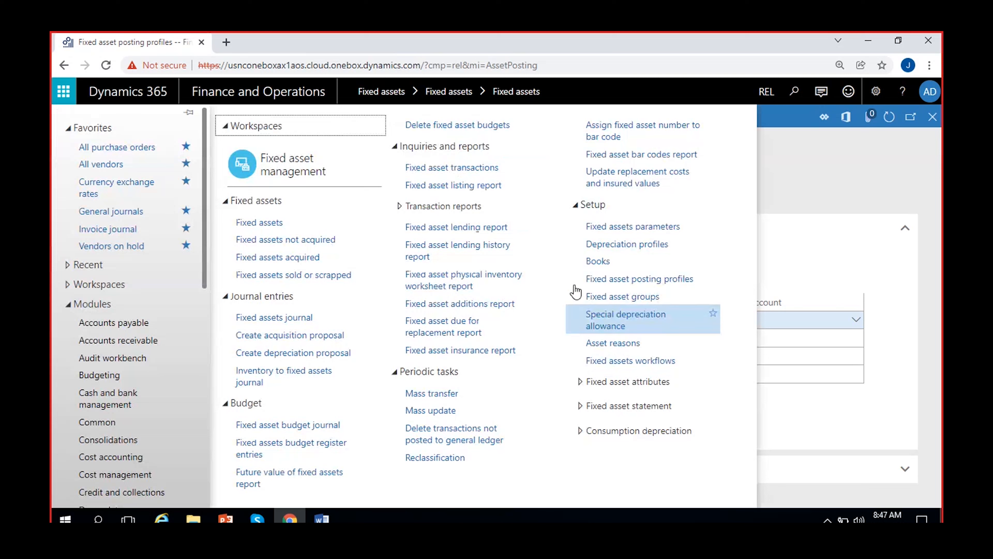
left_click(626, 229)
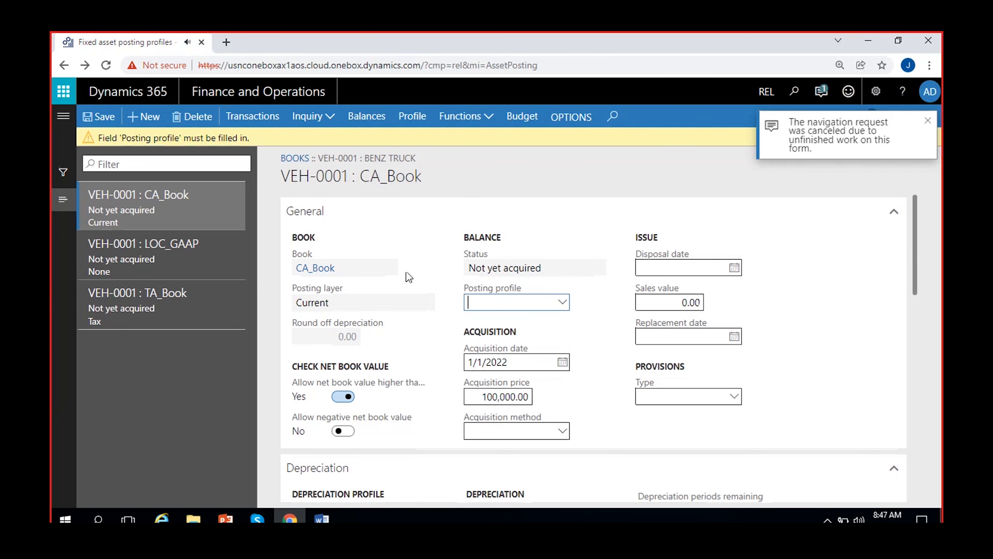
left_click(929, 124)
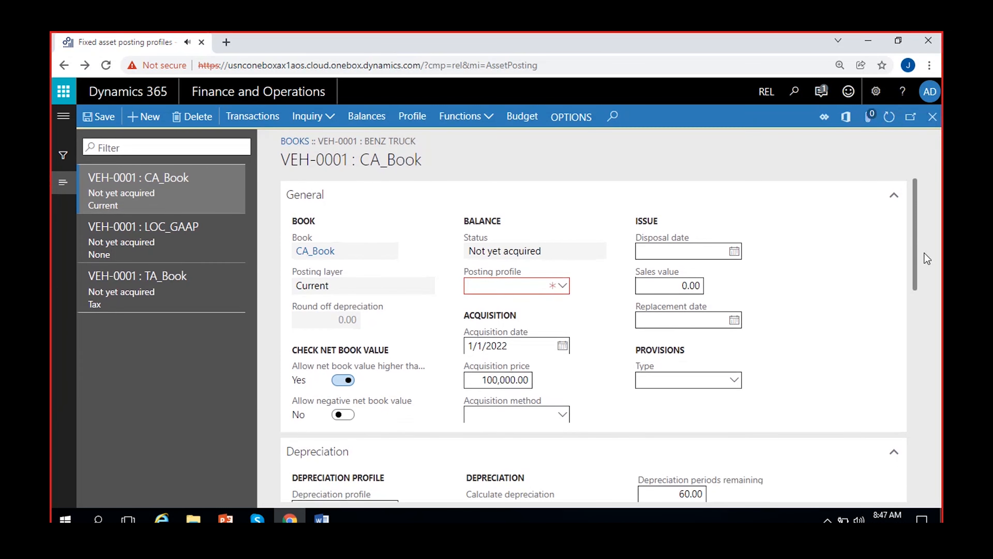
- Assign posting profile FA_PF to the CA_Book record of asset VEH-0001
left_click(564, 284)
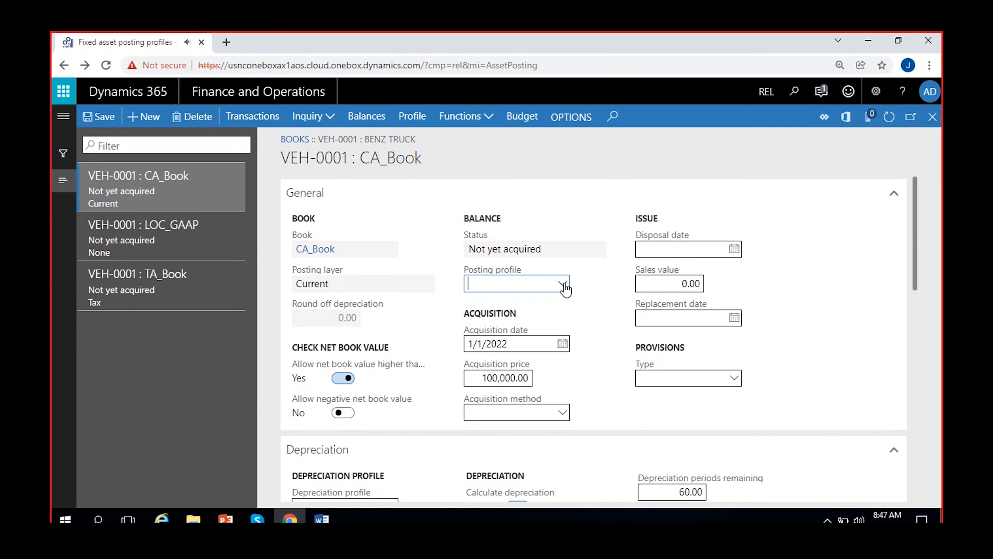
left_click(563, 284)
left_click(569, 324)
- Assign posting profile FA_PF to the TA_Book record, check the LOC_GAAP record, and close the asset's books
left_click(161, 290)
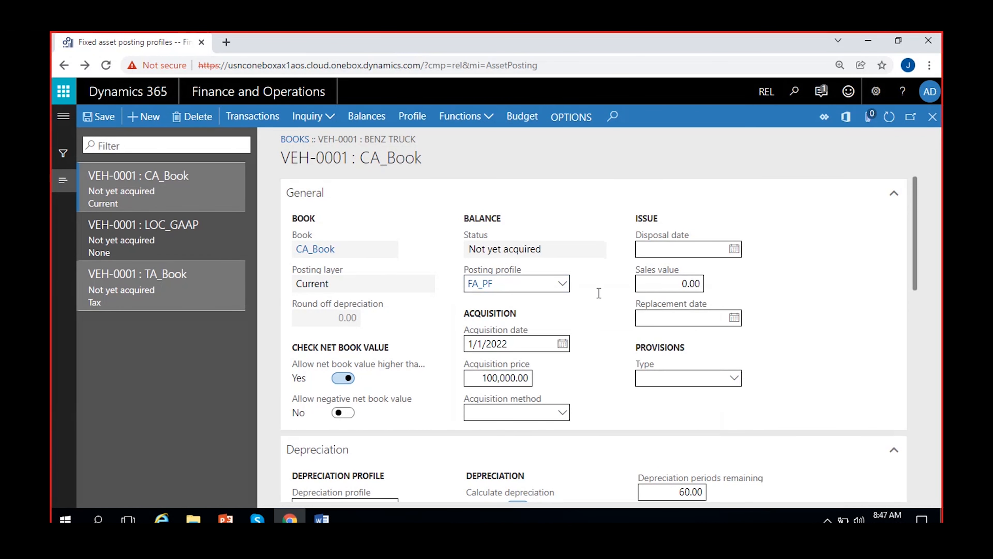
left_click(176, 297)
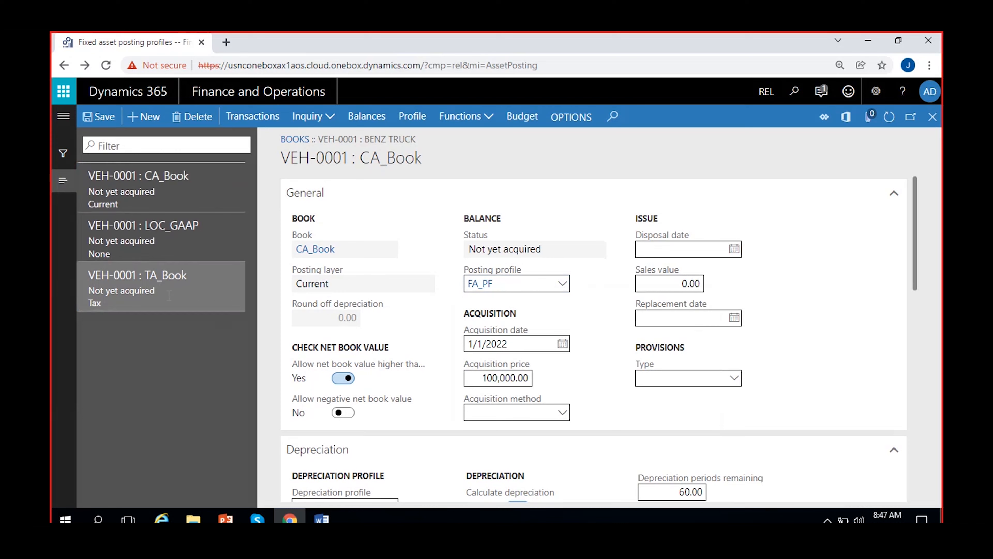
left_click(562, 283)
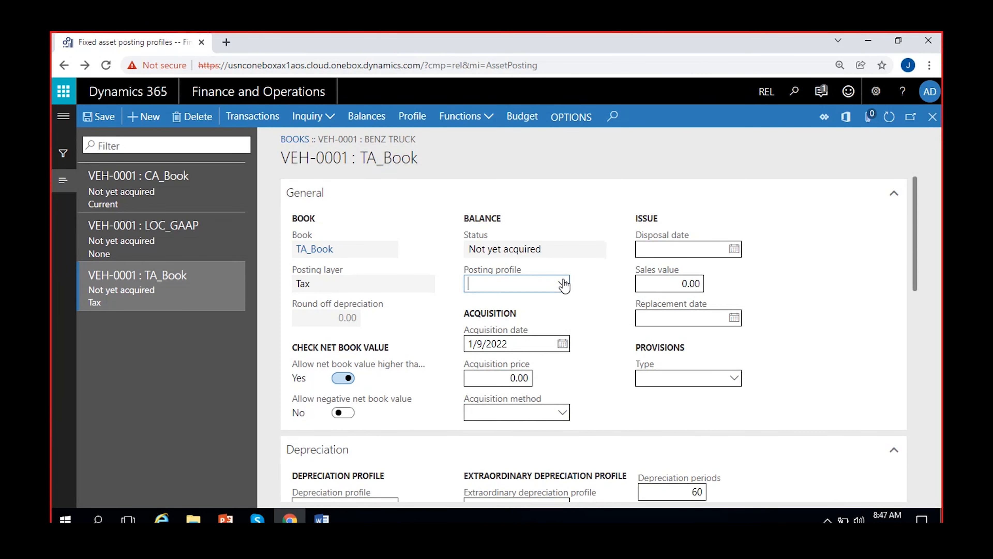
left_click(536, 328)
left_click(151, 225)
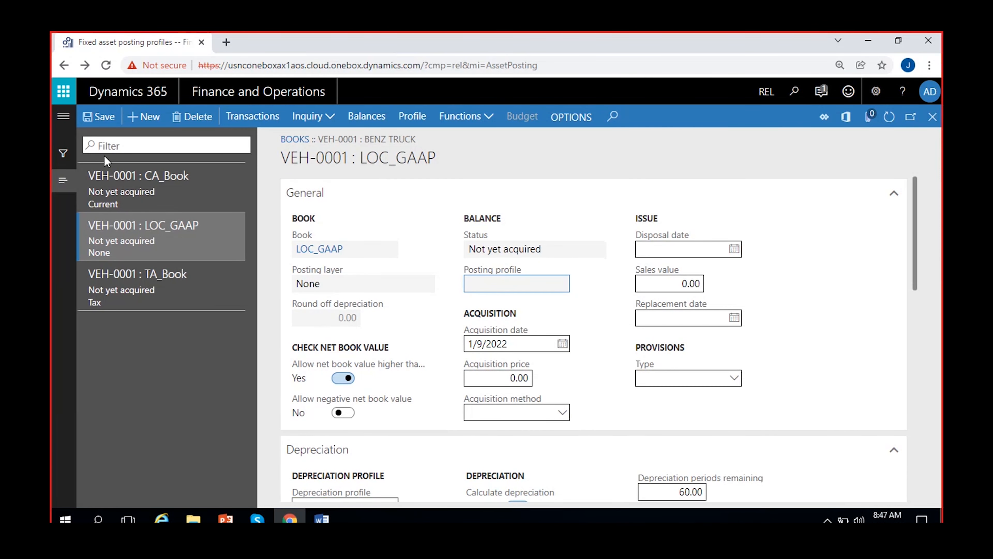
left_click(933, 117)
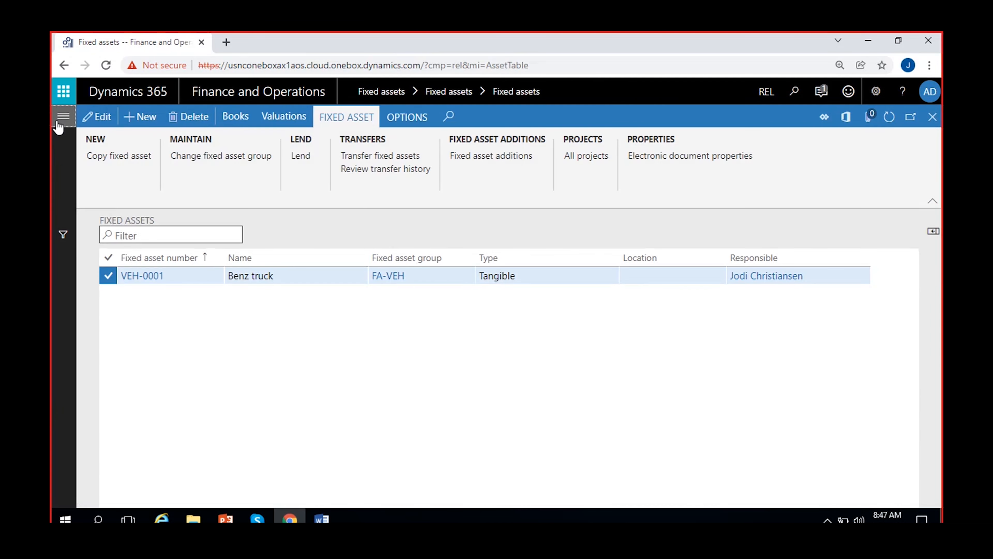
- Set FA_PF as the posting profile in the accounting rules of the fixed assets parameters, then save and close them
left_click(63, 116)
left_click(647, 221)
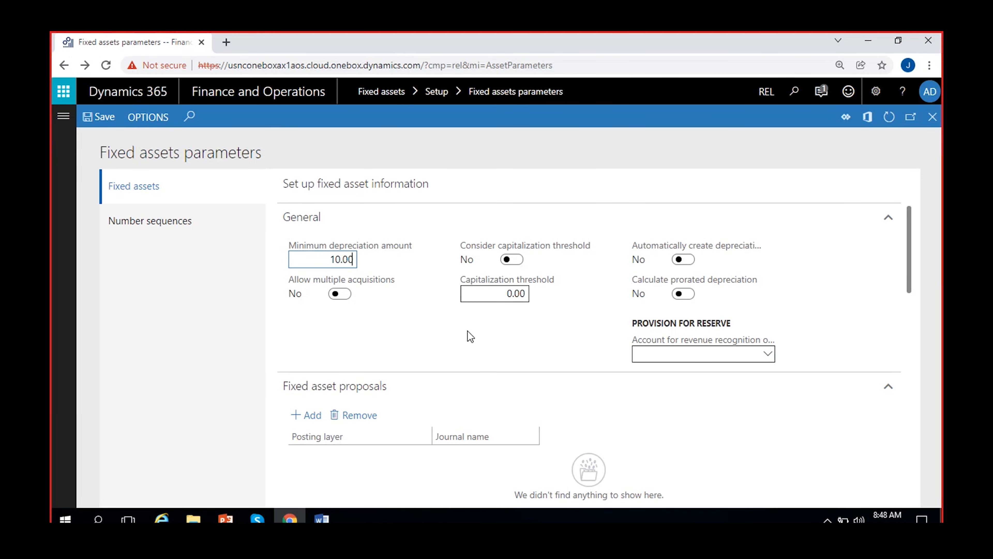
scroll(468, 337, "down", 5)
left_click(388, 376)
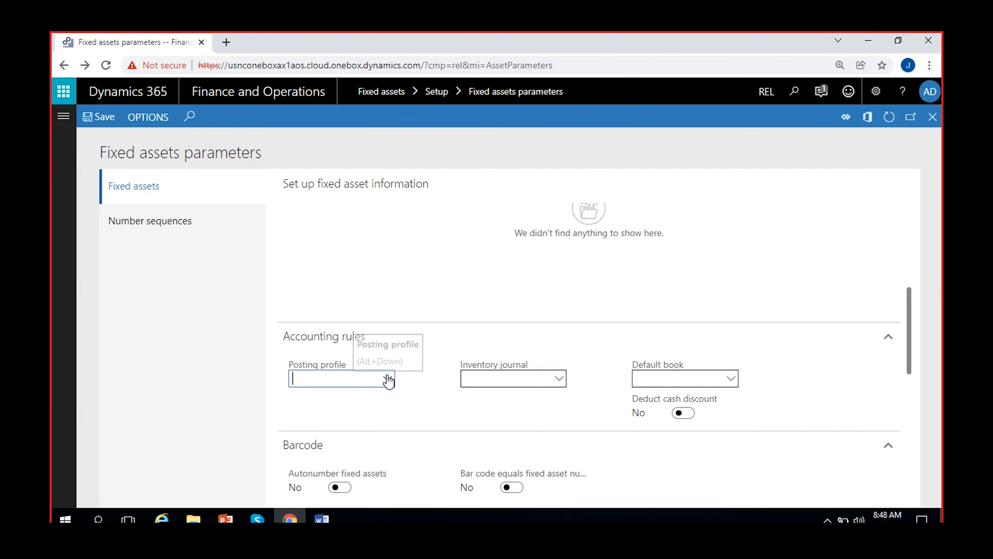
left_click(364, 251)
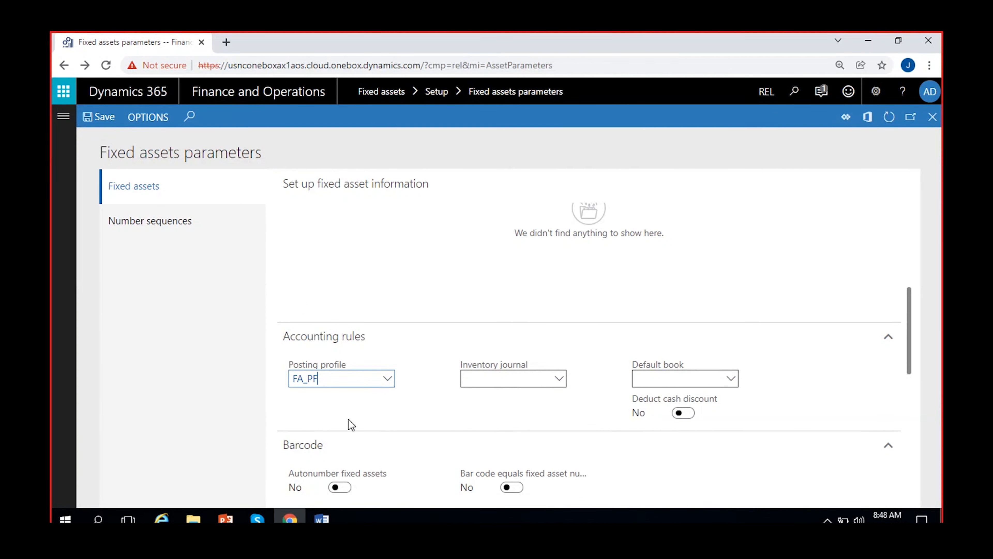
left_click(333, 405)
left_click(105, 119)
left_click(933, 118)
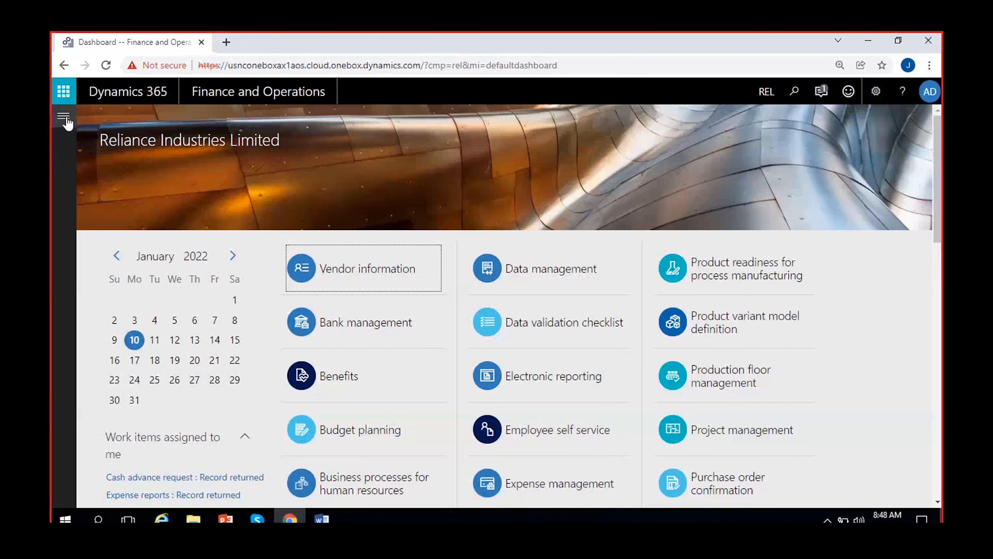
- Open the valuations of the Benz truck from the list of fixed assets
left_click(64, 117)
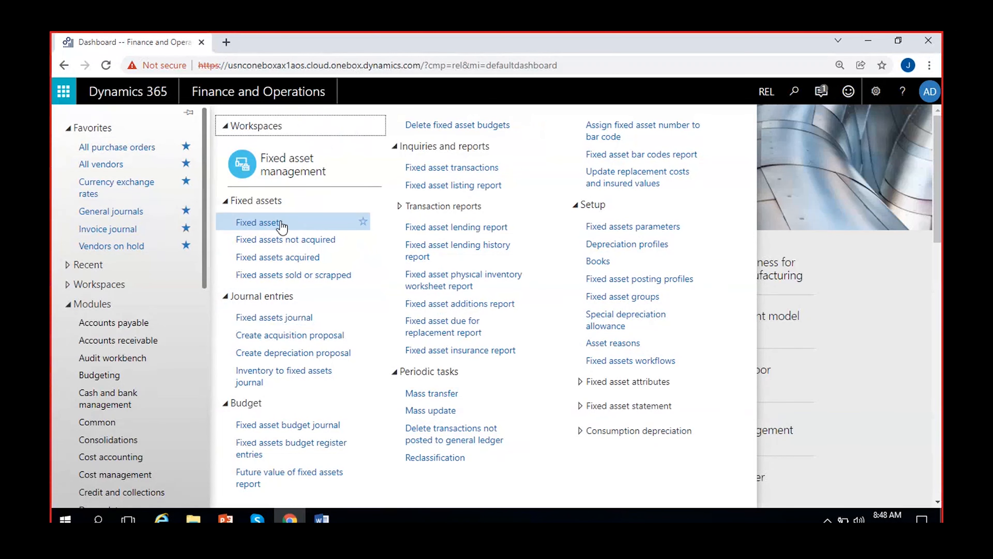
left_click(272, 226)
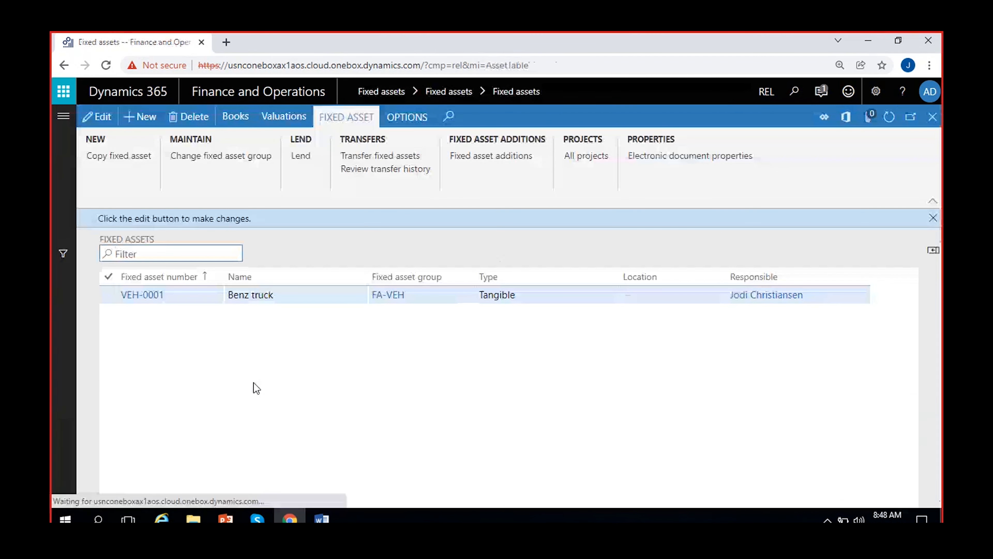
left_click(933, 218)
left_click(299, 276)
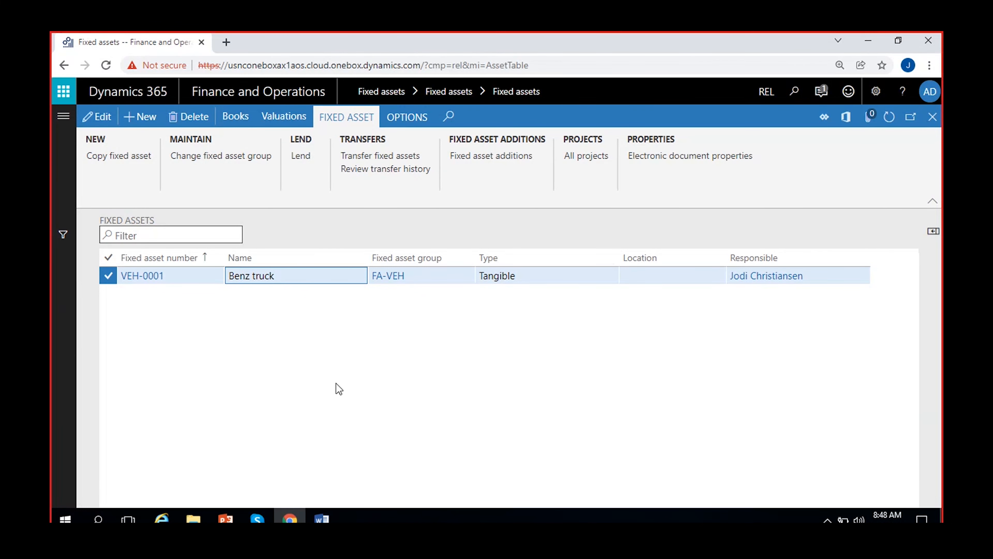
left_click(283, 122)
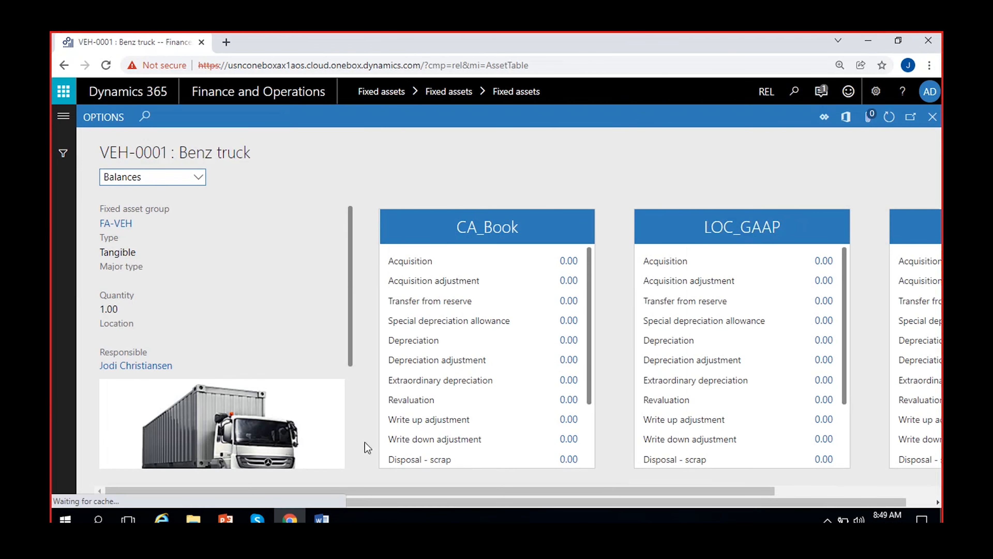
- Examine the Benz truck's balances by transaction type, down to net book value, for CA_Book, LOC_GAAP and TA_Book
scroll(258, 305, "right", 5)
scroll(267, 340, "left", 5)
left_click_drag(351, 304, 354, 272)
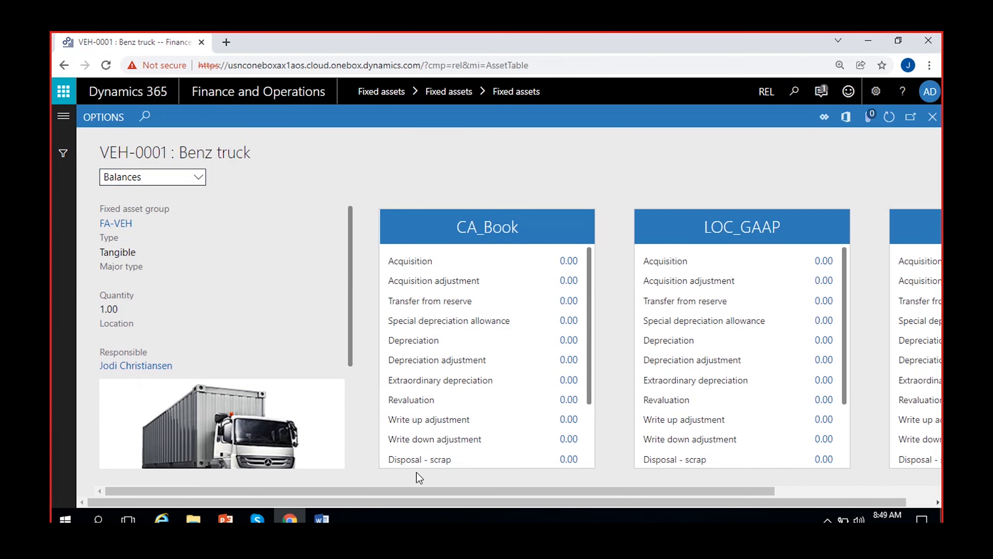
left_click_drag(432, 491, 619, 494)
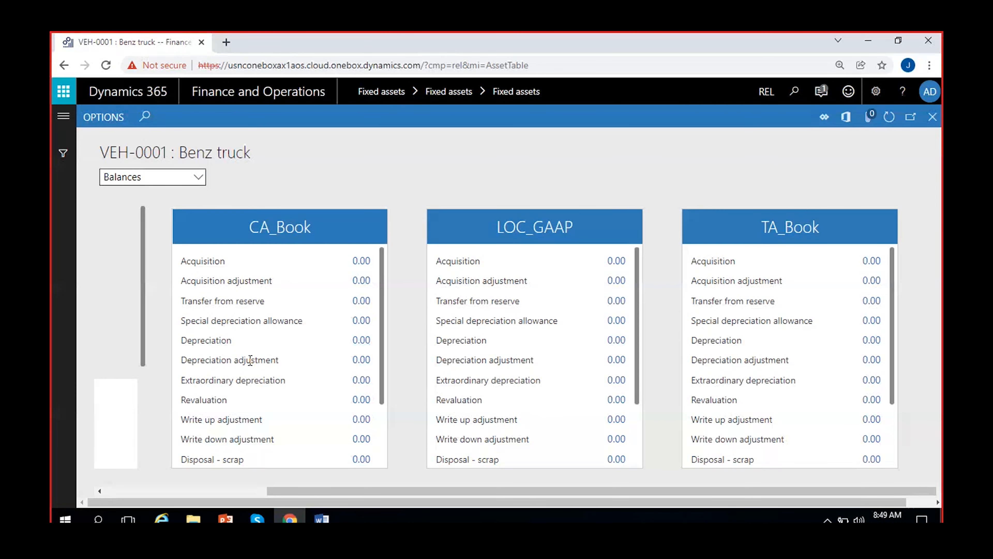
scroll(250, 359, "down", 2)
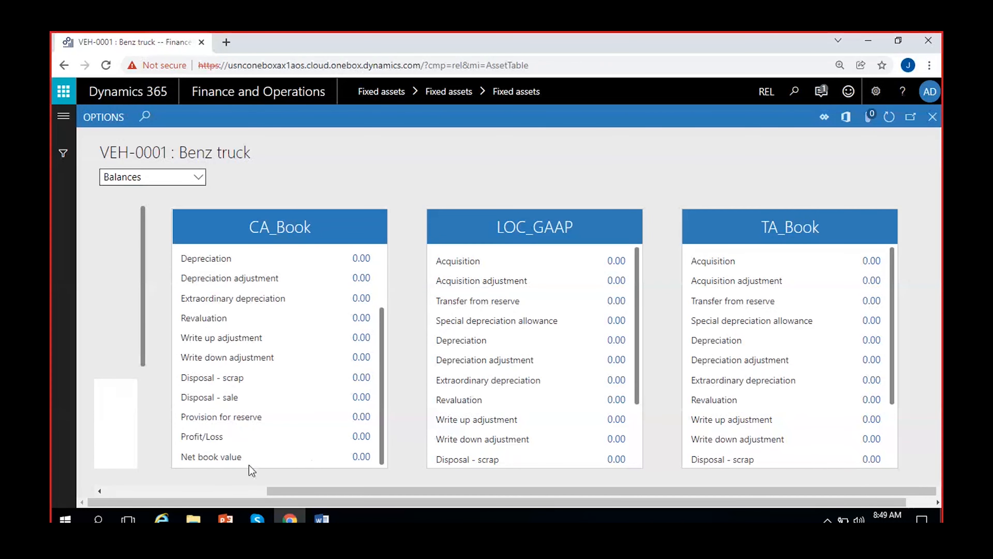
left_click_drag(249, 465, 144, 460)
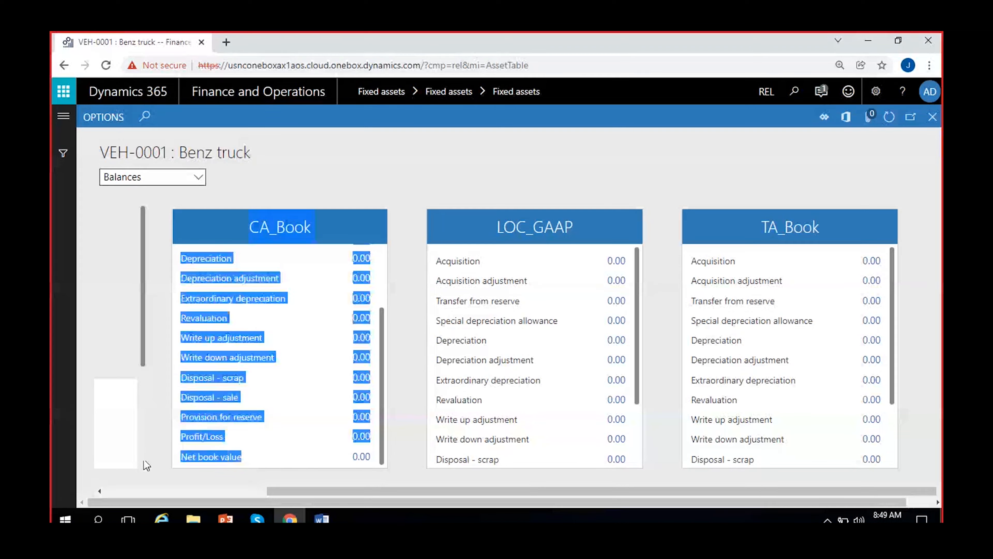
left_click(359, 472)
scroll(313, 463, "left", 3)
scroll(312, 399, "right", 3)
scroll(385, 358, "up", 2)
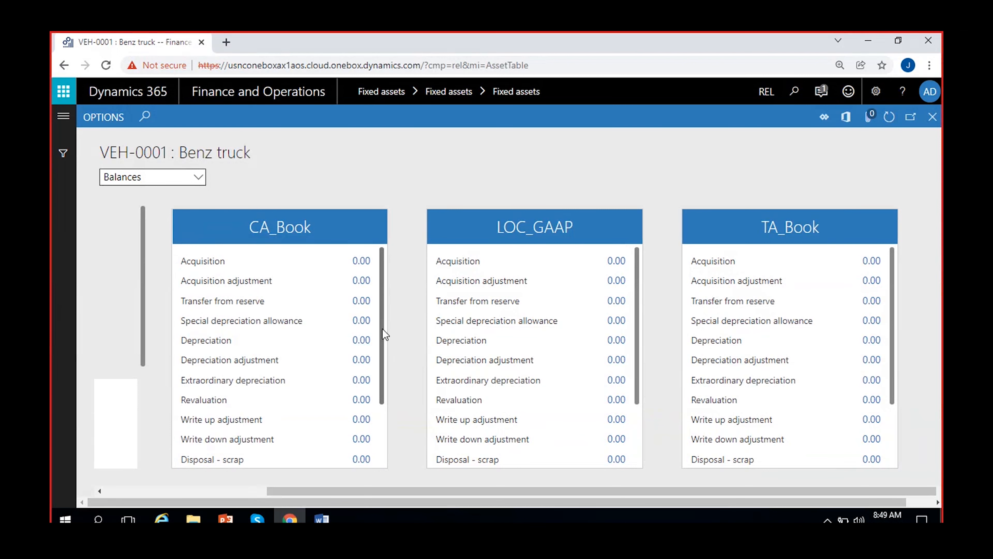
scroll(385, 334, "down", 2)
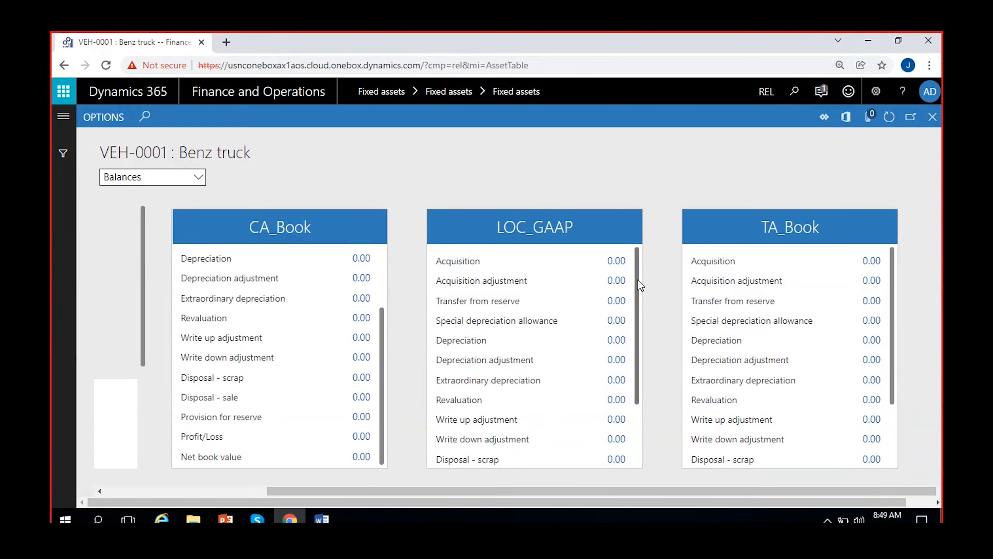
scroll(640, 284, "down", 2)
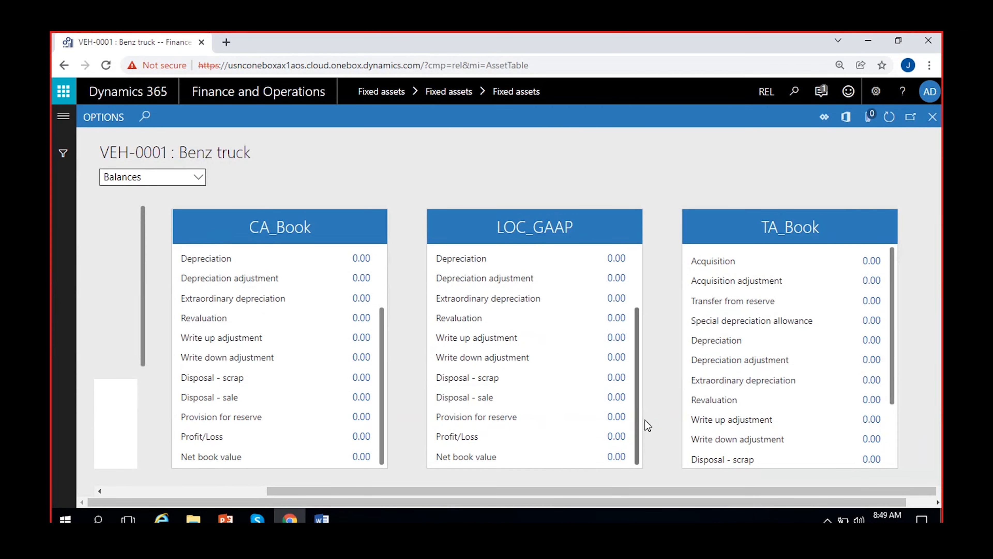
scroll(898, 274, "down", 2)
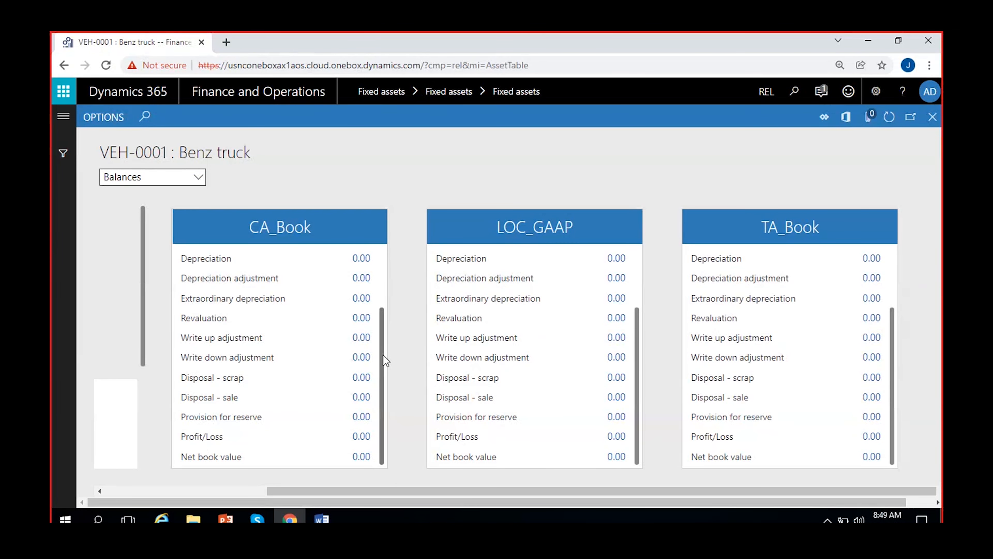
- Switch the Benz truck's valuations to the Profile view and examine the CA_Book depreciation schedule and its opening net book value
scroll(385, 360, "up", 2)
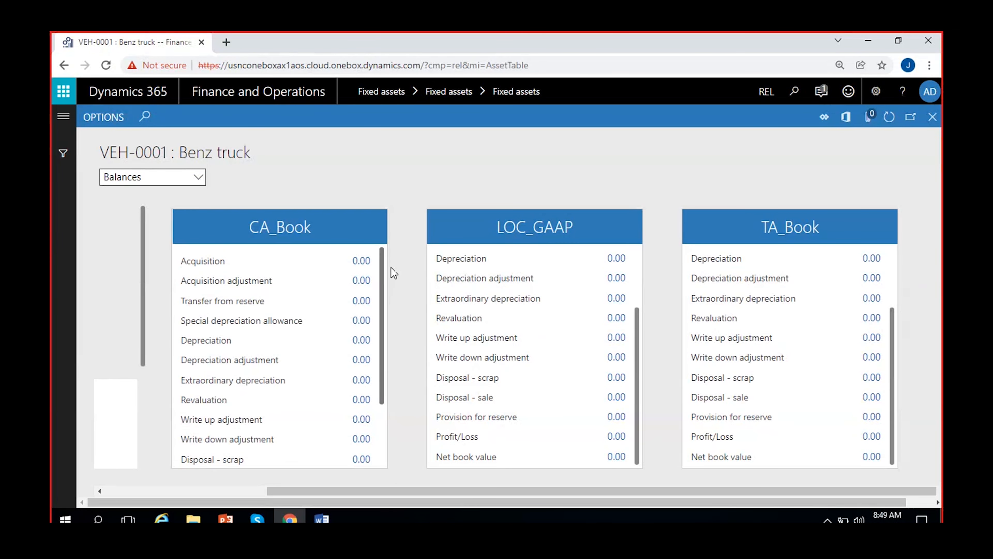
left_click(201, 181)
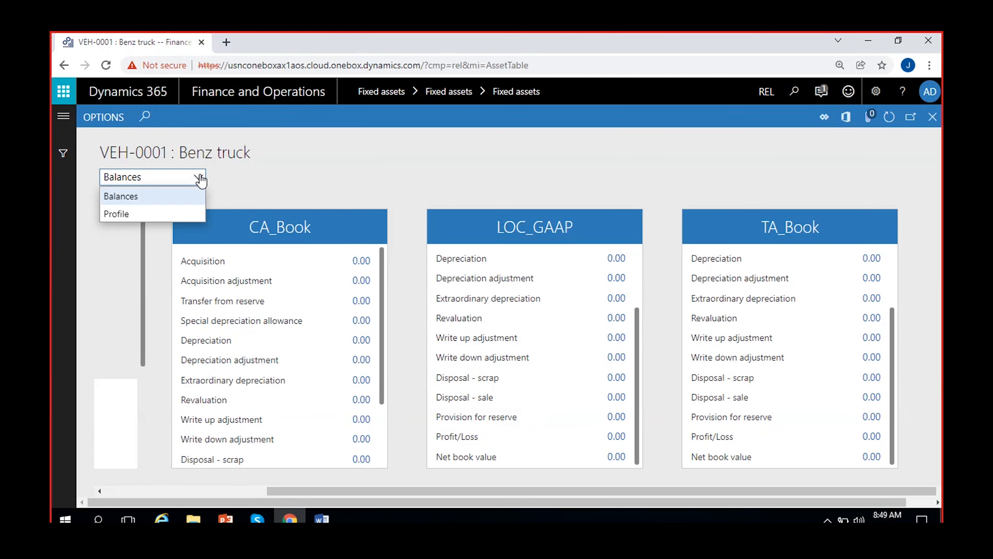
left_click(139, 215)
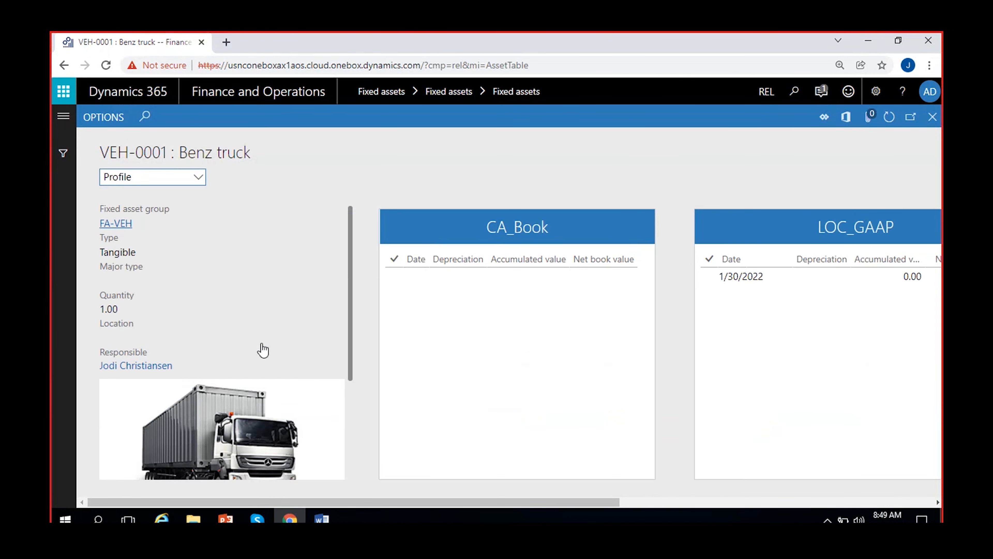
left_click_drag(499, 502, 582, 503)
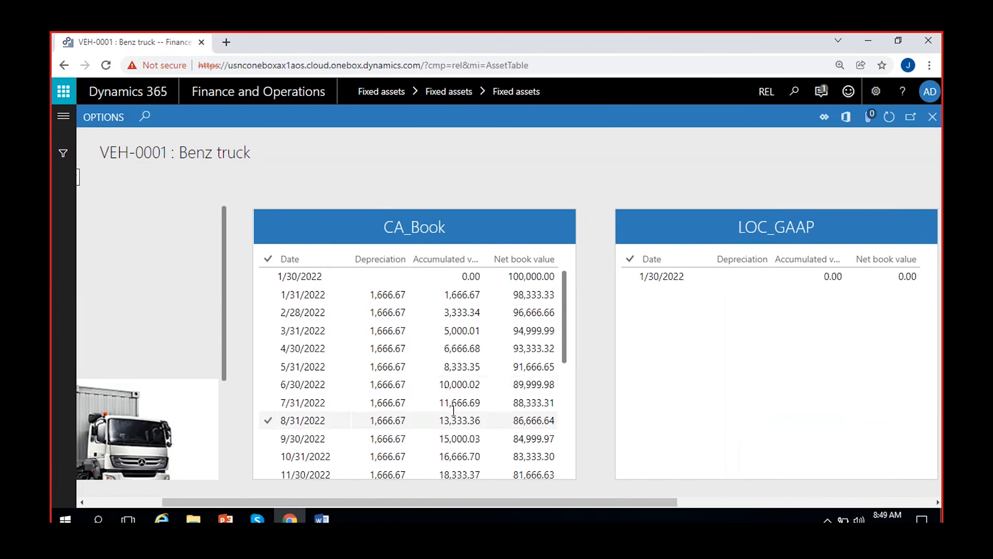
left_click(510, 274)
left_click(511, 274)
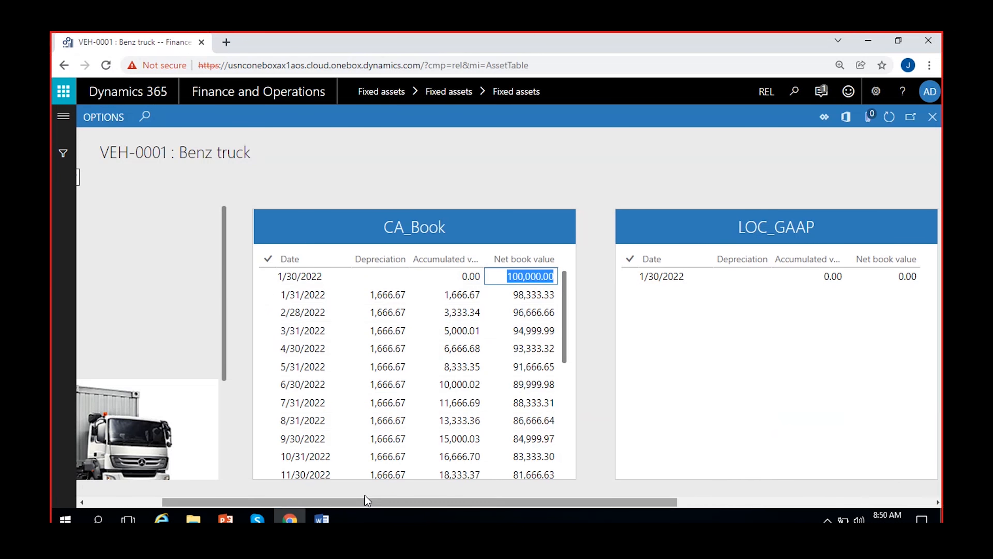
- Open the Windows Calculator and divide 100000 by 5 and then by 12 to get the monthly straight-line depreciation
left_click(98, 519)
type("cal")
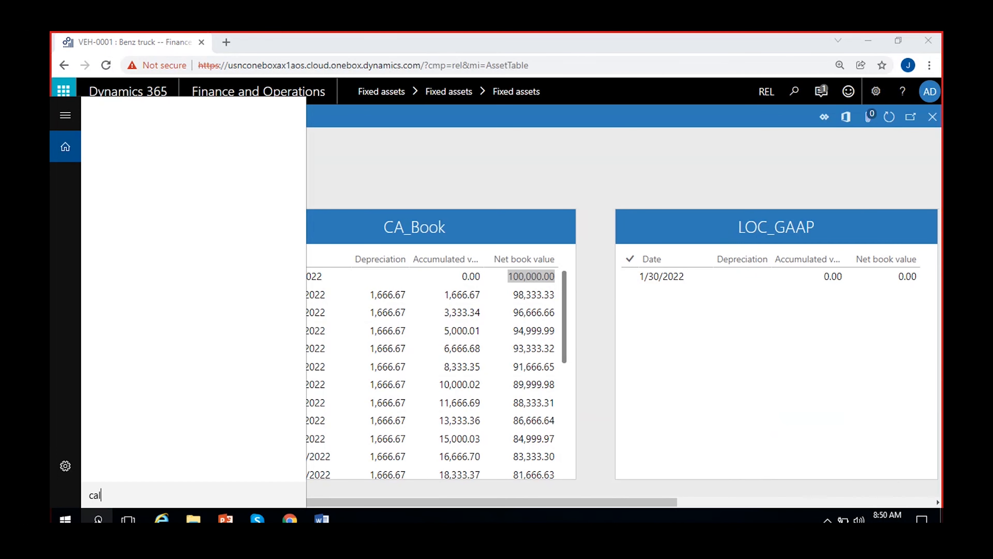
left_click(146, 149)
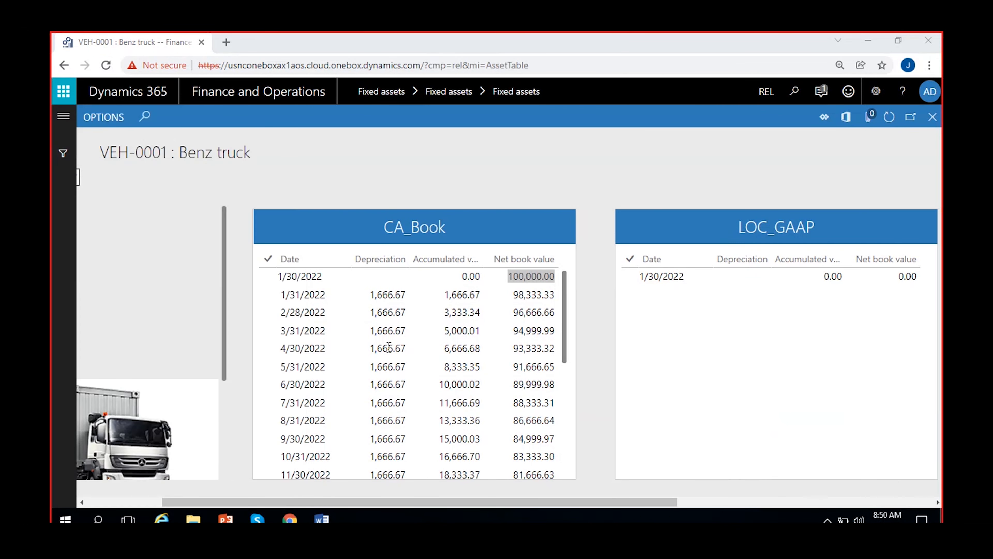
type("10000")
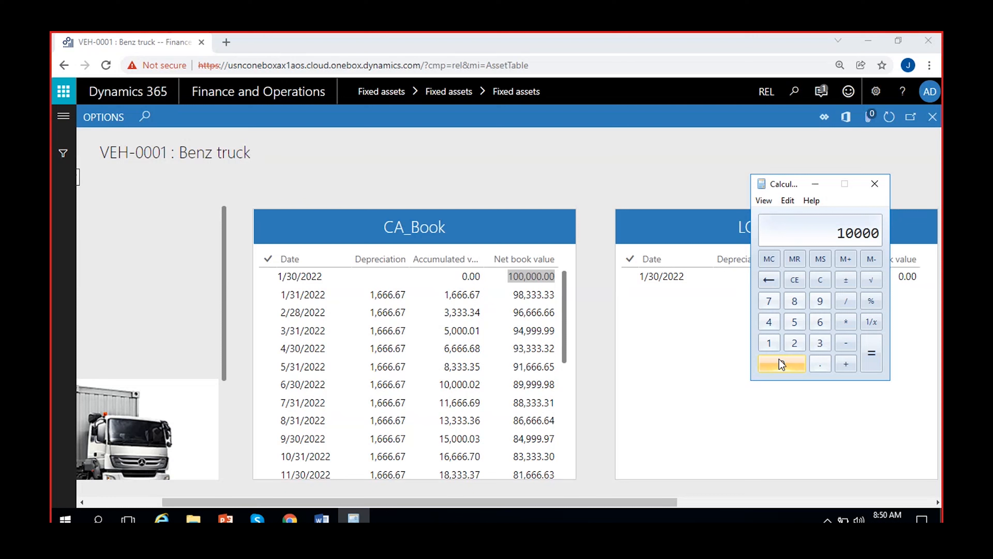
left_click(780, 362)
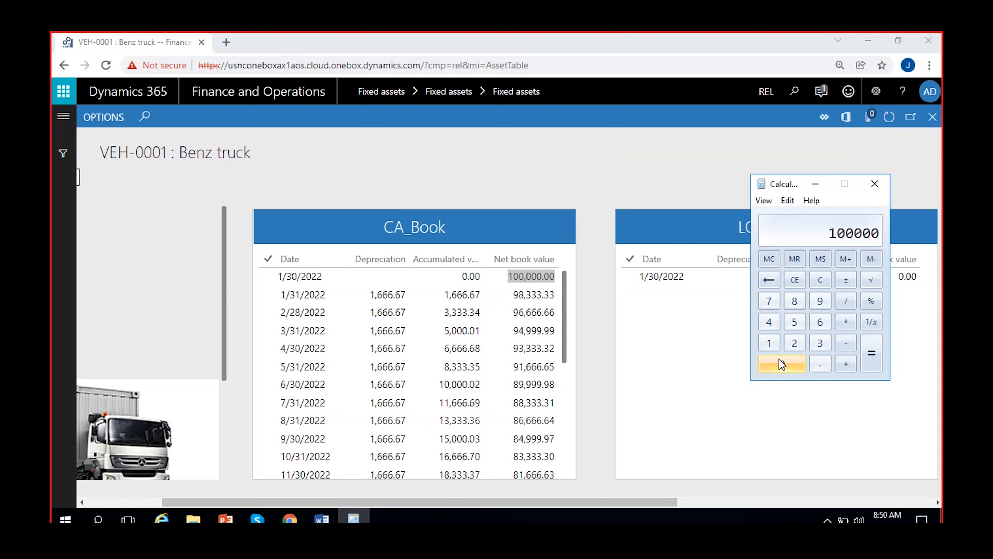
left_click(846, 298)
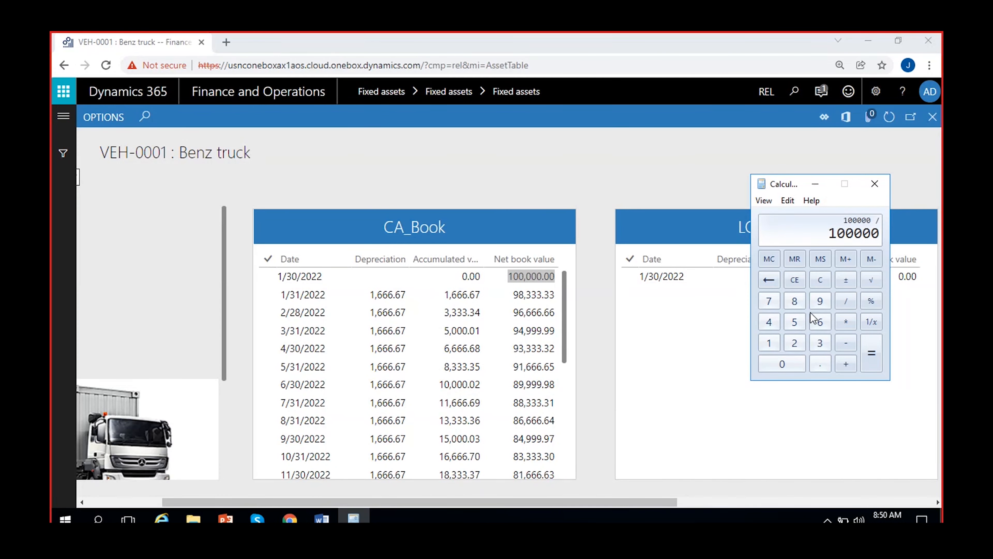
left_click(798, 320)
left_click(869, 360)
left_click(846, 299)
left_click(767, 343)
left_click(871, 356)
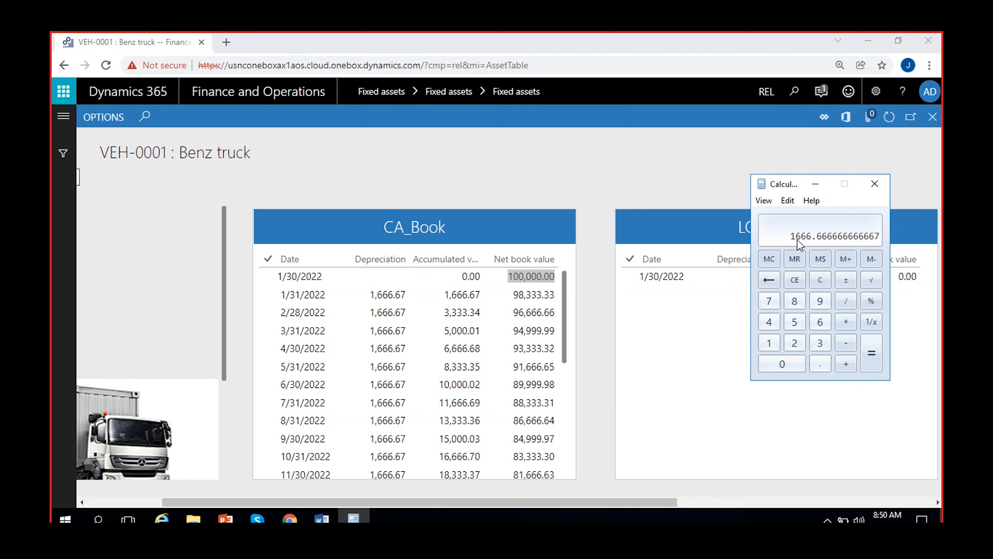
- Compare the calculated amount with the CA_Book depreciation for 1/31/2022, check the LOC_GAAP and TA_Book profiles, and close the valuations
left_click(368, 293)
left_click_drag(368, 294, 412, 315)
left_click(353, 518)
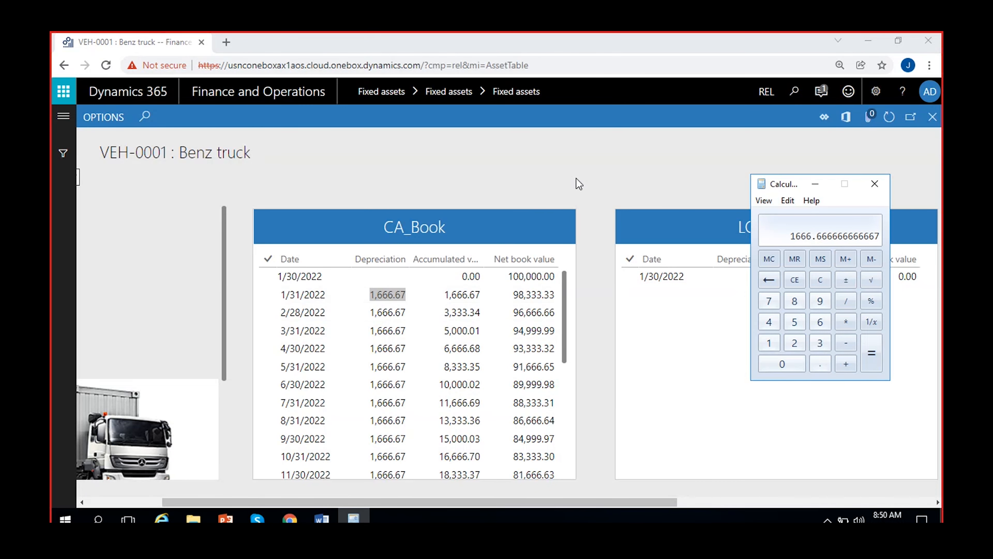
left_click(551, 164)
left_click_drag(565, 502, 841, 502)
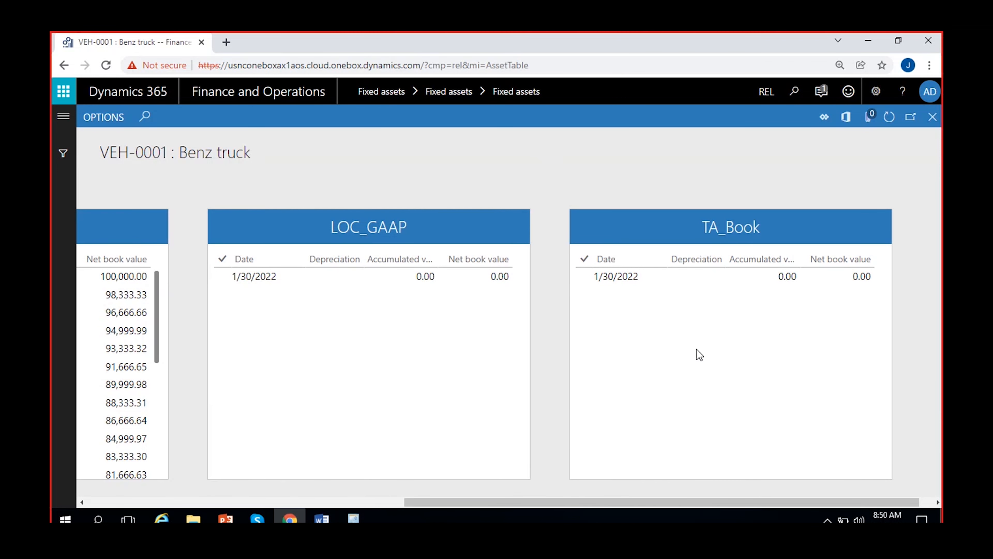
left_click(933, 116)
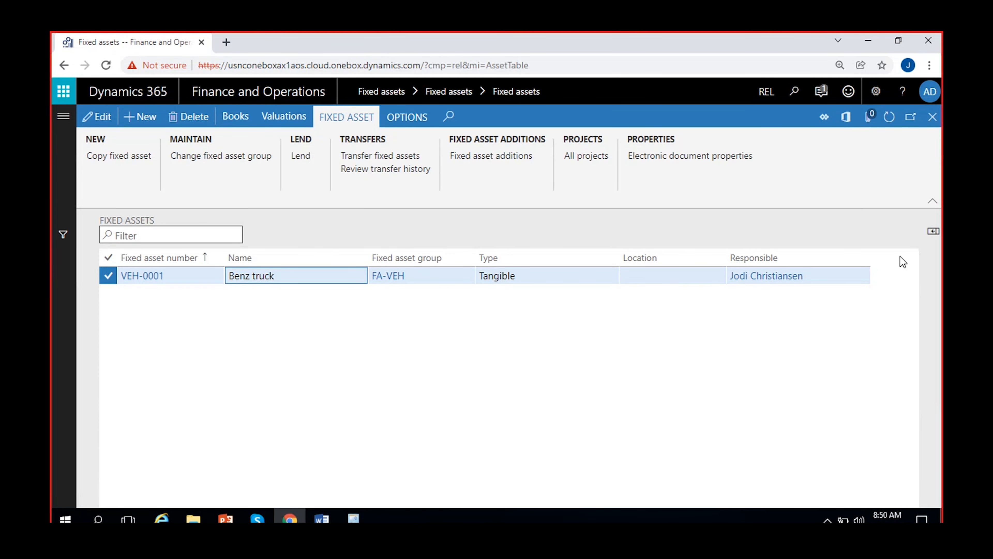
- Set the acquisition price of the Benz truck's TA_Book record to 100,000.00, save it, and close the books
left_click(233, 120)
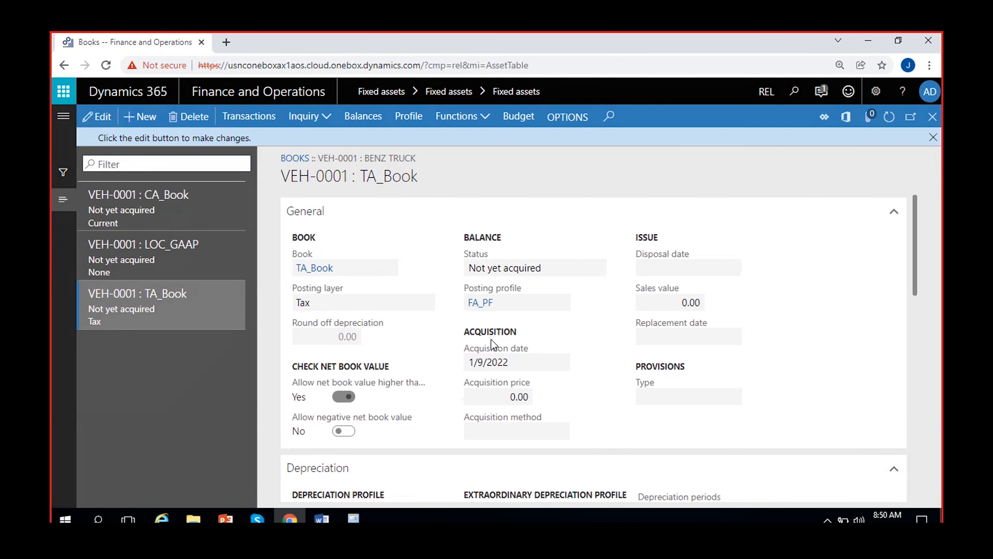
key("F2")
left_click(498, 378)
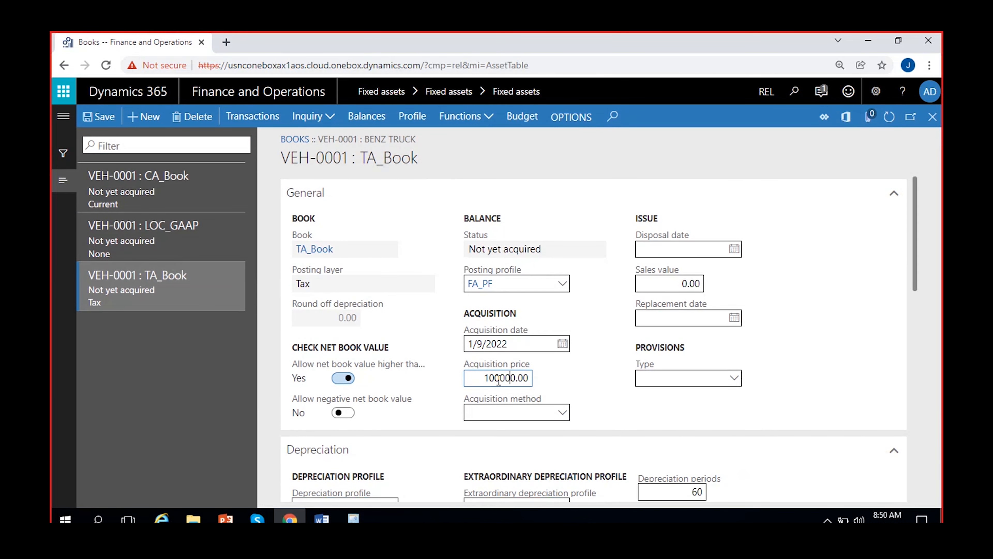
left_click(570, 369)
left_click(106, 118)
left_click(548, 388)
left_click(933, 116)
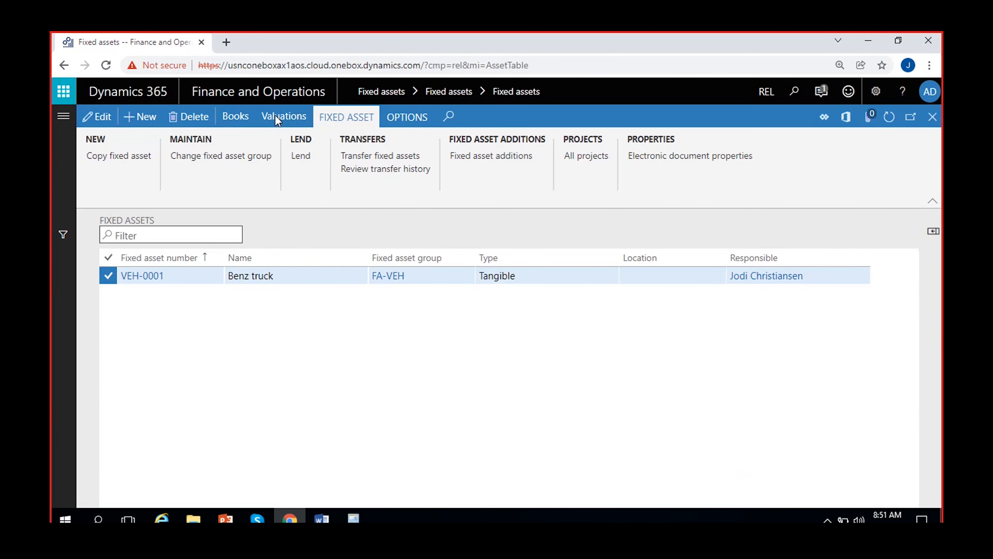
- Reopen the truck's valuations in the Profile view, compare the first-month depreciation of TA_Book with CA_Book, and close them
left_click(275, 115)
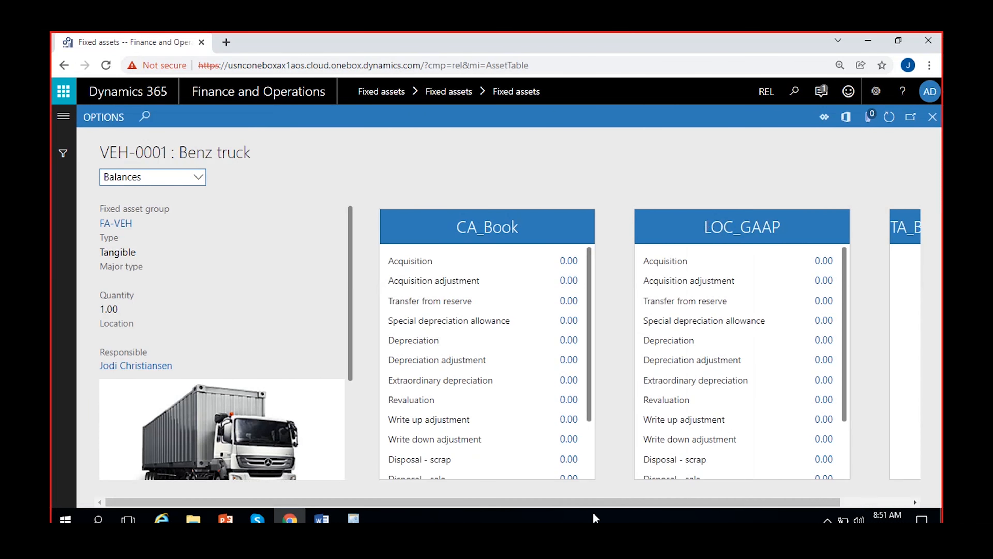
left_click(179, 172)
left_click(148, 213)
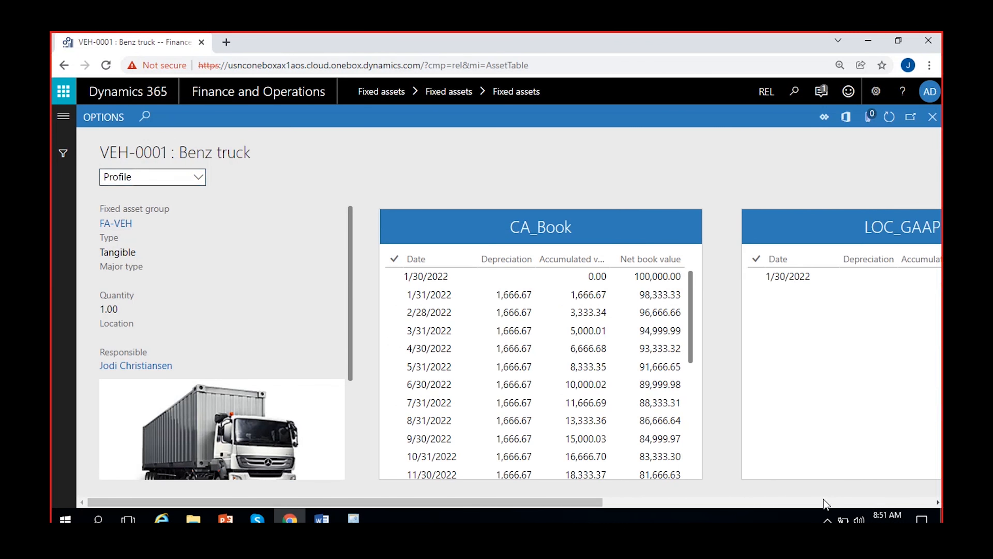
left_click_drag(579, 503, 891, 508)
left_click_drag(770, 504, 808, 505)
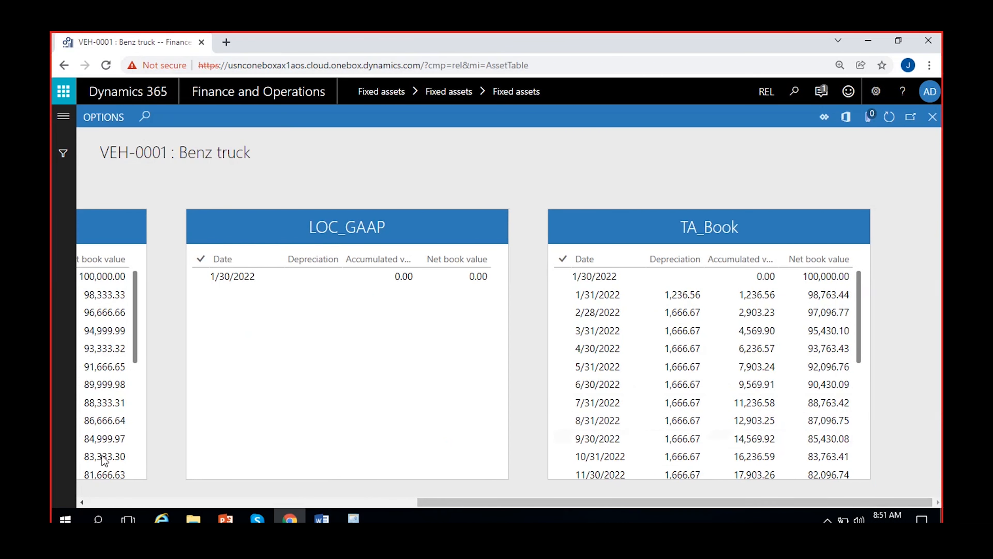
left_click(677, 287)
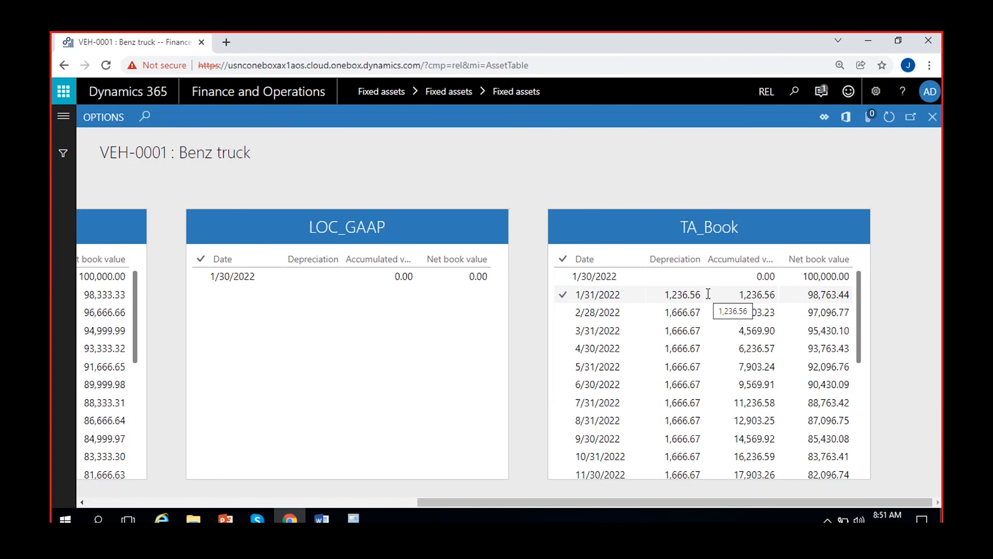
left_click_drag(476, 505, 157, 503)
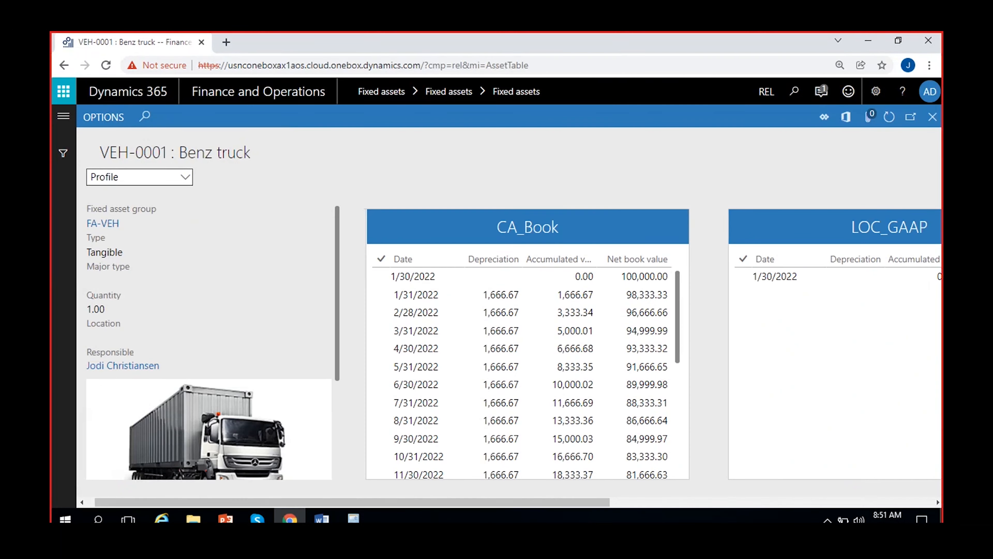
left_click(933, 117)
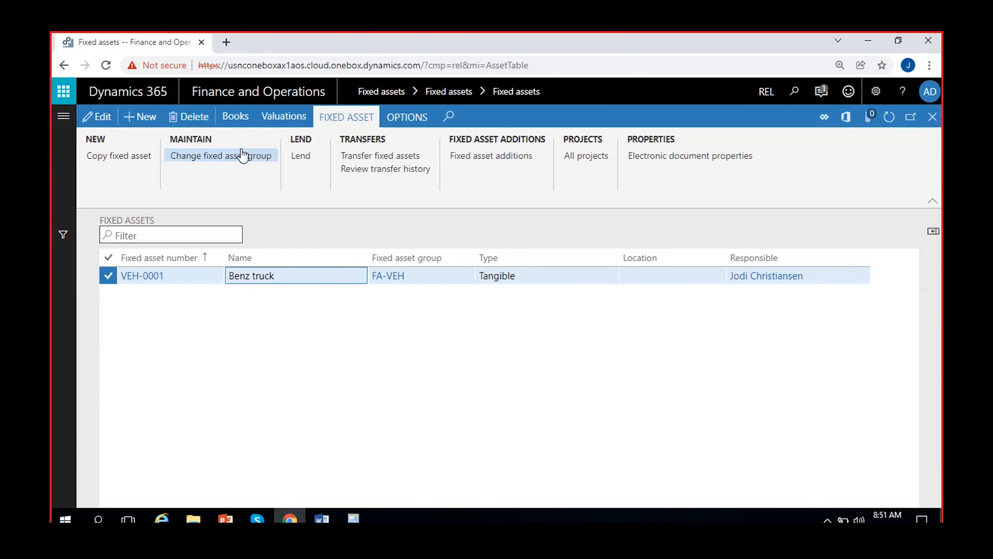
- Set the acquisition date of the TA_Book record to 1/1/2022, check its depreciation settings, and close the books
left_click(244, 119)
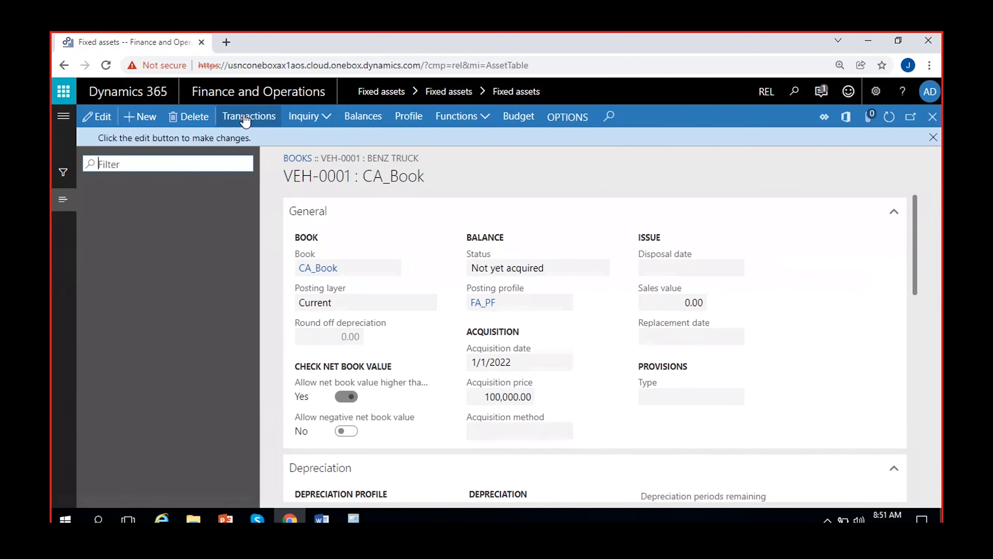
left_click(94, 120)
left_click(563, 344)
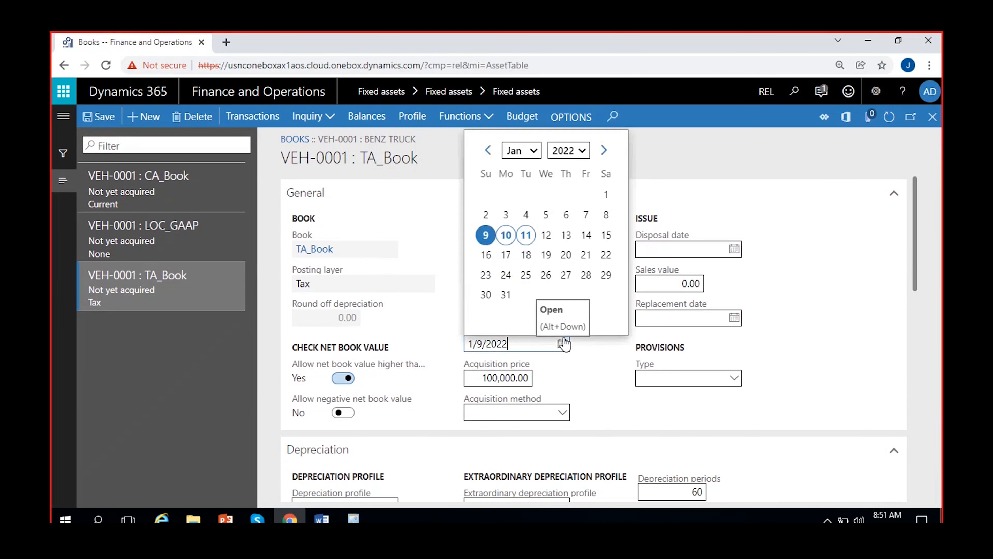
left_click(606, 194)
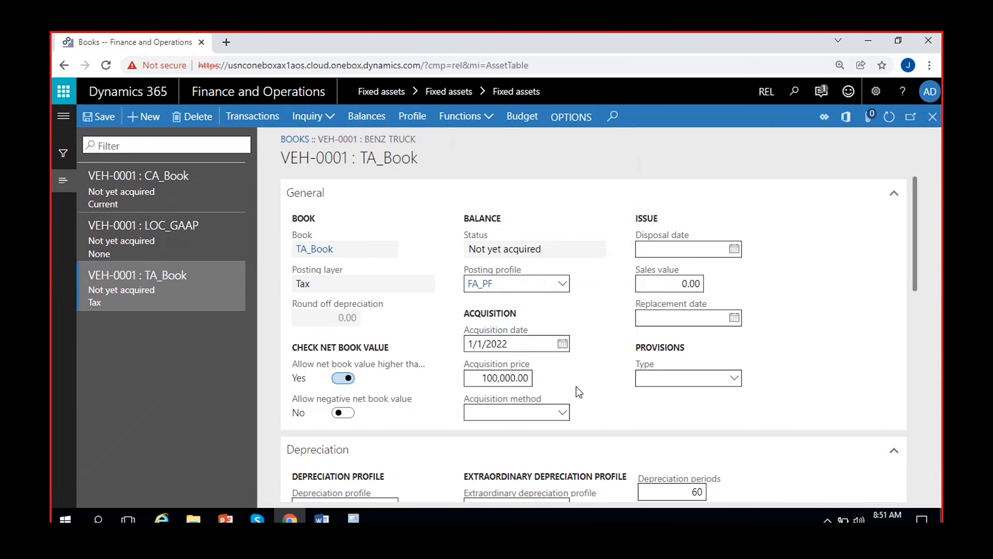
scroll(576, 386, "down", 5)
scroll(576, 387, "up", 5)
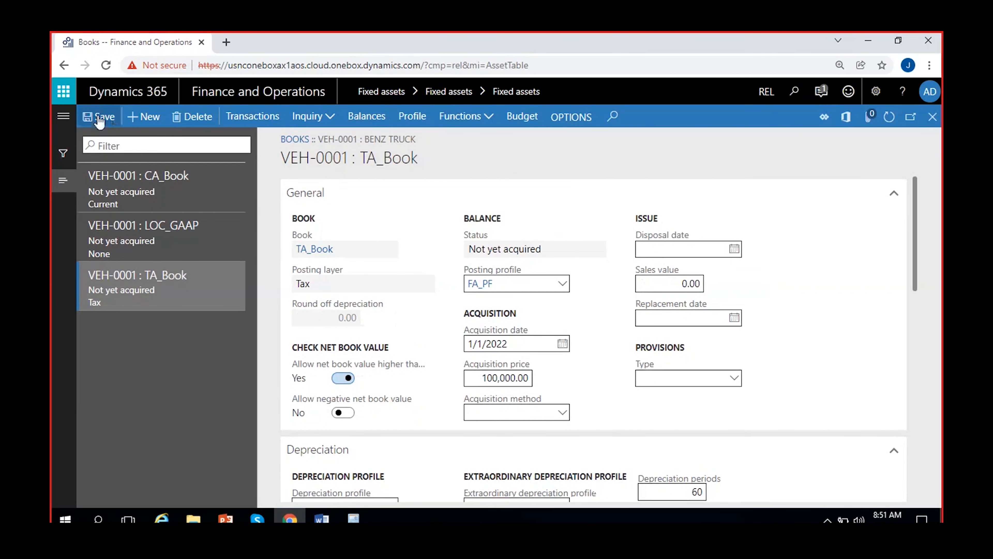
scroll(478, 404, "down", 5)
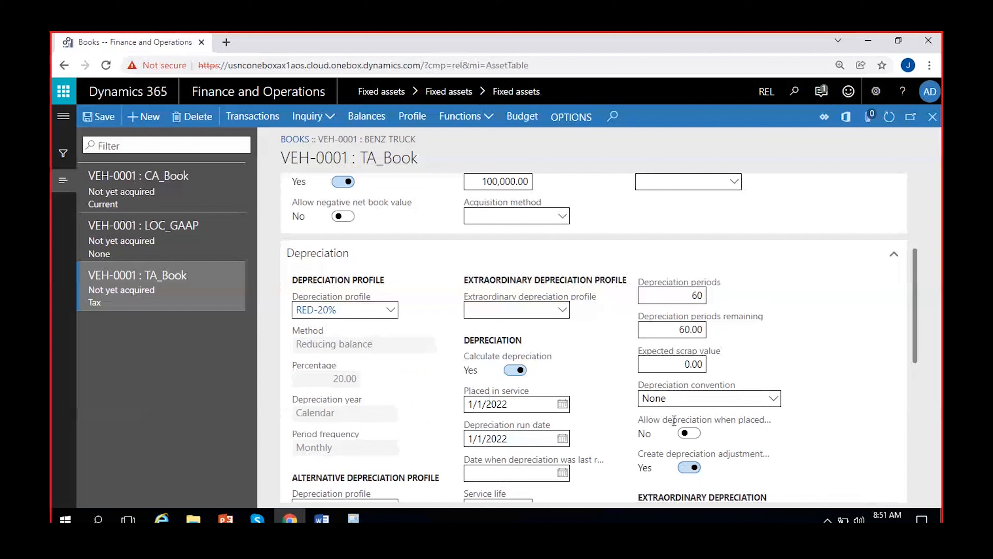
left_click(933, 116)
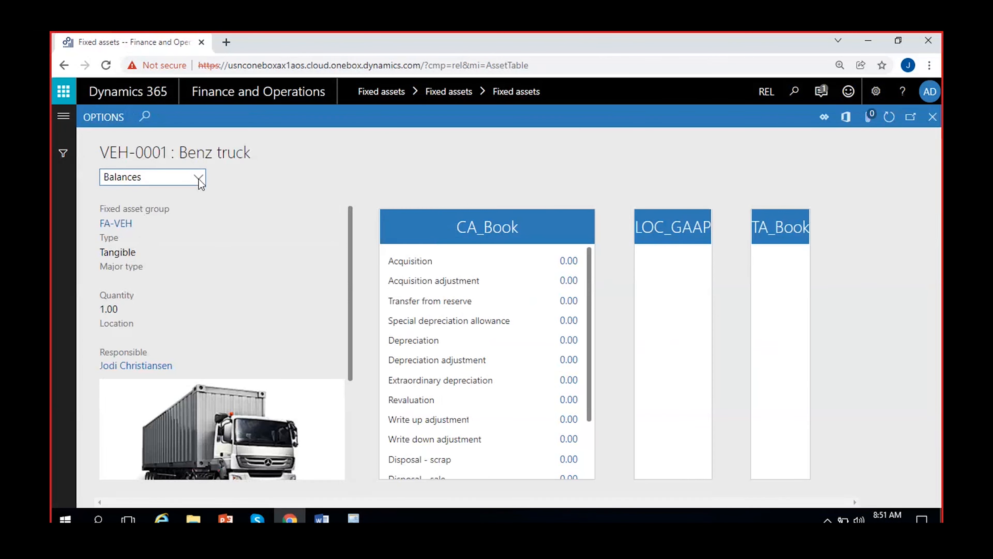
- Show the Profile view of the truck's valuations and examine the TA_Book reducing balance depreciation from 2022 through early 2024
left_click(198, 178)
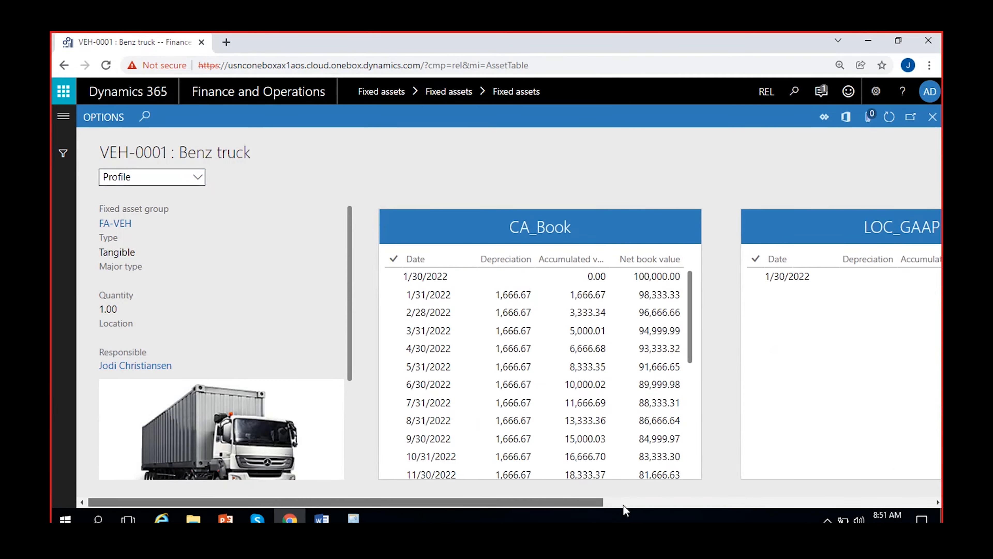
left_click_drag(611, 504, 854, 505)
left_click_drag(718, 505, 814, 504)
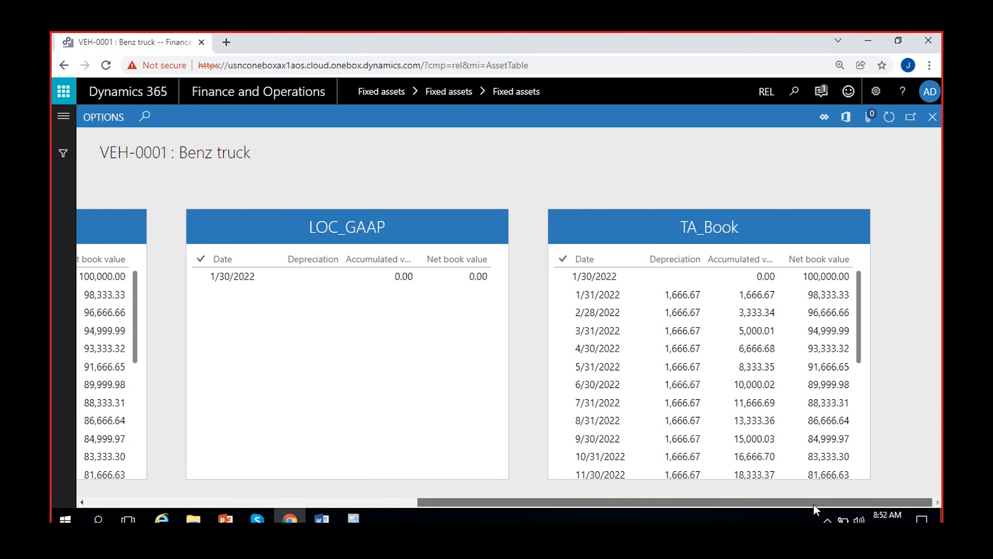
left_click(711, 330)
key("Page_Down")
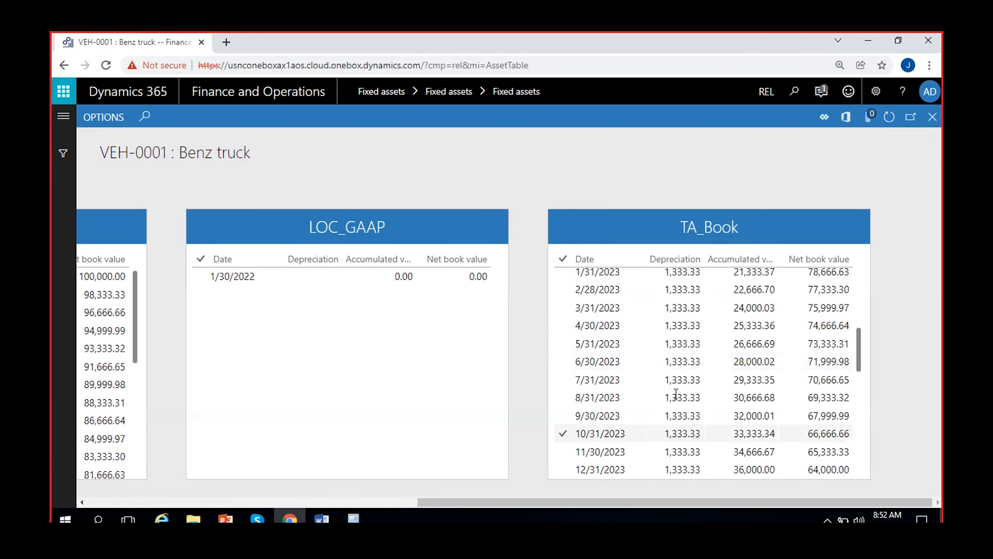
scroll(672, 390, "up", 4)
scroll(669, 418, "down", 3)
scroll(670, 418, "down", 2)
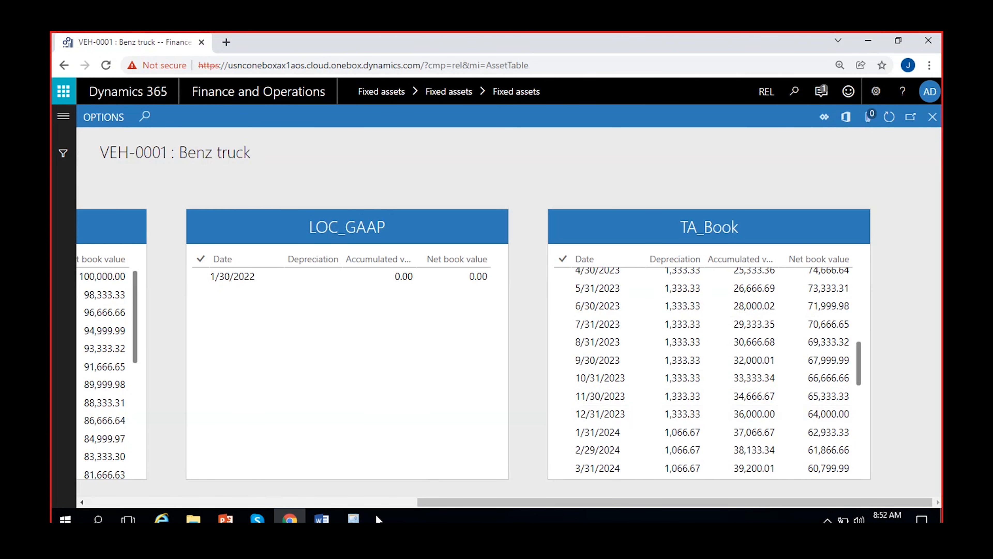
- Open the calculator, compute 100000 multiplied by 20 % and divided by 12 as a depreciation check, and minimise it
left_click(356, 520)
left_click(819, 279)
left_click(769, 342)
left_click(782, 364)
left_click(782, 365)
left_click(782, 366)
left_click(782, 368)
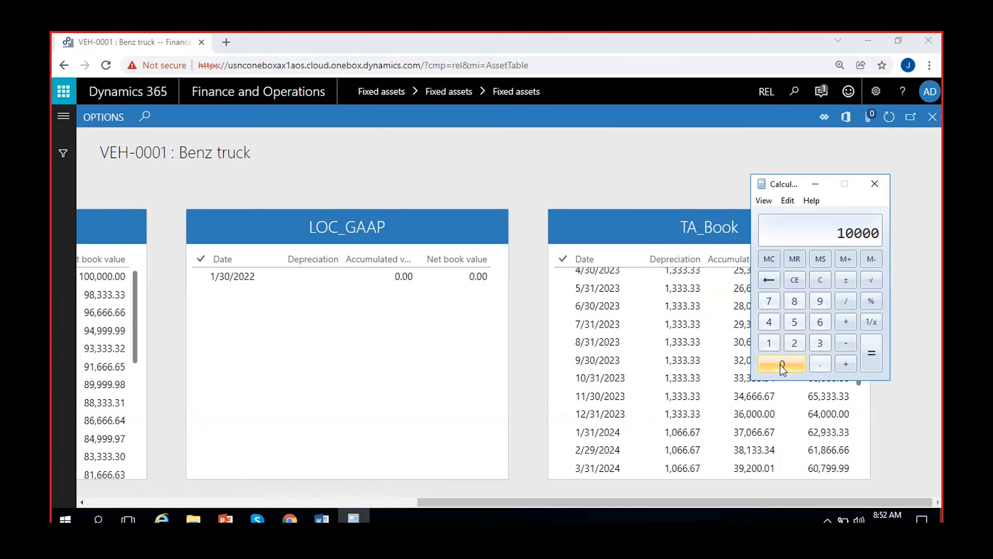
left_click(782, 367)
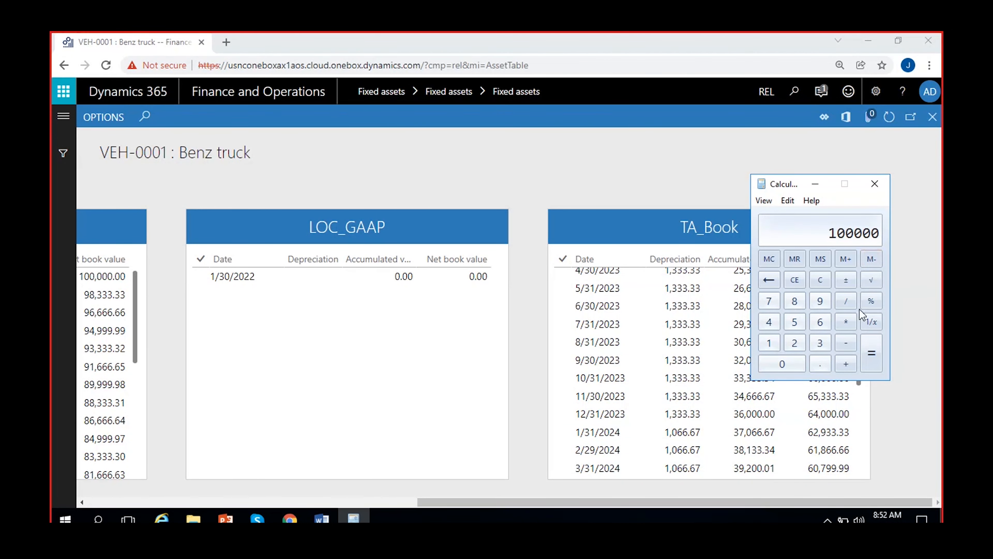
left_click(846, 322)
left_click(797, 343)
left_click(784, 362)
left_click(872, 303)
left_click(846, 302)
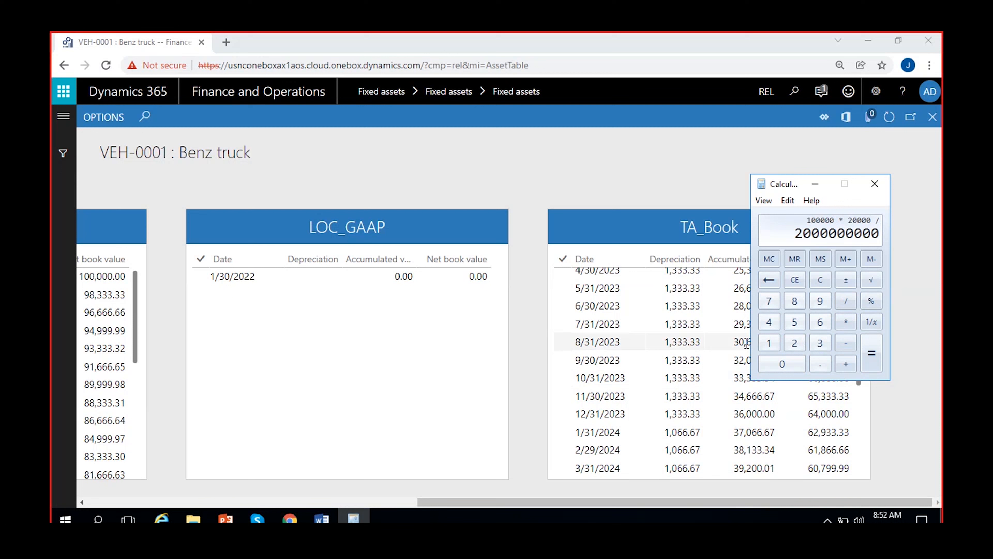
left_click(769, 343)
left_click(794, 342)
left_click(871, 352)
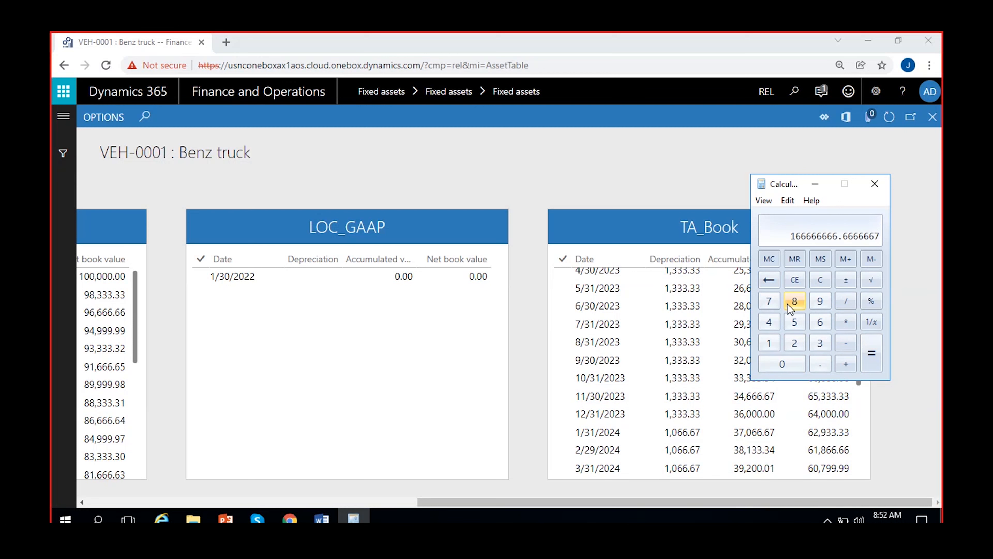
left_click(815, 183)
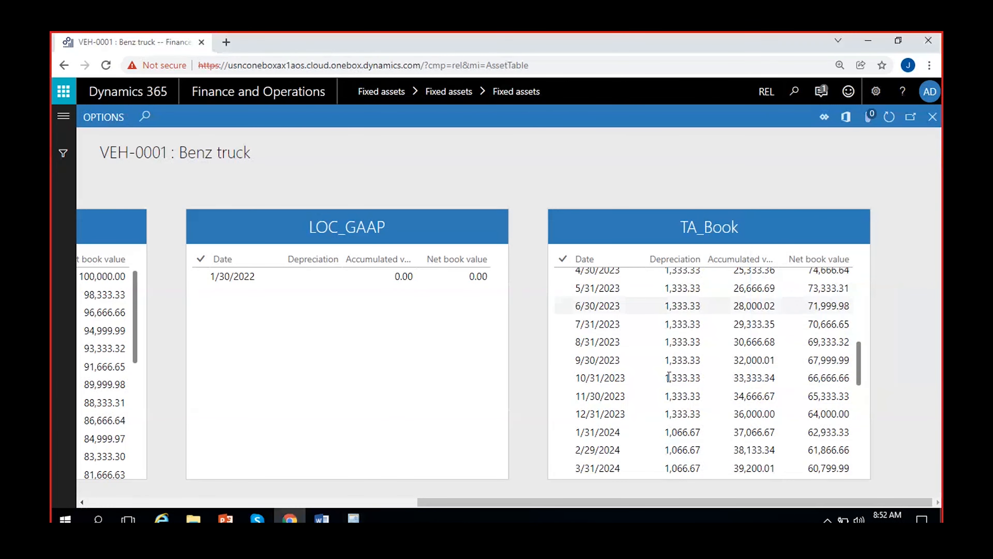
- Examine the monthly depreciation amounts in the TA_Book schedule from January 2022 into 2024
scroll(681, 345, "up", 5)
left_click(667, 293)
key("Down")
key("Down")
key("Down")
key("Down")
key("Down")
key("Down")
key("Down")
key("Down")
key("Down")
key("Down")
key("Down")
key("Down")
key("Down")
key("Down")
key("Down")
key("Down")
key("Down")
left_click(672, 313)
left_click(674, 382)
left_click(673, 331)
left_click(672, 348)
left_click(665, 363)
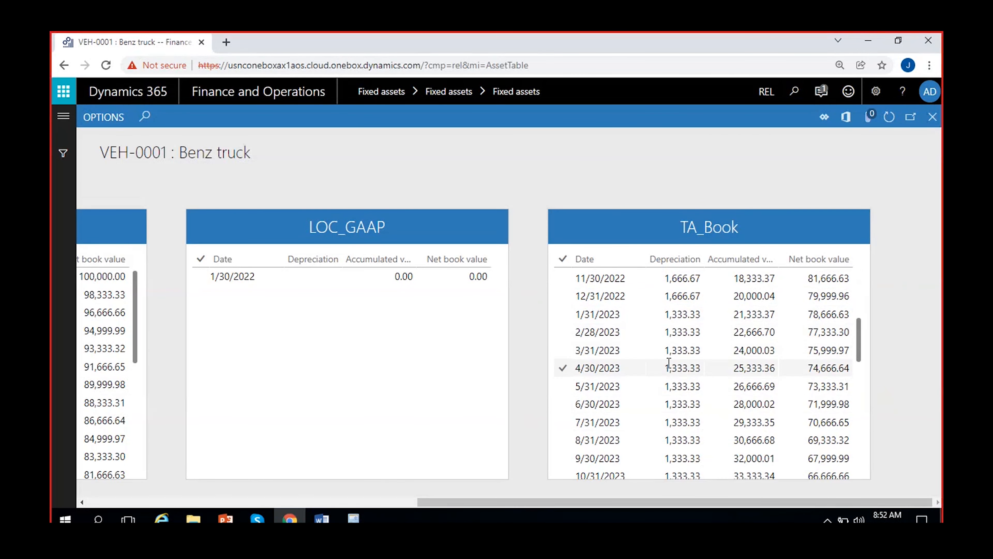
left_click(675, 349)
left_click(690, 334)
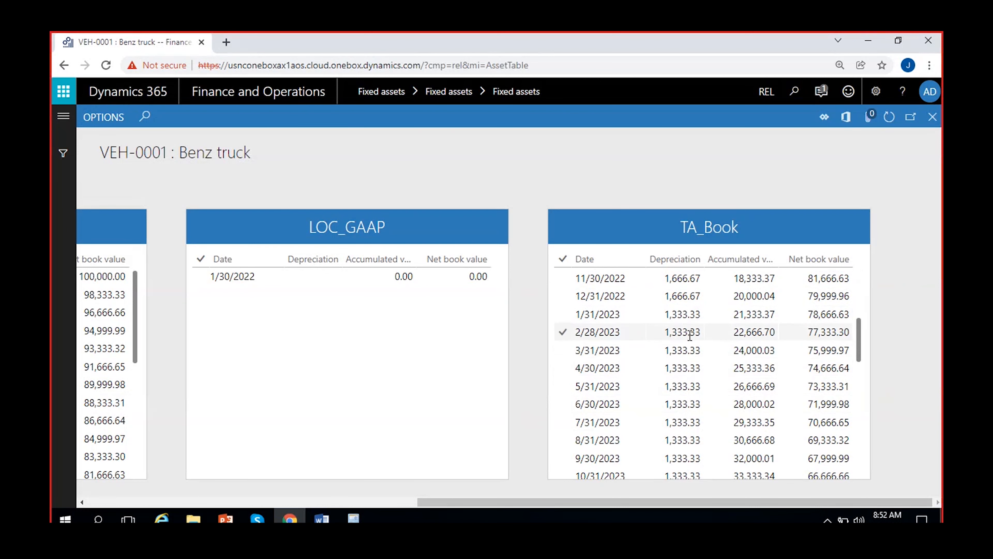
scroll(672, 399, "down", 2)
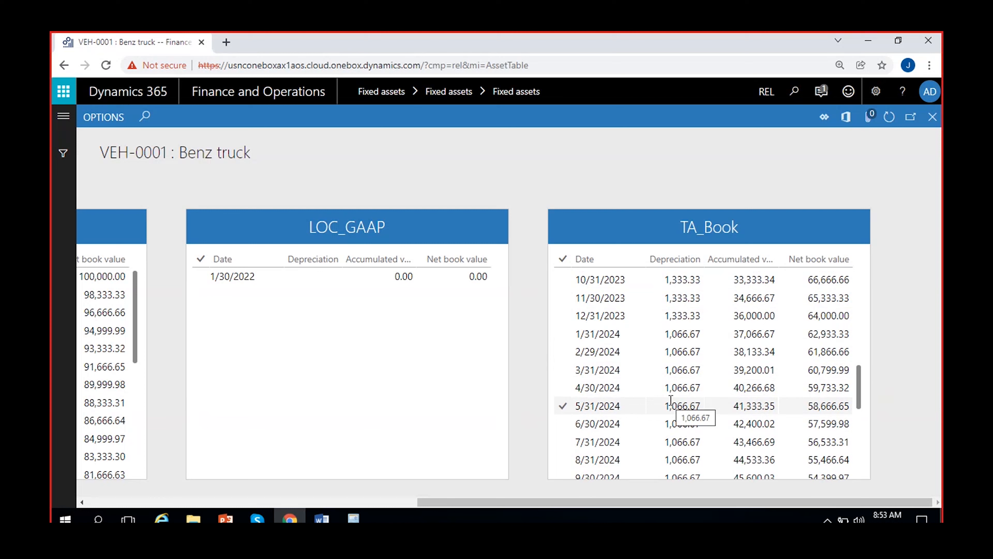
scroll(671, 400, "up", 2)
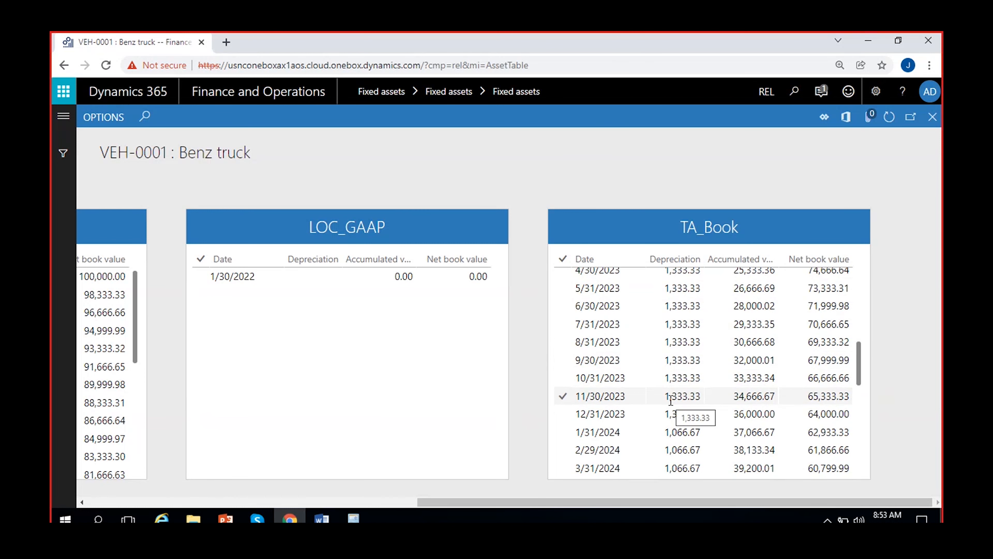
- Compare the TA_Book depreciation for 12/31/2022 with the amount for 1/31/2023 and the following months
scroll(671, 400, "up", 5)
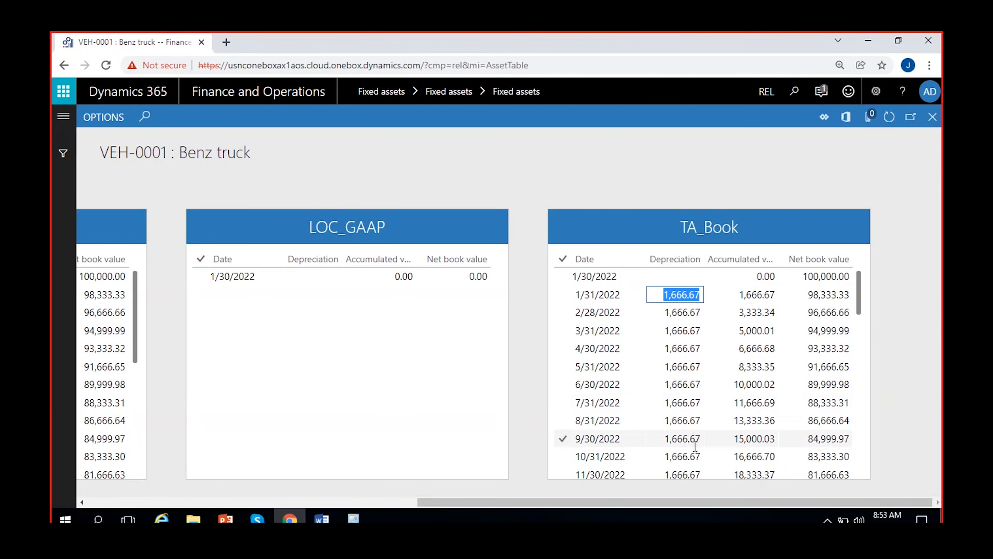
left_click_drag(858, 286, 860, 306)
left_click(680, 413)
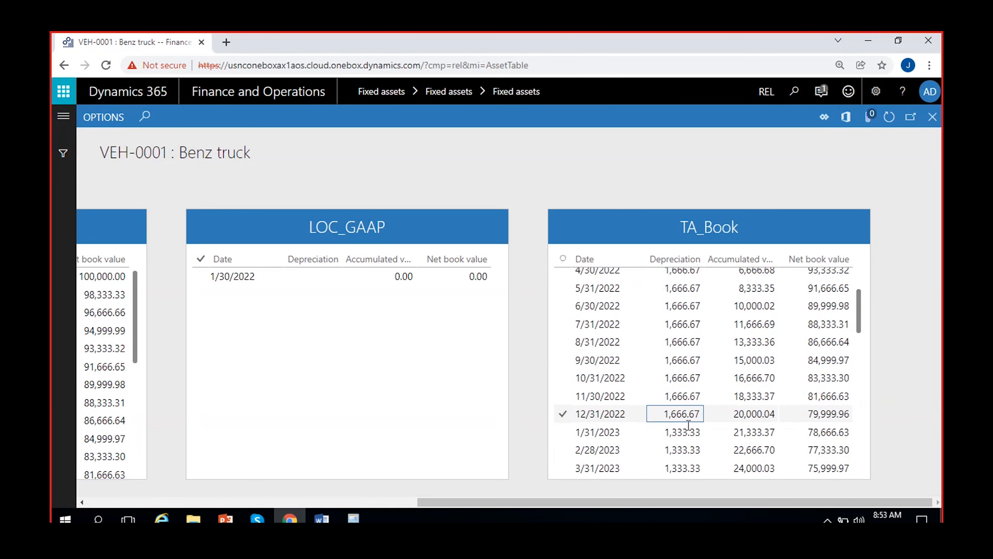
left_click(699, 433)
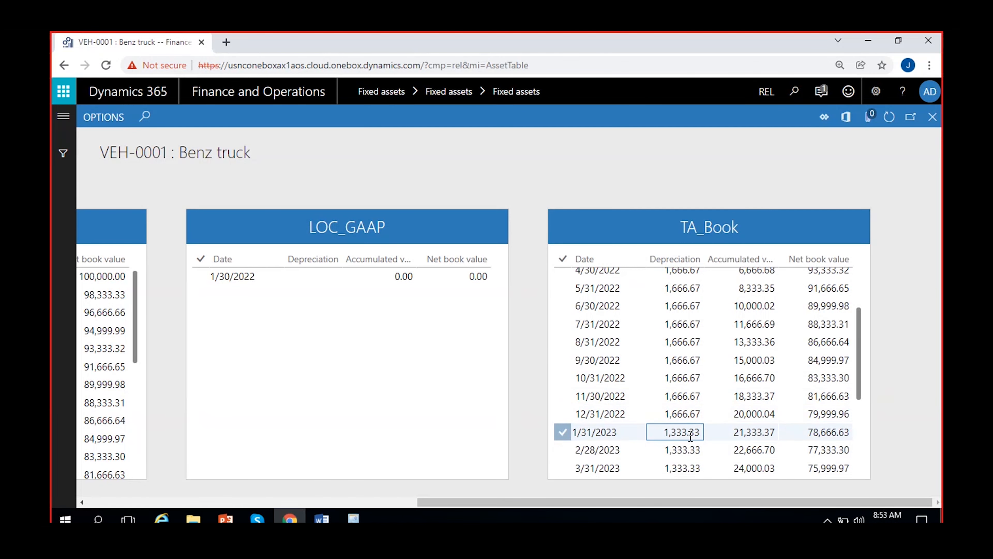
left_click_drag(859, 335, 869, 391)
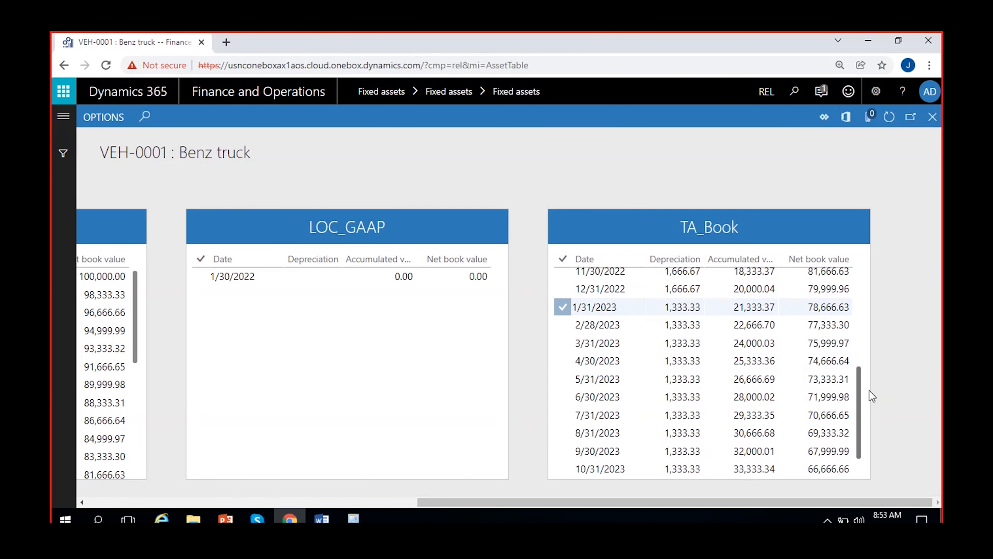
- Examine the CA_Book depreciation schedule from 1/30/2022 through its last period on 12/31/2026
left_click_drag(647, 503, 316, 503)
left_click_drag(695, 287, 695, 405)
scroll(516, 356, "down", 12)
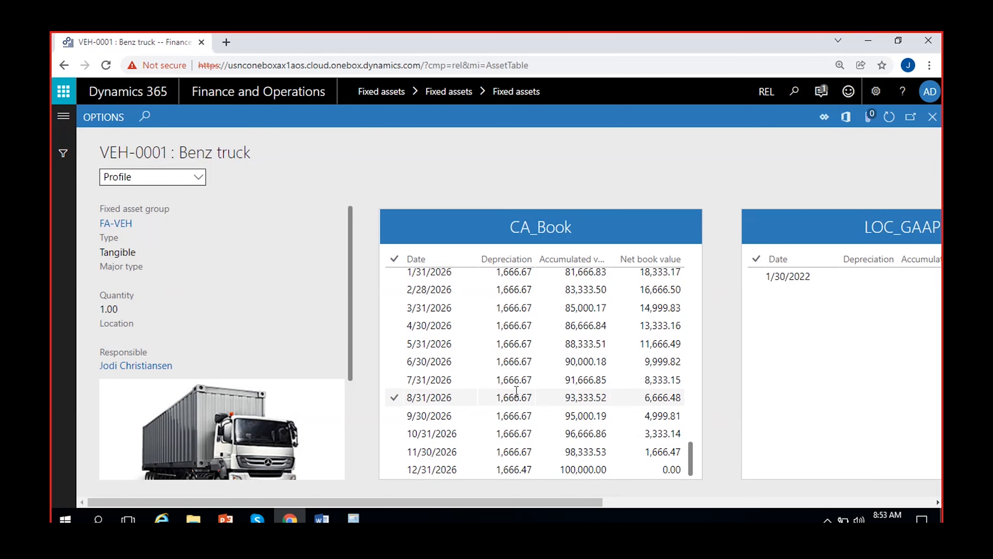
scroll(516, 390, "up", 15)
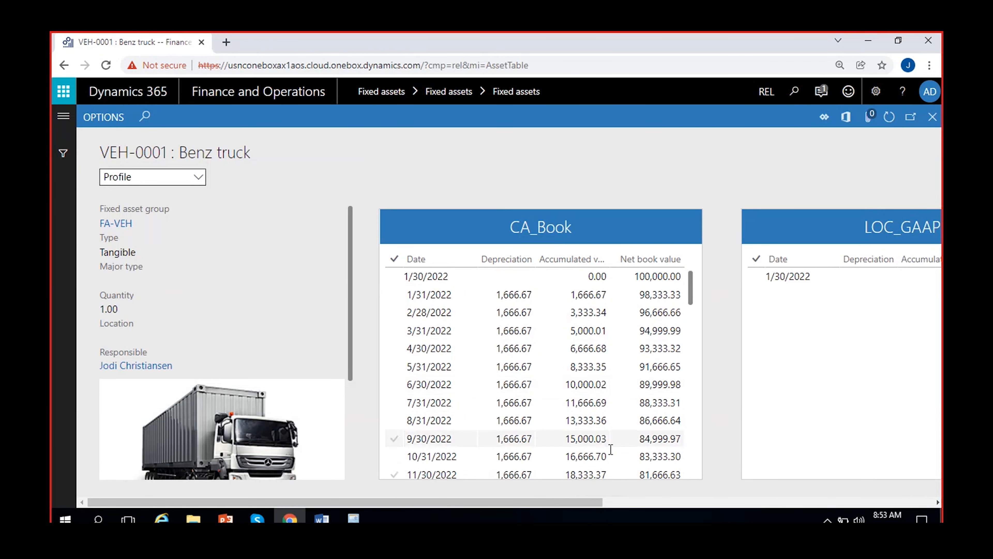
left_click_drag(570, 501, 659, 505)
scroll(388, 390, "down", 15)
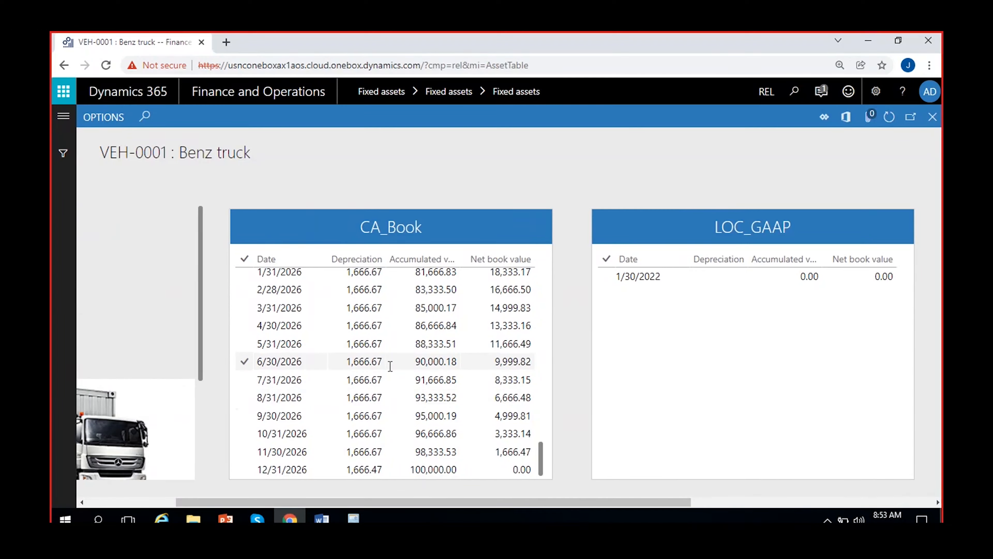
- Examine the TA_Book depreciation schedule from 2022 into 2035, return to its start, and close the valuations
left_click_drag(616, 503, 858, 503)
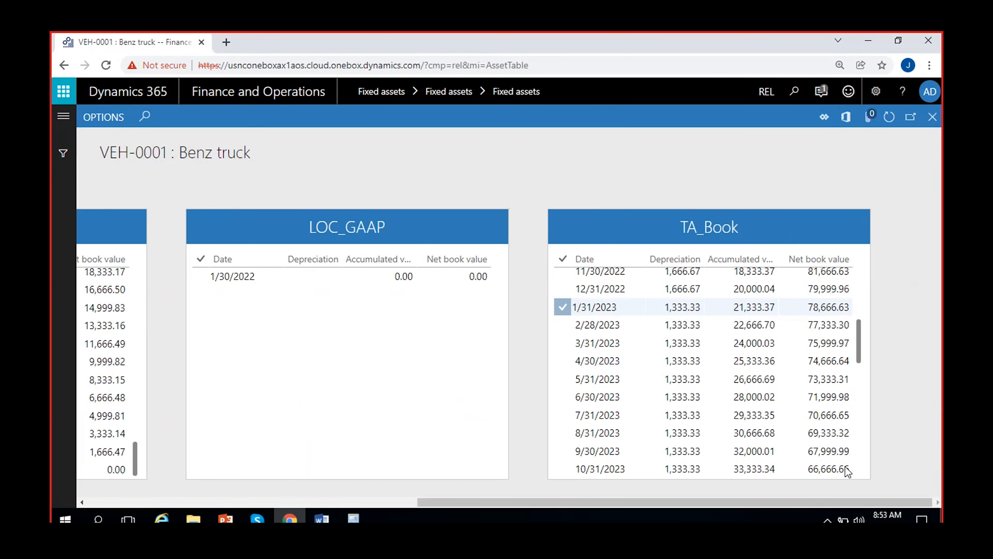
scroll(752, 361, "up", 5)
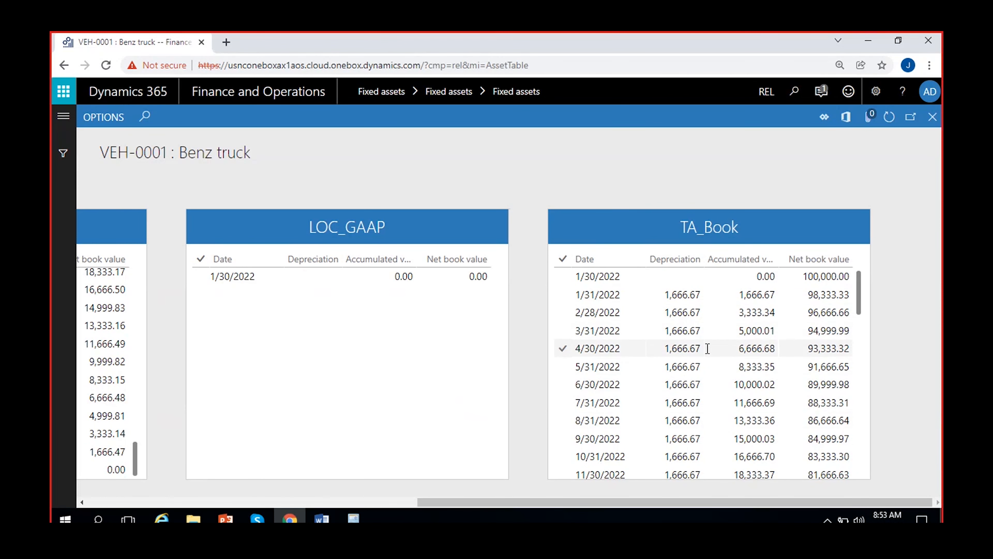
scroll(706, 348, "down", 5)
scroll(688, 376, "down", 7)
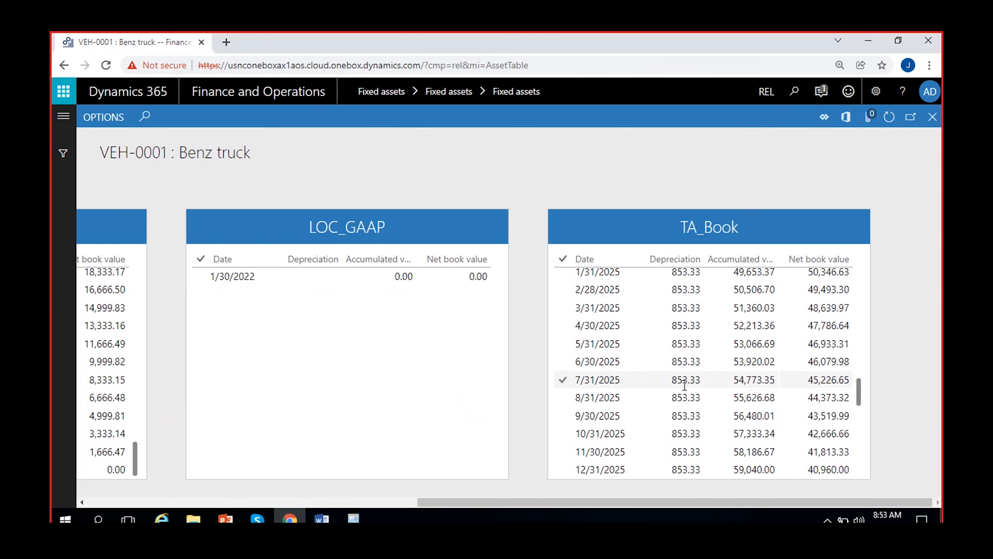
scroll(705, 344, "down", 8)
scroll(704, 346, "down", 10)
scroll(698, 358, "down", 2)
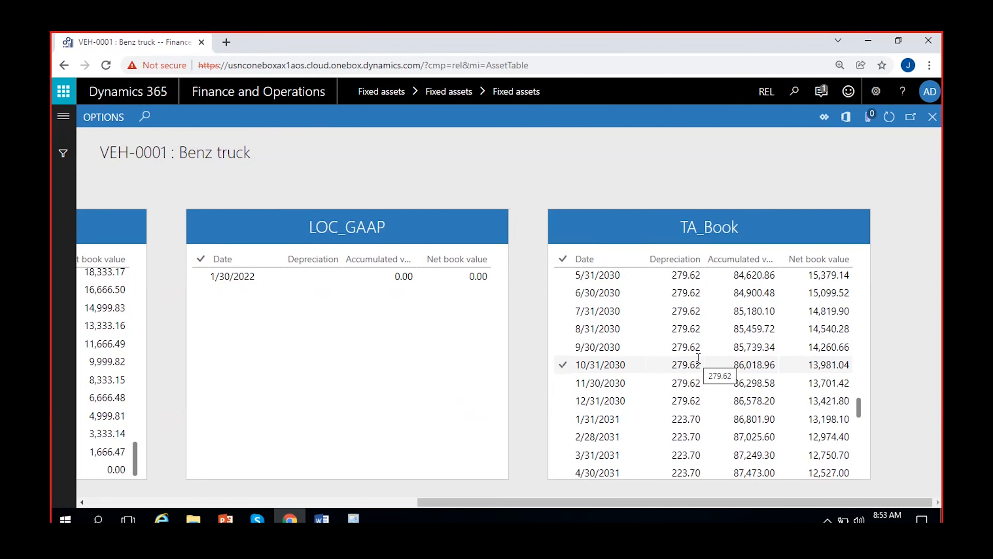
scroll(697, 361, "down", 7)
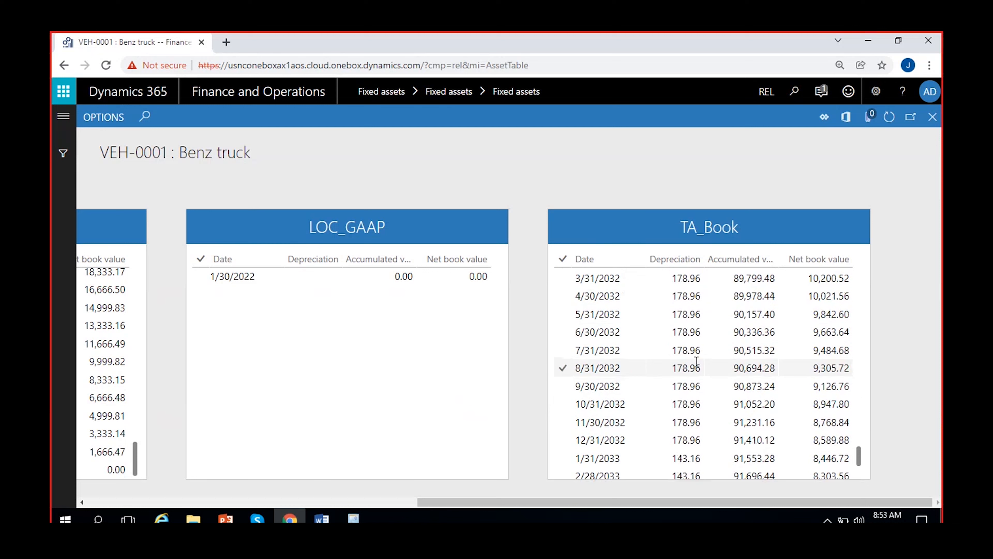
scroll(696, 361, "down", 12)
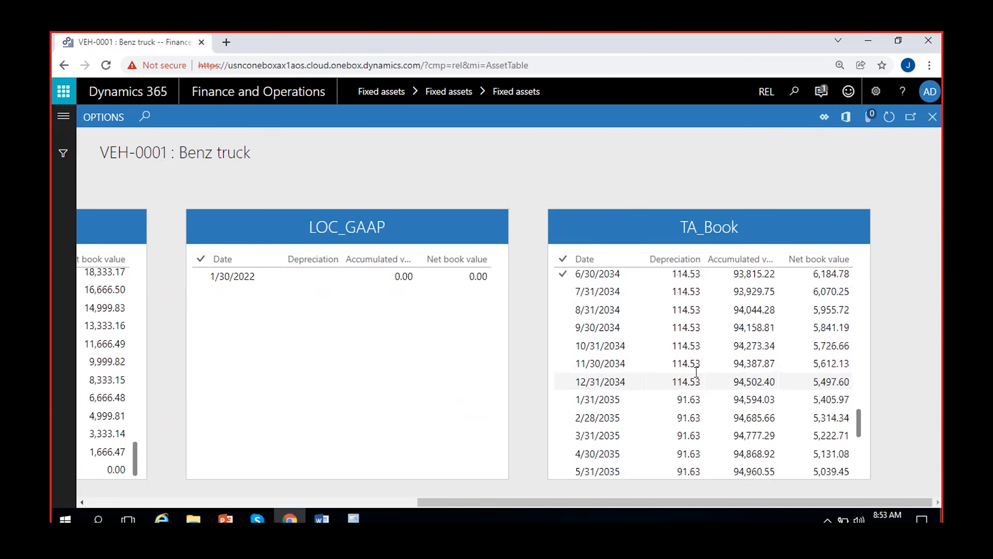
scroll(697, 372, "up", 20)
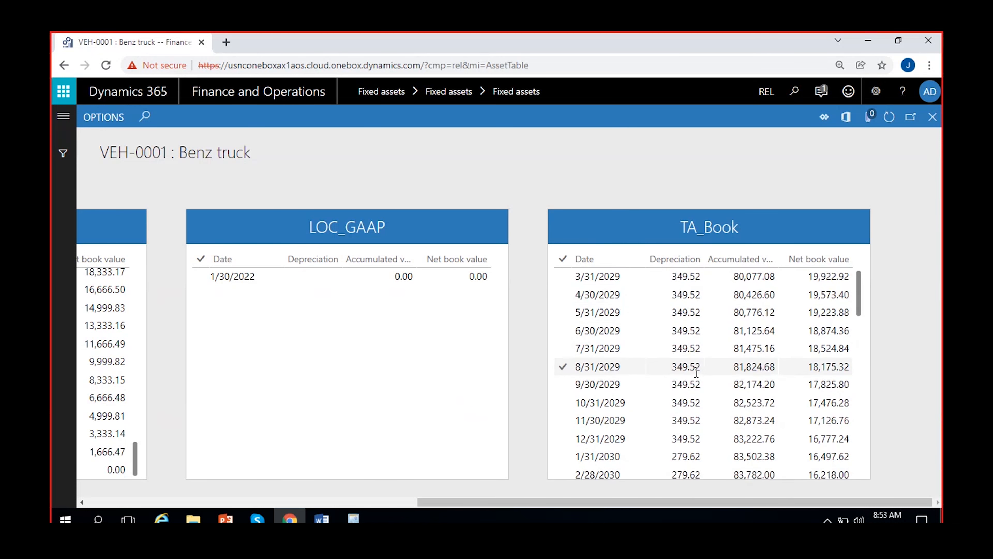
scroll(697, 372, "up", 20)
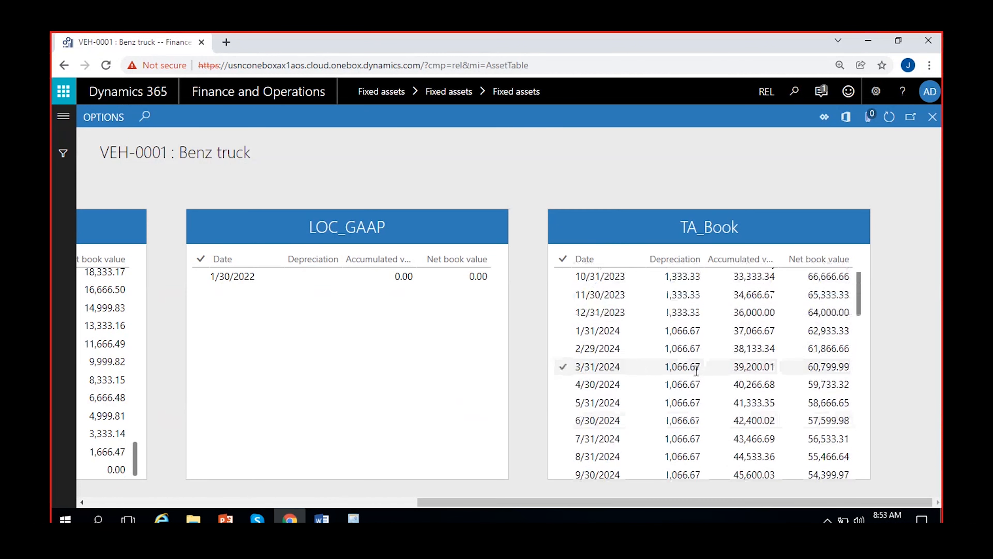
scroll(697, 372, "up", 3)
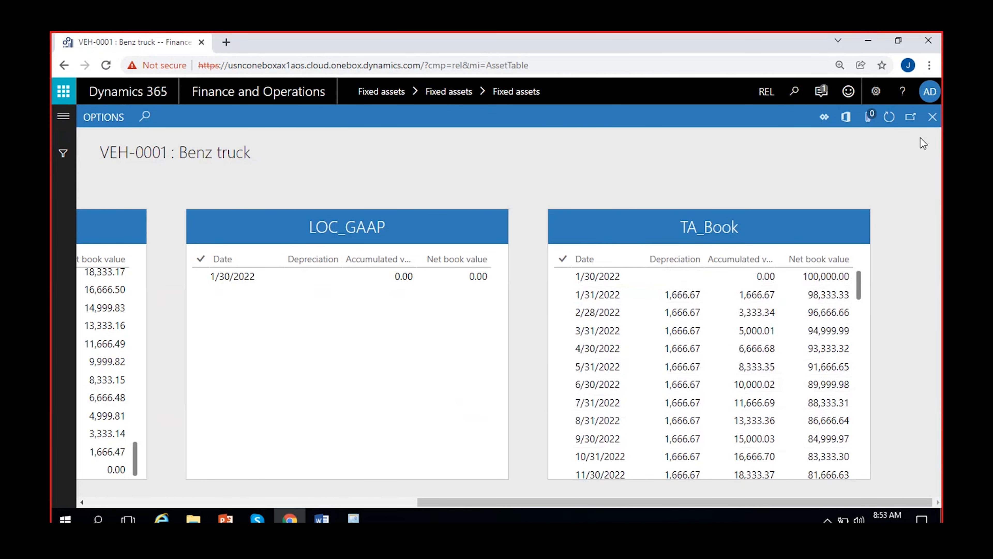
left_click(935, 118)
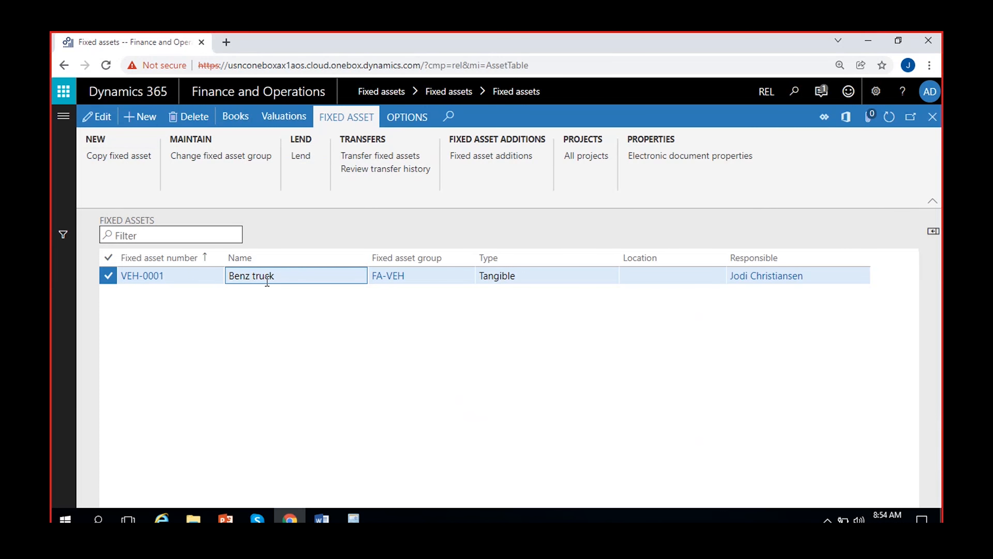
- Copy the Benz truck fixed asset and rename the copy VEH-0002 as Benz truck -2
left_click(208, 365)
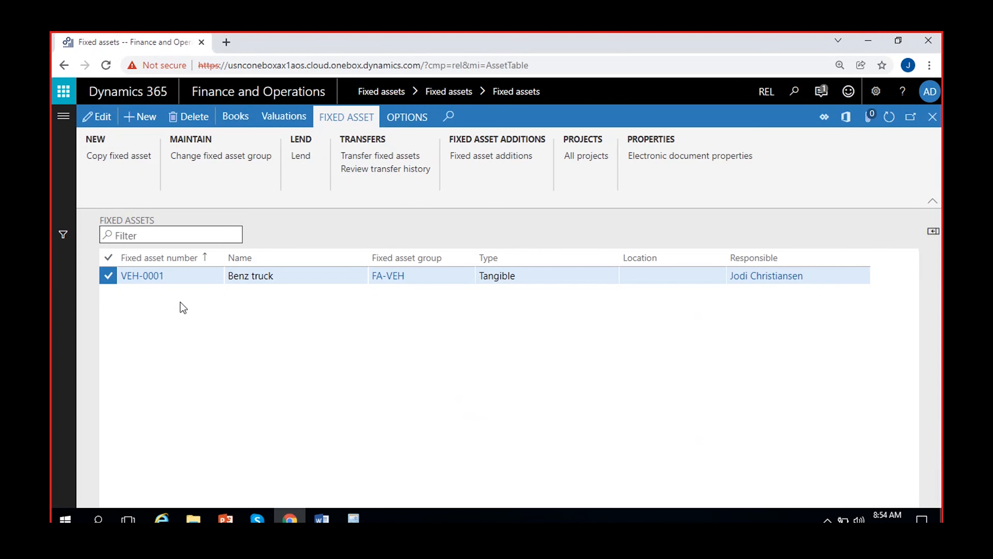
double_click(279, 276)
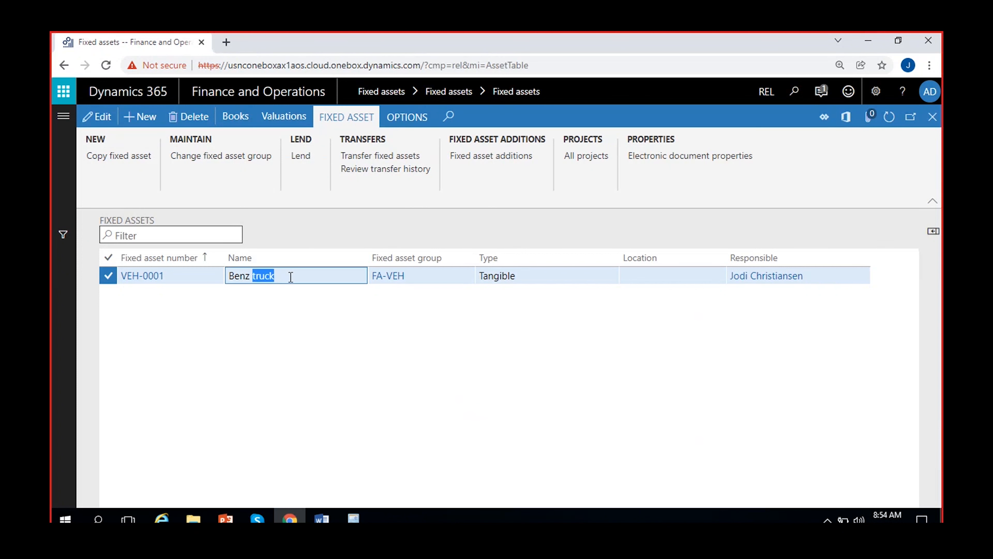
left_click(151, 315)
left_click(301, 276)
left_click(121, 158)
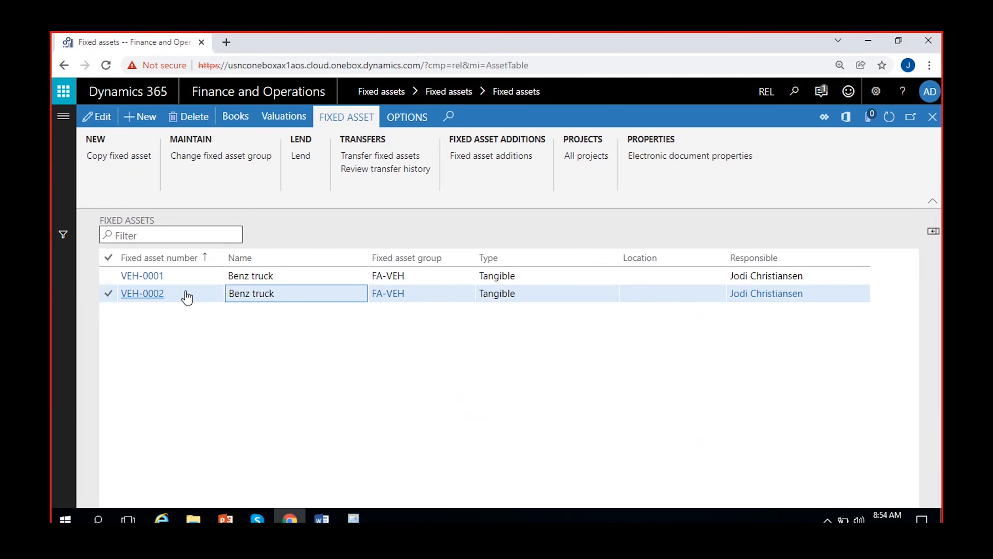
left_click(103, 119)
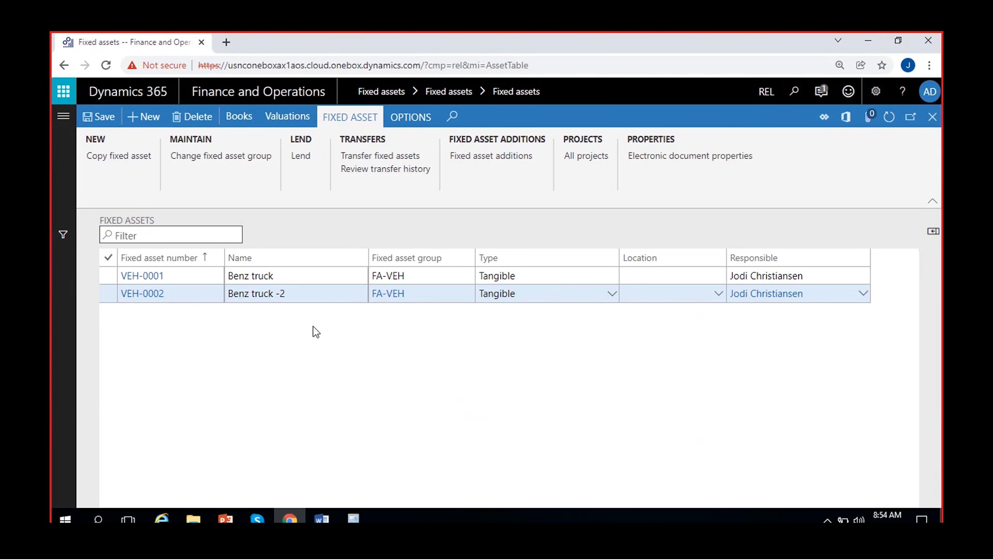
- Open the details of fixed asset VEH-0002 and review its general, technical and insurance information
left_click(144, 298)
left_click(144, 296)
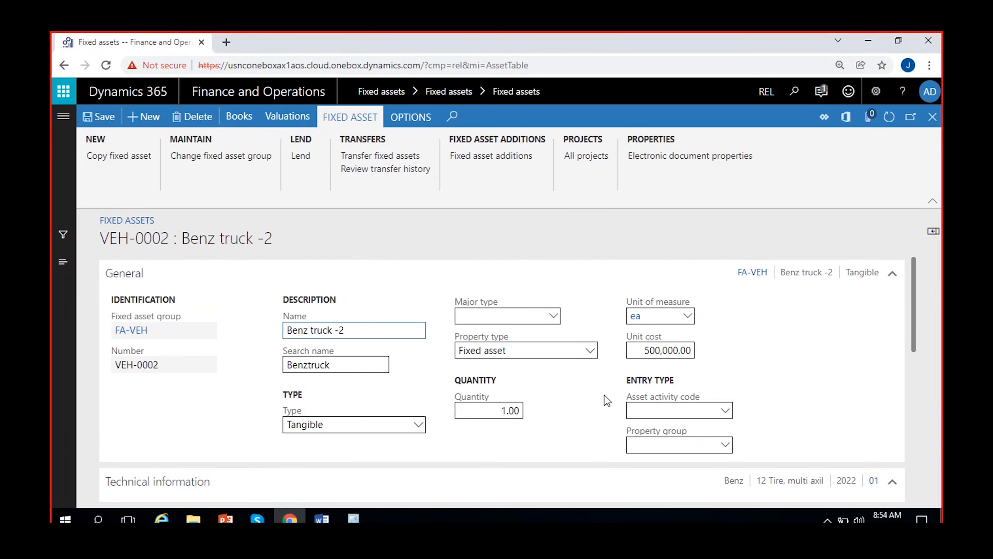
scroll(532, 412, "down", 5)
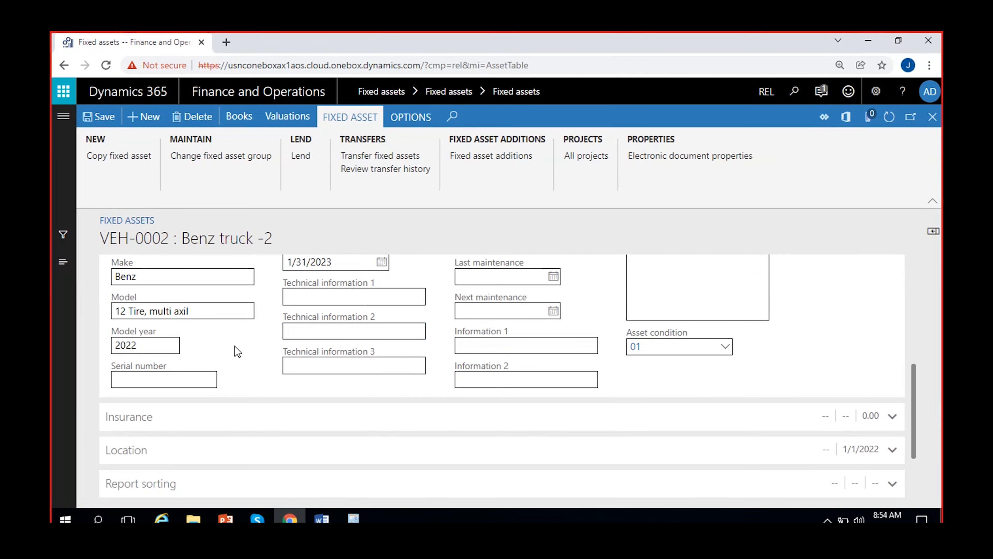
scroll(219, 352, "up", 1)
scroll(235, 397, "down", 3)
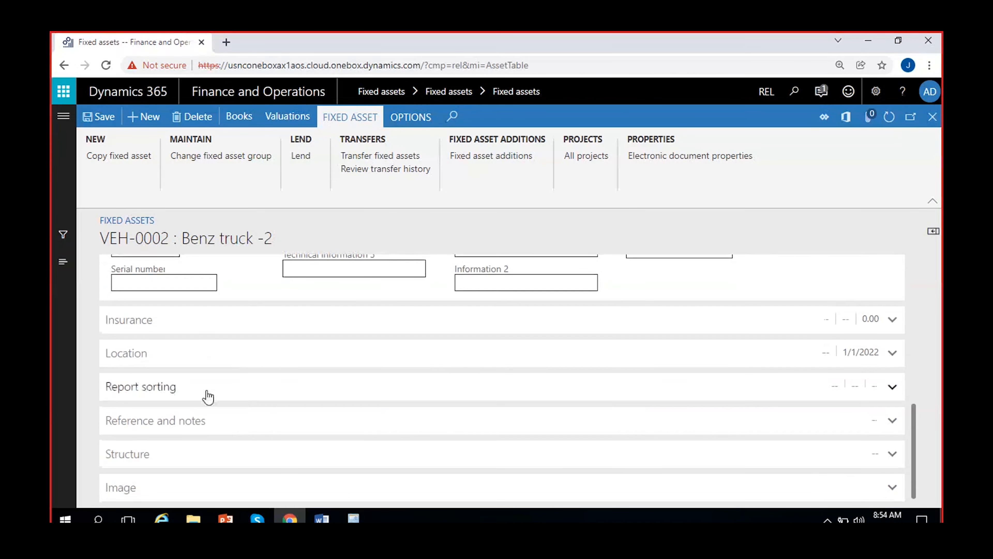
left_click(218, 329)
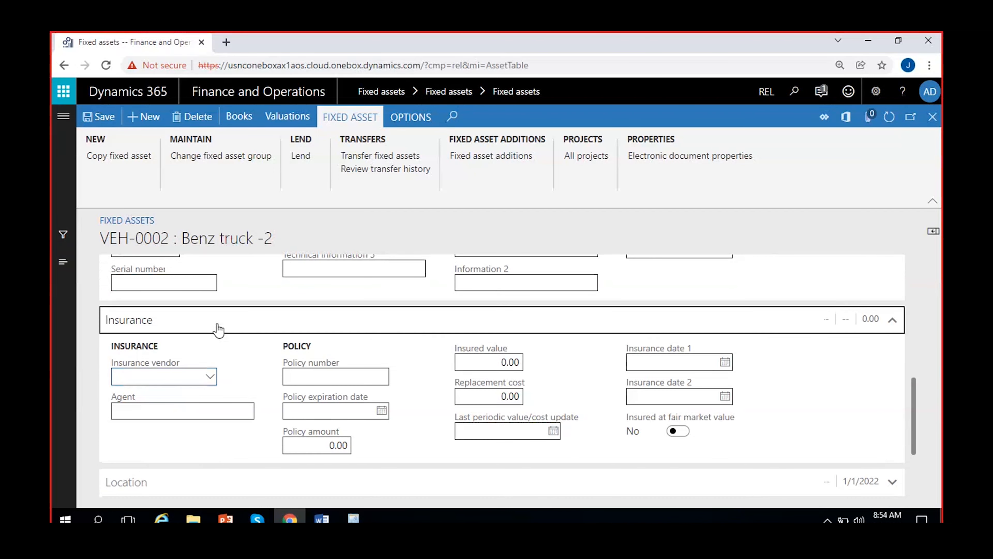
scroll(288, 435, "up", 10)
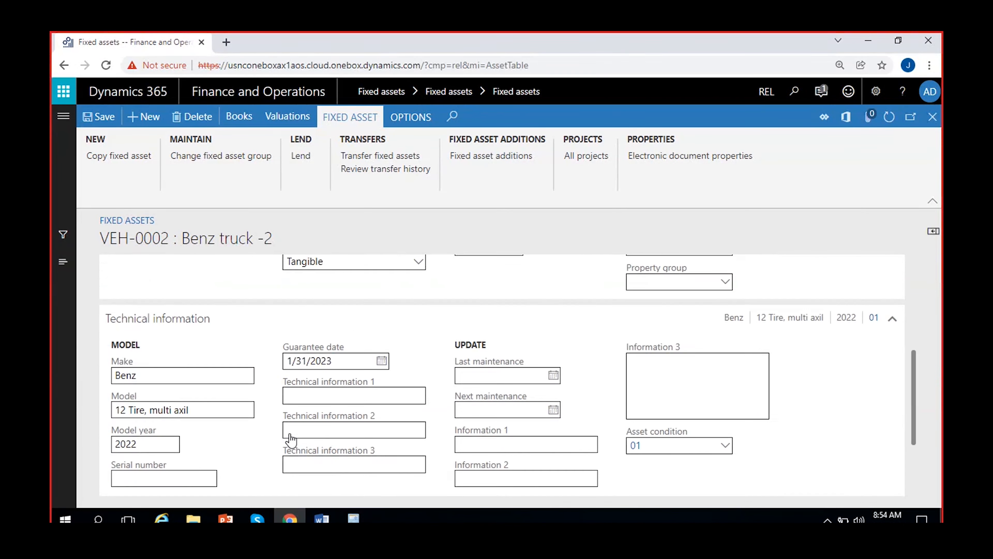
- Review the CA_Book and TA_Book settings of fixed asset VEH-0002, and return to the fixed assets list
left_click(239, 117)
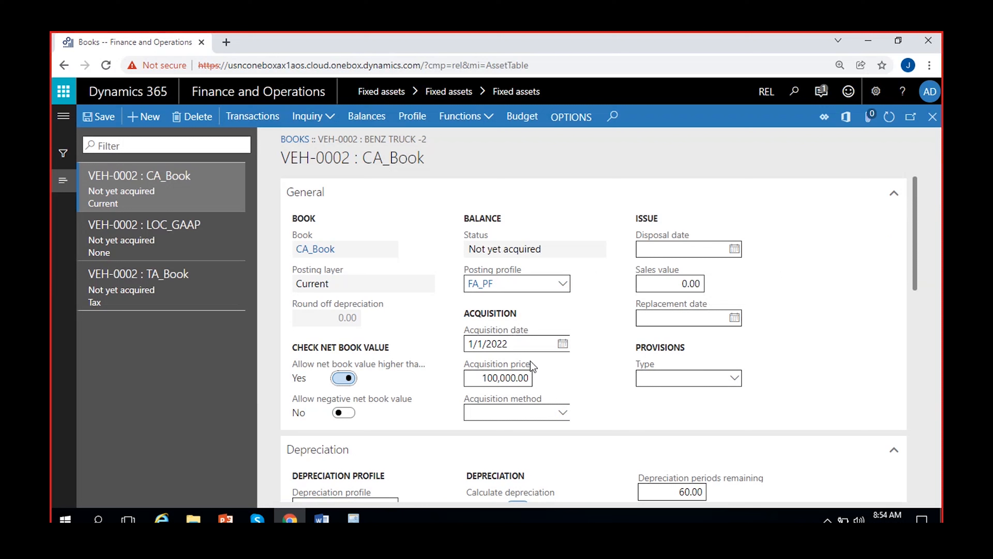
left_click(559, 377)
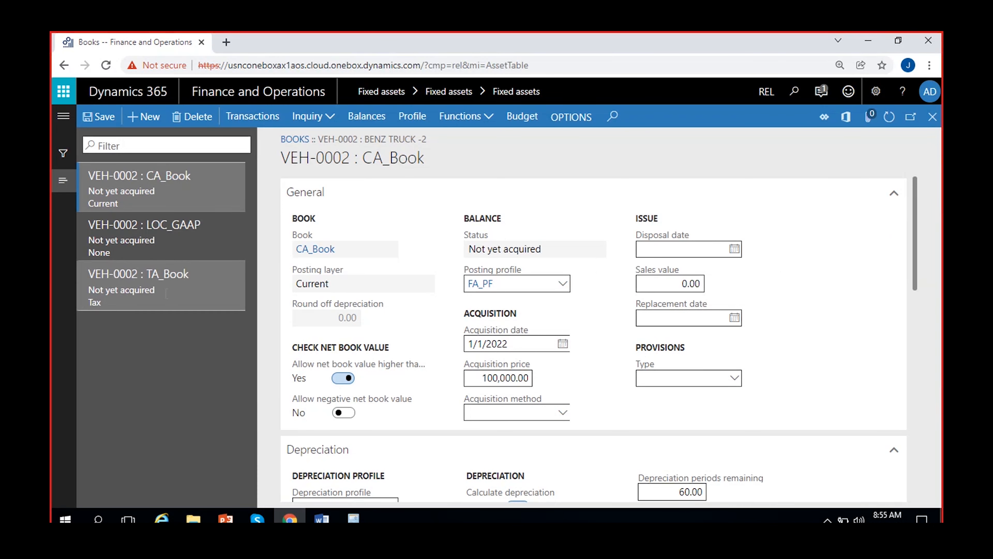
left_click(167, 292)
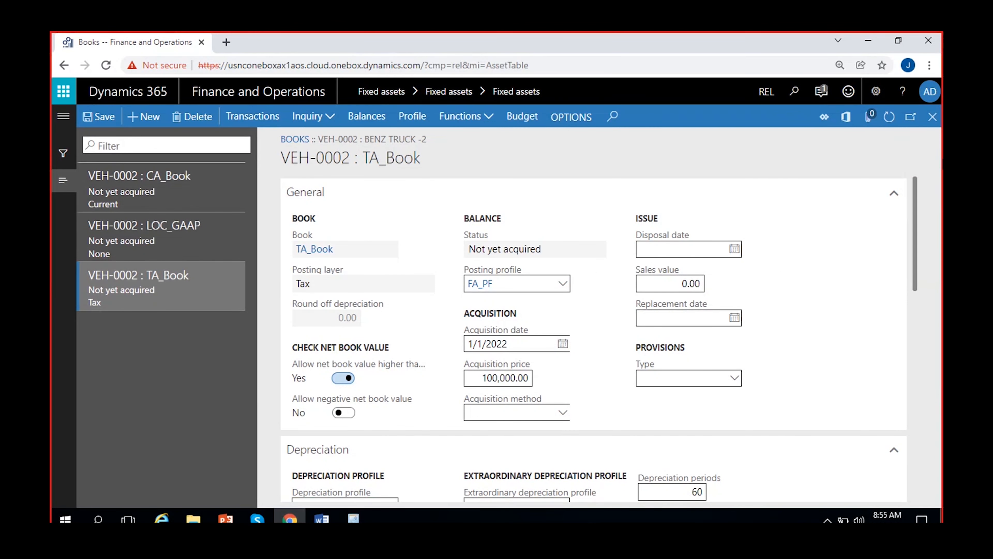
left_click(932, 116)
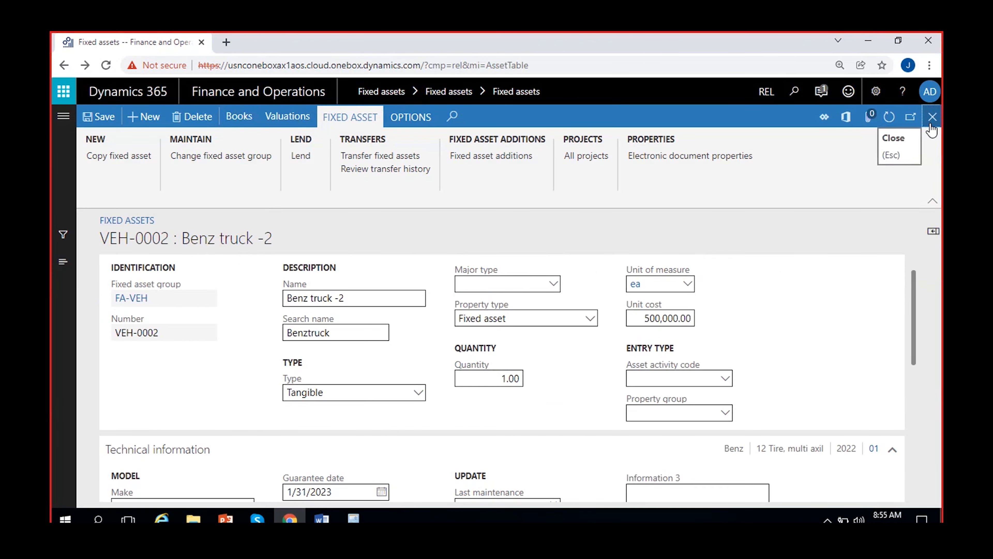
left_click(932, 124)
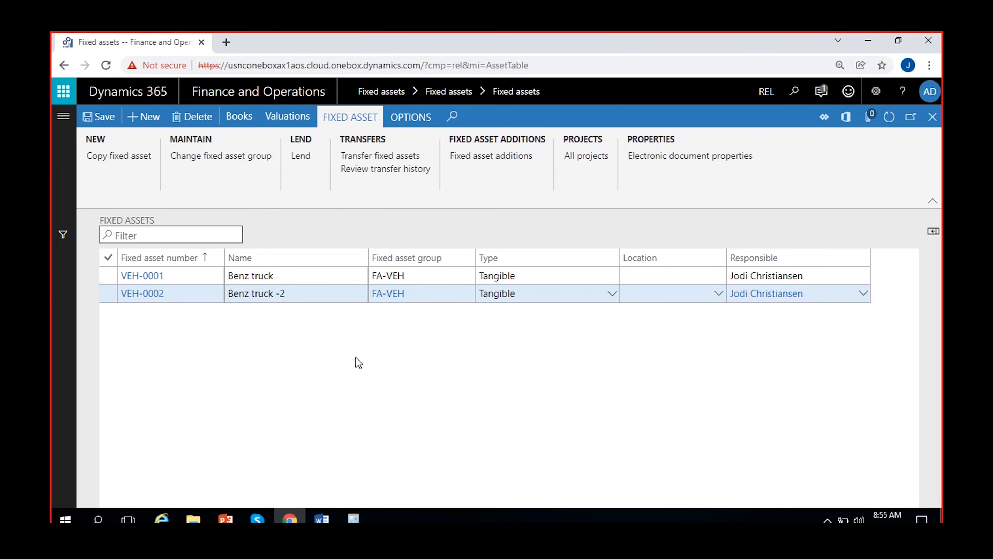
- Open the books of fixed asset VEH-0001 and check the transactions of CA_Book and TA_Book
left_click(313, 275)
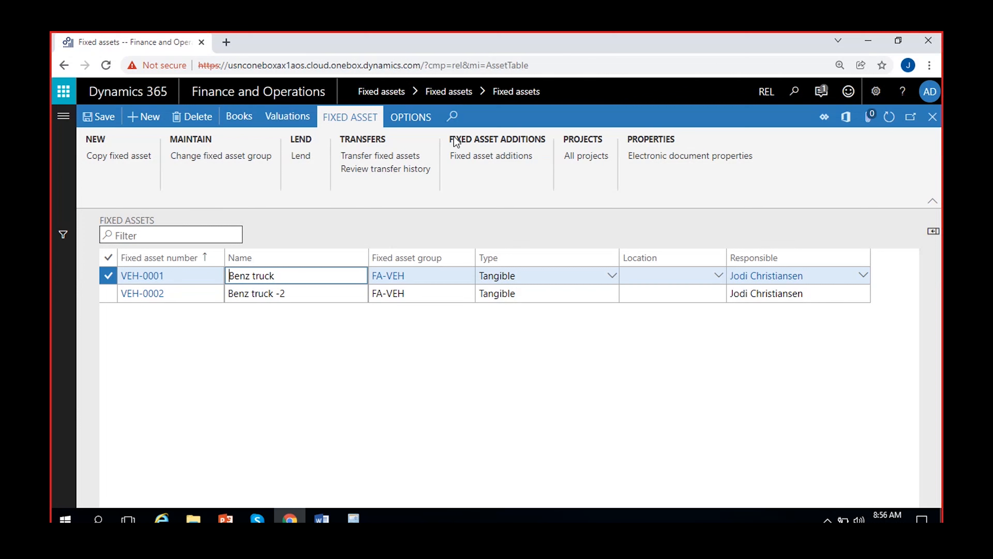
left_click(232, 120)
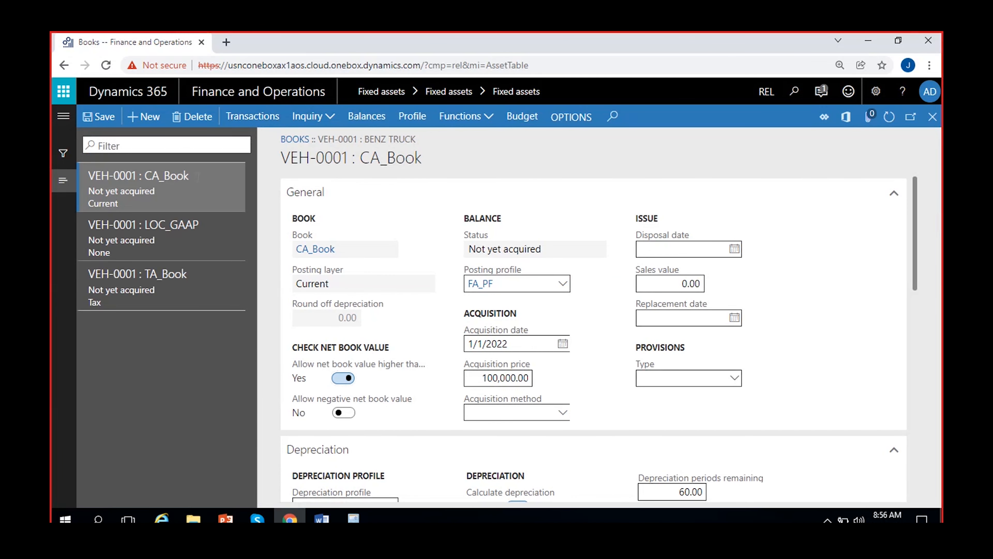
left_click(251, 115)
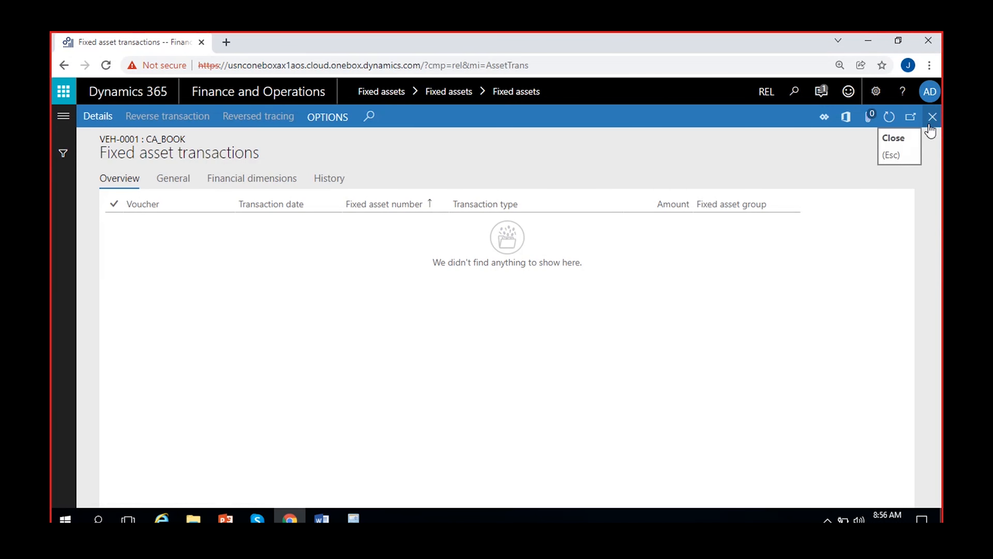
left_click(930, 126)
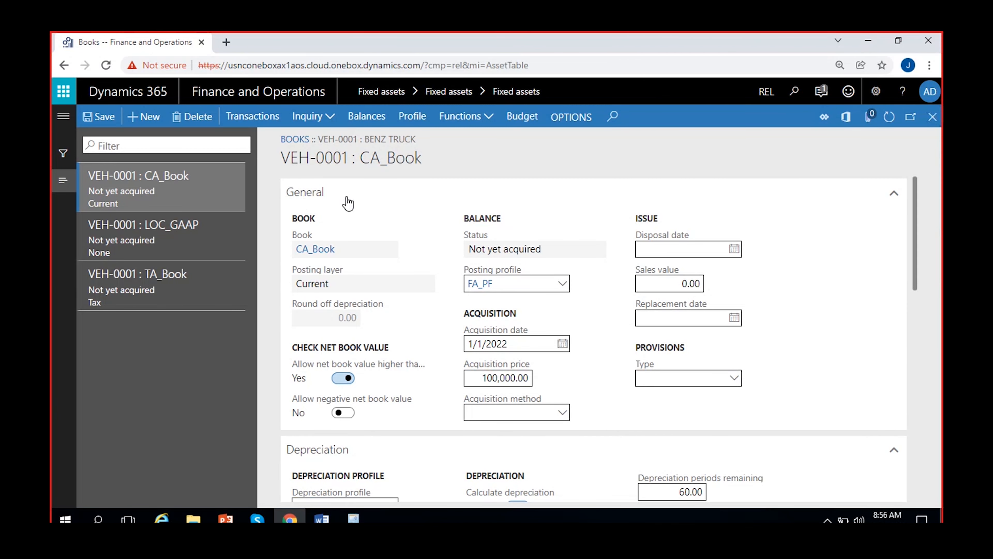
left_click(141, 301)
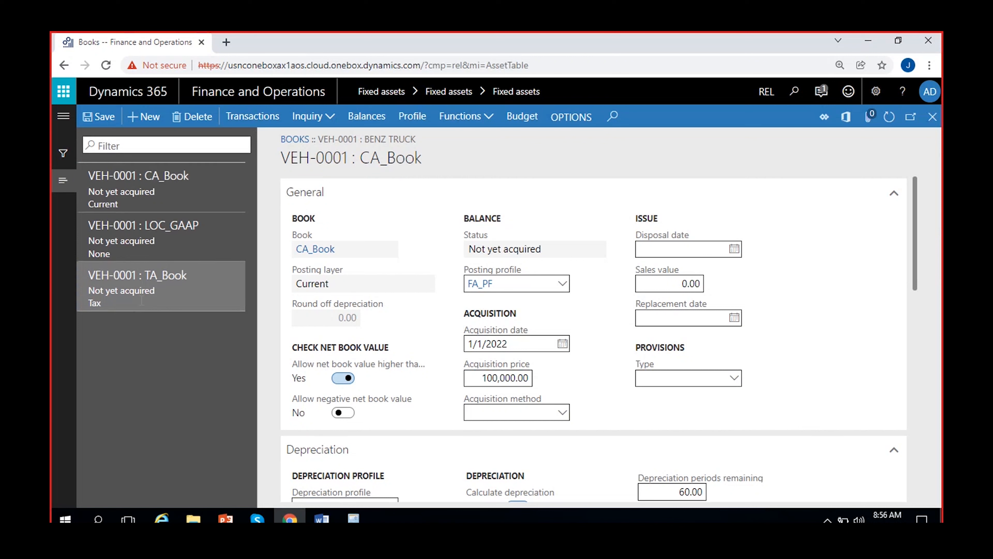
left_click(247, 114)
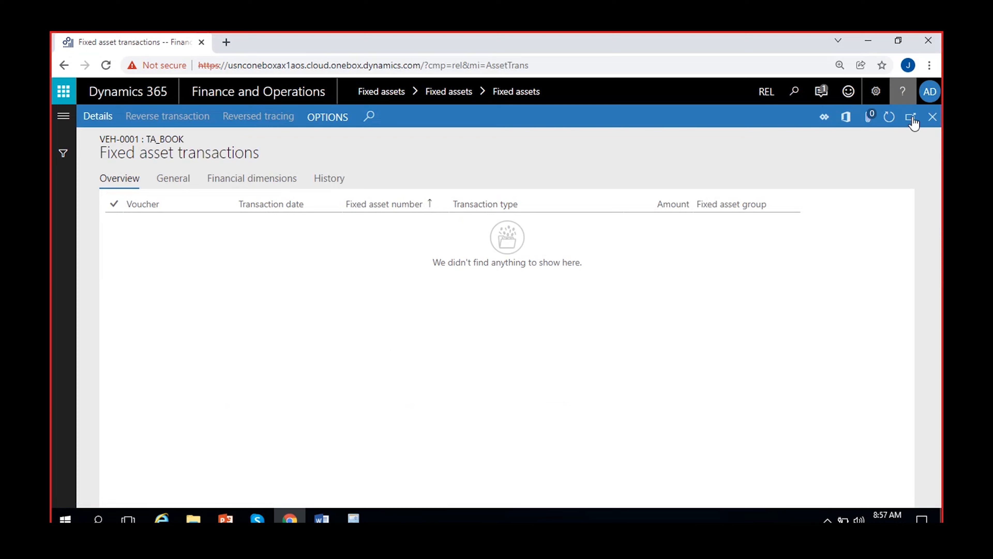
left_click(933, 117)
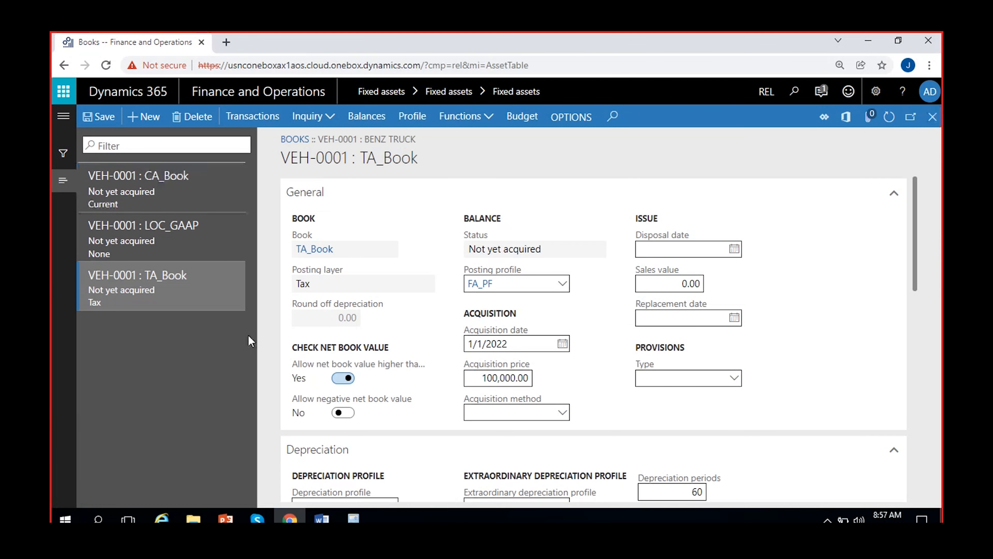
- Review the fixed asset balances of VEH-0001's CA_Book down to the net book value, and close them
left_click(157, 187)
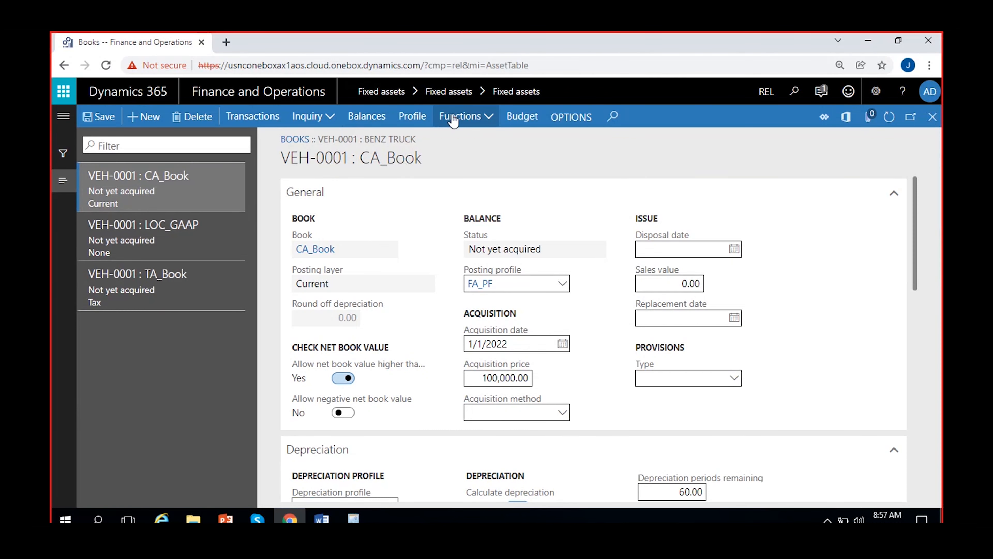
left_click(368, 116)
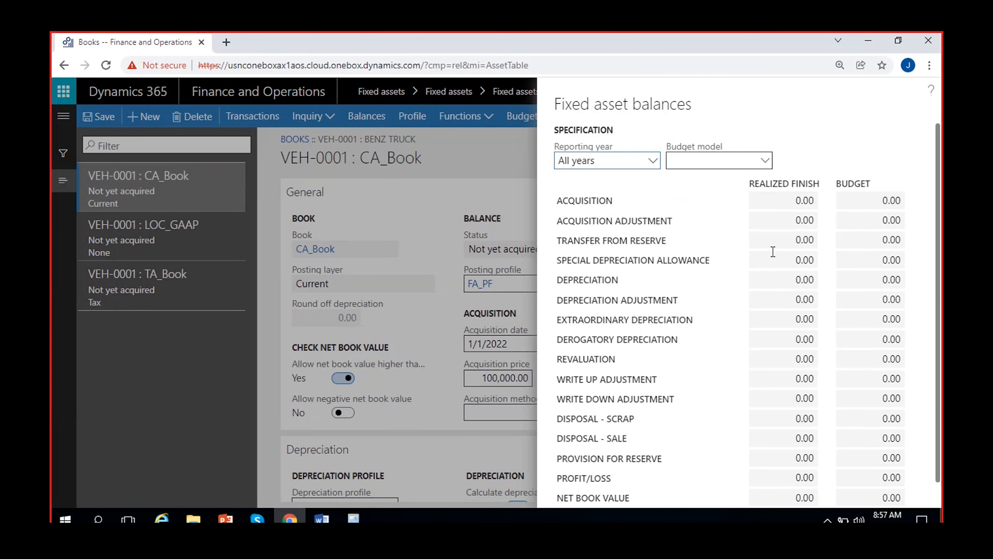
scroll(796, 221, "down", 1)
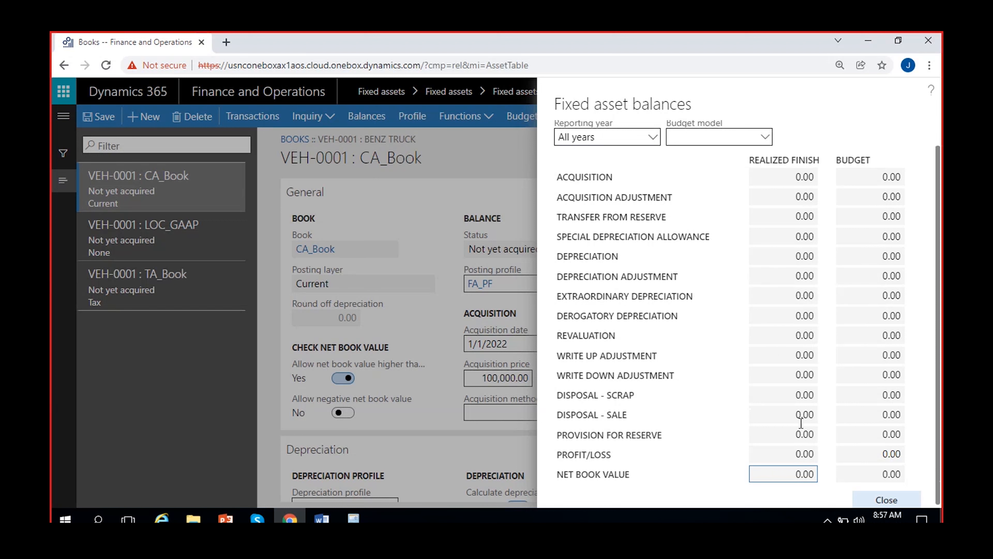
left_click(894, 499)
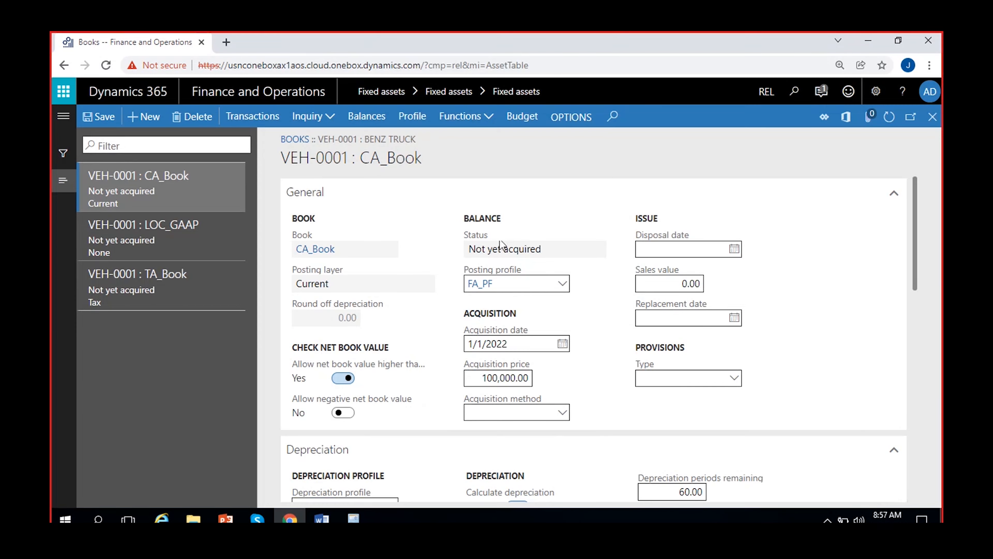
- Open the CA_Book depreciation profile, widen the accumulated value column, and examine the accumulated and net book values at 12/31/2022
left_click(412, 116)
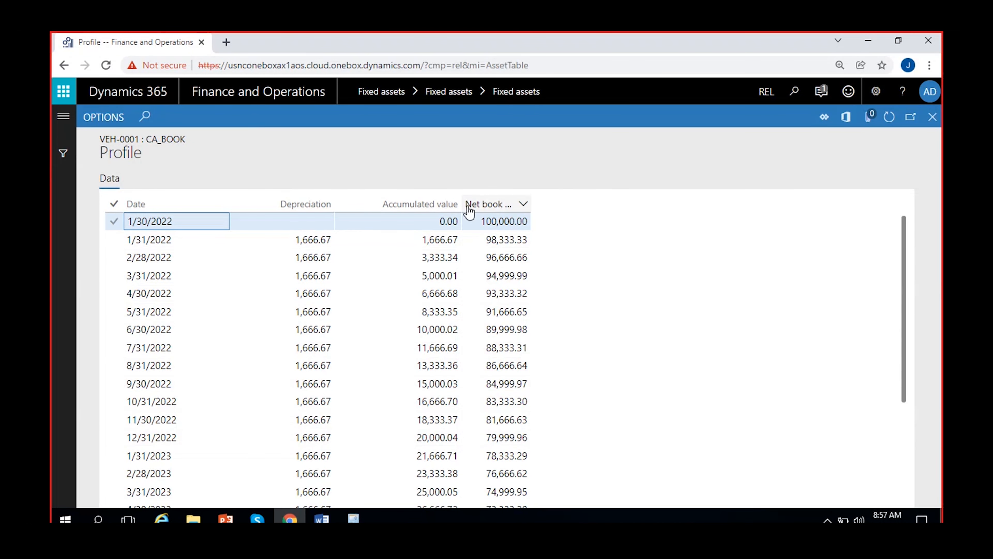
left_click_drag(460, 199, 537, 200)
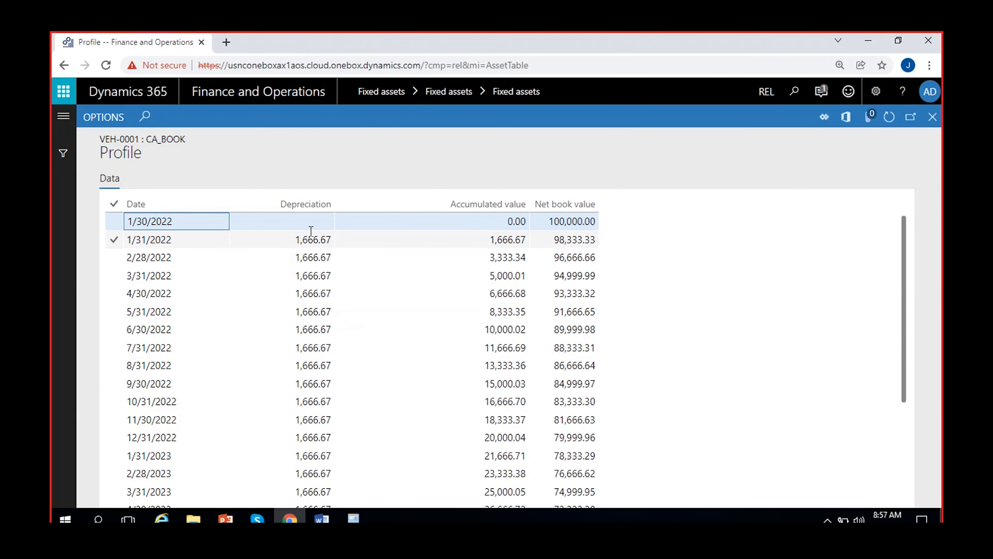
left_click(459, 240)
left_click(513, 257)
left_click(506, 276)
left_click(508, 437)
left_click_drag(486, 437, 532, 437)
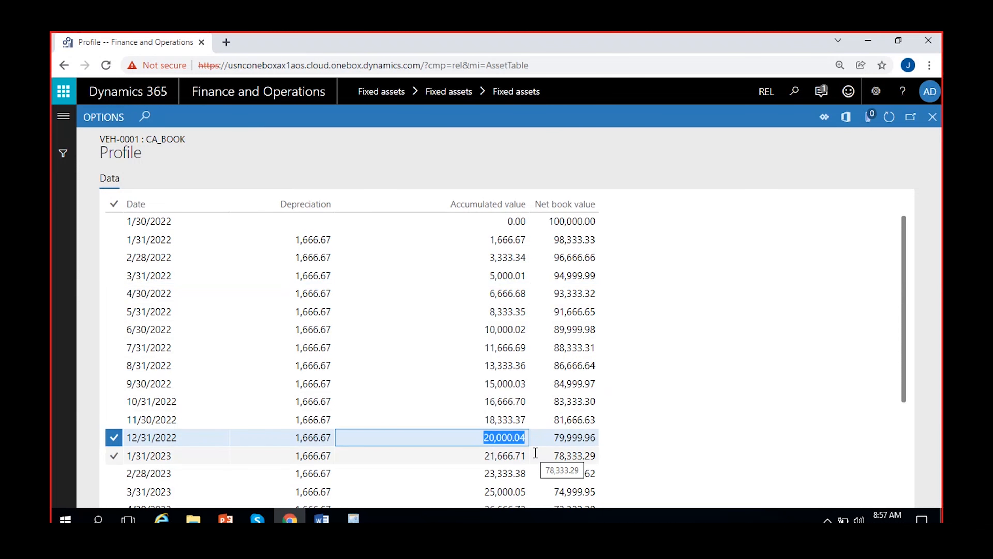
left_click(548, 439)
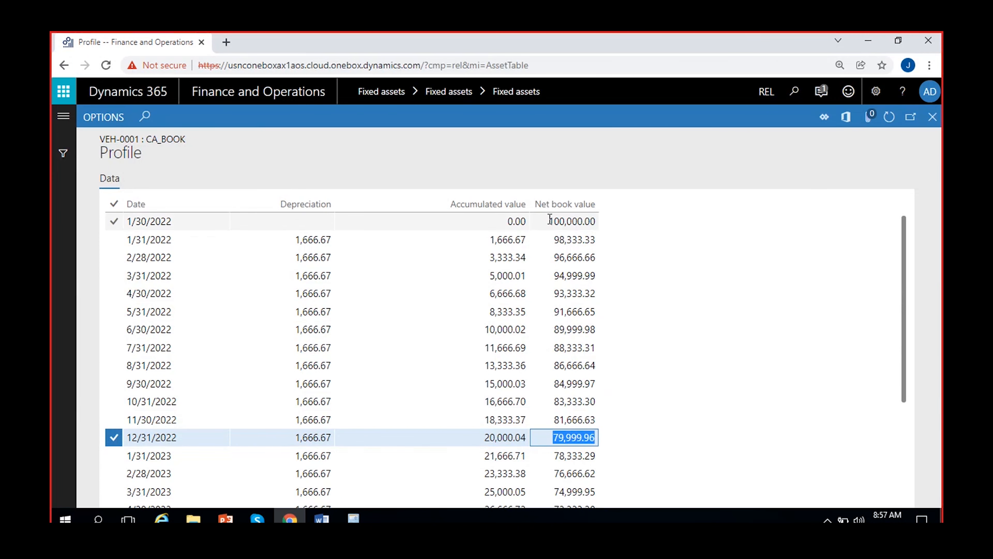
left_click(542, 439)
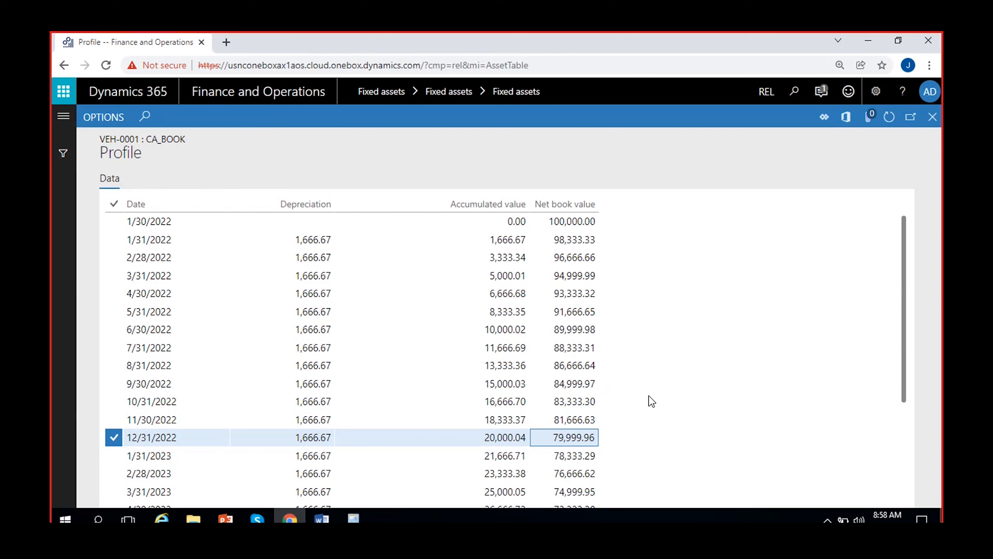
- Examine the rest of the CA_Book profile through the net book value on 12/31/2026, and close the profile
scroll(213, 405, "down", 10)
scroll(212, 405, "down", 8)
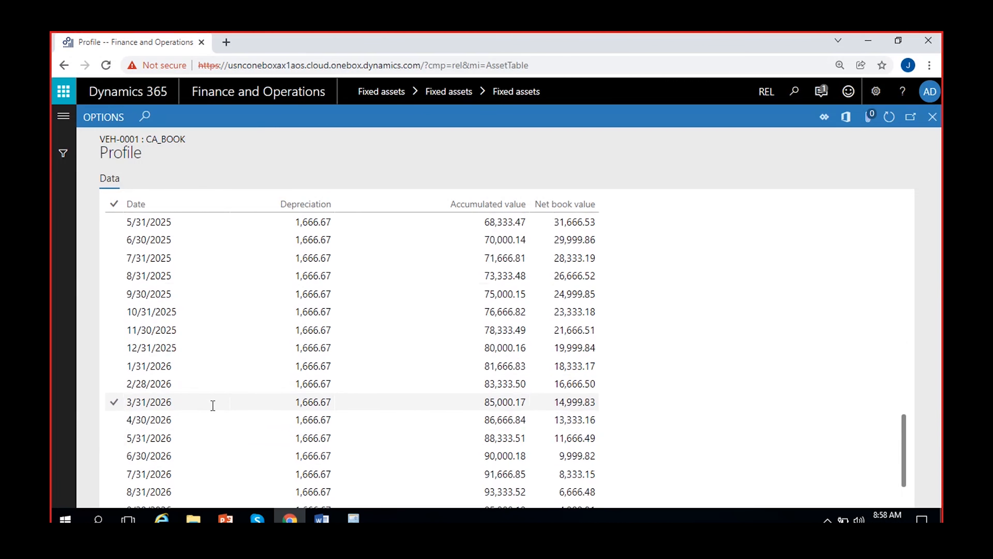
scroll(212, 406, "up", 17)
scroll(212, 405, "down", 2)
scroll(213, 406, "down", 15)
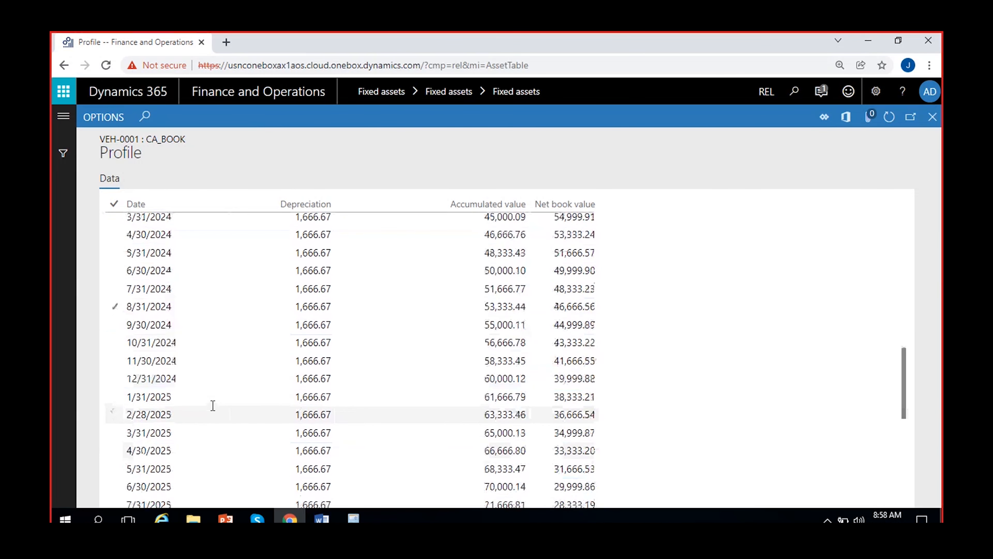
left_click(169, 500)
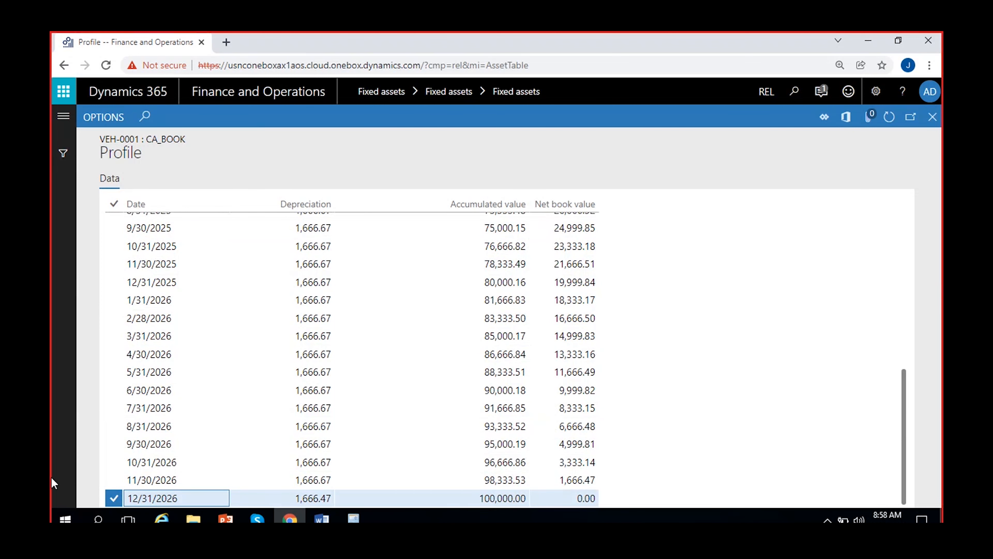
left_click(565, 498)
left_click(573, 498)
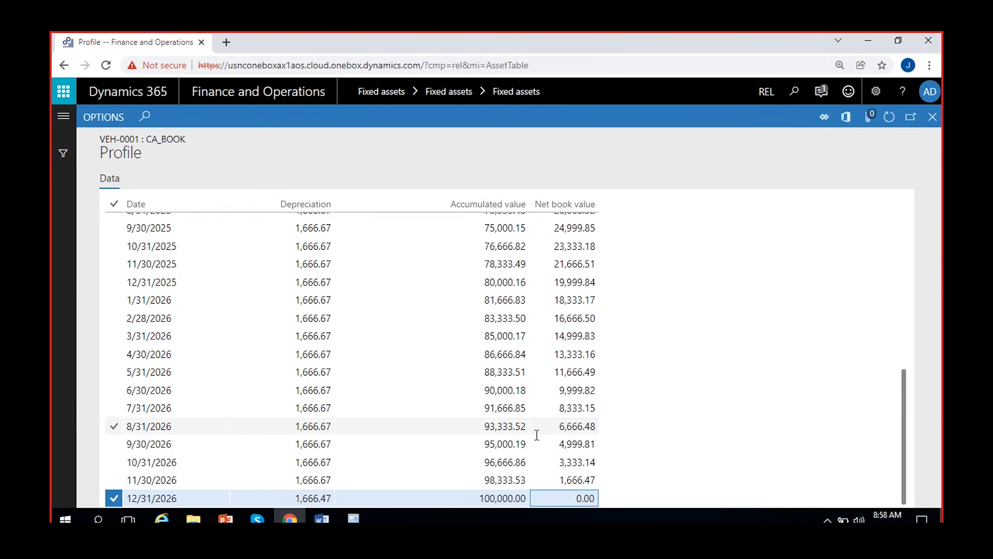
scroll(494, 438, "up", 20)
scroll(494, 438, "down", 10)
left_click(933, 116)
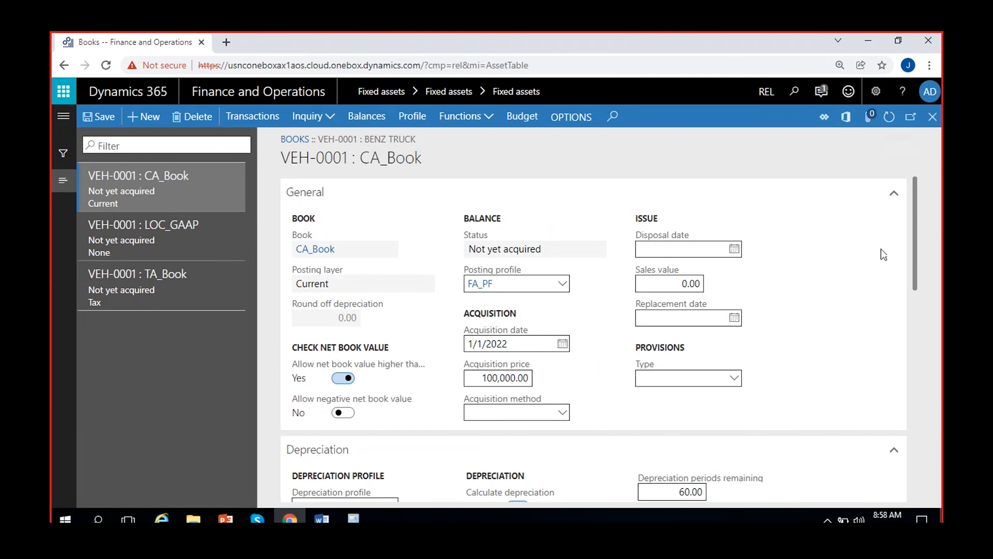
- Set the expected scrap value of VEH-0001's CA_Book to 10,000 and save the book
scroll(598, 416, "down", 5)
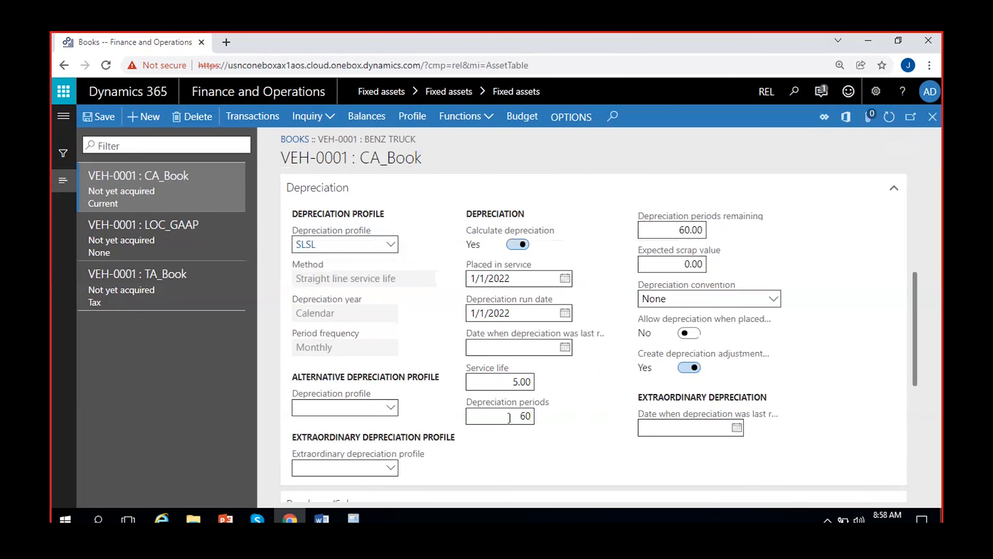
left_click(662, 264)
type("10000")
left_click(859, 266)
left_click(93, 119)
- Switch to Calculator and work out the annual depreciation by dividing 90000 by 5
left_click(354, 519)
left_click(809, 277)
scroll(567, 293, "up", 5)
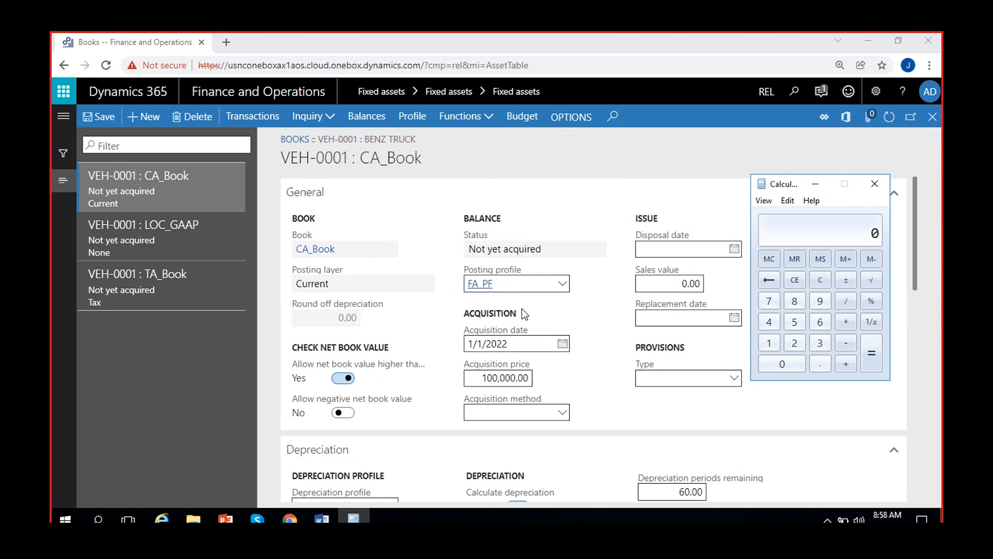
scroll(547, 379, "down", 3)
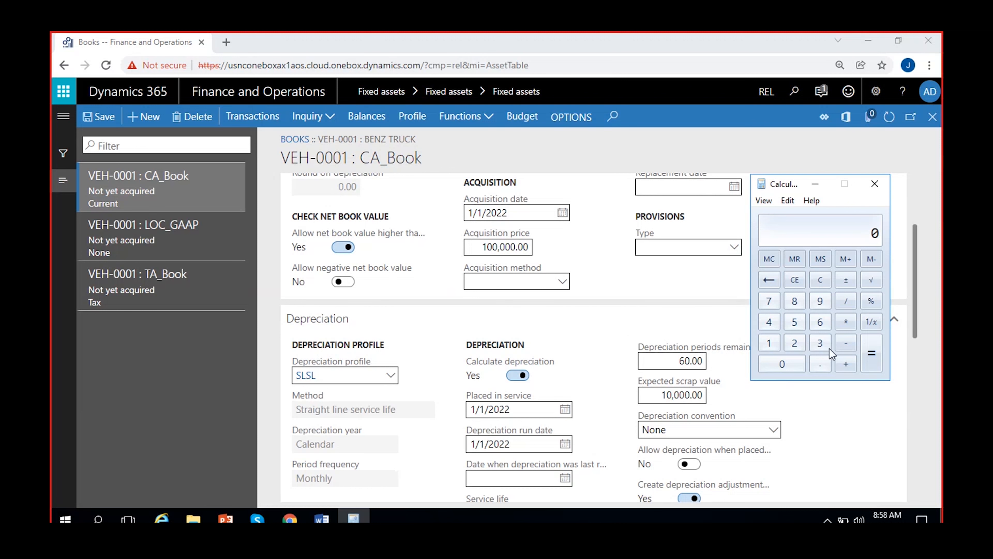
left_click(820, 300)
left_click(794, 363)
left_click(795, 363)
left_click(795, 363)
left_click(794, 362)
left_click(846, 301)
left_click(794, 321)
left_click(872, 354)
- Divide the annual depreciation by 12 to get the monthly amount, and return to the CA_Book record
left_click(848, 298)
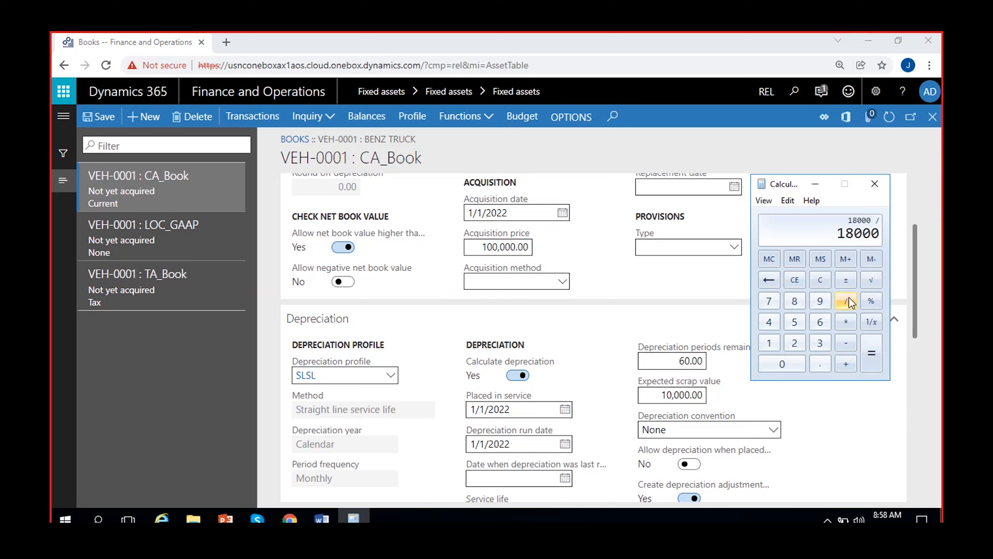
left_click(767, 343)
left_click(795, 343)
left_click(871, 352)
left_click(896, 470)
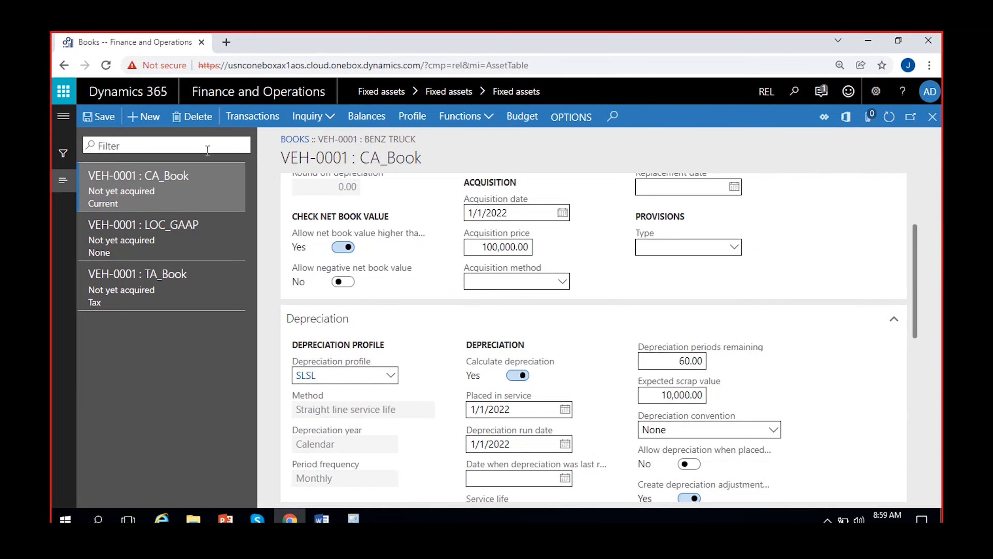
- Save CA_Book, reopen its depreciation profile, and check the opening net book value and the 1/31/2022 depreciation
left_click(100, 114)
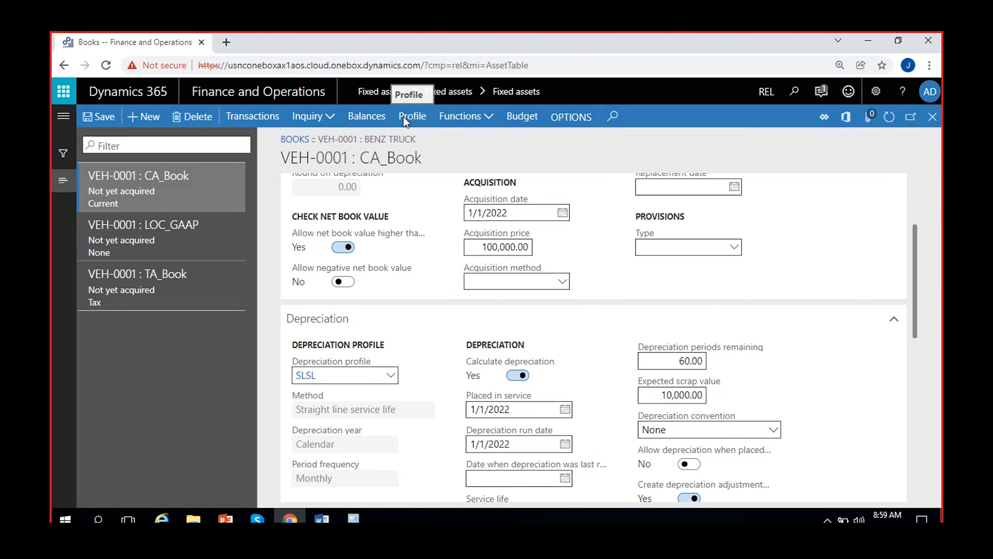
left_click(411, 116)
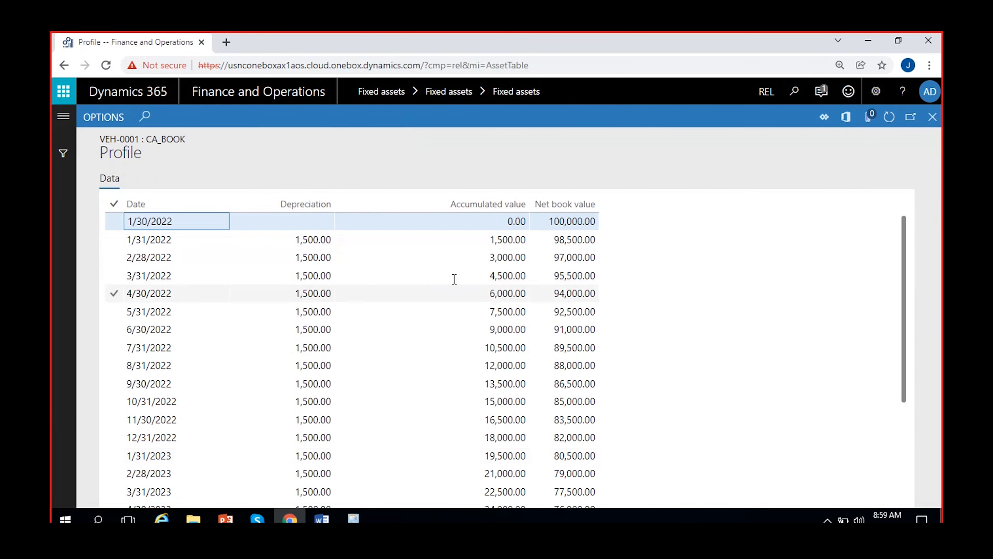
left_click(573, 221)
left_click_drag(572, 223, 631, 224)
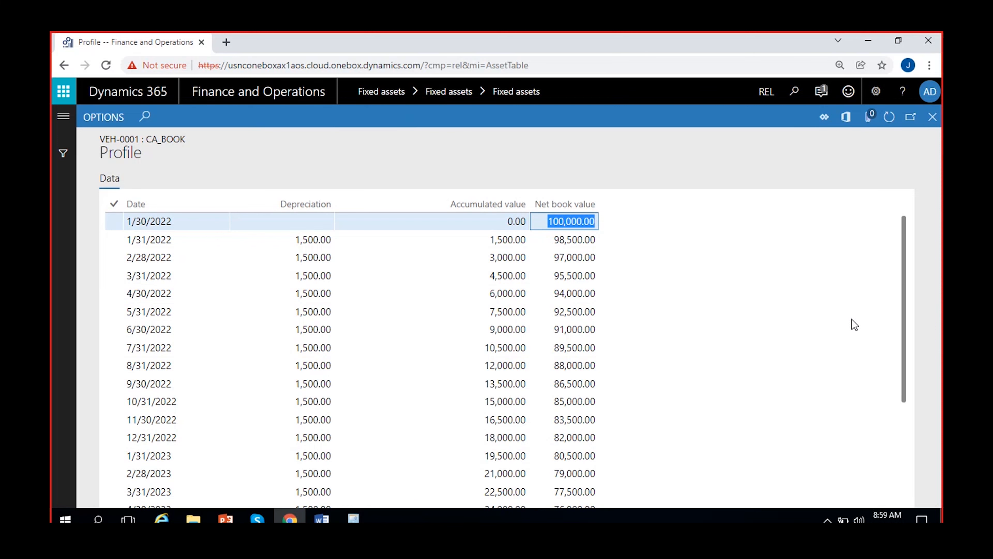
left_click(312, 240)
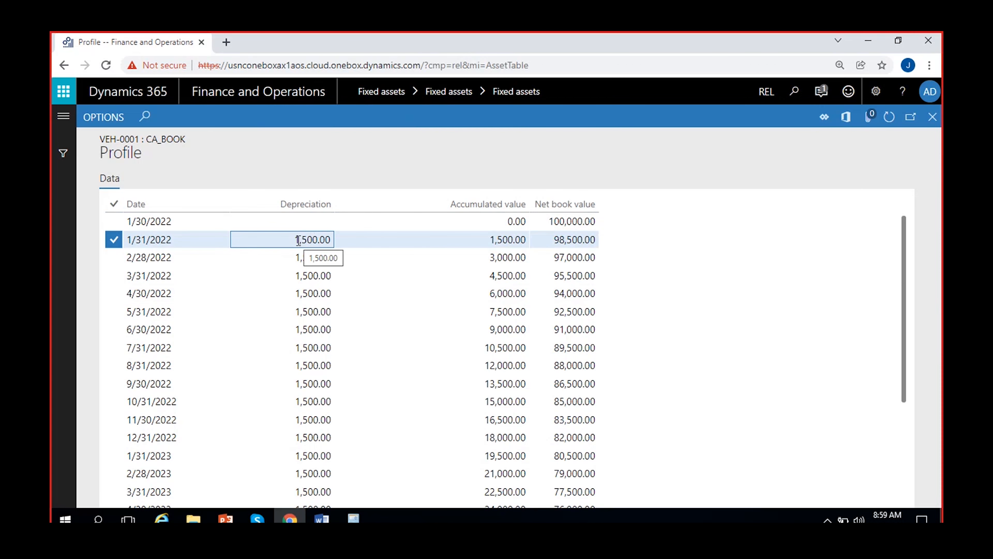
- Examine the rest of CA_Book's depreciation profile down to the 12/31/2026 net book value, and close the profile
scroll(317, 348, "down", 6)
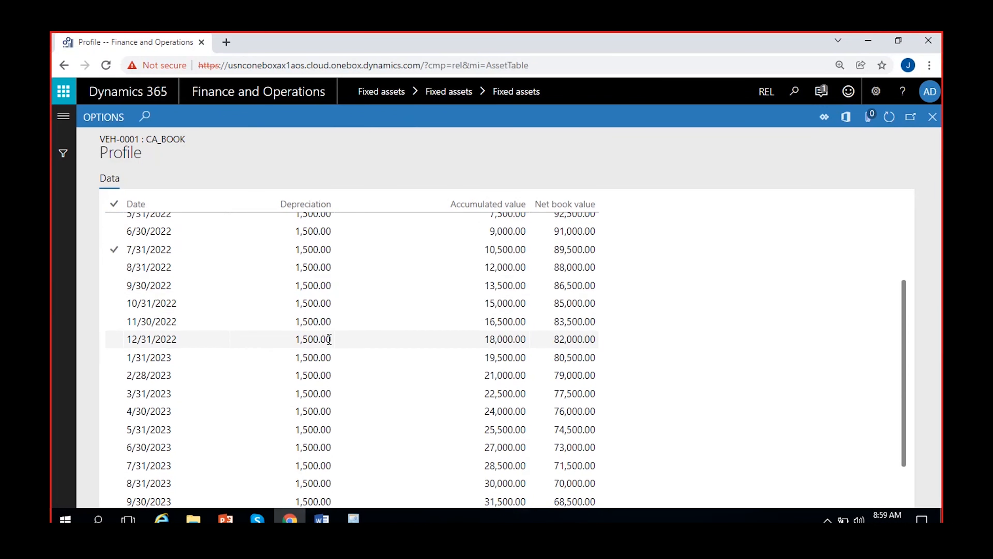
scroll(329, 339, "down", 12)
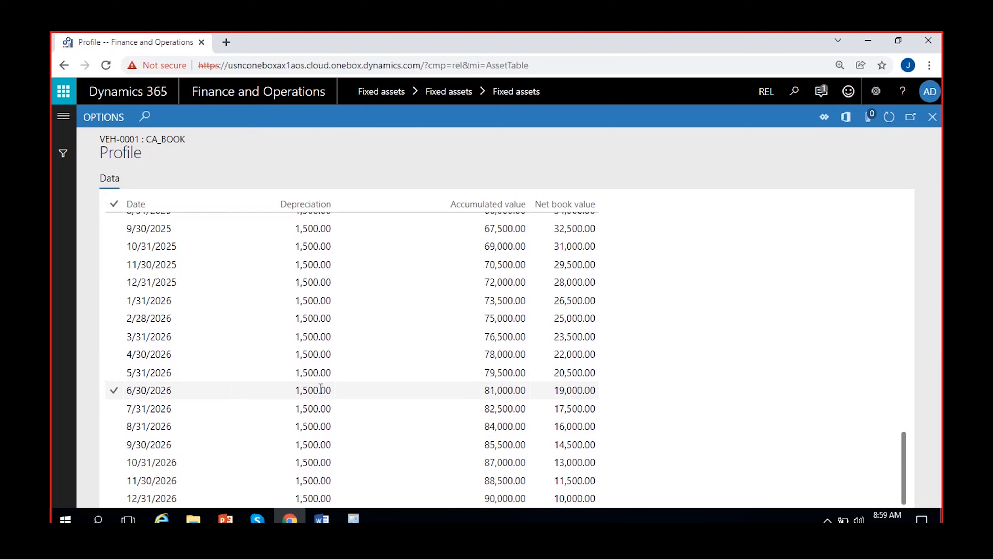
left_click(192, 498)
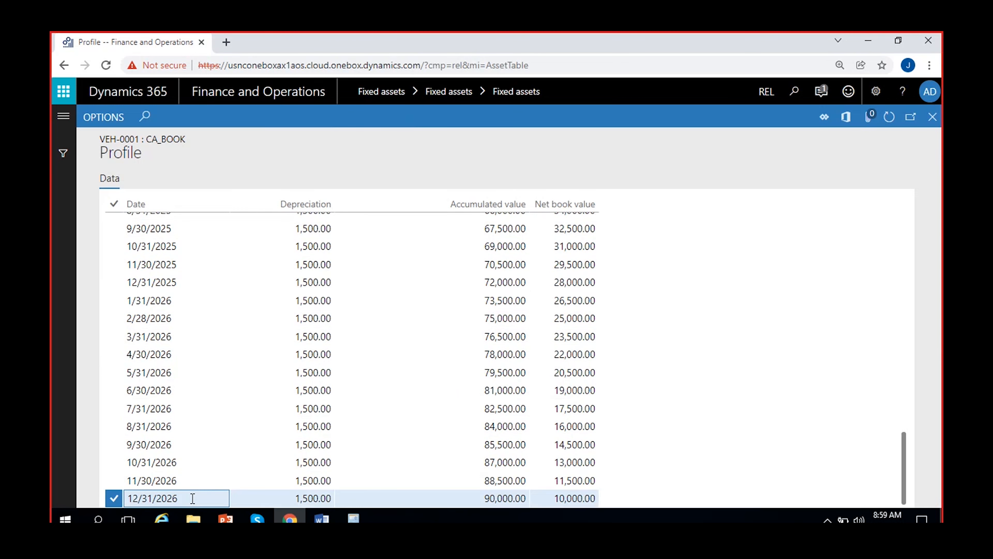
left_click(549, 500)
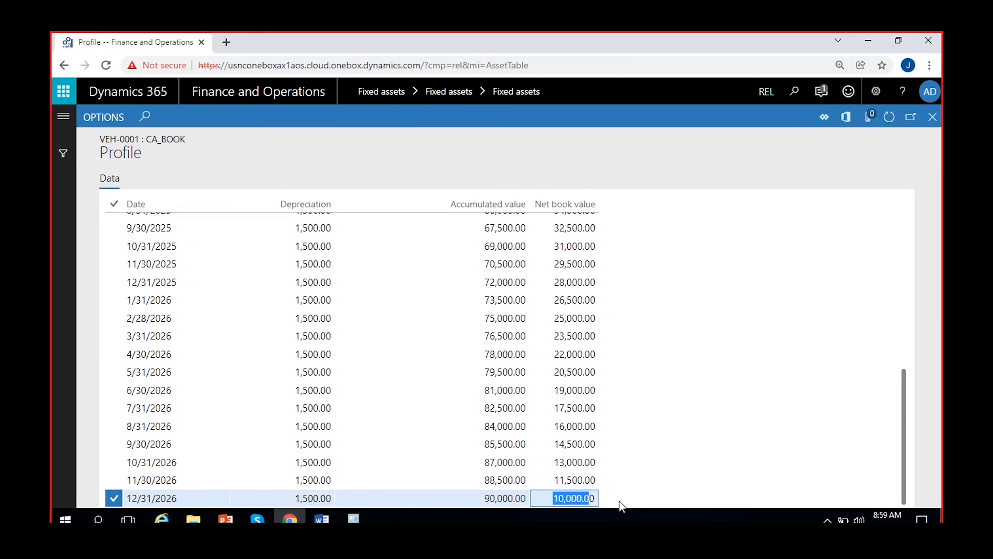
double_click(565, 498)
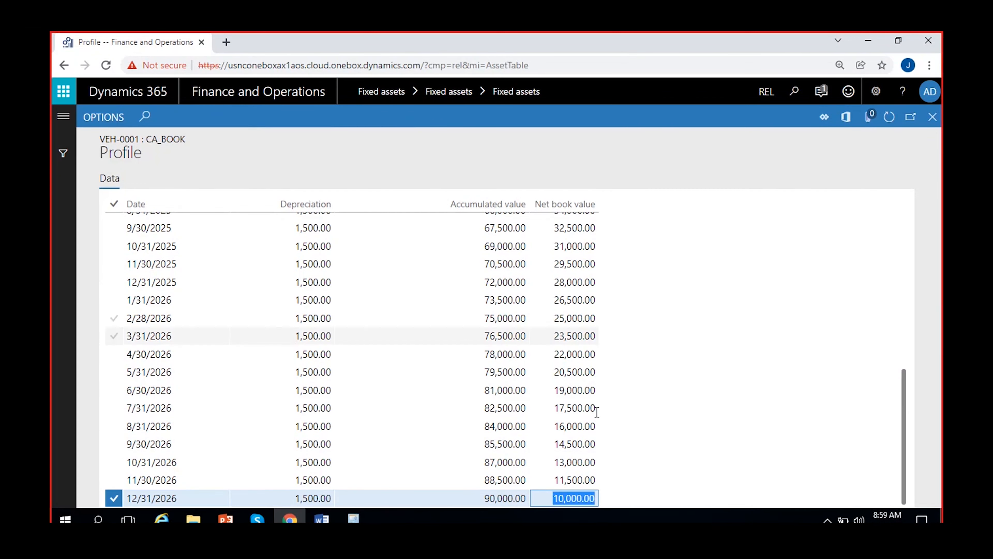
left_click(565, 490)
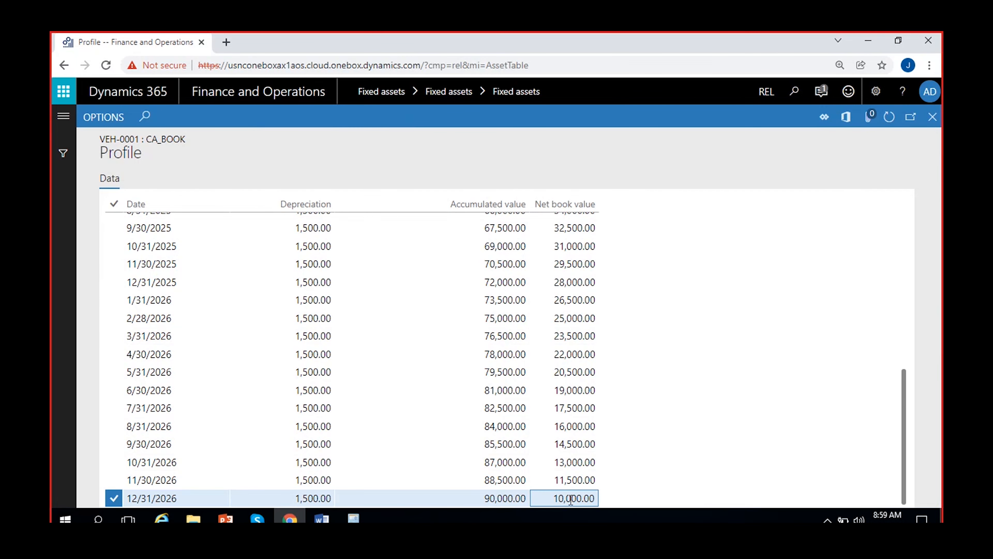
scroll(339, 348, "up", 15)
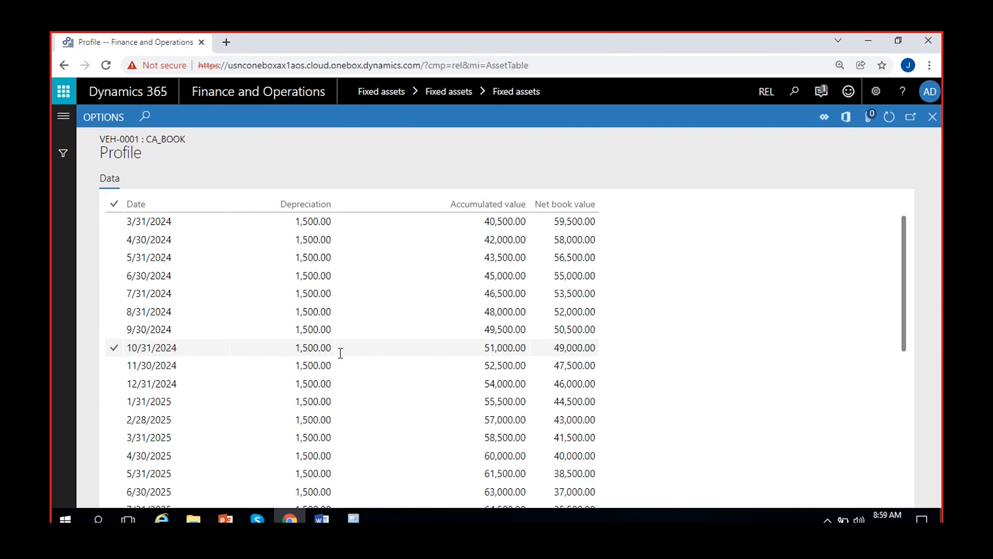
scroll(358, 299, "up", 3)
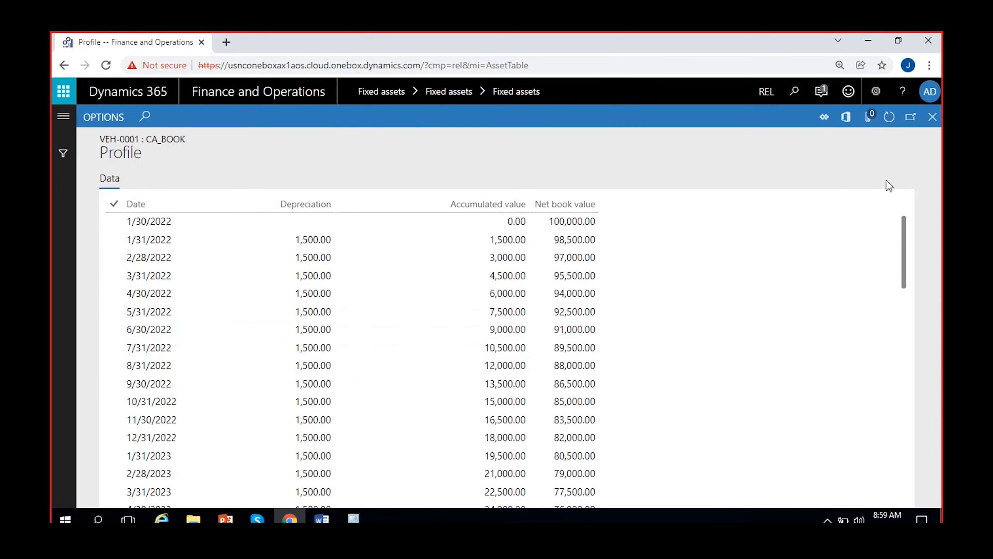
left_click(932, 117)
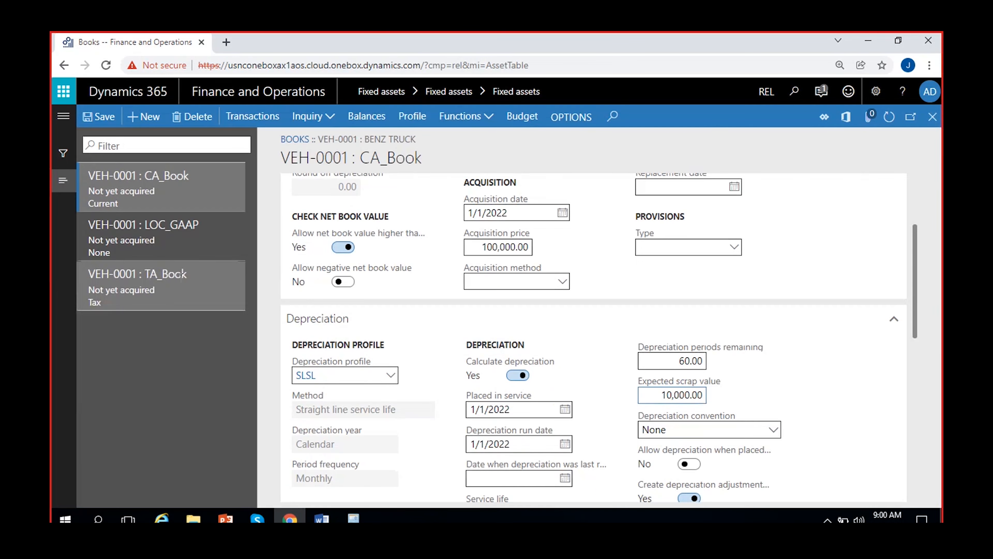
- Open the depreciation profile of VEH-0001's TA_Book, check the 1/31/2022 depreciation, and close the profile
left_click(182, 277)
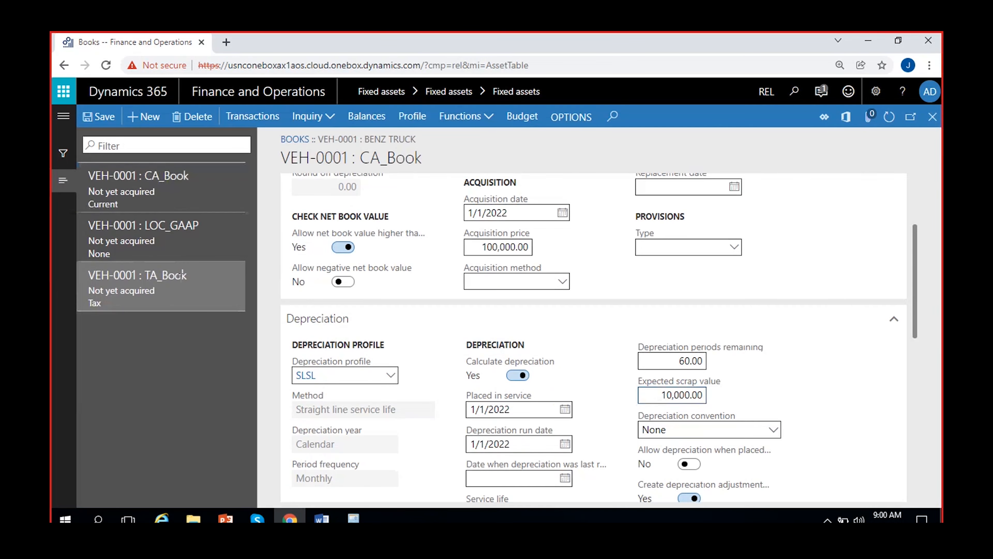
left_click(264, 118)
left_click(934, 119)
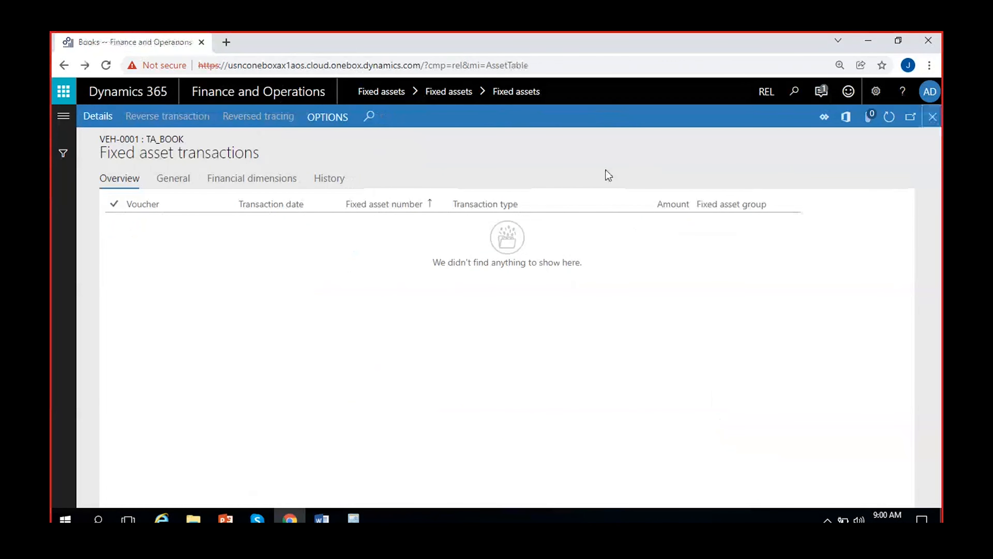
left_click(413, 124)
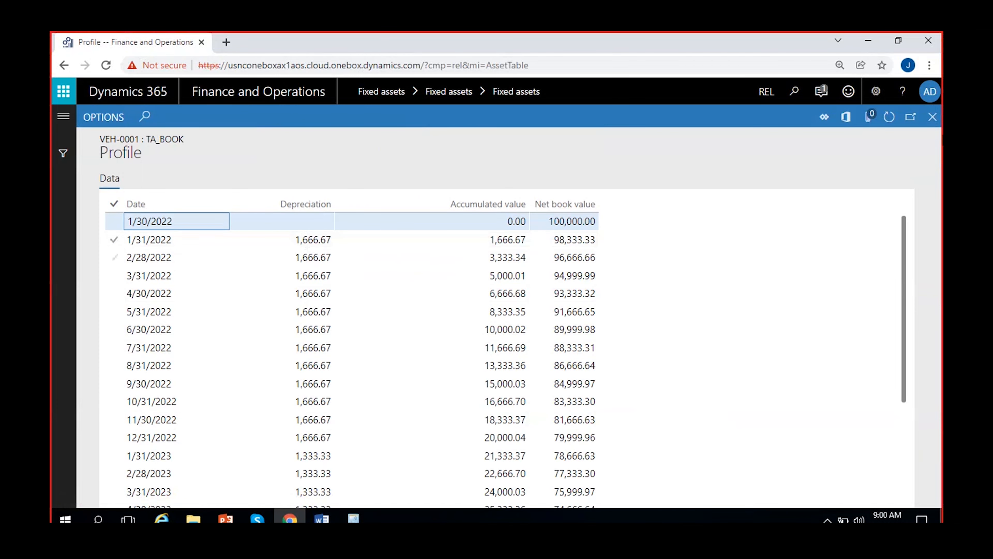
left_click(289, 245)
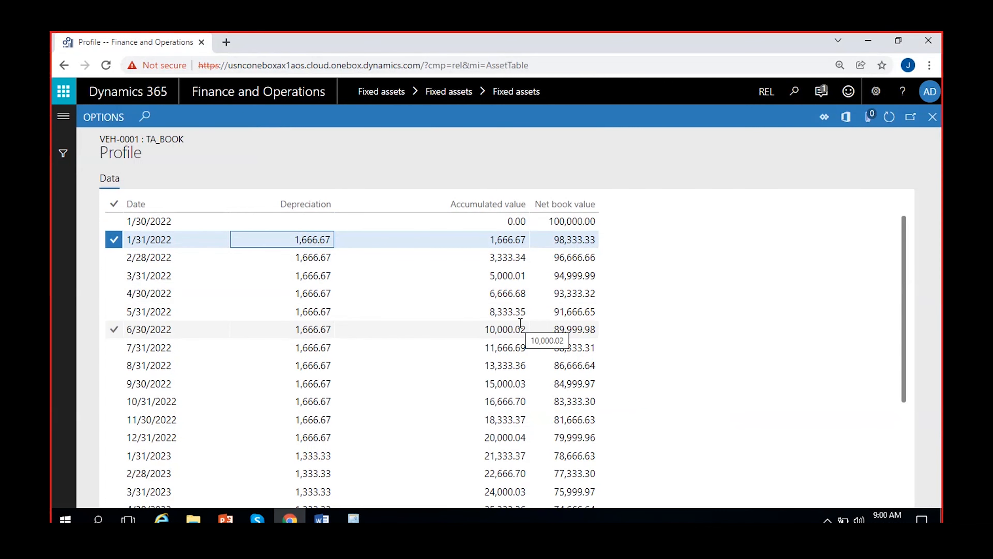
left_click(934, 119)
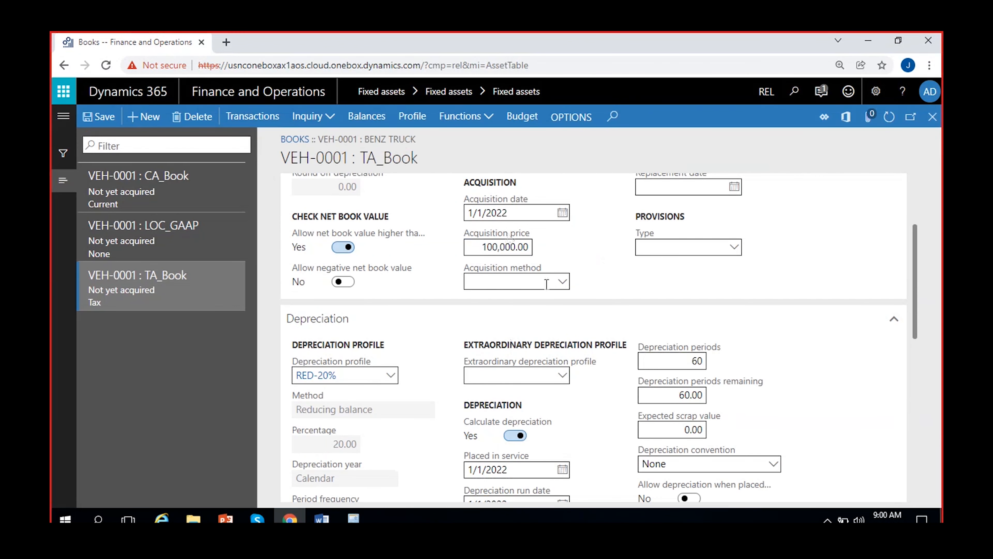
- Set the expected scrap value of VEH-0001's TA_Book to 10,000 and save the book
left_click(669, 426)
type("100")
left_click(128, 422)
left_click(92, 119)
- Reopen TA_Book's depreciation profile and check the 12/31/2022 depreciation amount
left_click(409, 119)
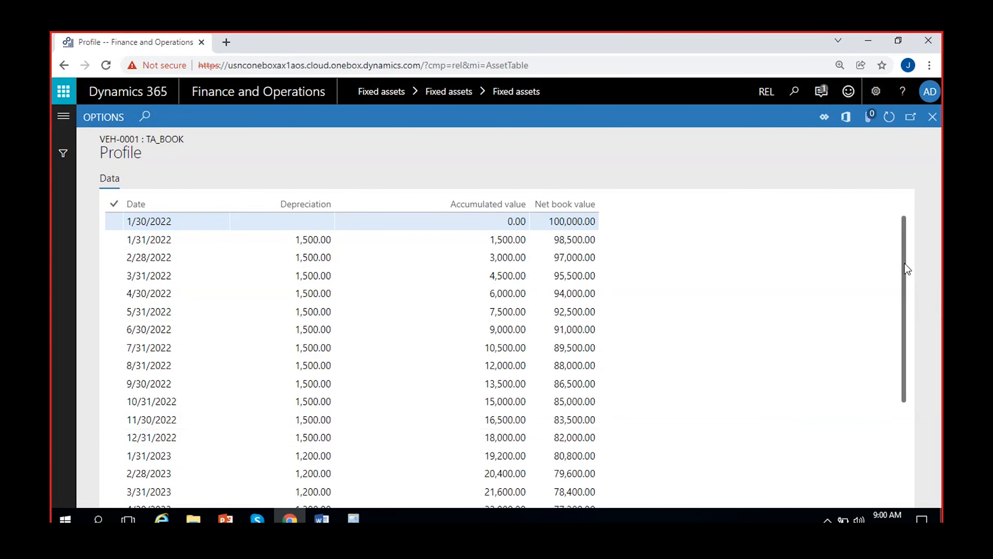
left_click_drag(905, 264, 906, 284)
left_click(326, 406)
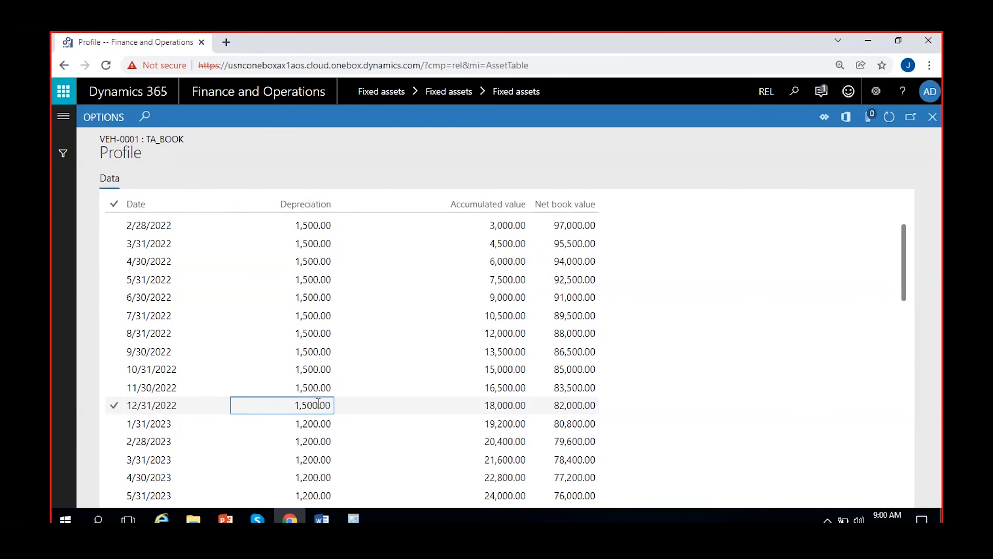
- Switch to Calculator and work out 20% of 90000 as the first year's depreciation
left_click(353, 518)
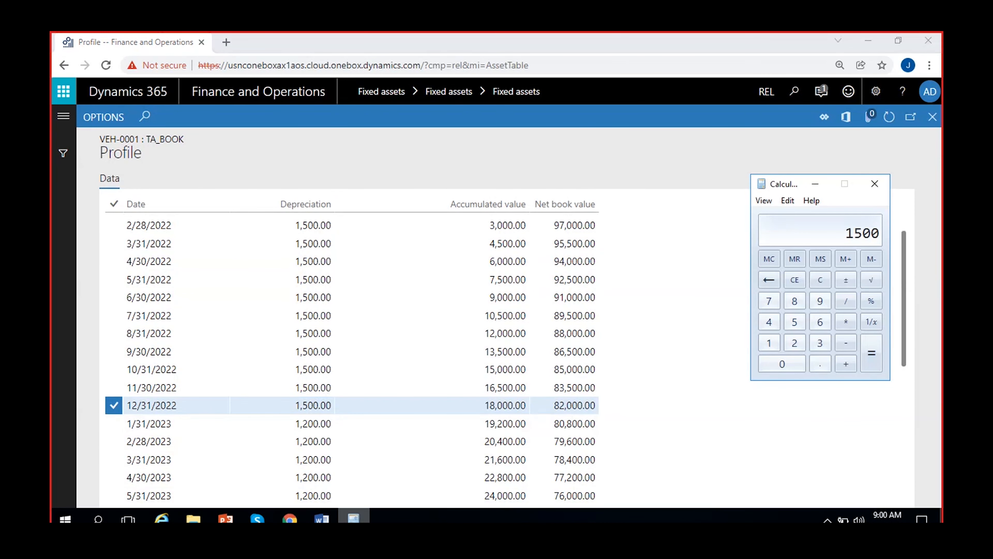
left_click(824, 280)
left_click(822, 302)
left_click(797, 361)
left_click(798, 361)
left_click(797, 361)
left_click(797, 361)
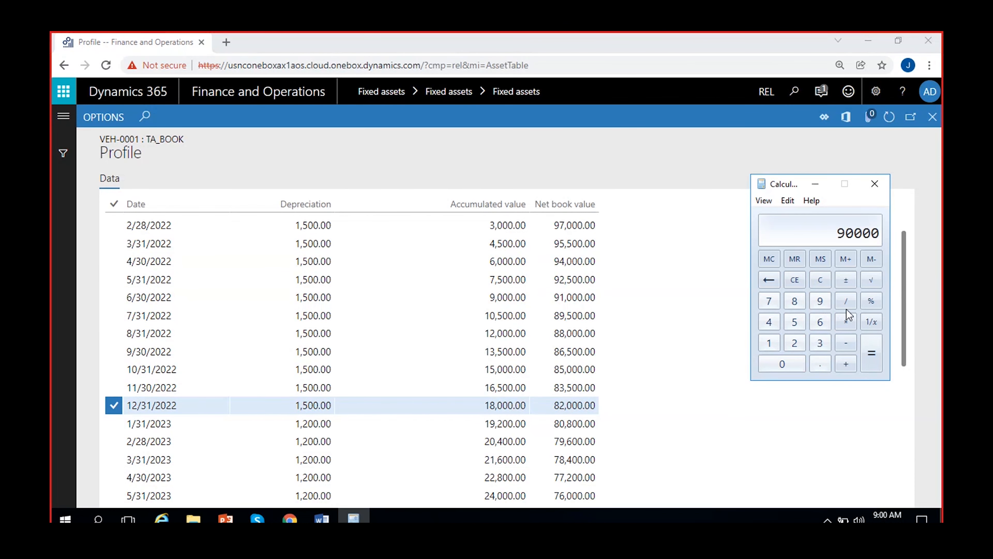
left_click(847, 319)
left_click(797, 341)
left_click(791, 357)
left_click(871, 301)
- Try to divide the 20% result by 12 for the monthly amount, and clear the calculation
left_click(841, 303)
left_click(771, 340)
left_click(796, 343)
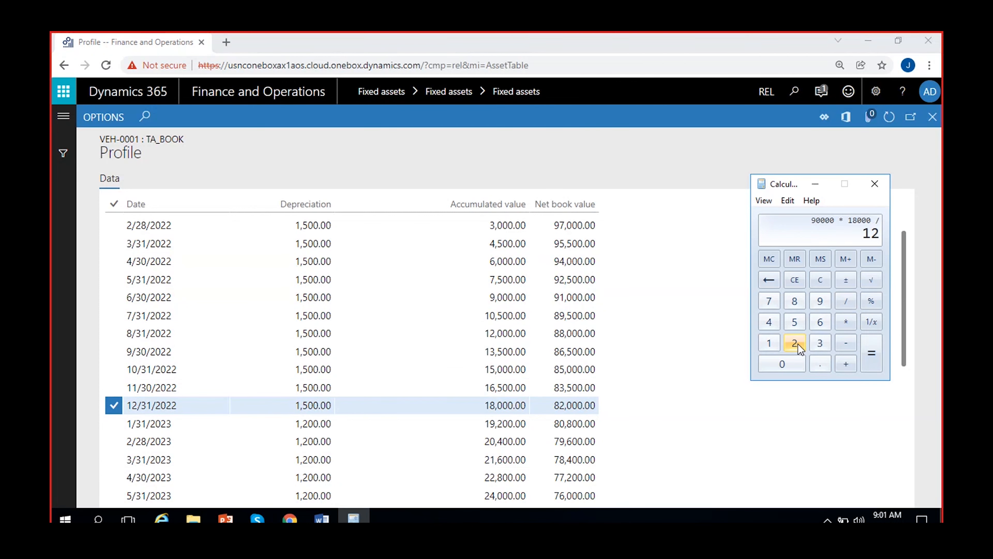
left_click(868, 352)
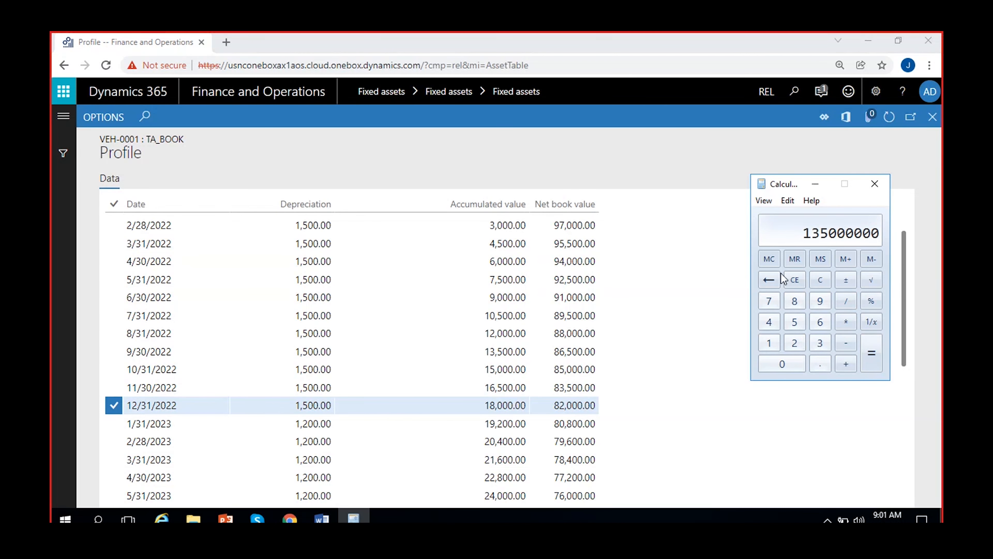
left_click(795, 280)
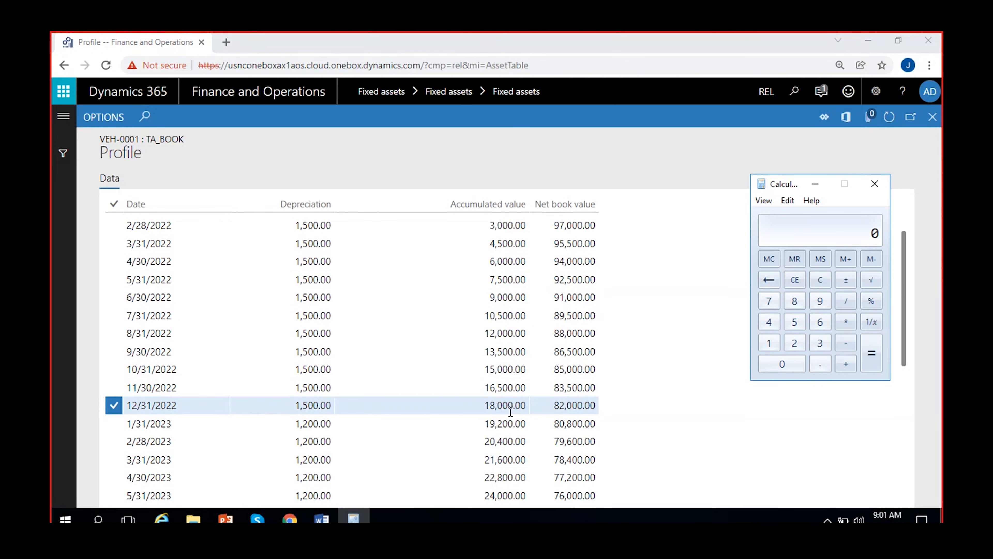
- Check TA_Book's 12/31/2022 net book value in the profile, and calculate 20% of 72000 in Calculator
left_click(558, 406)
left_click_drag(555, 406, 611, 414)
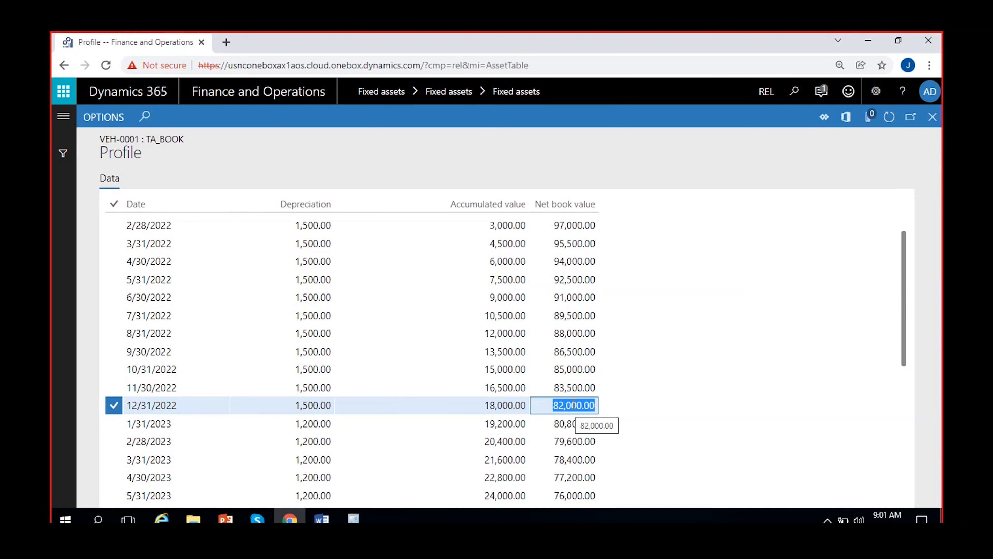
left_click(353, 518)
left_click(772, 310)
left_click(793, 345)
left_click(784, 363)
left_click(784, 364)
left_click(785, 363)
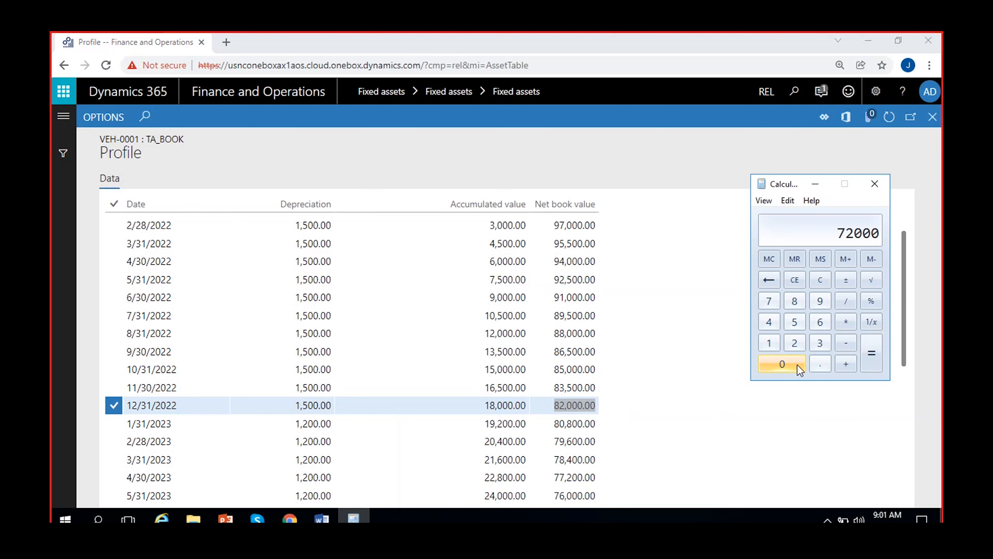
left_click(849, 319)
left_click(797, 341)
left_click(791, 362)
left_click(871, 301)
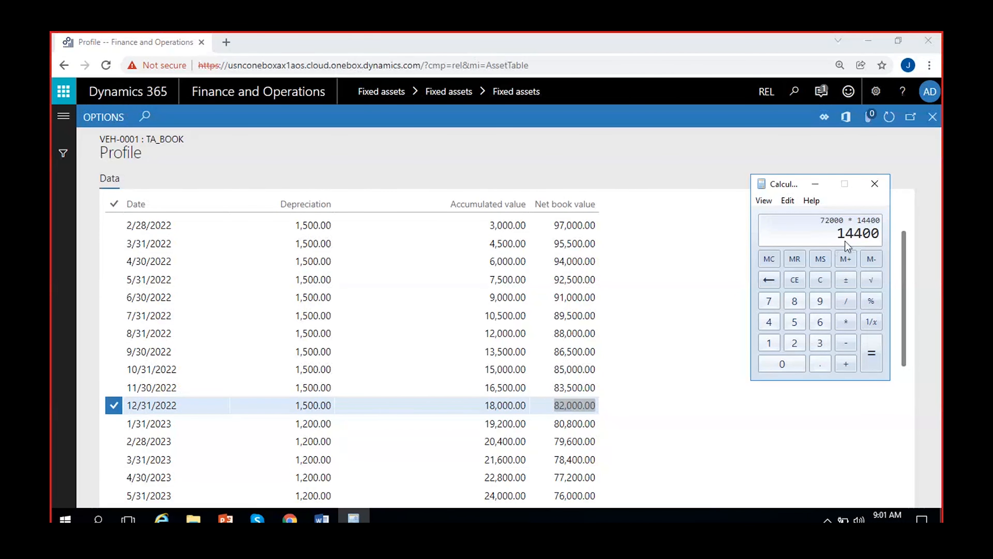
- Clear the pending calculation and divide 14400 by 12 to get the second year's monthly depreciation
left_click(846, 302)
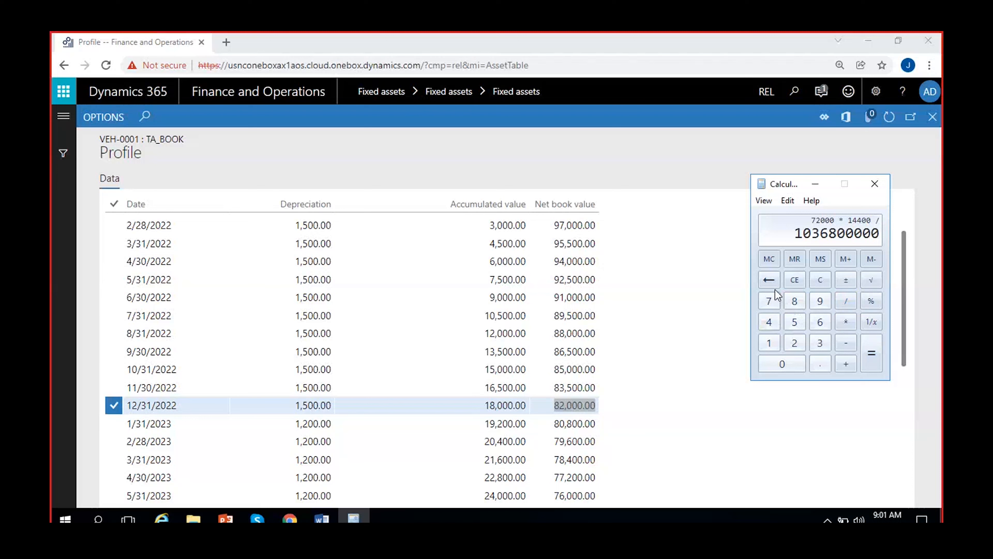
left_click(822, 280)
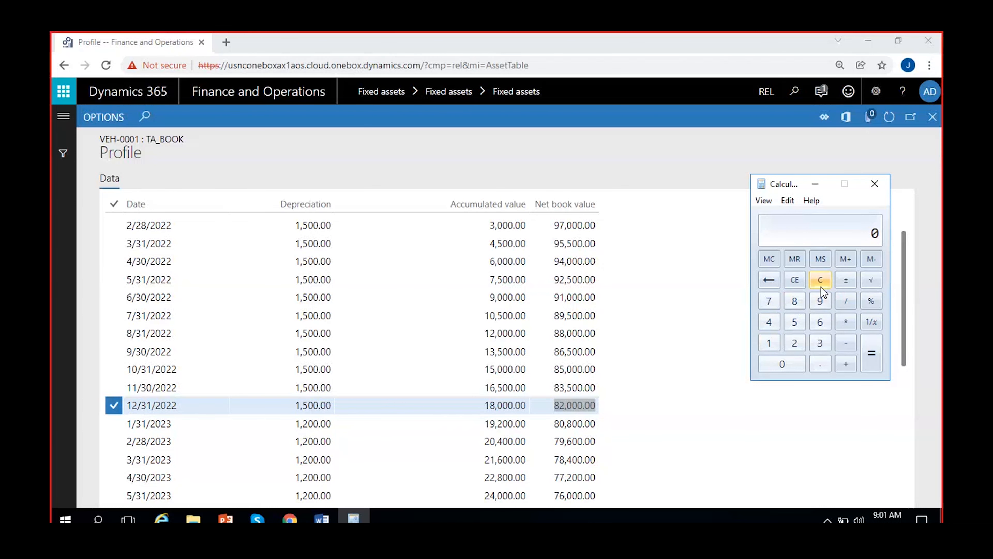
left_click(772, 339)
left_click(773, 320)
left_click(773, 321)
left_click(773, 321)
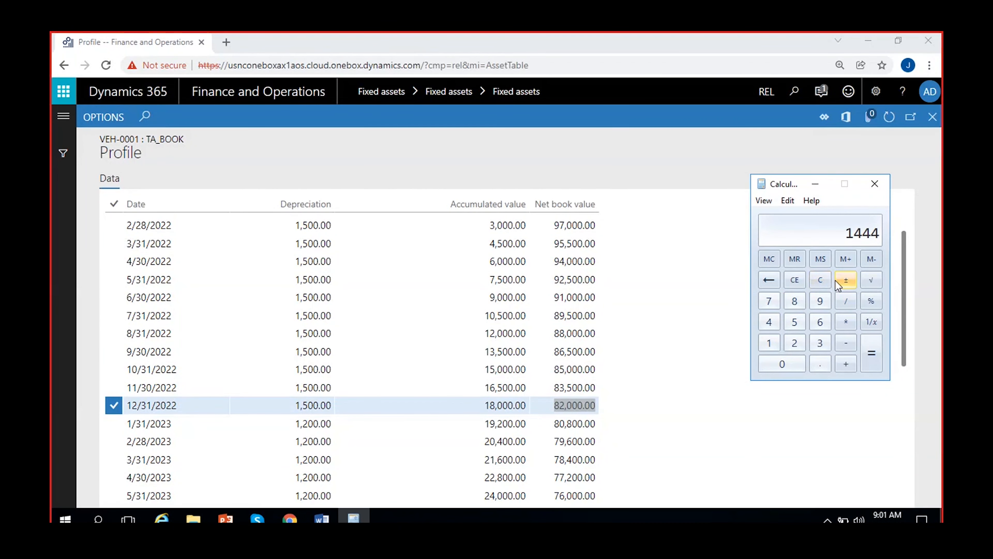
left_click(773, 278)
left_click(783, 365)
left_click(783, 365)
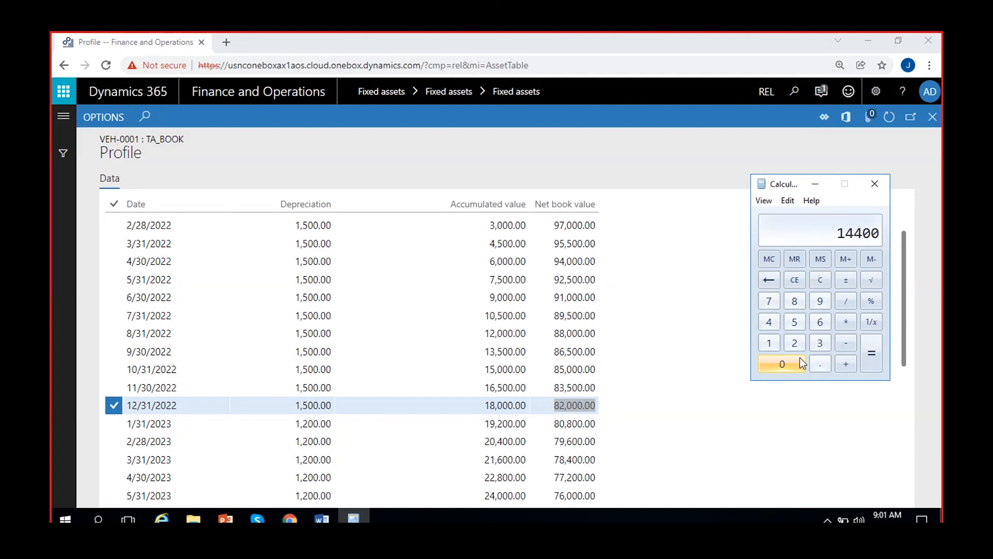
left_click(850, 306)
left_click(768, 343)
left_click(794, 342)
left_click(871, 352)
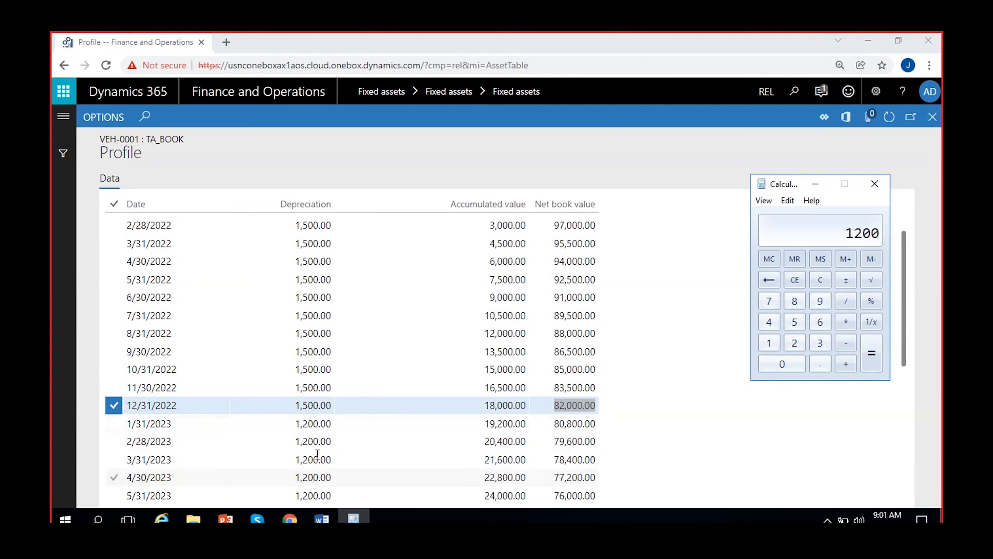
- Compare the 2023 depreciation rows in TA_Book's profile with the calculated amount, and select the 12/31/2023 date
scroll(322, 348, "down", 2)
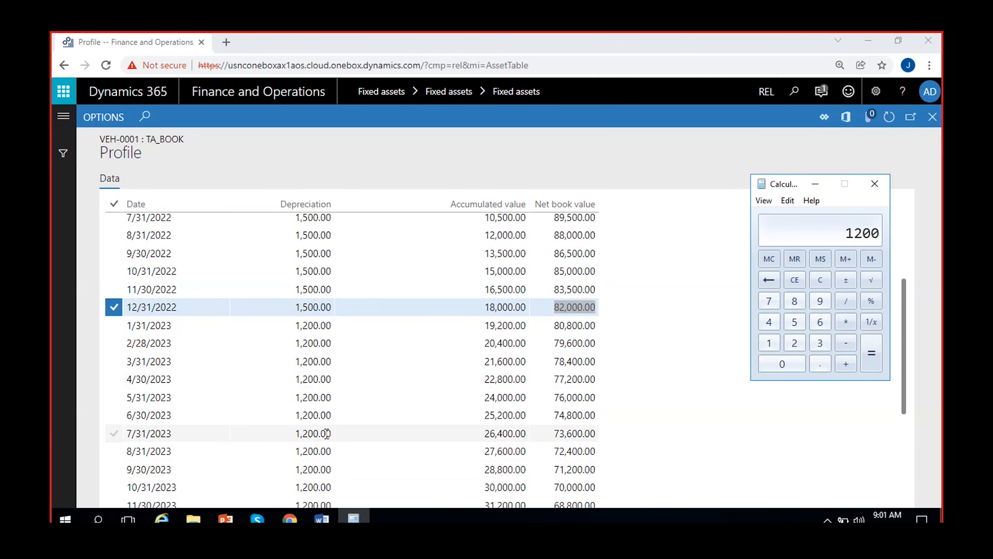
scroll(331, 445, "down", 2)
left_click(130, 426)
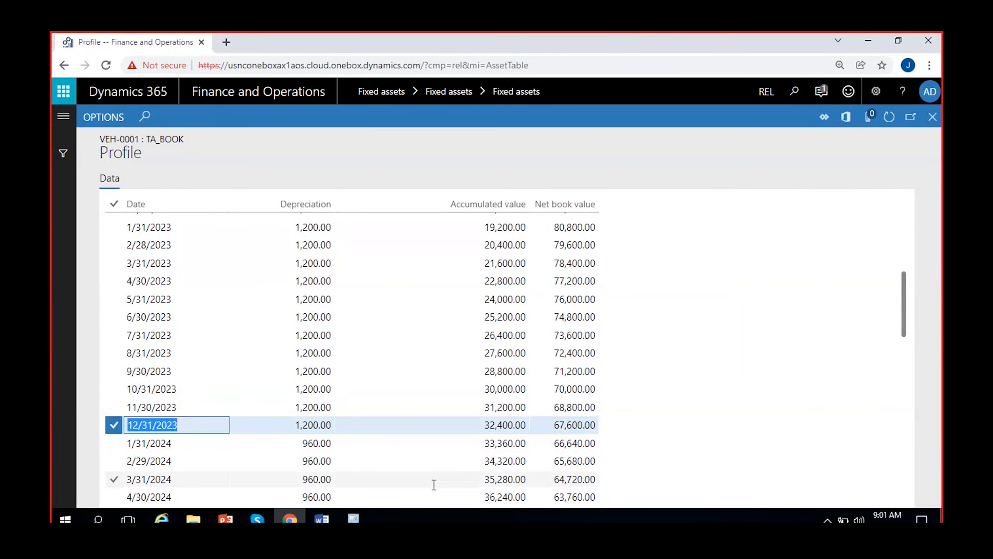
- Check TA_Book's 12/31/2023 net book value in the profile, and calculate 20% of 57600 in Calculator
left_click(353, 518)
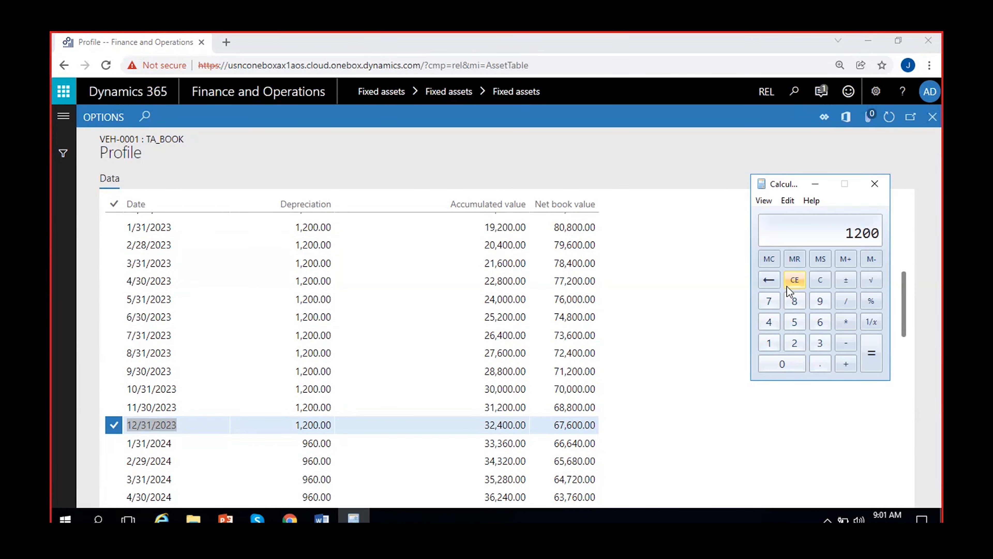
left_click(821, 280)
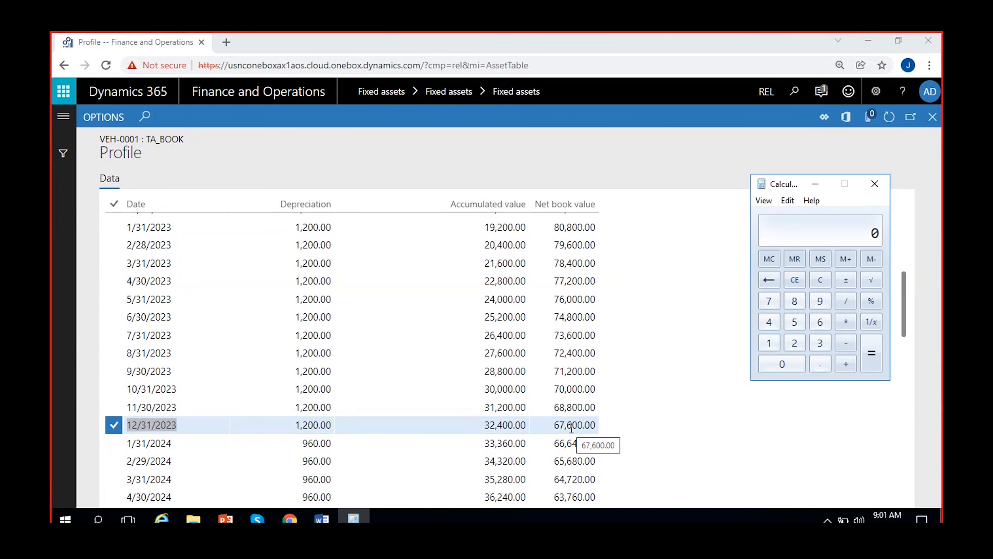
left_click(793, 324)
left_click(774, 302)
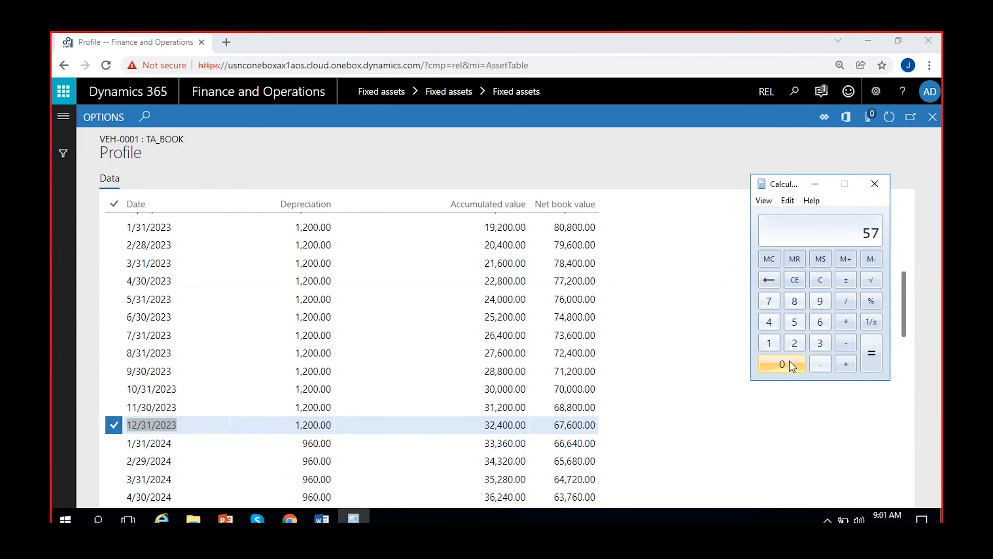
left_click(820, 322)
double_click(785, 362)
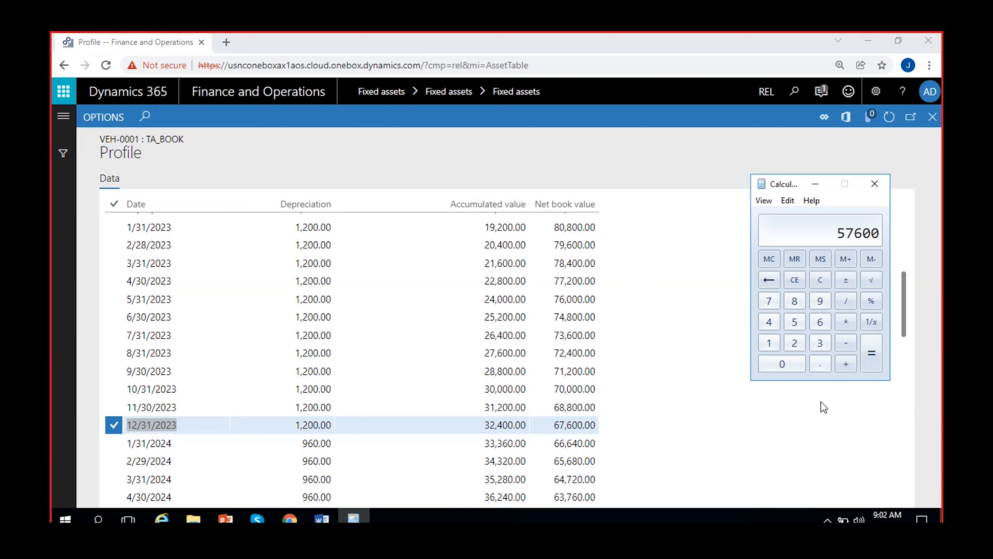
left_click(795, 343)
left_click(782, 364)
left_click(871, 300)
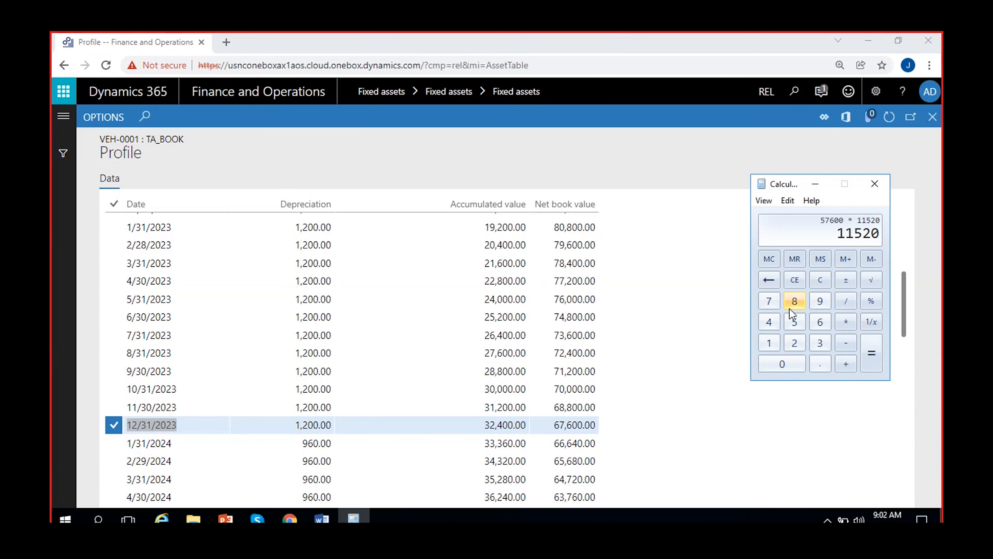
- Clear the pending calculation and divide 11520 by 12 to get the third year's monthly depreciation
left_click(820, 279)
left_click(769, 343)
left_click(769, 343)
left_click(795, 322)
left_click(795, 343)
left_click(792, 362)
left_click(845, 305)
left_click(772, 348)
left_click(794, 343)
left_click(871, 353)
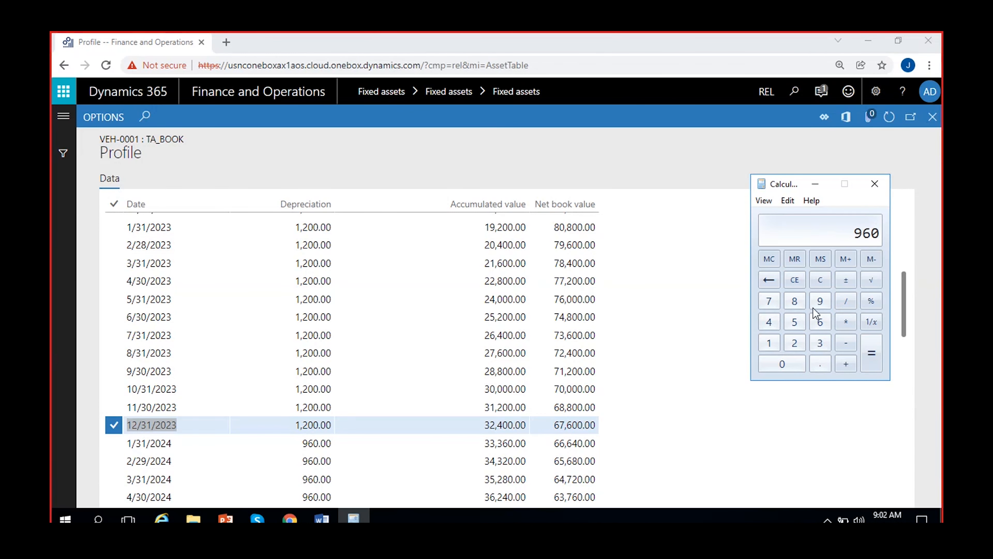
- Compare TA_Book's 2024 depreciation rows with the calculated amount, put Calculator away, and close the profile
scroll(344, 430, "down", 5)
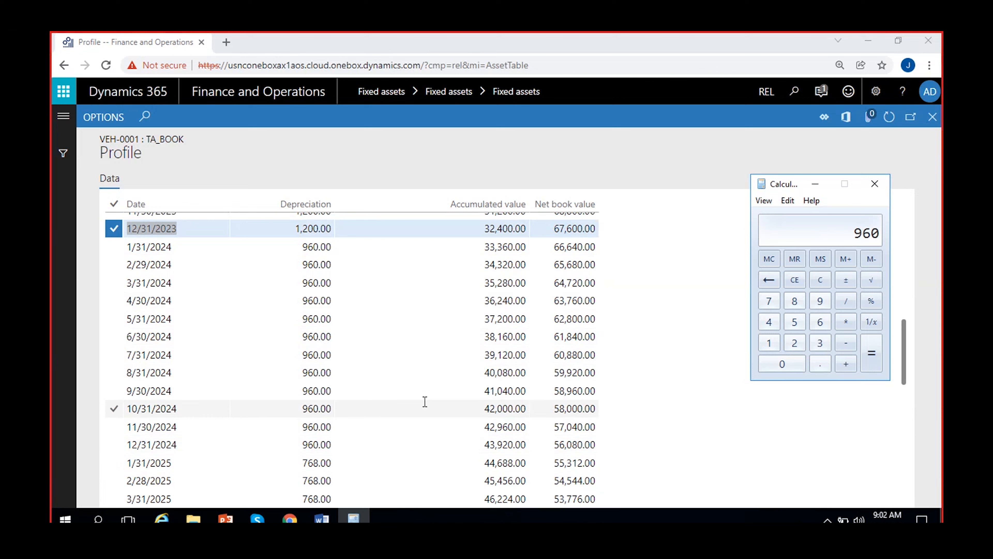
scroll(439, 405, "up", 5)
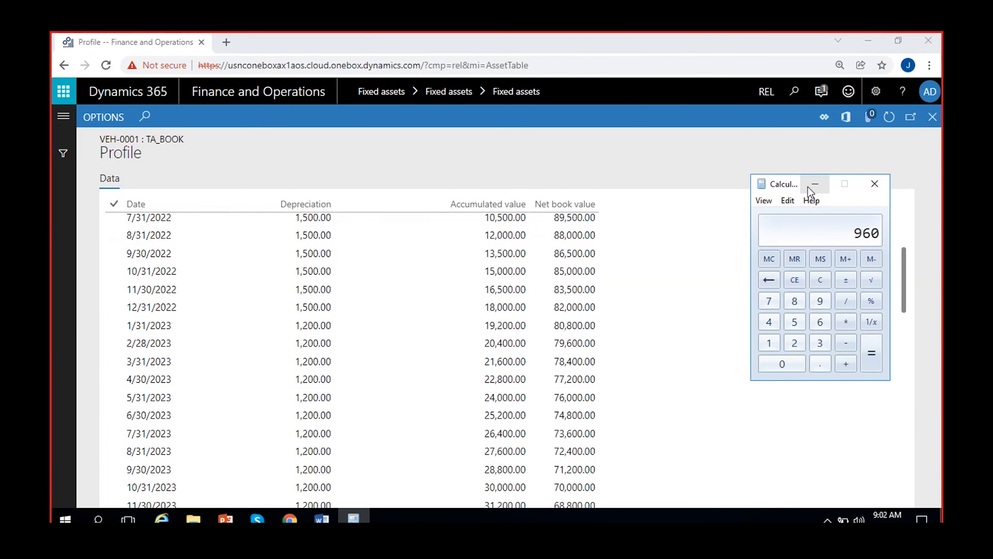
left_click(815, 184)
scroll(359, 423, "up", 3)
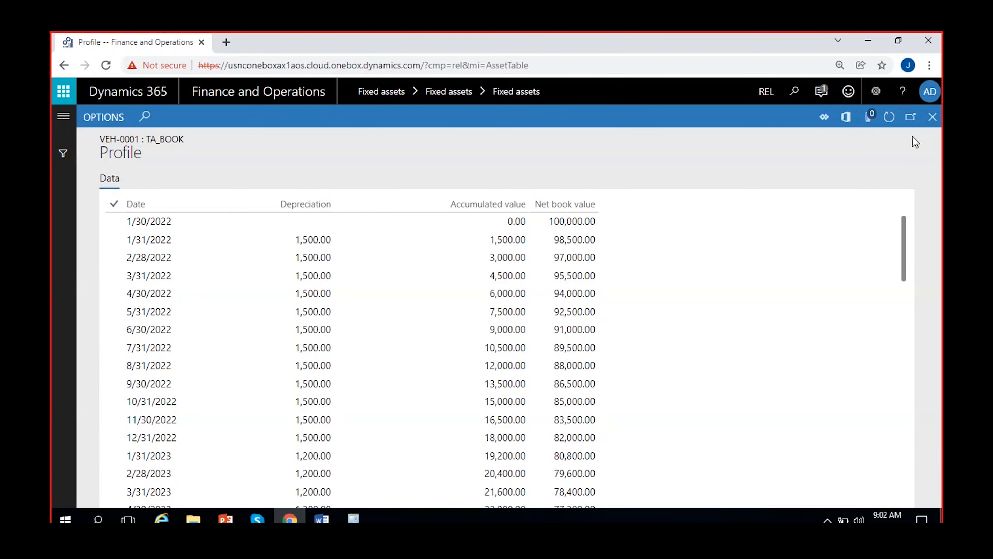
left_click(933, 116)
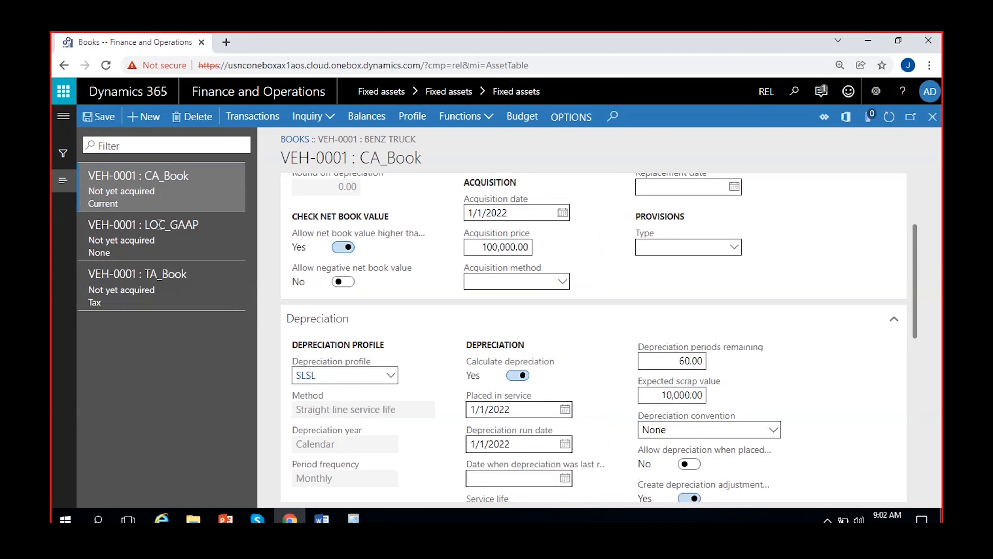
- Set the alternative depreciation profile of VEH-0001's CA_Book to 200%RED and save the book
scroll(426, 339, "down", 3)
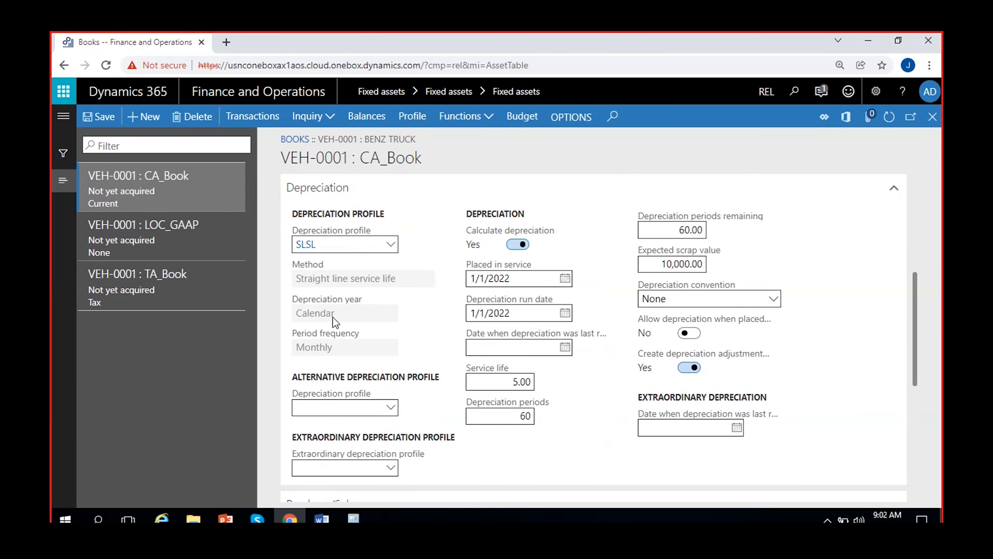
scroll(412, 377, "up", 2)
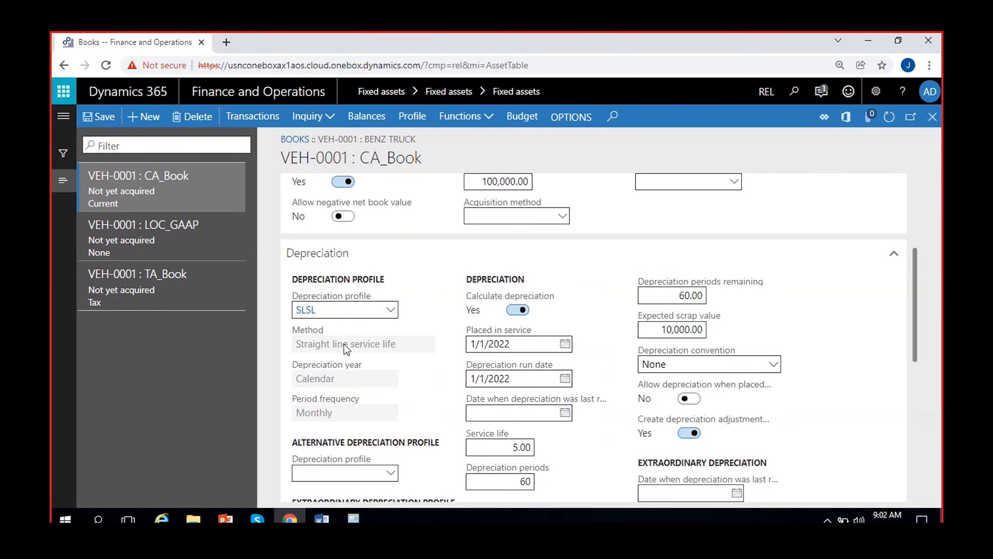
scroll(401, 405, "down", 2)
left_click(395, 412)
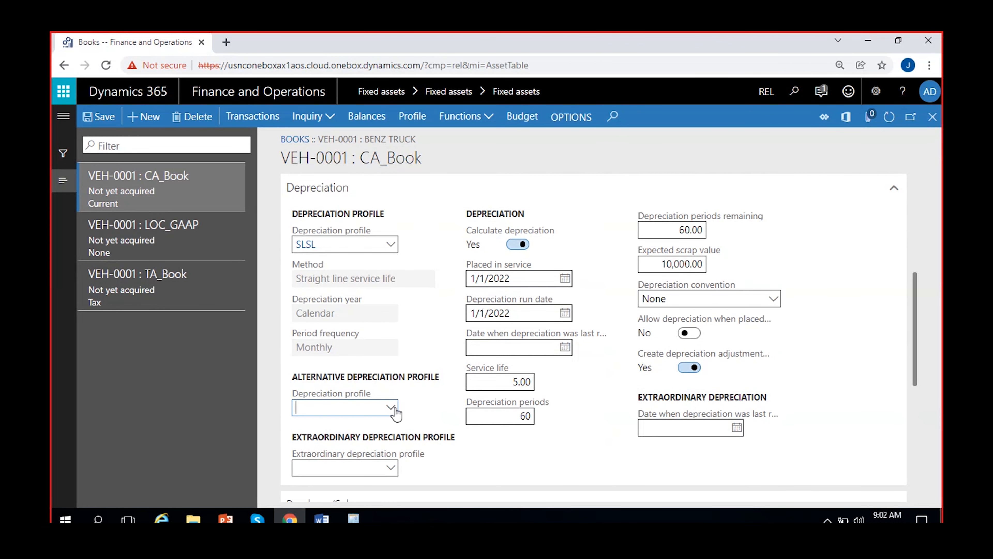
left_click(393, 408)
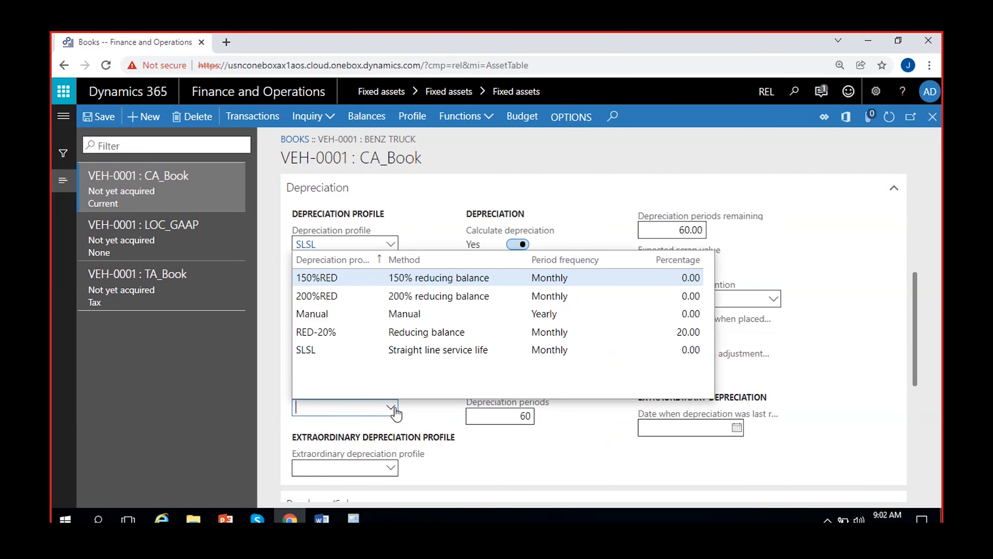
left_click(347, 301)
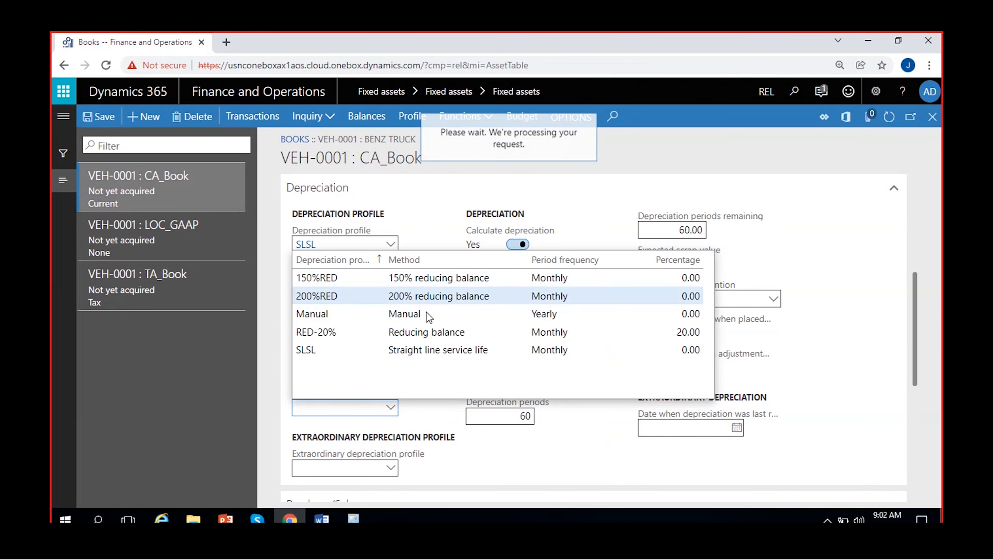
left_click(413, 400)
left_click(96, 121)
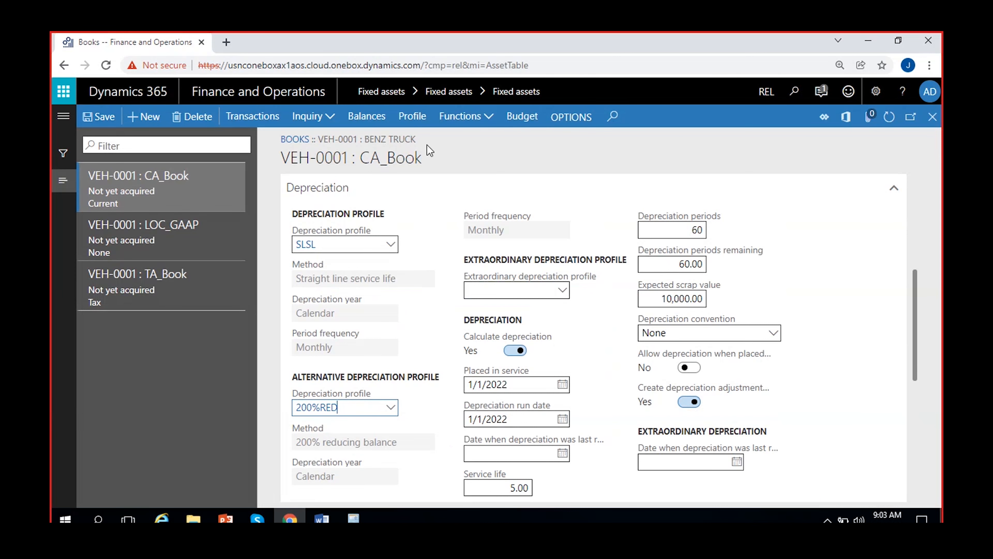
- Open CA_Book's depreciation profile and compare the alternative and depreciation amounts for 1/31/2022
left_click(414, 119)
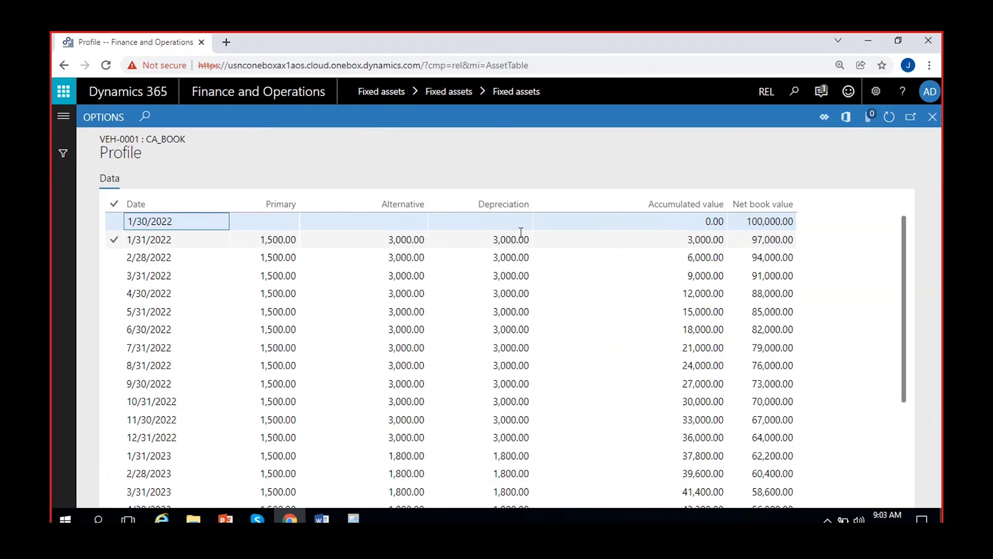
left_click(518, 243)
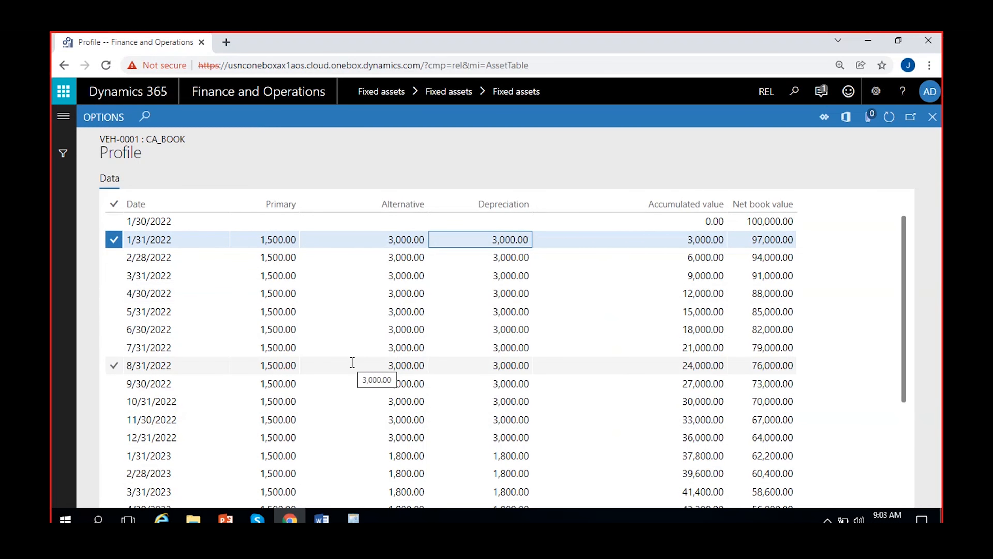
left_click(410, 240)
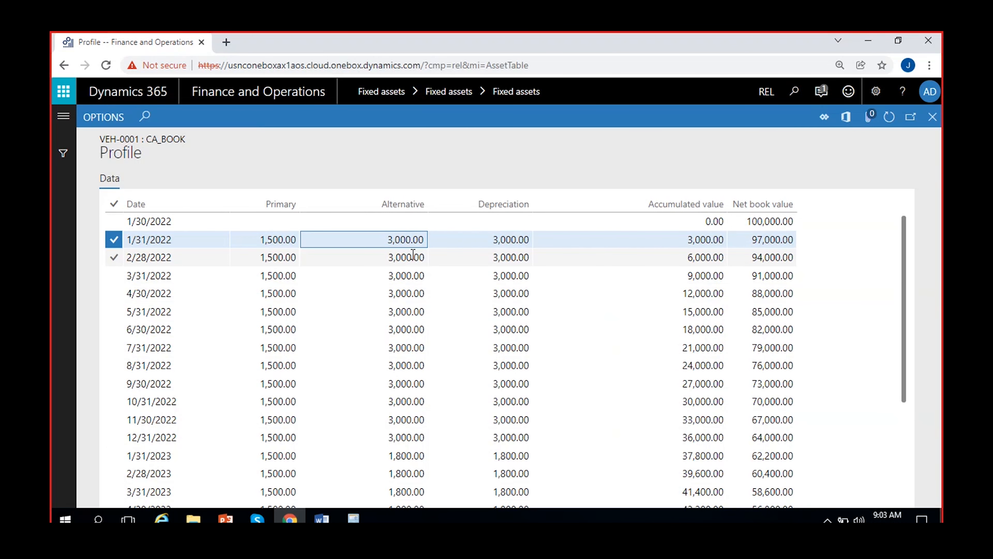
- Calculate 40% of 90000 in Calculator as the first year's alternative depreciation
left_click(354, 518)
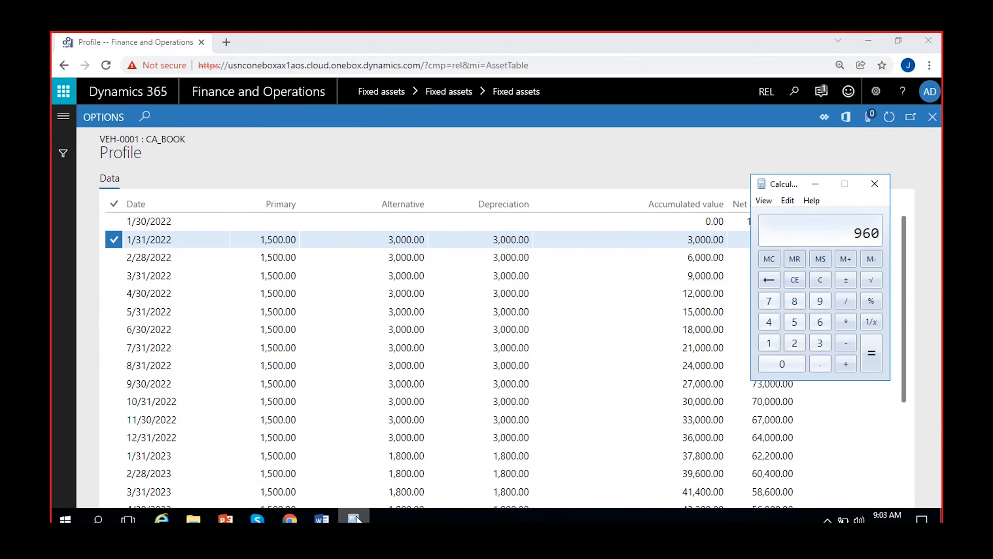
left_click(821, 280)
left_click(827, 301)
left_click(790, 362)
left_click(789, 362)
left_click(790, 361)
left_click(789, 362)
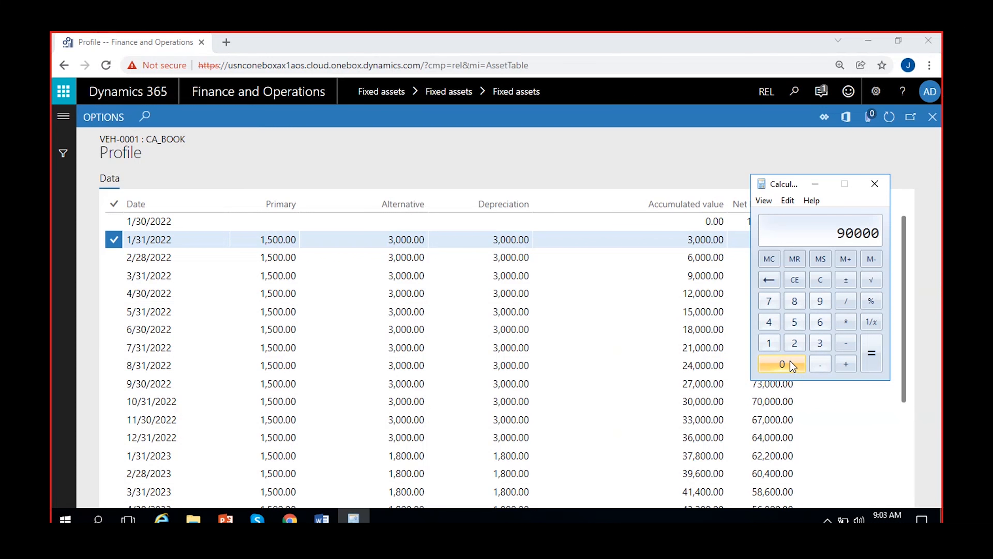
left_click(848, 323)
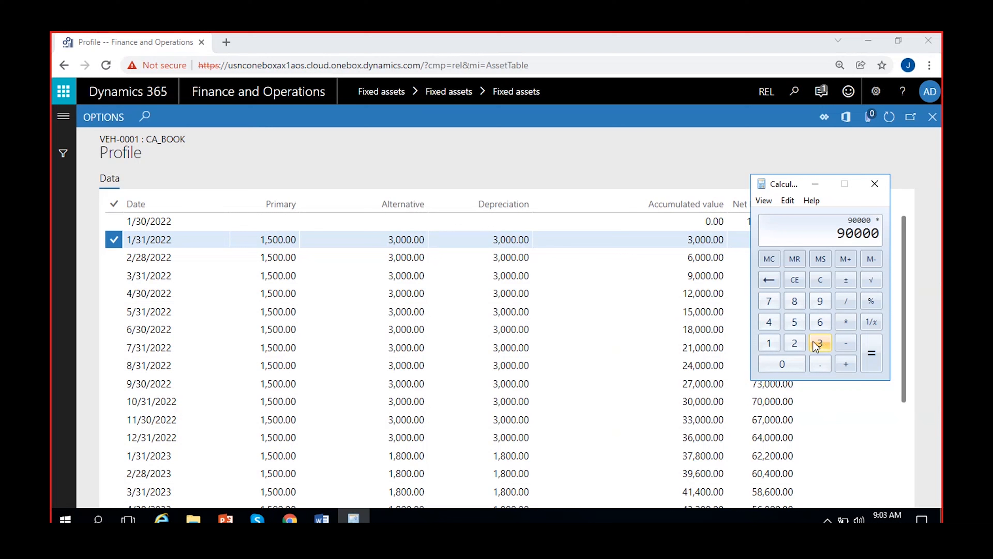
left_click(777, 325)
left_click(782, 364)
left_click(868, 308)
left_click(870, 354)
- Clear the calculation and divide 36000 by 12 to get the first year's monthly alternative depreciation
left_click(819, 280)
left_click(820, 322)
left_click(797, 360)
left_click(797, 360)
left_click(797, 359)
left_click(845, 305)
left_click(775, 342)
left_click(797, 337)
left_click(873, 354)
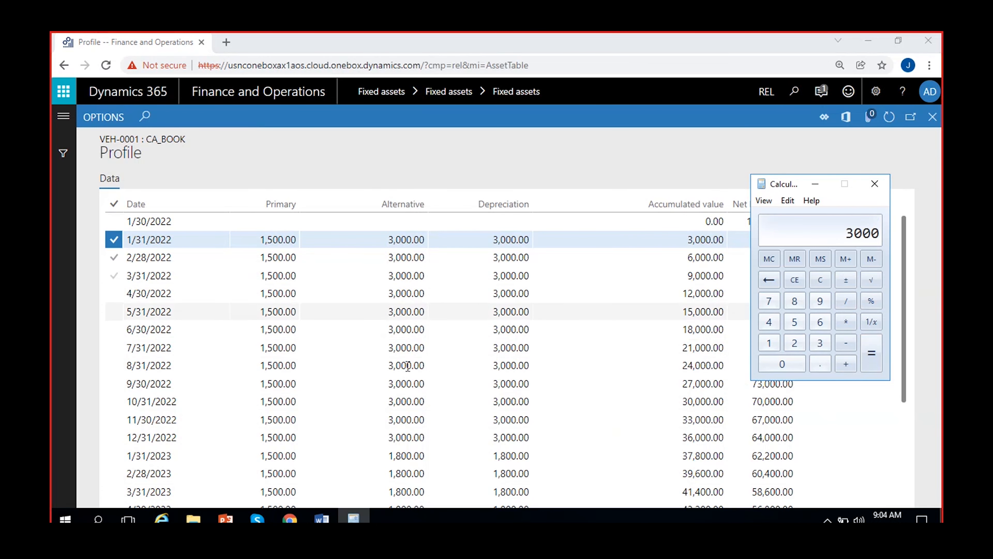
- Return to CA_Book's profile and examine the early 2022 accumulated values and the 2023 primary and alternative amounts
left_click(532, 138)
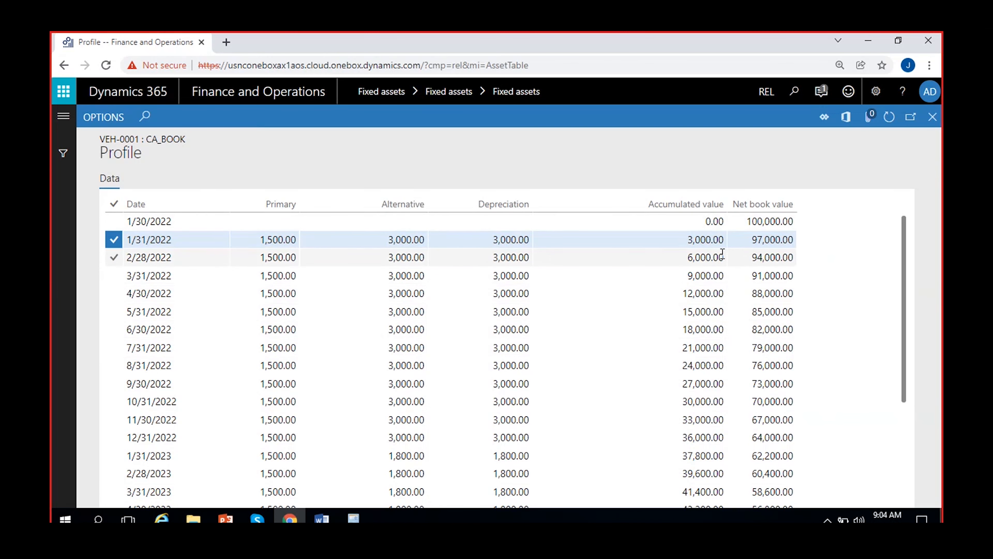
left_click(694, 233)
left_click(700, 254)
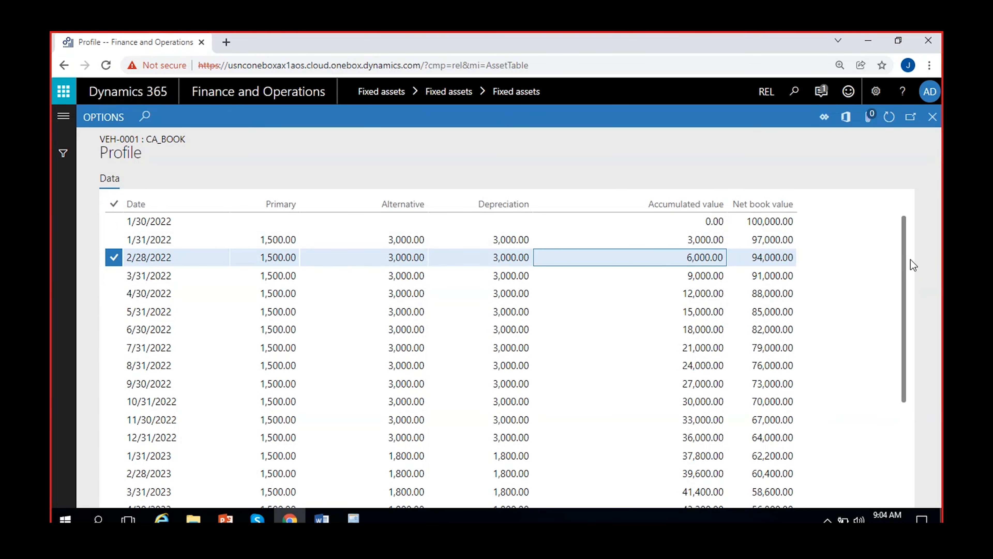
scroll(914, 308, "down", 5)
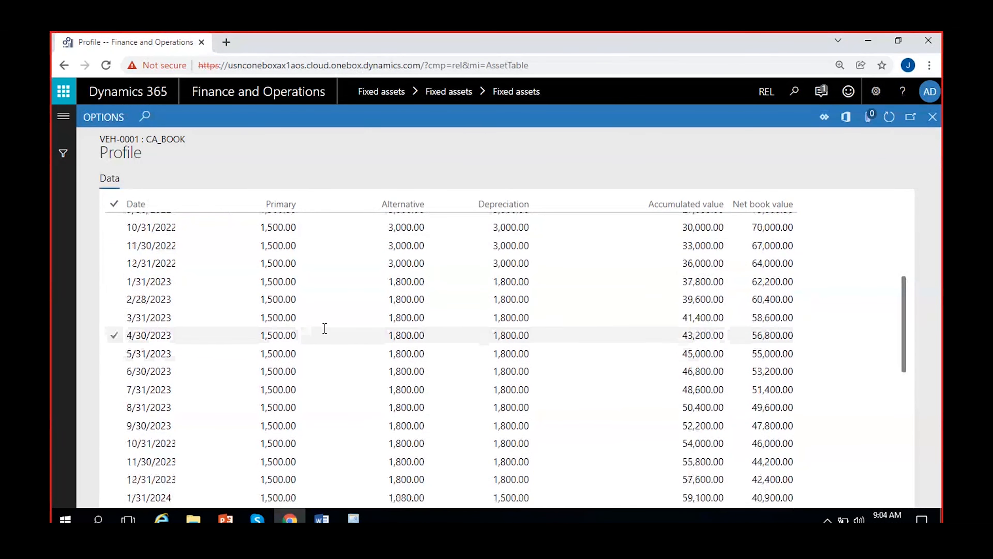
left_click(299, 315)
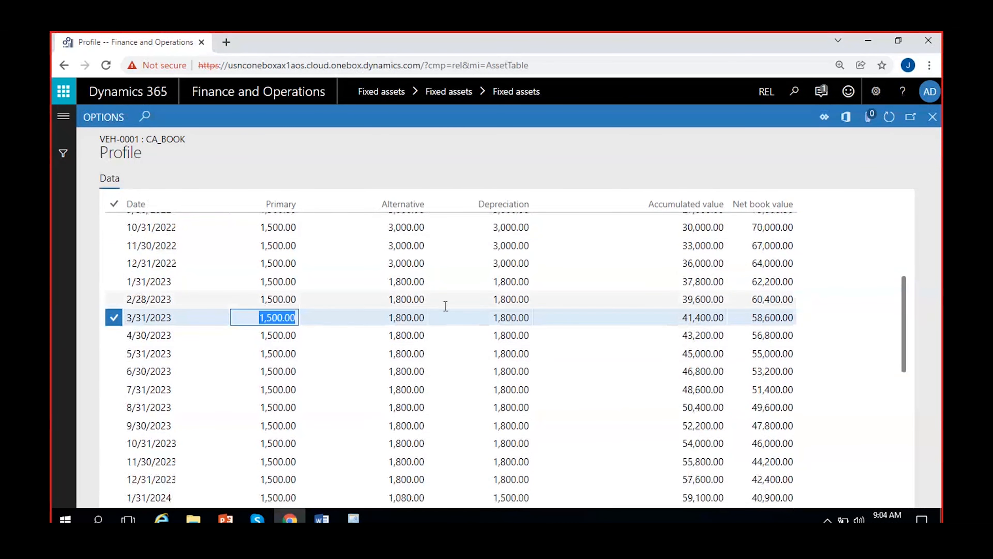
scroll(424, 382, "down", 3)
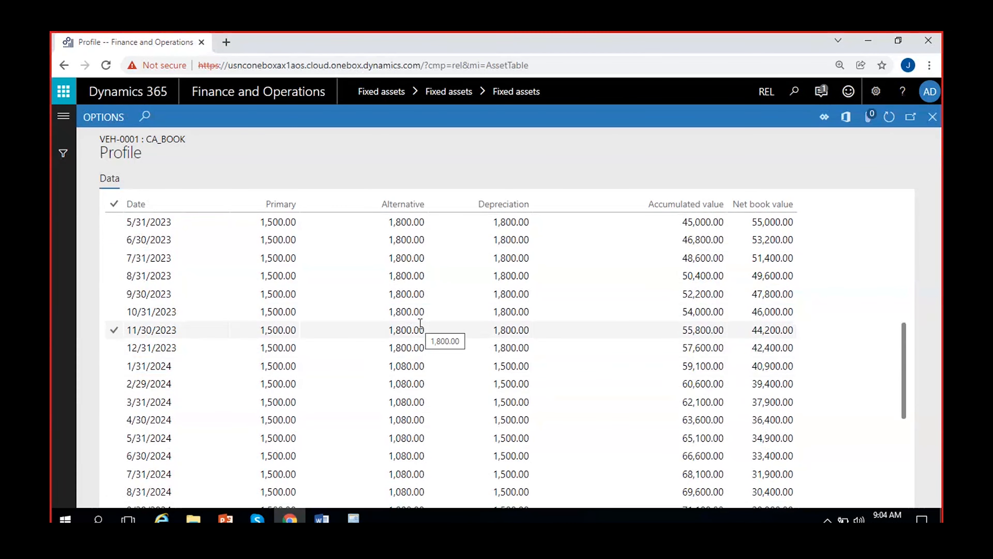
- Compare the alternative, depreciation and primary amounts in CA_Book's 1/31/2024 row
left_click(405, 365)
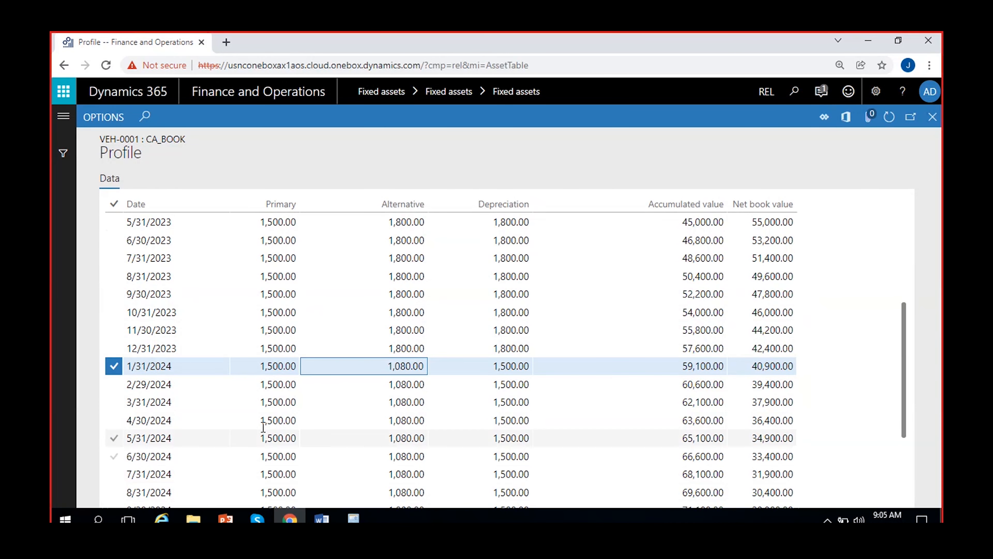
left_click(181, 368)
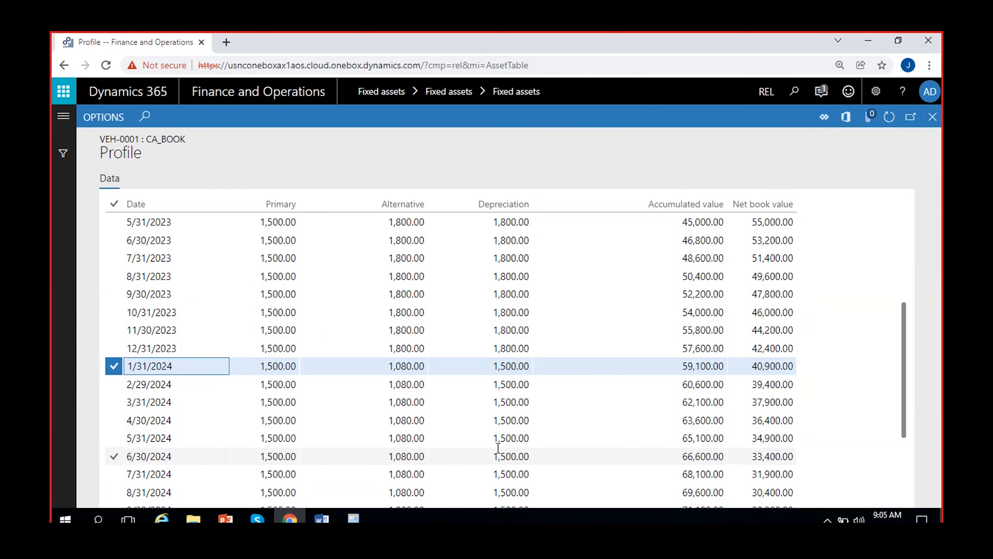
left_click(506, 365)
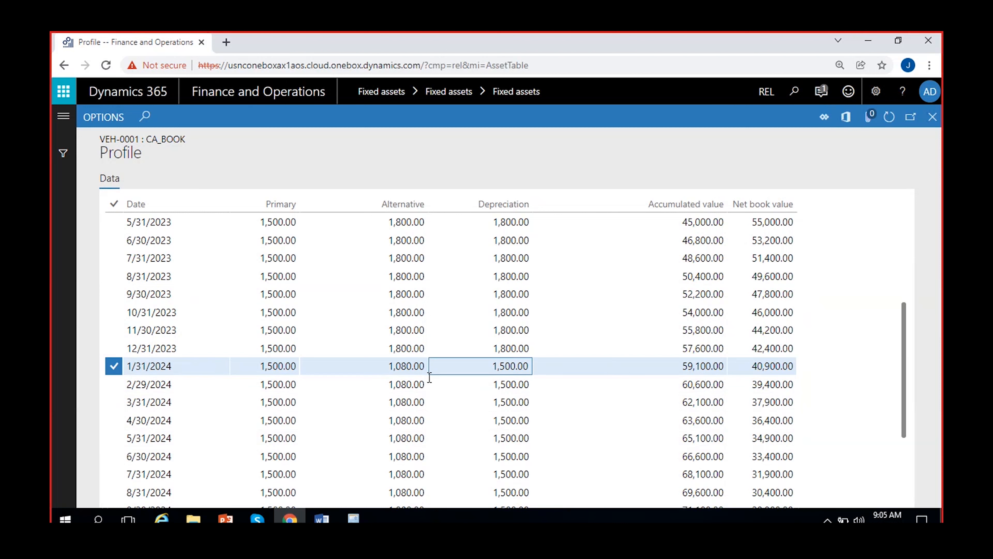
left_click(270, 365)
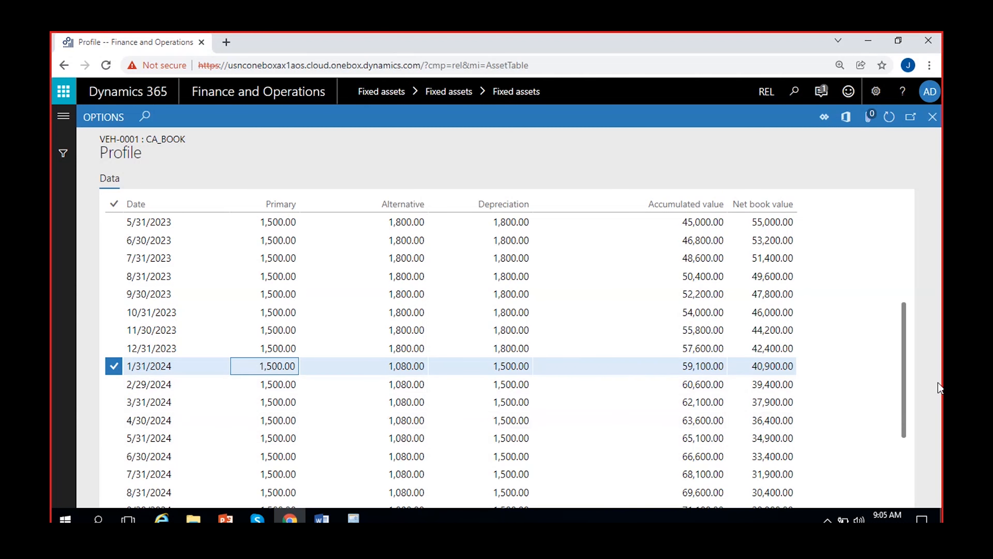
- Review CA_Book's remaining depreciation rows through 10/31/2025, and return to the start of the schedule
left_click_drag(904, 328, 916, 426)
scroll(408, 414, "down", 3)
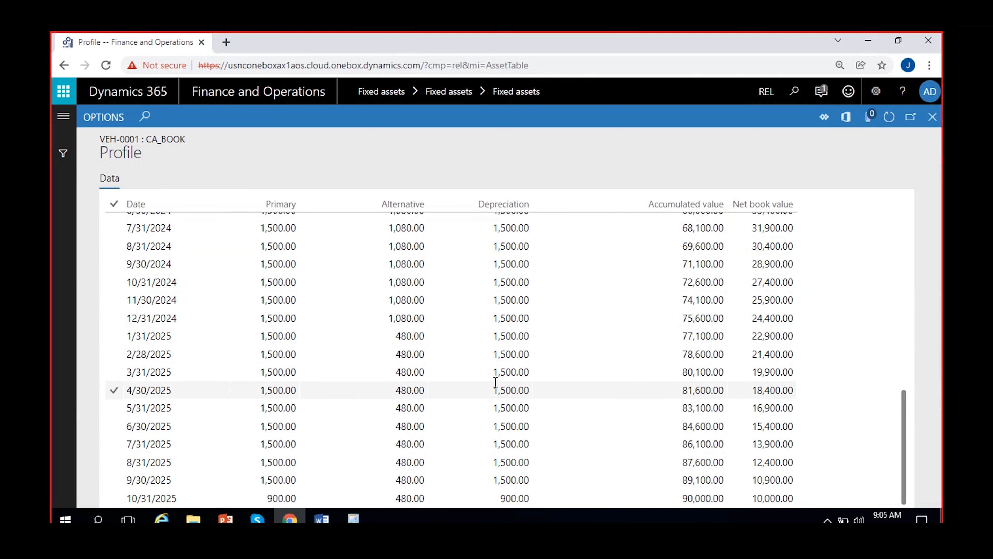
left_click(572, 403)
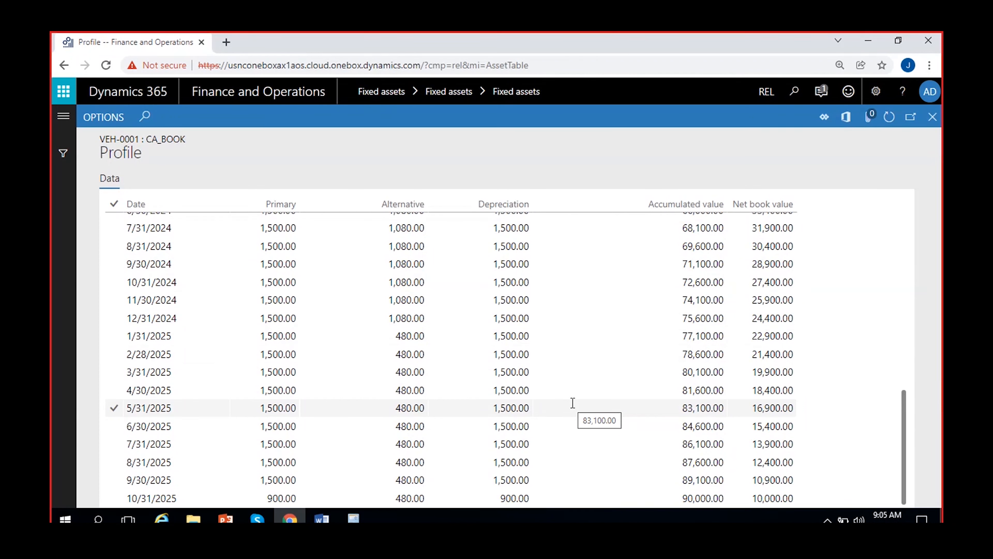
scroll(572, 403, "up", 10)
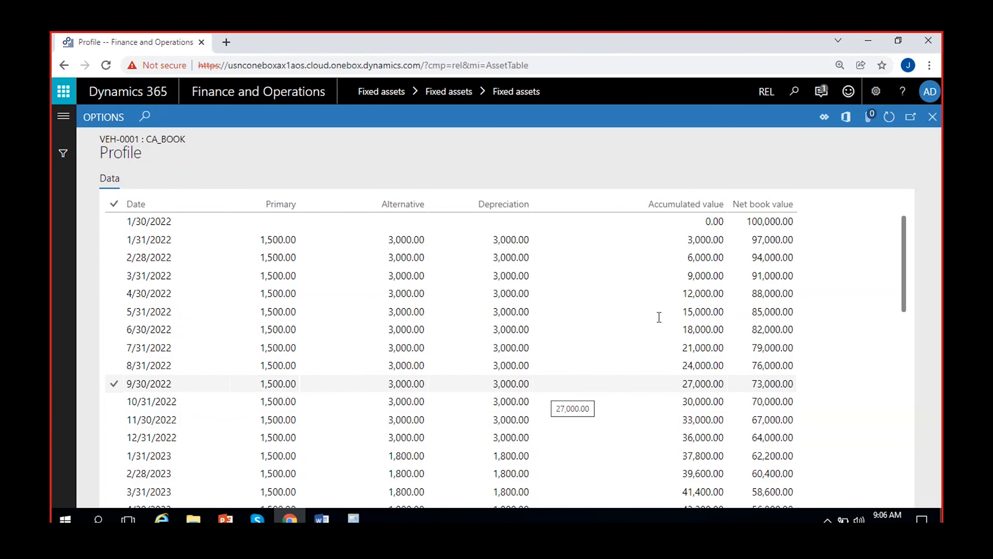
- Close the profile, clear CA_Book's alternative depreciation profile, and reopen the book's depreciation schedule
left_click(932, 117)
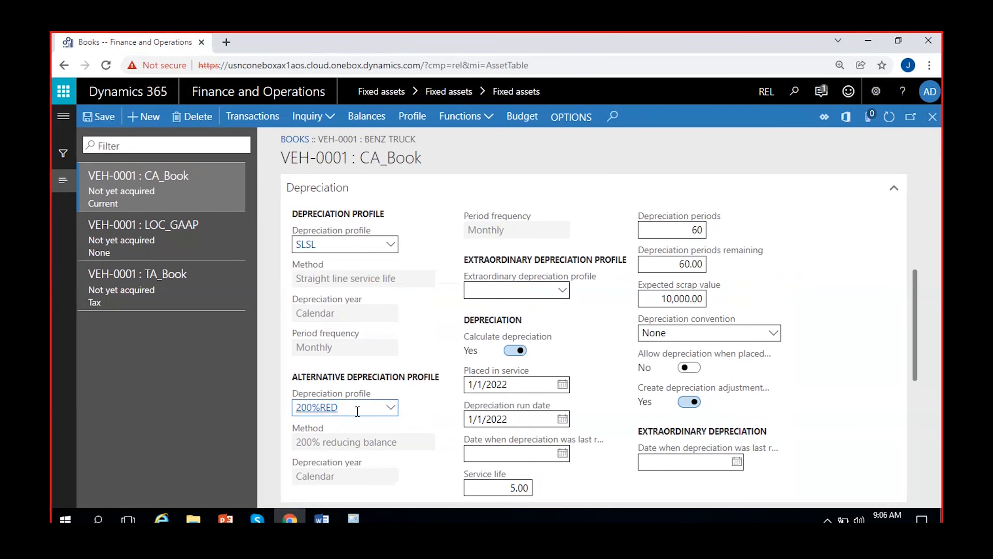
key("ctrl+a")
key("BackSpace")
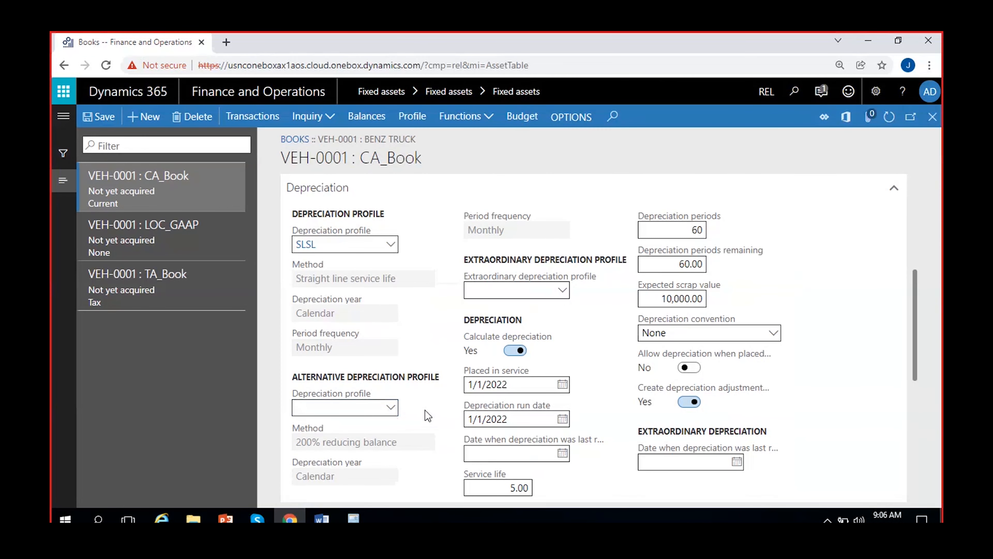
left_click(415, 116)
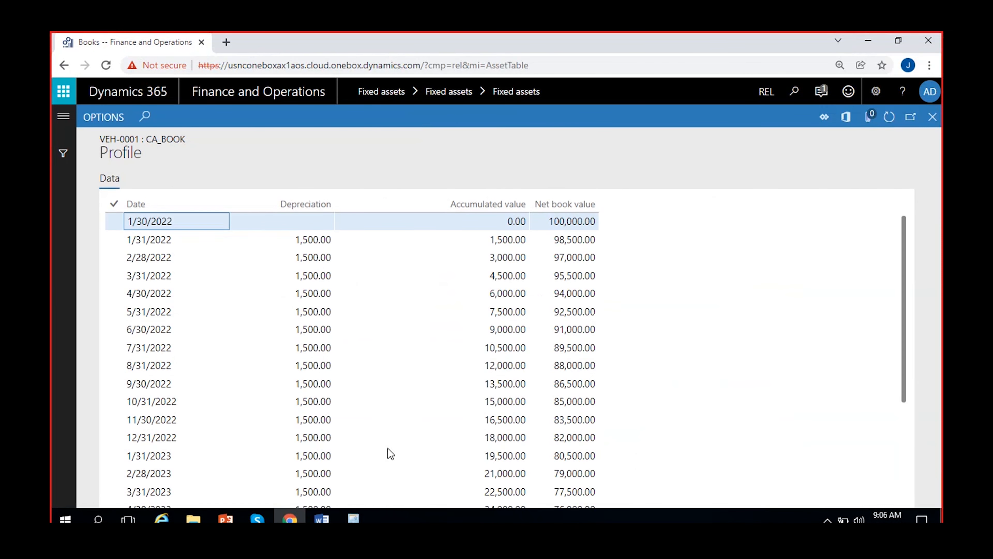